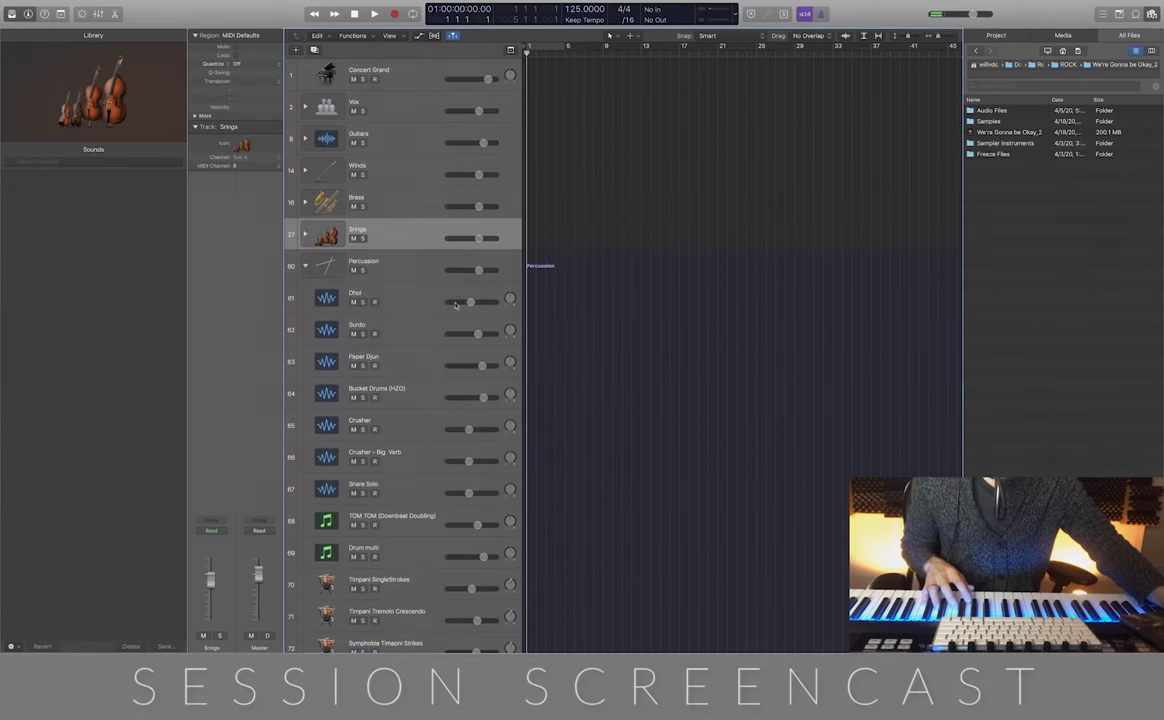
Arm the Dhol track, audition its Kontakt 5 percussion instrument, then close the Kontakt window
left_click(396, 250)
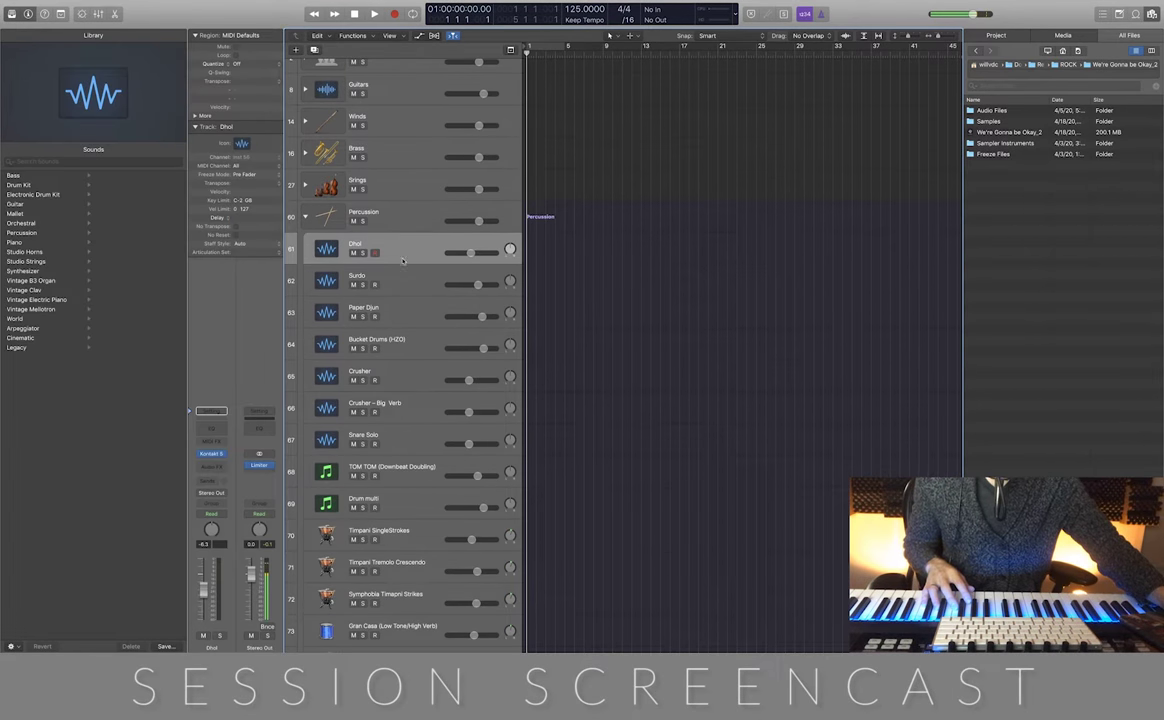
left_click(211, 453)
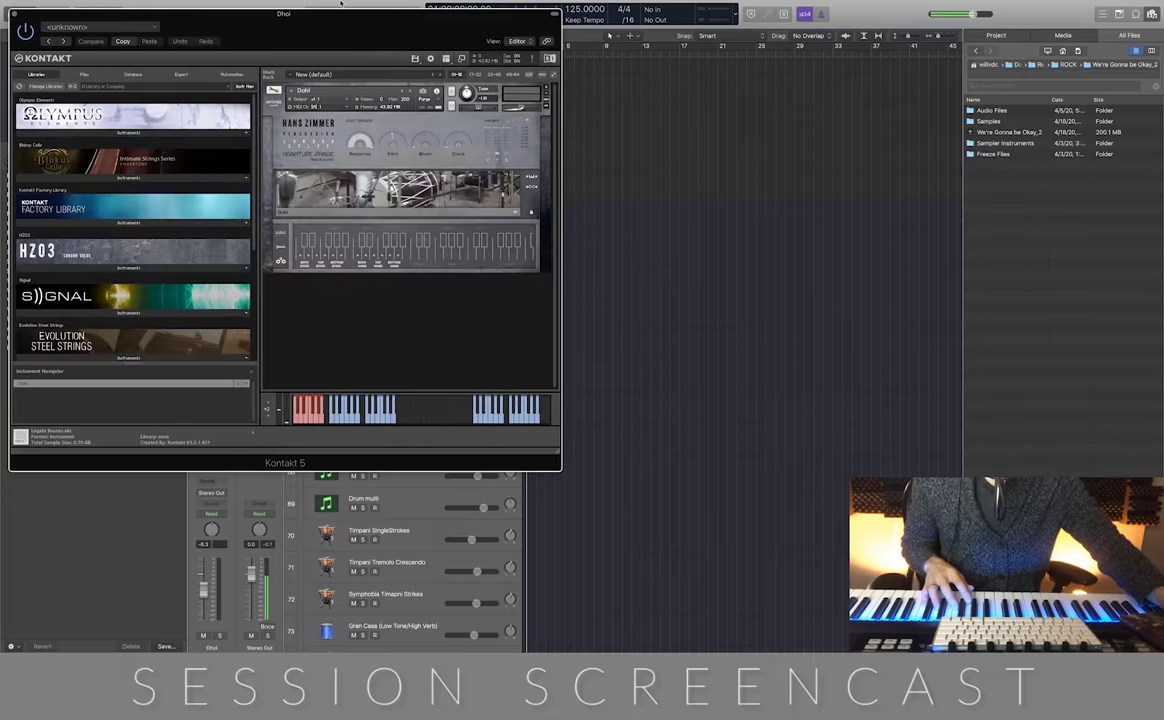
left_click_drag(309, 22, 838, 52)
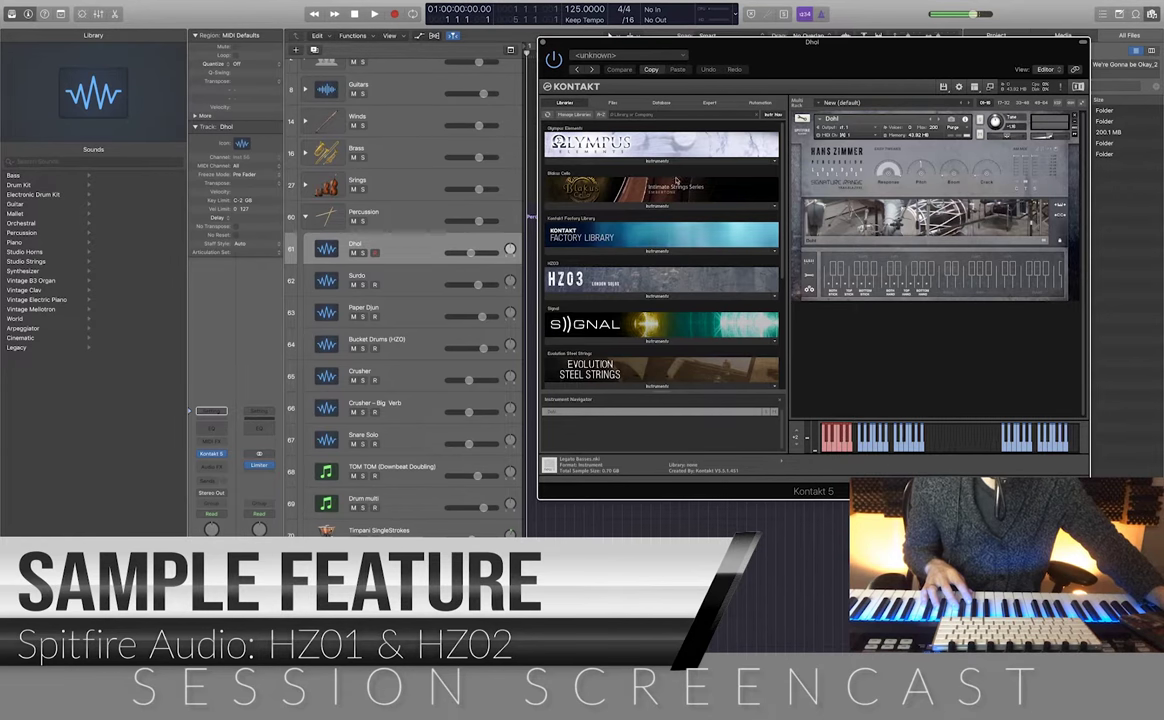
mouse_move(789, 53)
left_mouse_down()
mouse_move(803, 51)
mouse_move(780, 58)
left_mouse_up()
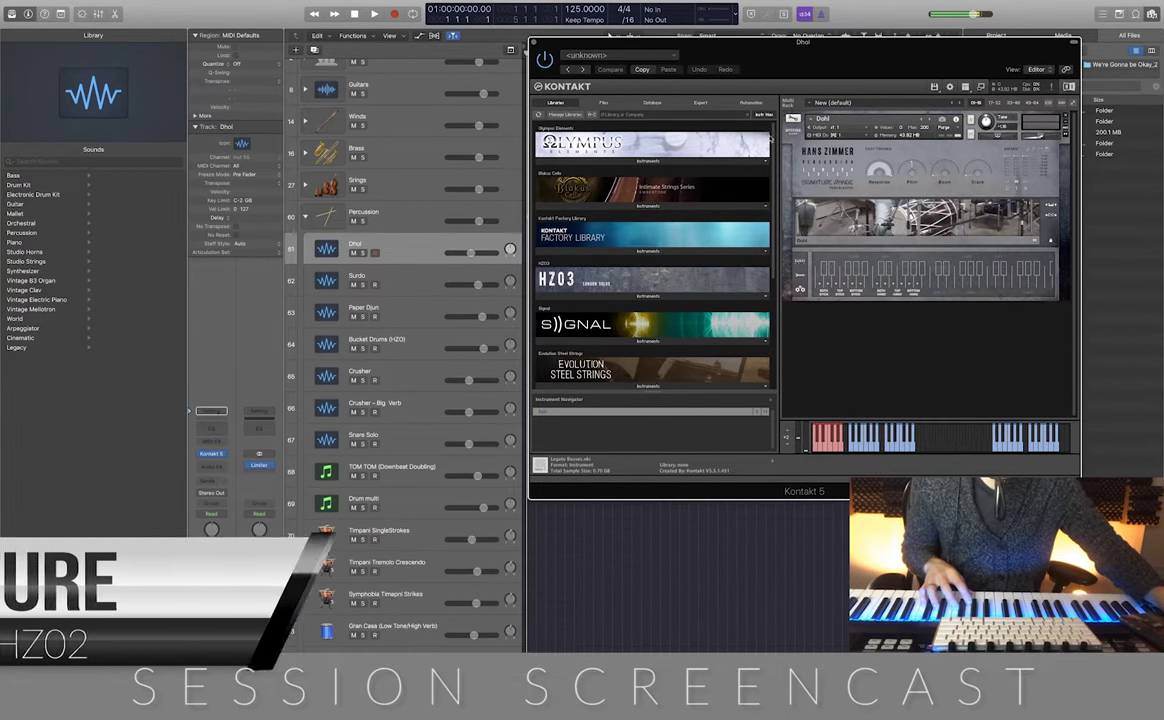
mouse_move(827, 47)
left_mouse_down()
mouse_move(800, 66)
mouse_move(836, 77)
mouse_move(826, 69)
left_mouse_up()
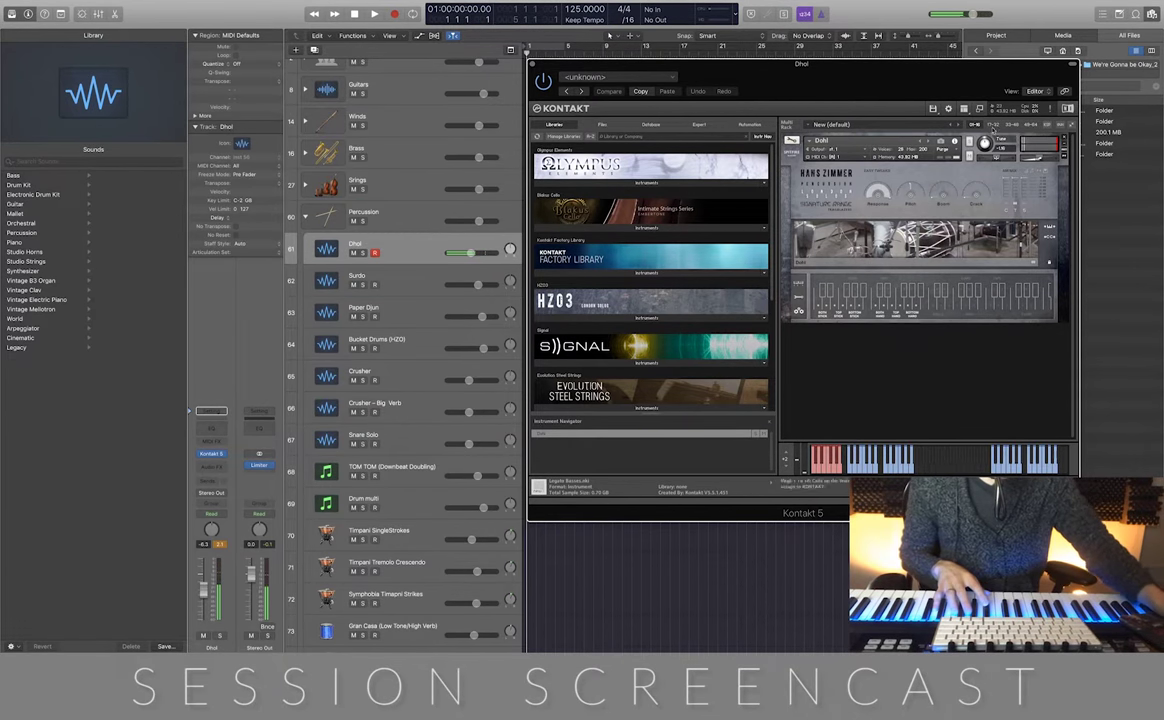
left_click(533, 63)
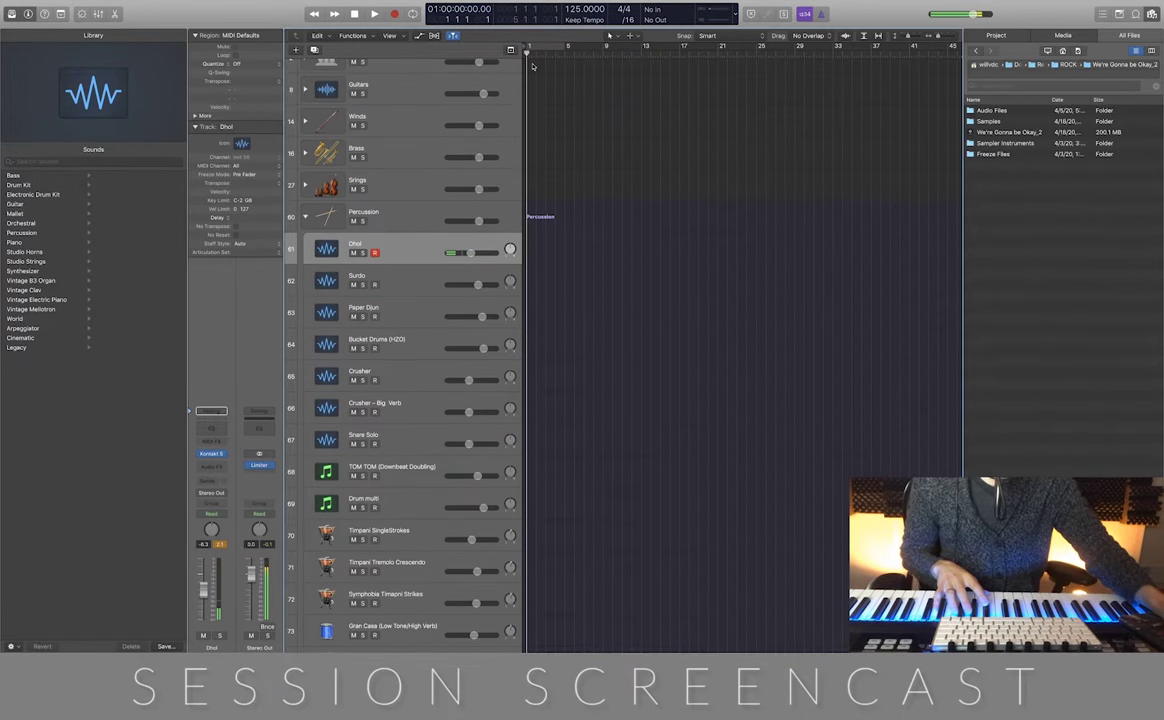
Arm the Surdo track and open its Channel EQ and Compressor windows
left_click(376, 289)
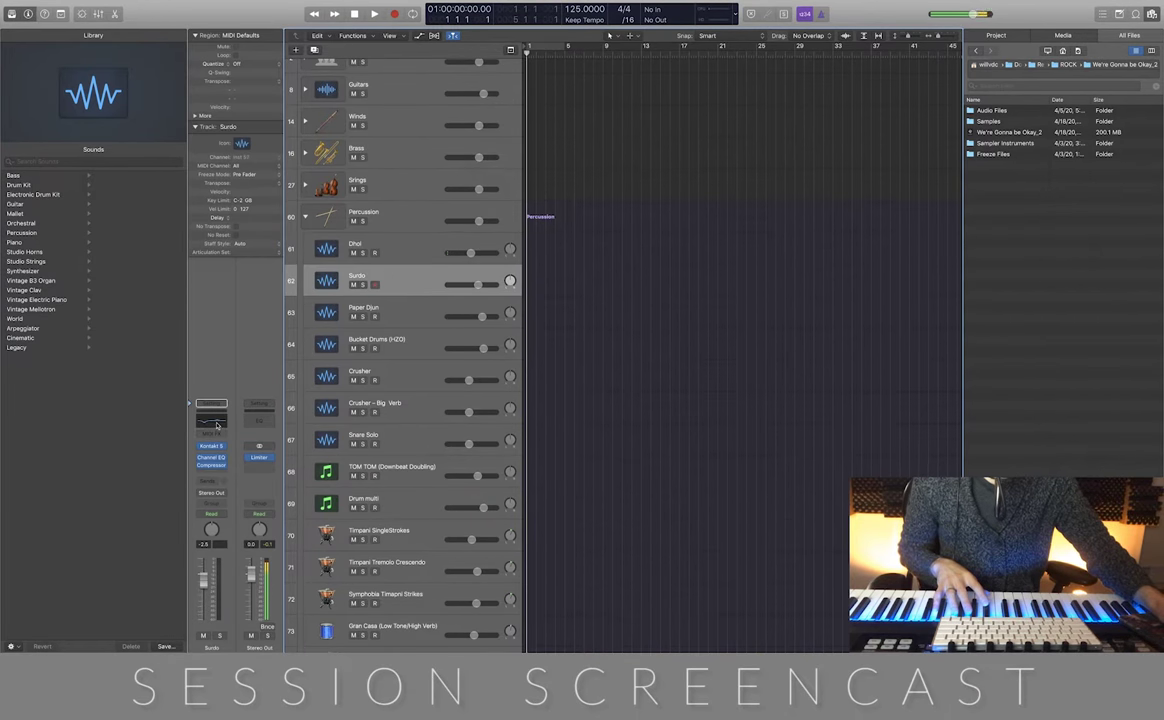
left_click(215, 423)
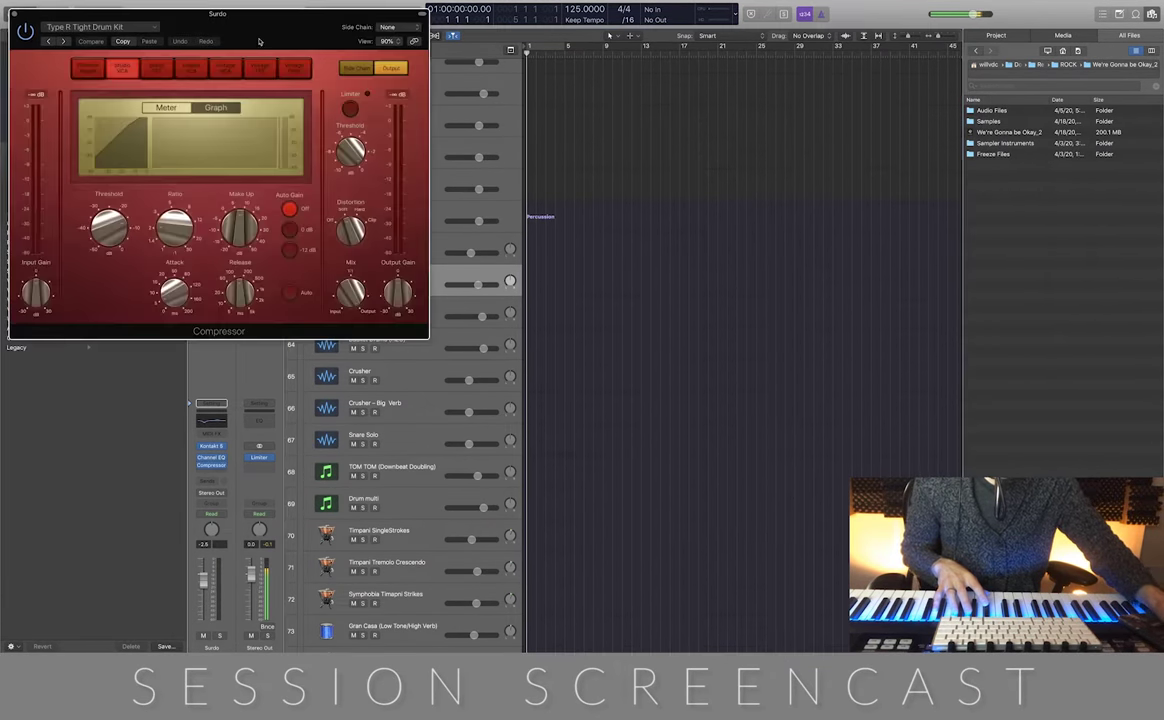
left_click_drag(335, 24, 762, 396)
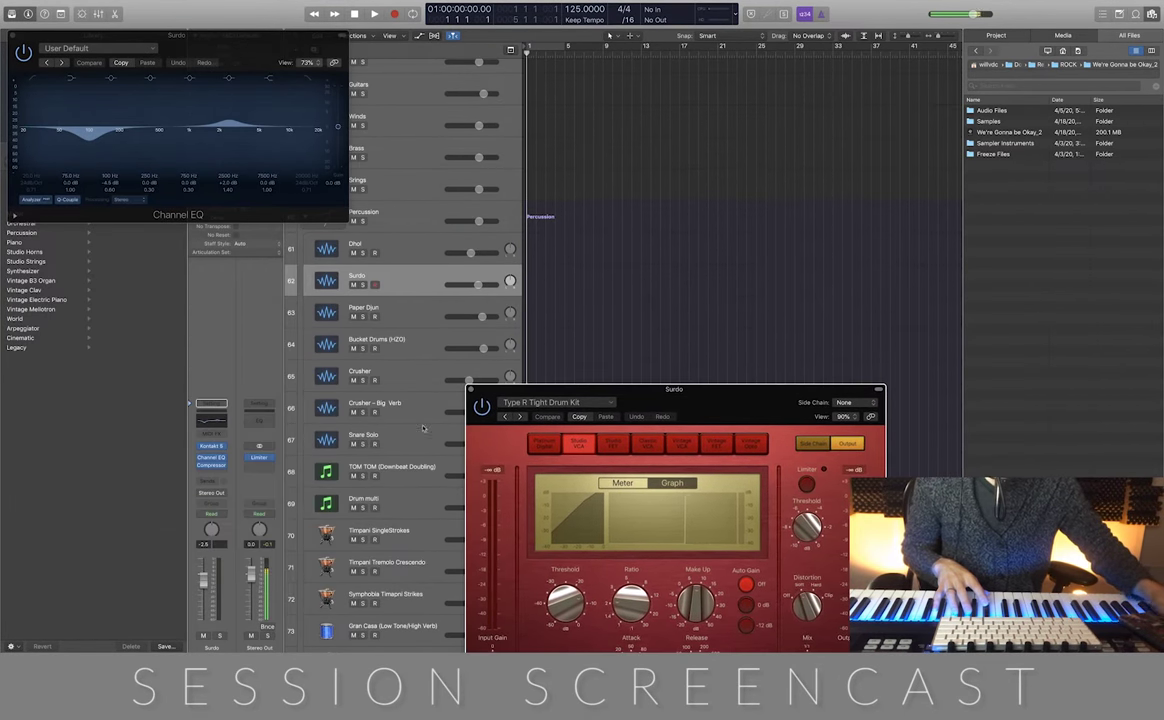
Open Surdo's Kontakt 5 instrument, place it beside the Compressor, then close Kontakt after auditioning
left_click(222, 445)
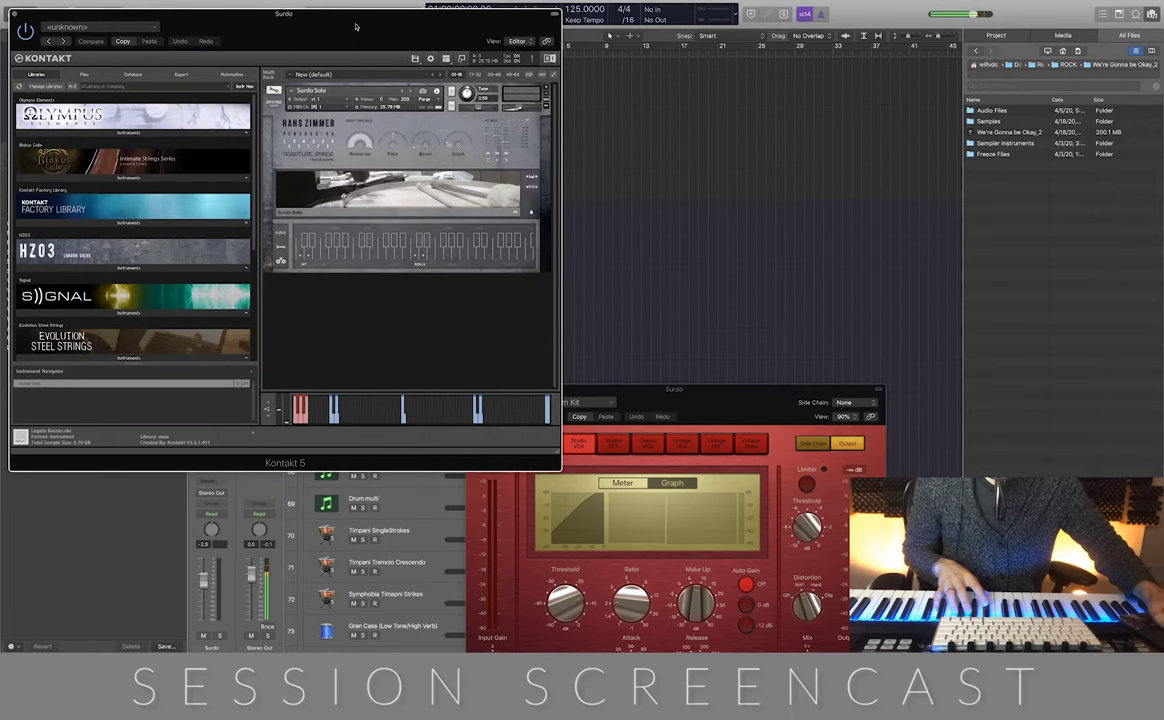
left_click_drag(360, 4, 1025, 4)
left_click_drag(600, 390, 223, 281)
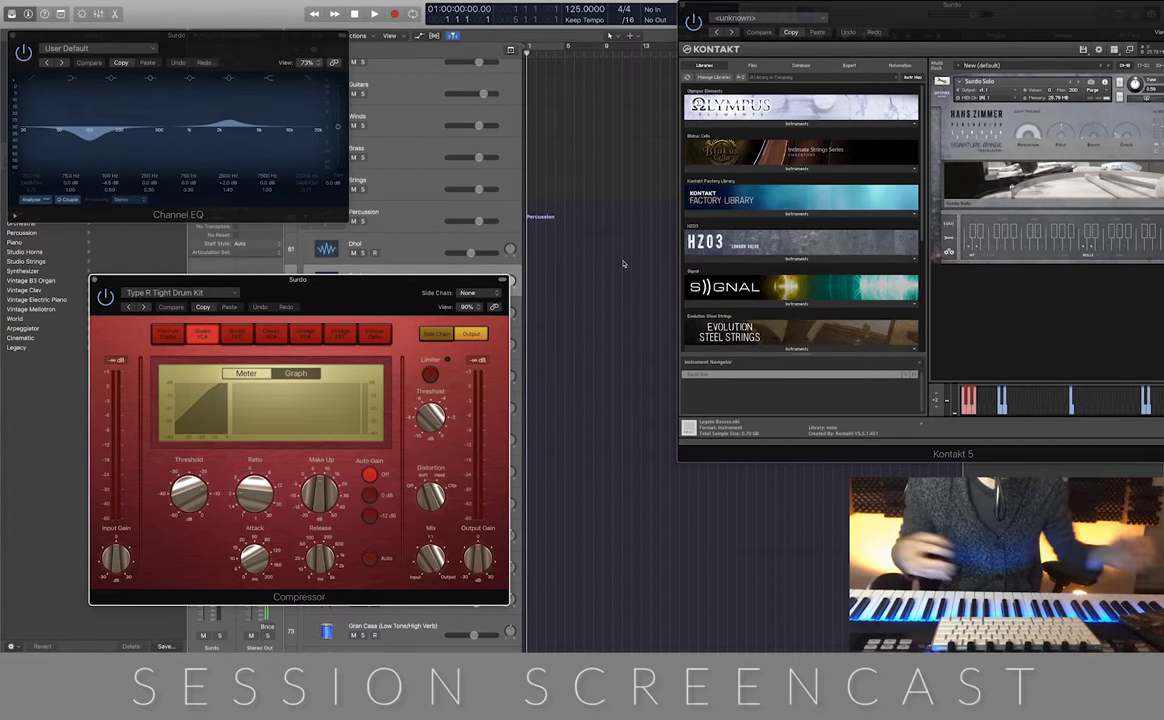
left_click_drag(350, 280, 320, 258)
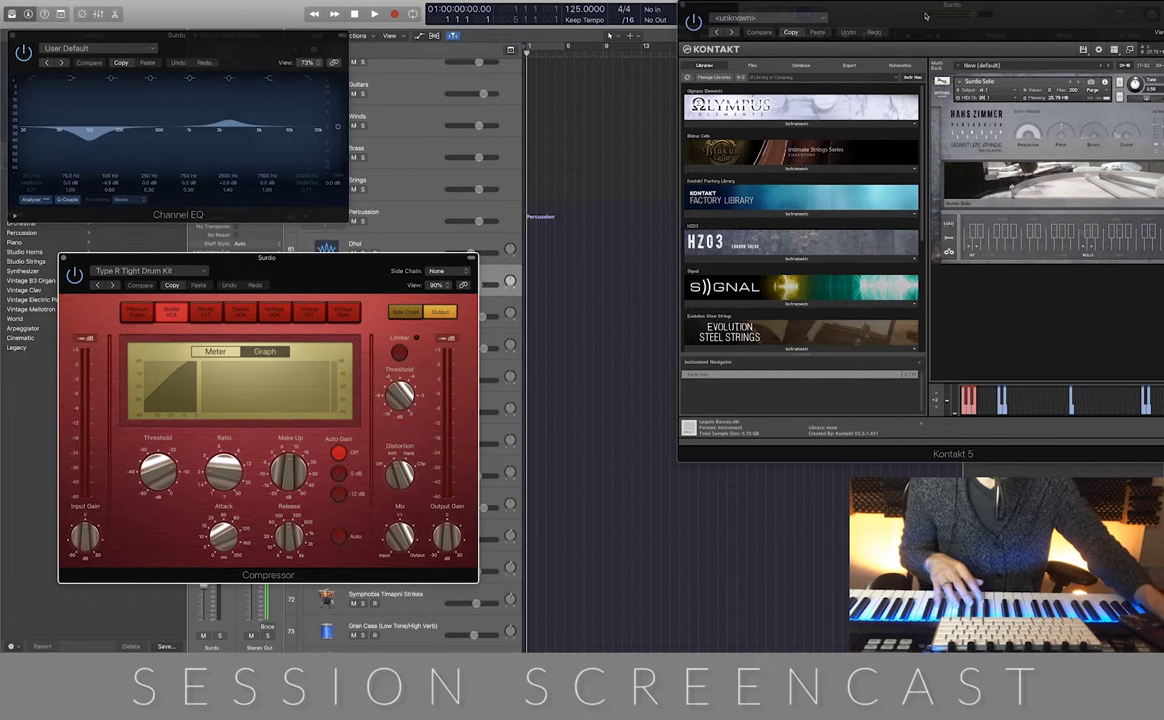
left_click_drag(926, 16, 694, 80)
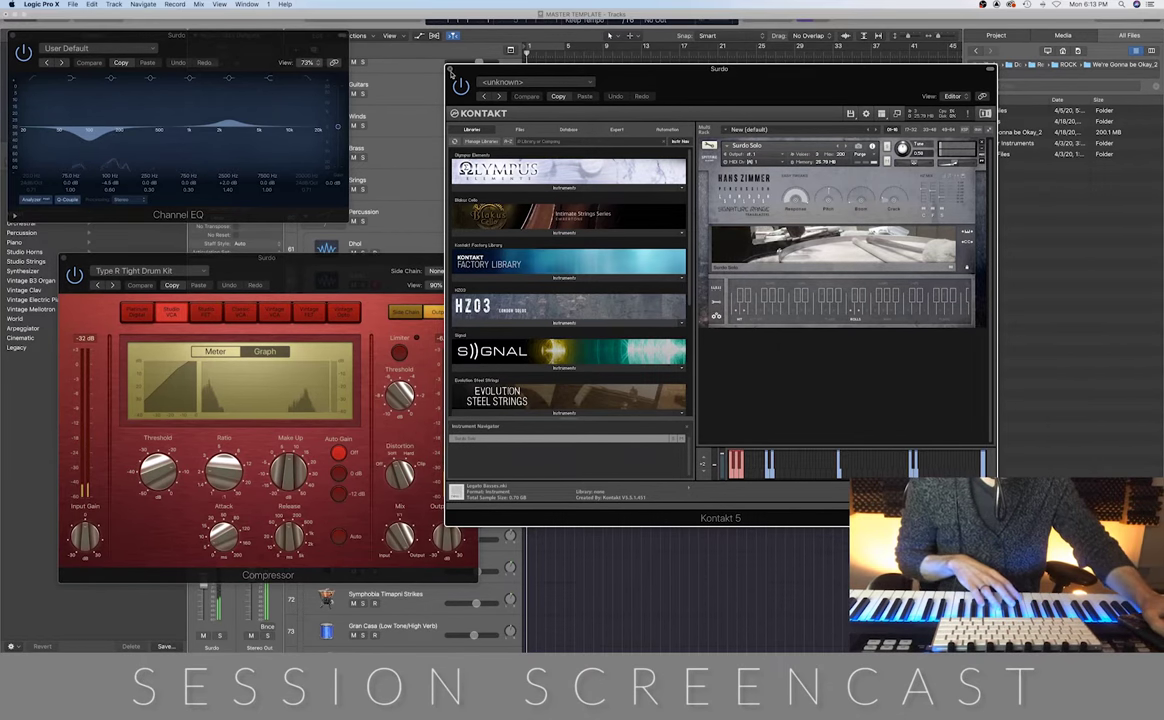
left_click(451, 69)
Close Surdo's Compressor and Channel EQ, audition Paper Djun's Kontakt instrument, then arm Bucket Drums (HZO)
left_click(63, 259)
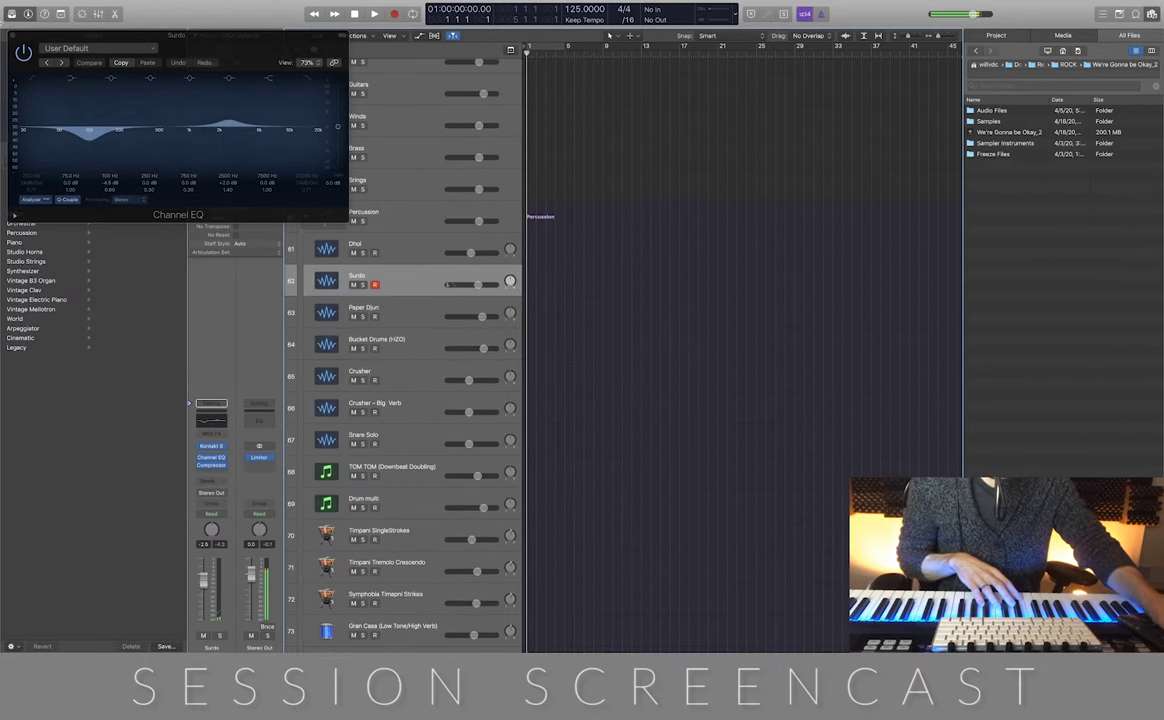
left_click(14, 33)
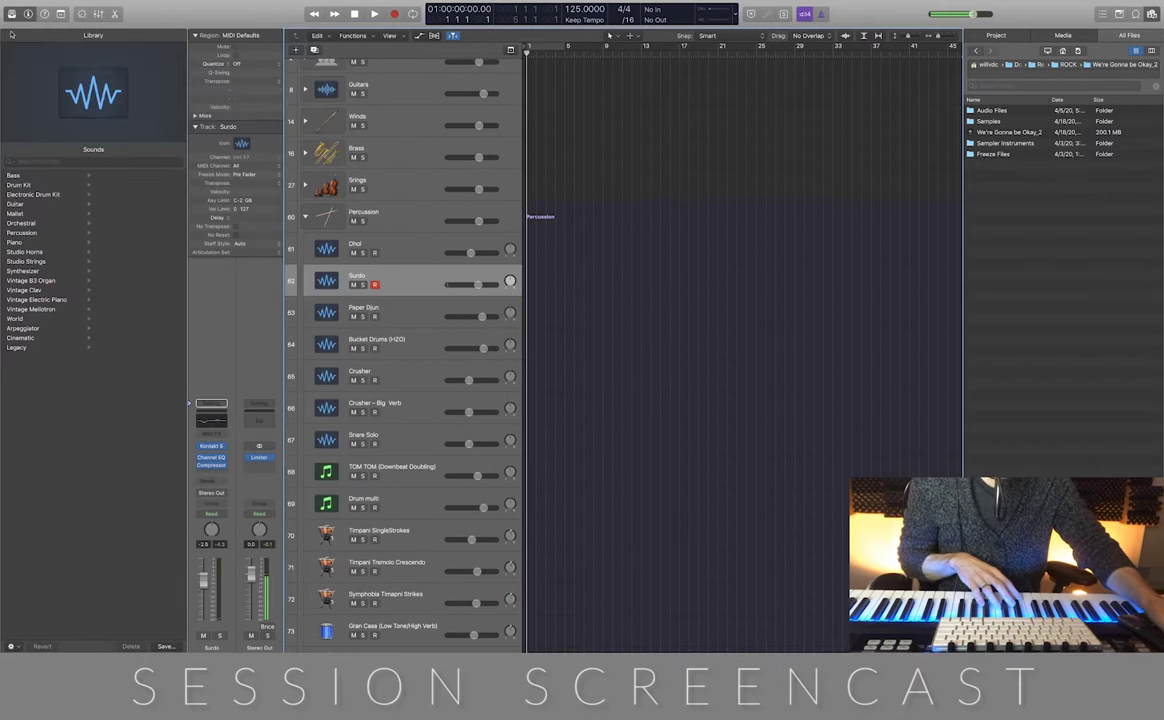
left_click(423, 317)
left_click(211, 453)
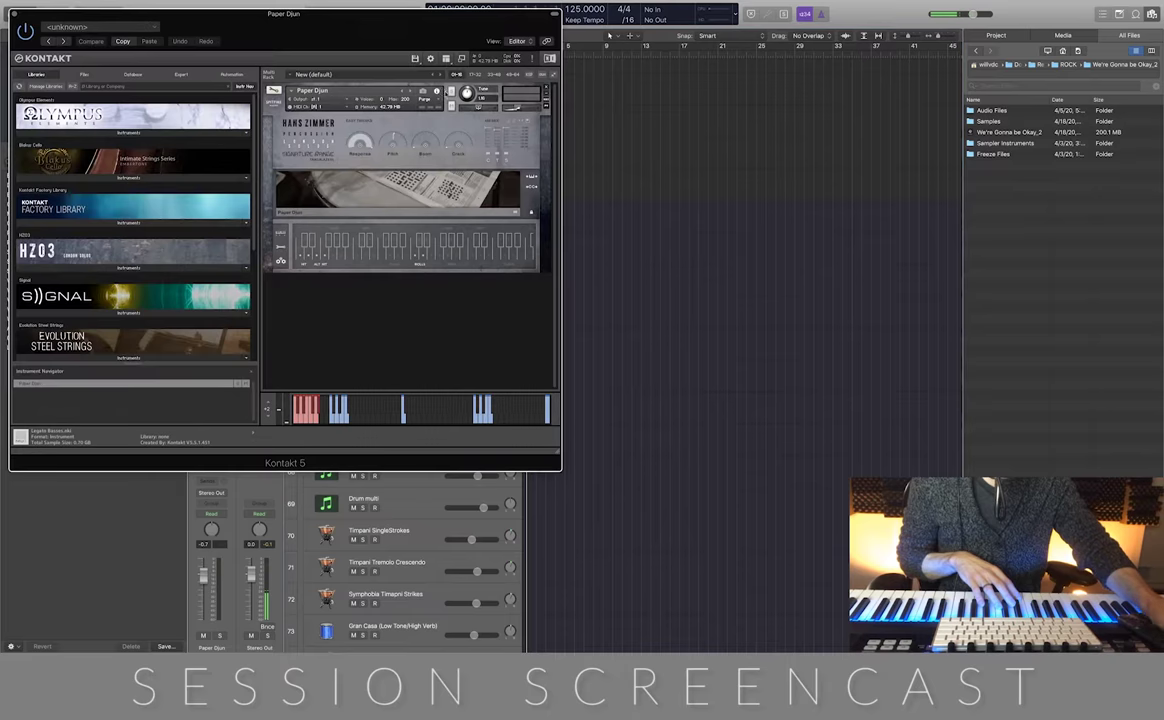
left_click_drag(320, 22, 829, 56)
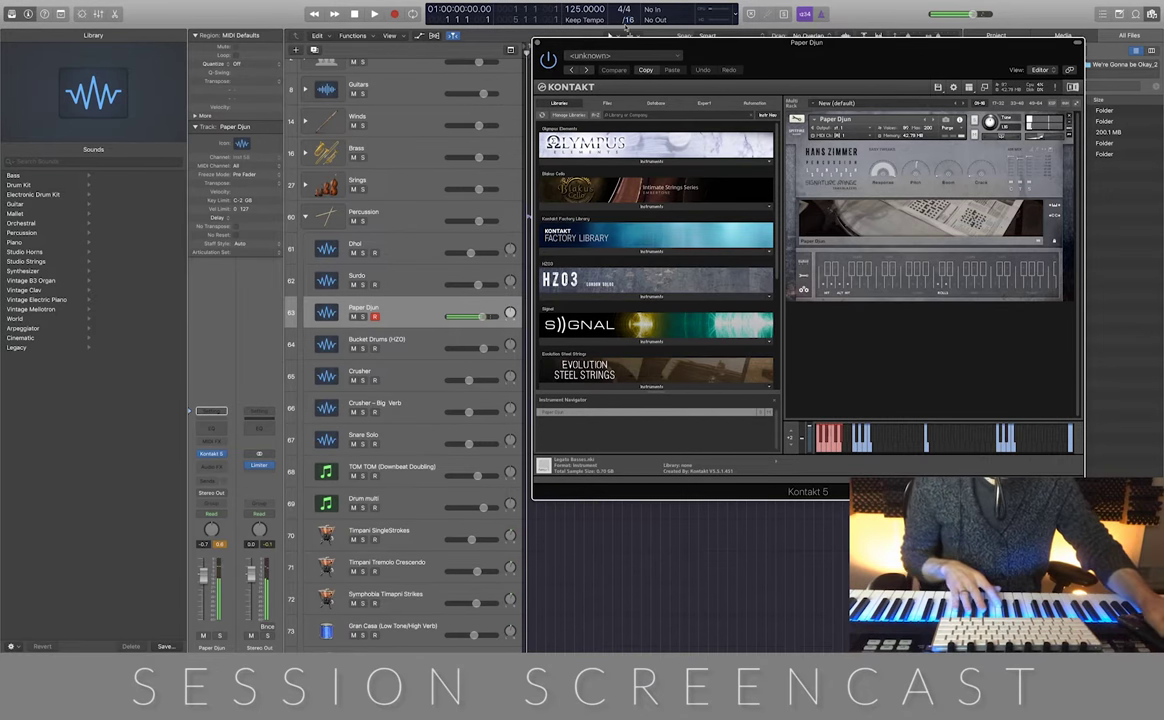
left_click(536, 41)
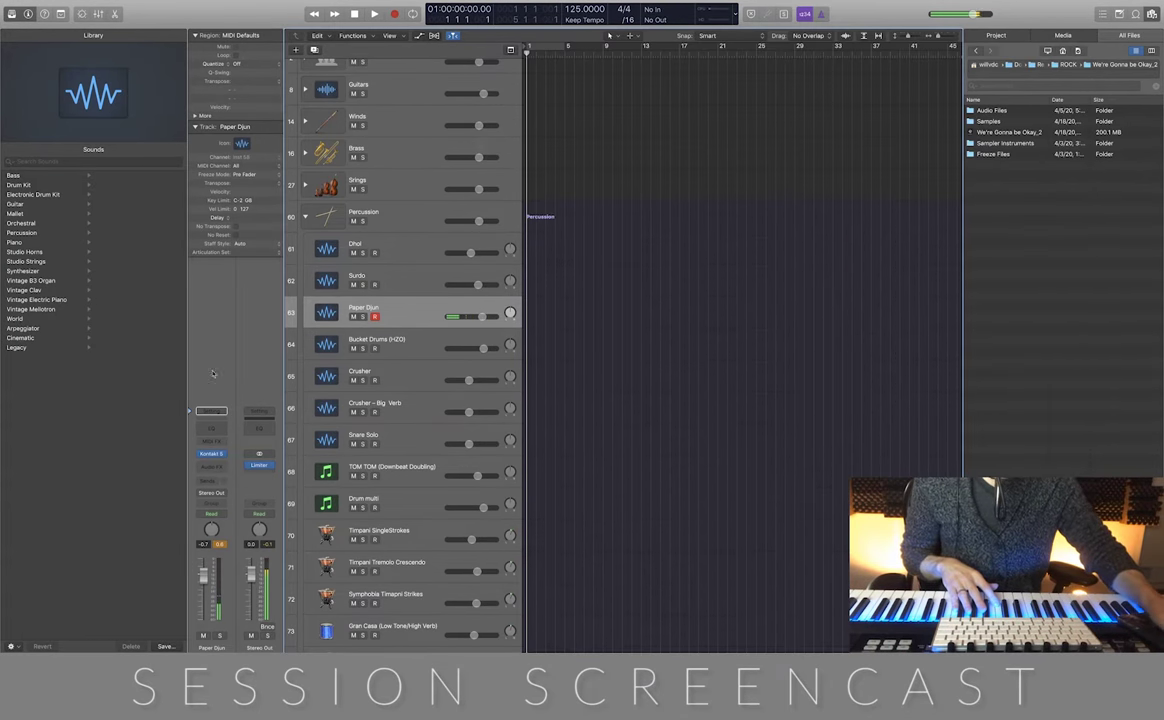
left_click(417, 350)
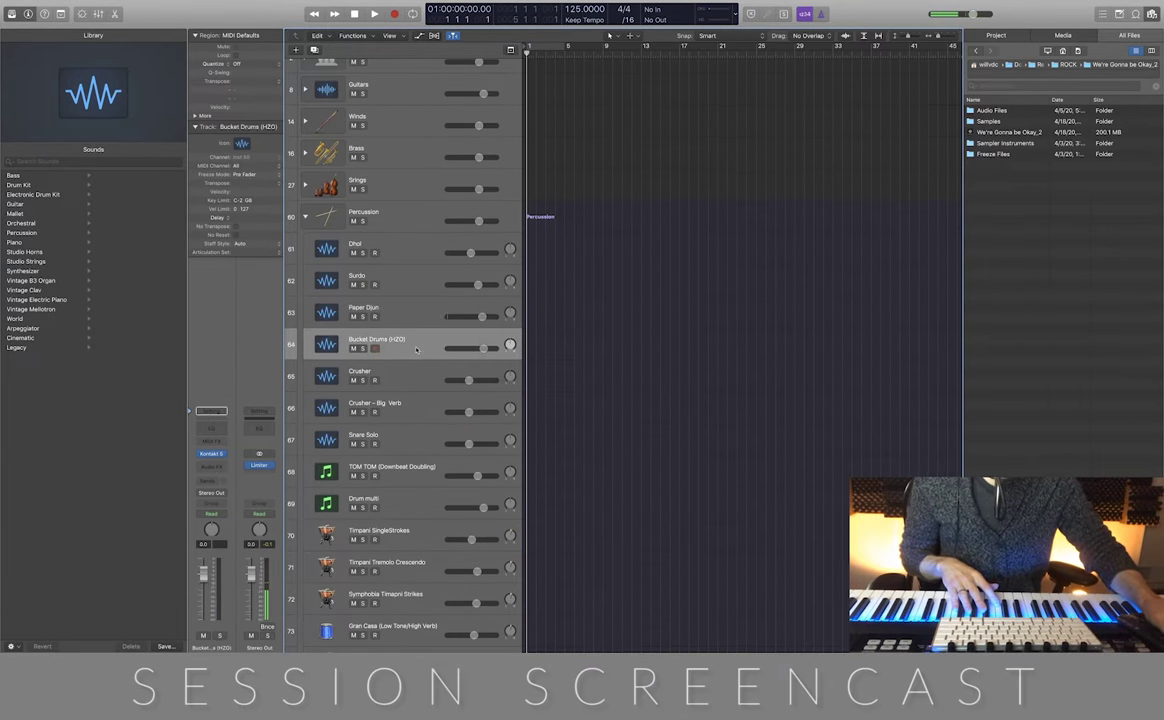
Open the Bucket Drums (HZO) Buckets instrument in Kontakt 5 and position its window
left_click(211, 453)
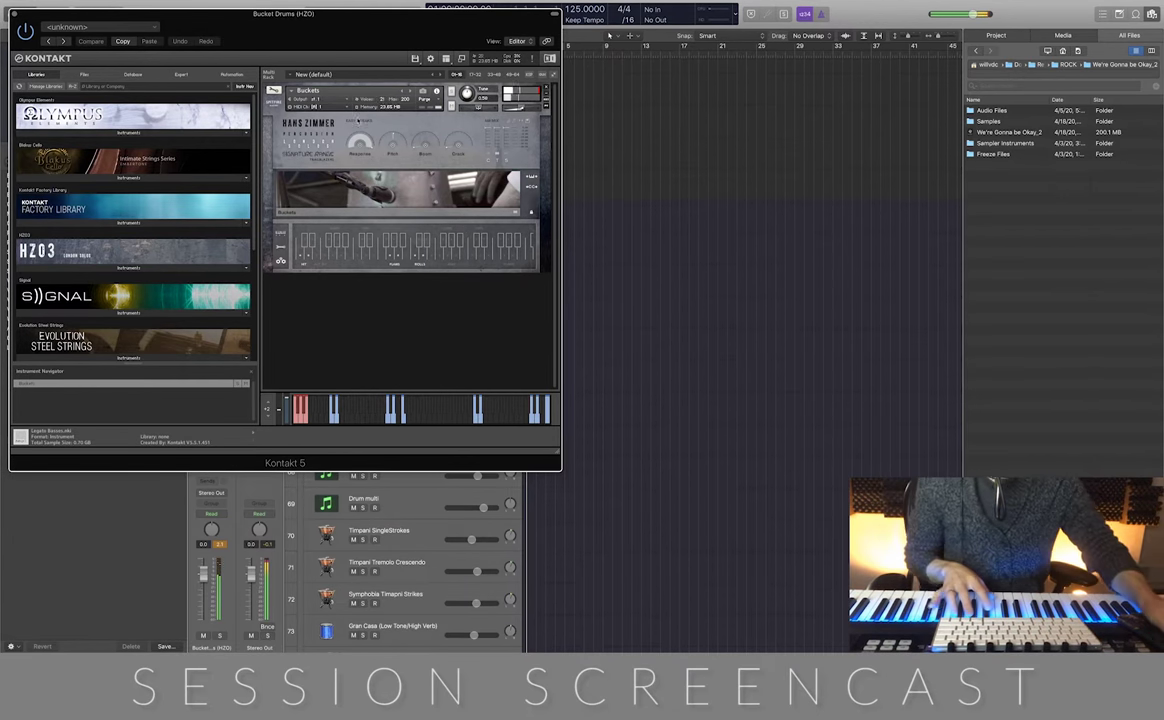
left_click_drag(297, 23, 642, 80)
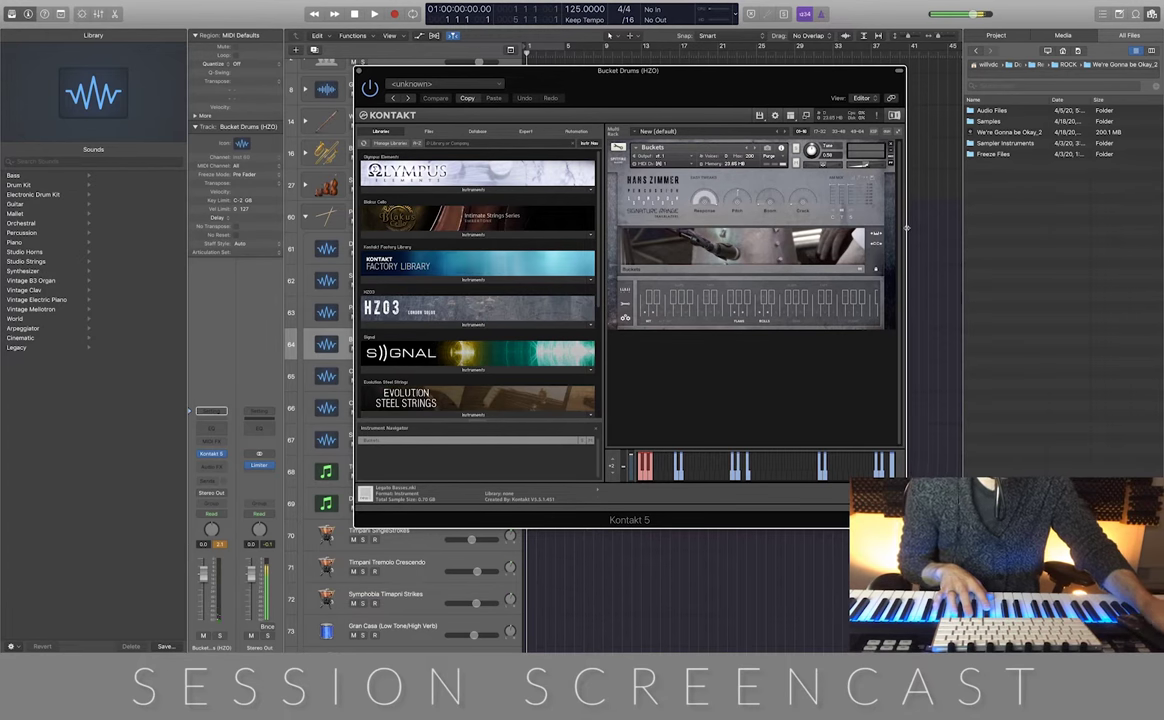
left_click_drag(795, 90, 700, 96)
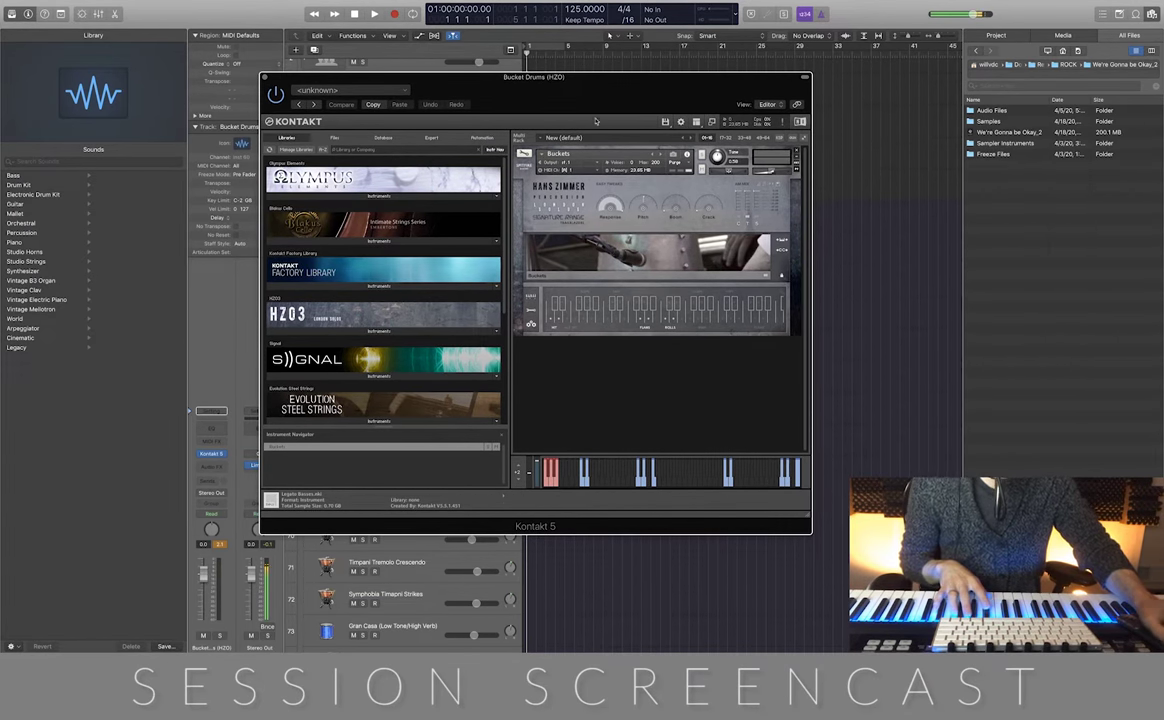
left_click_drag(595, 93, 862, 90)
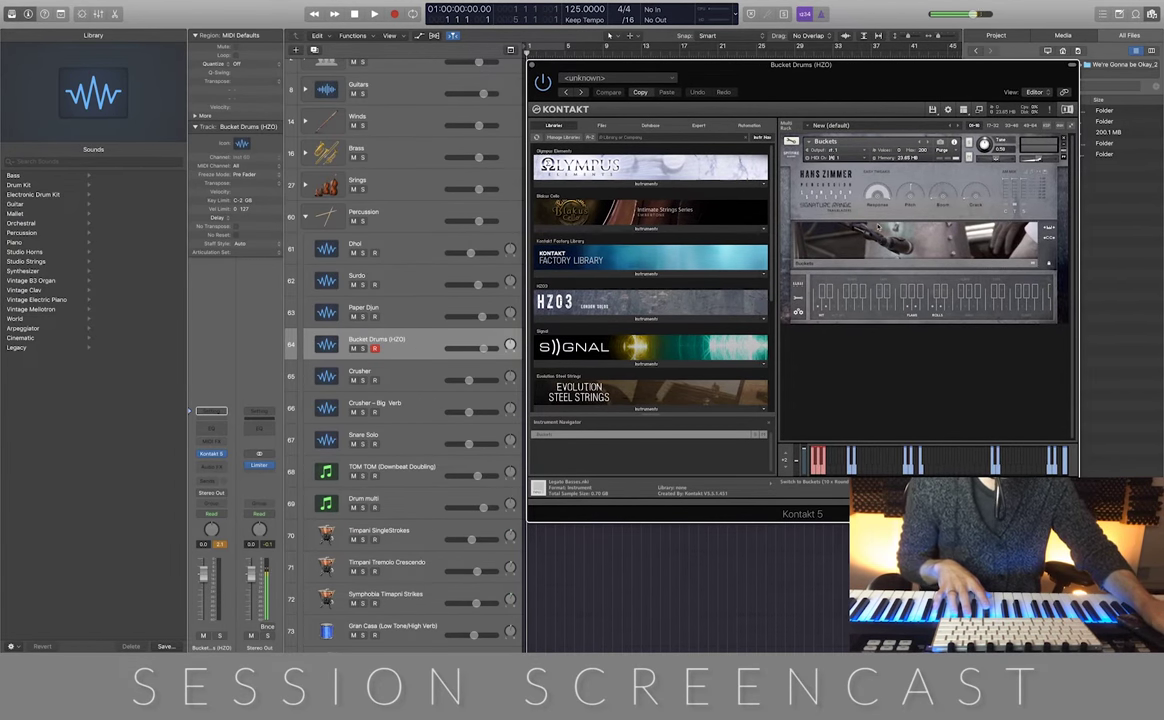
left_click_drag(859, 88, 575, 116)
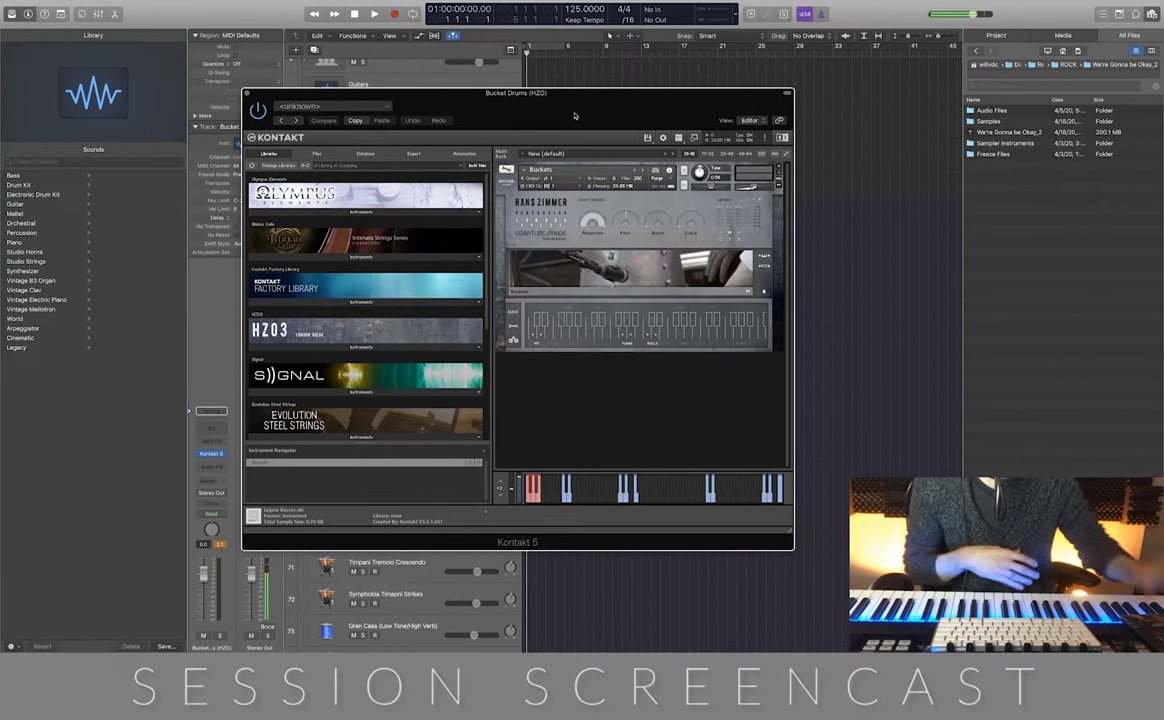
Tweak a tone knob on Buckets, revert with Compare, then close the Kontakt window
left_click(730, 211)
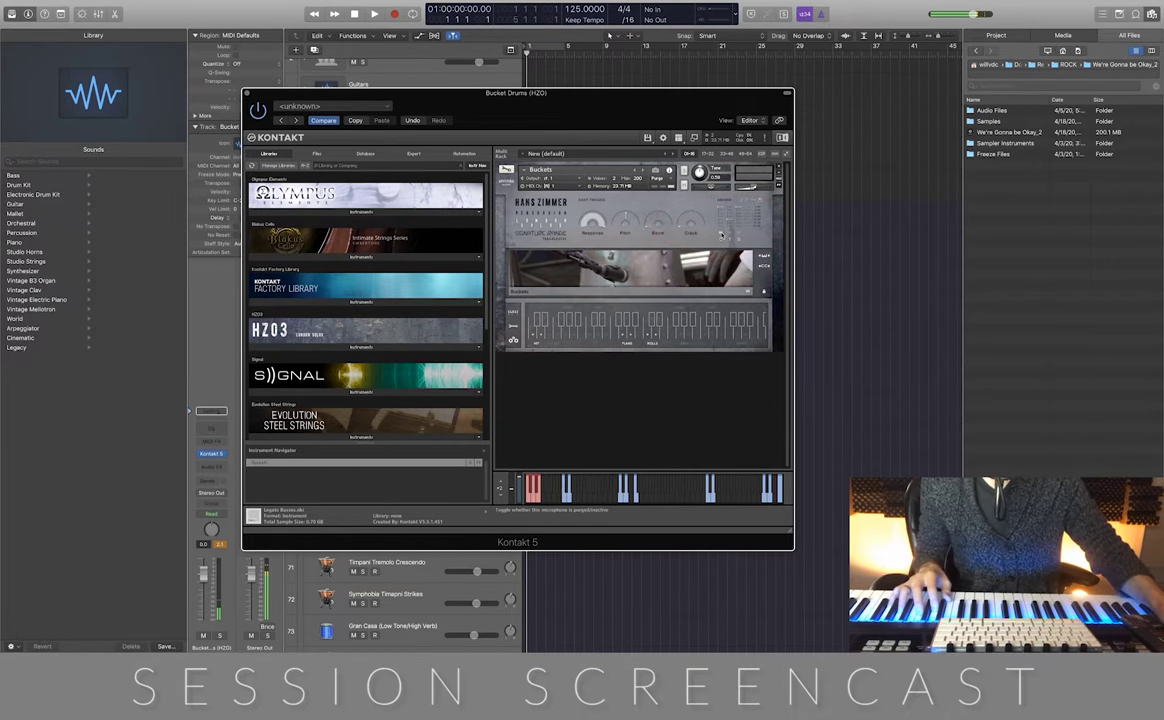
left_click(337, 120)
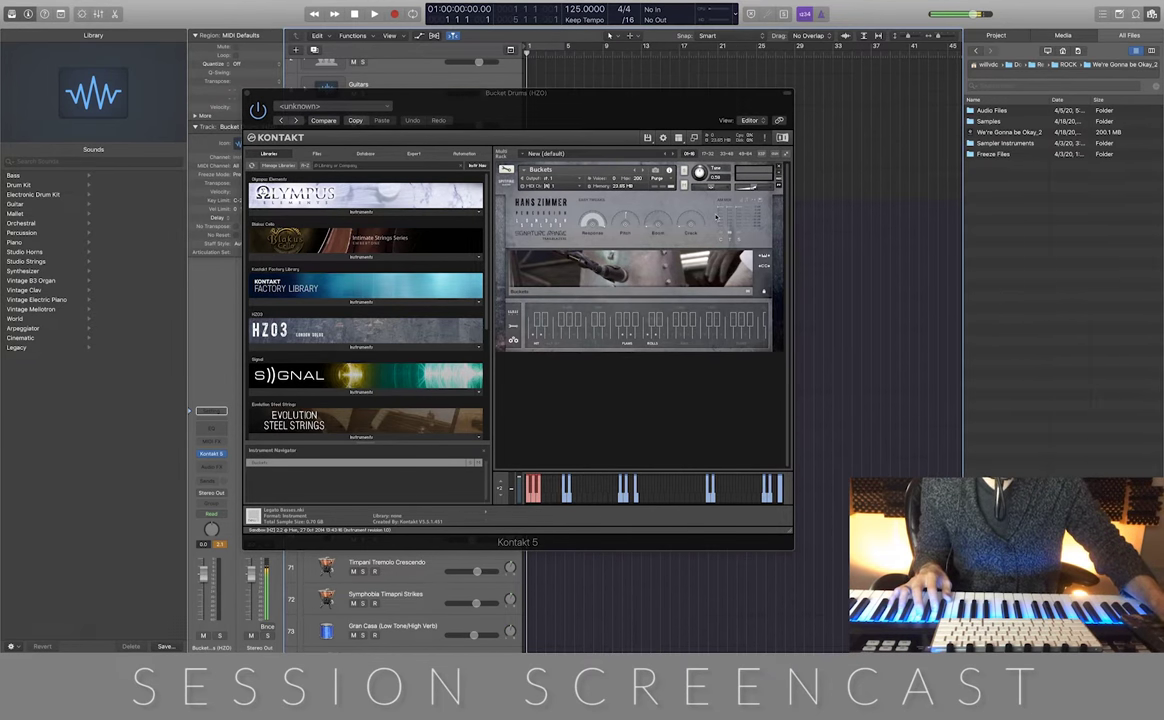
left_click_drag(451, 107, 648, 87)
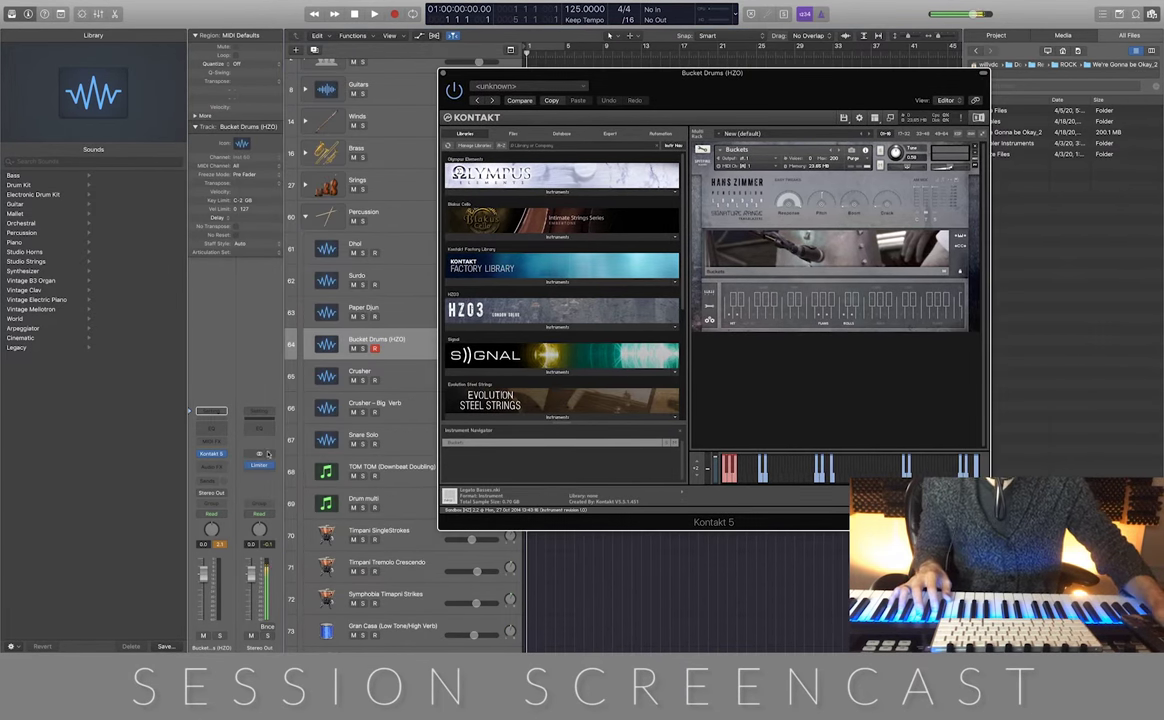
left_click(444, 73)
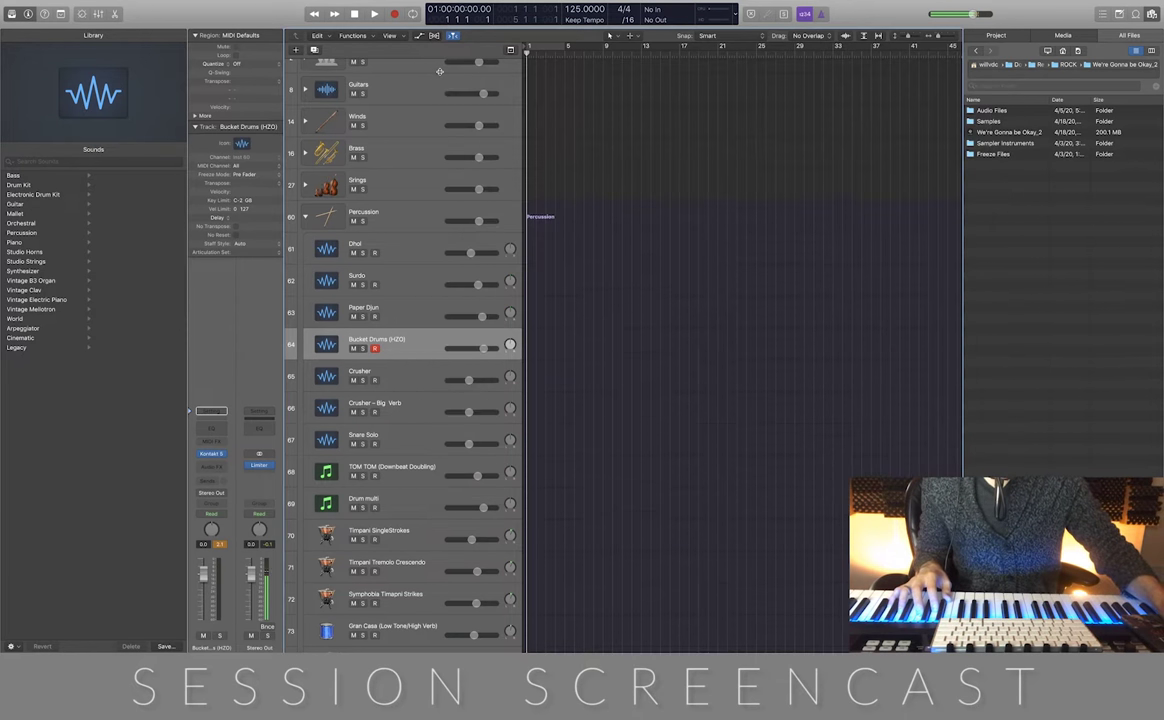
Arm Crusher, audition its Crusher Solo Kontakt 5 instrument, close it, and select Crusher – Big Verb
left_click(415, 372)
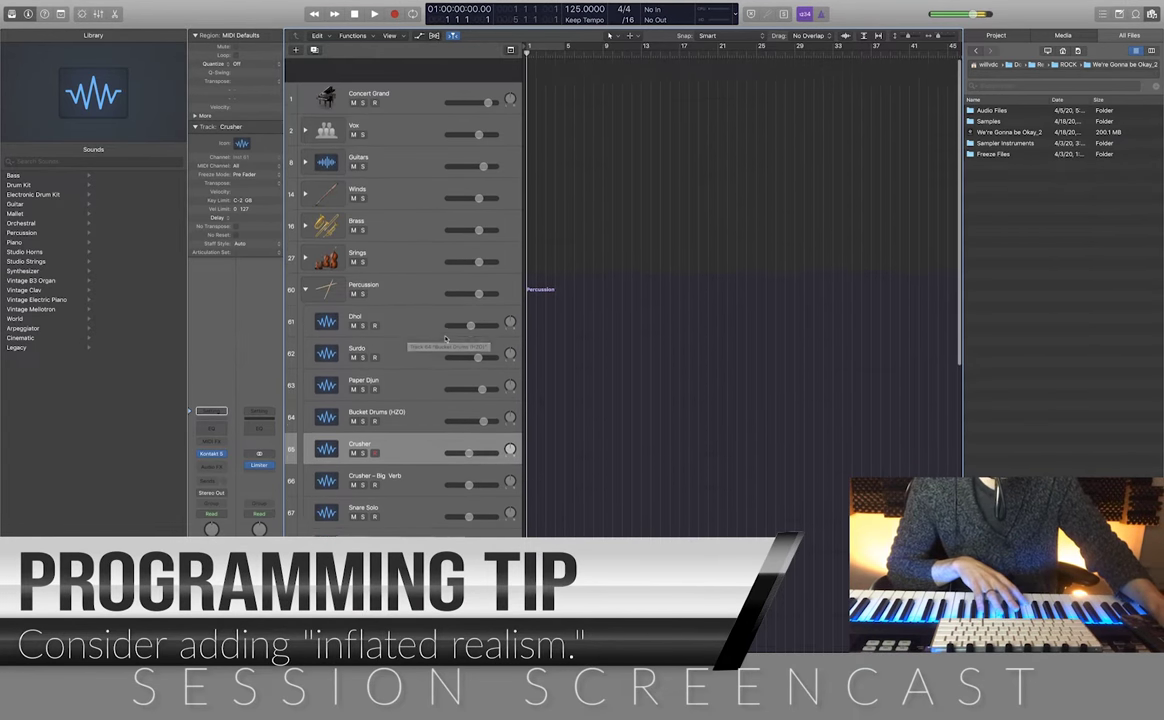
scroll(446, 340, "down", 2)
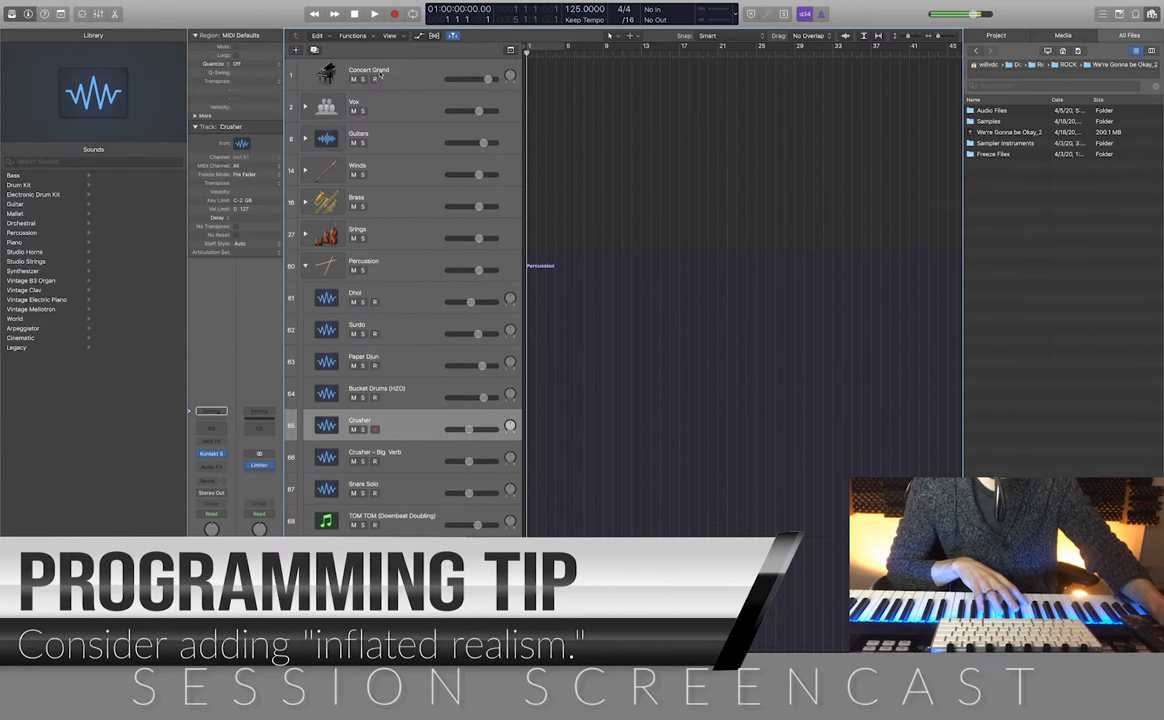
scroll(475, 289, "down", 15)
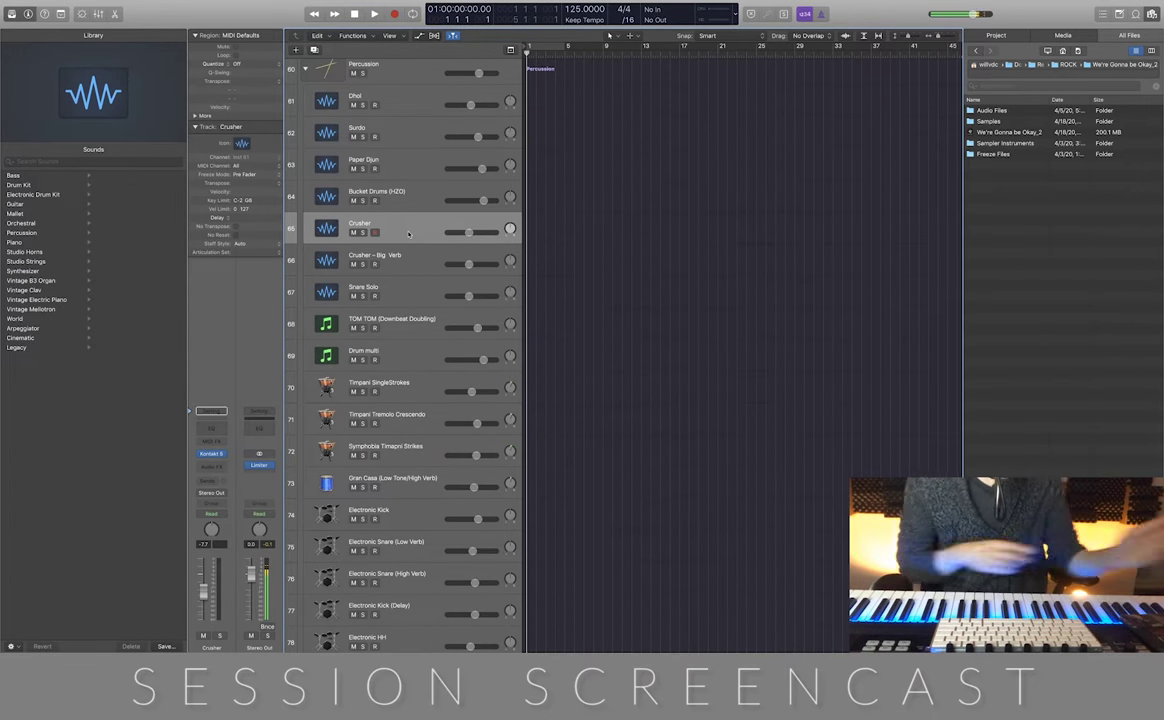
left_click(212, 454)
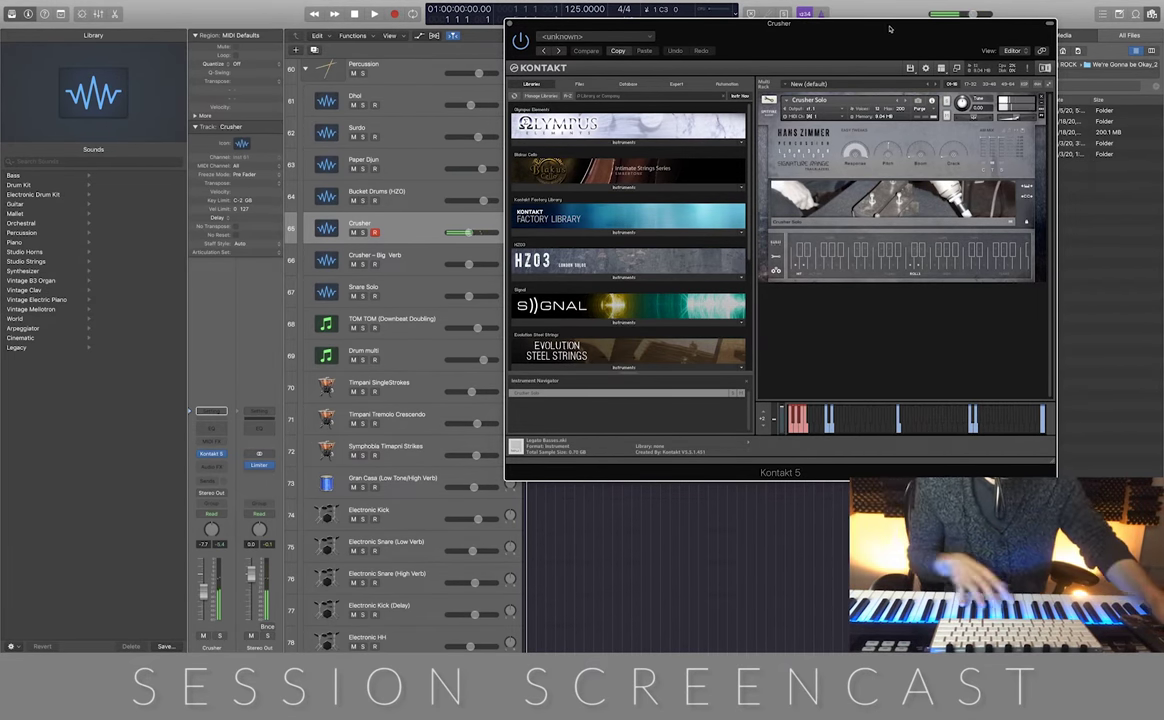
left_click(510, 22)
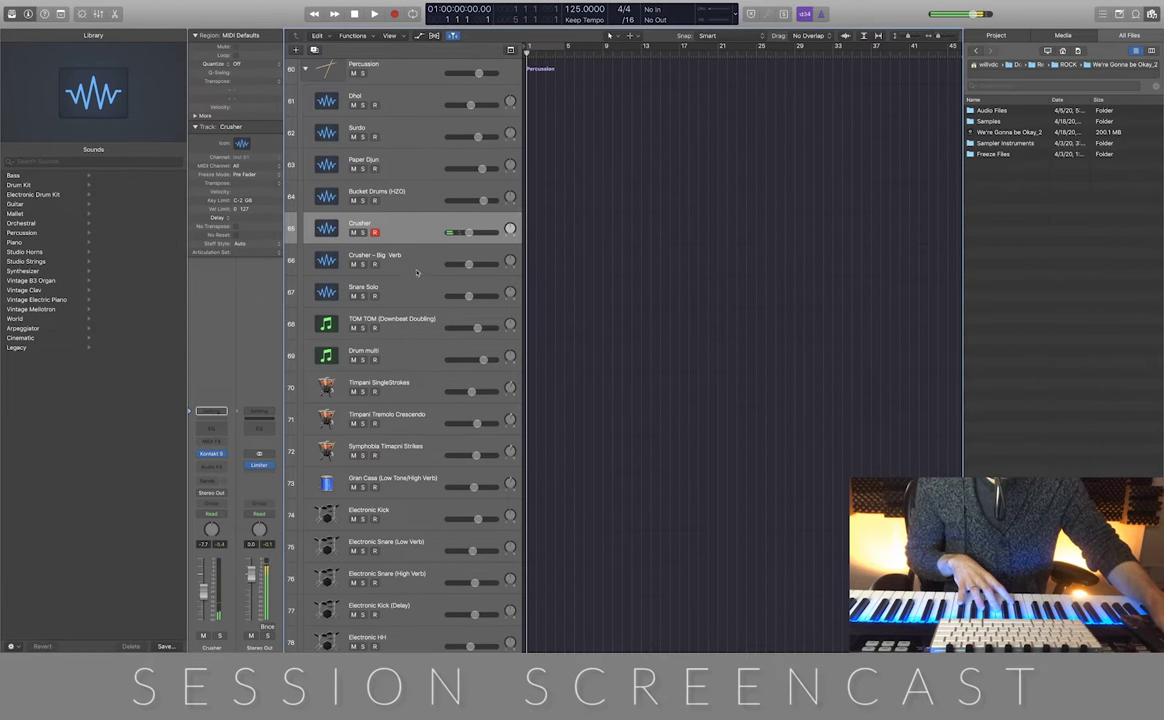
left_click(417, 273)
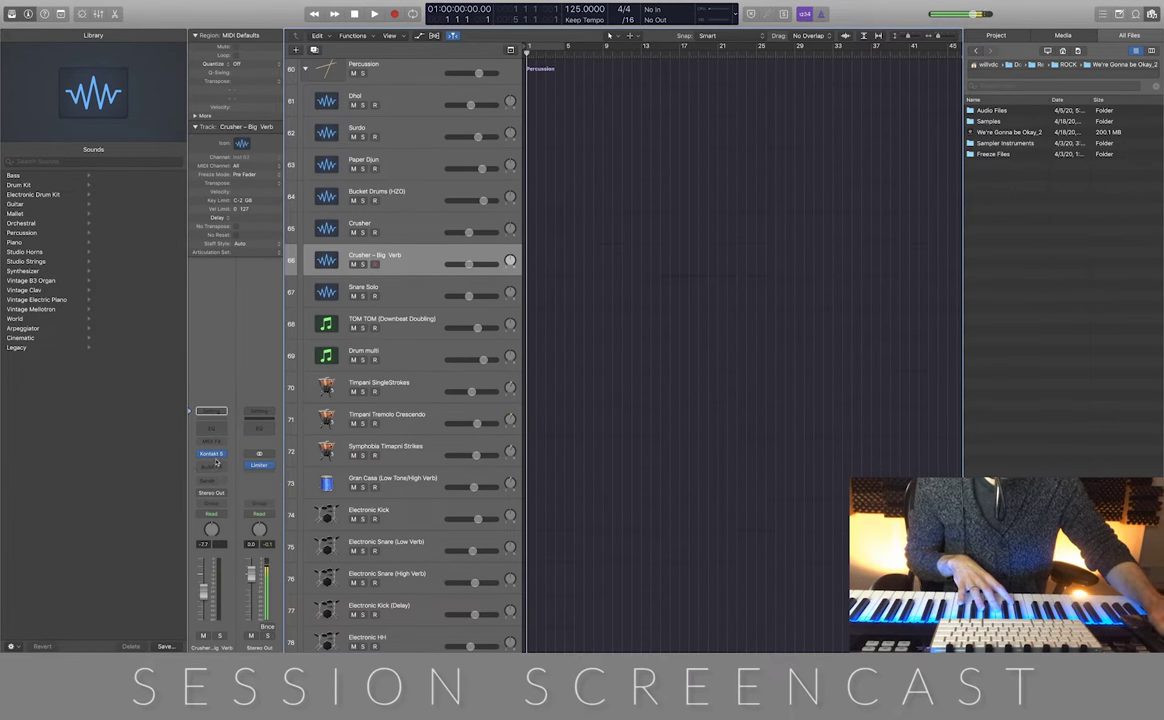
Open Crusher – Big Verb's Kontakt 5 and insert ValhallaShimmer (Stereo) in its Audio FX slot
left_click(211, 453)
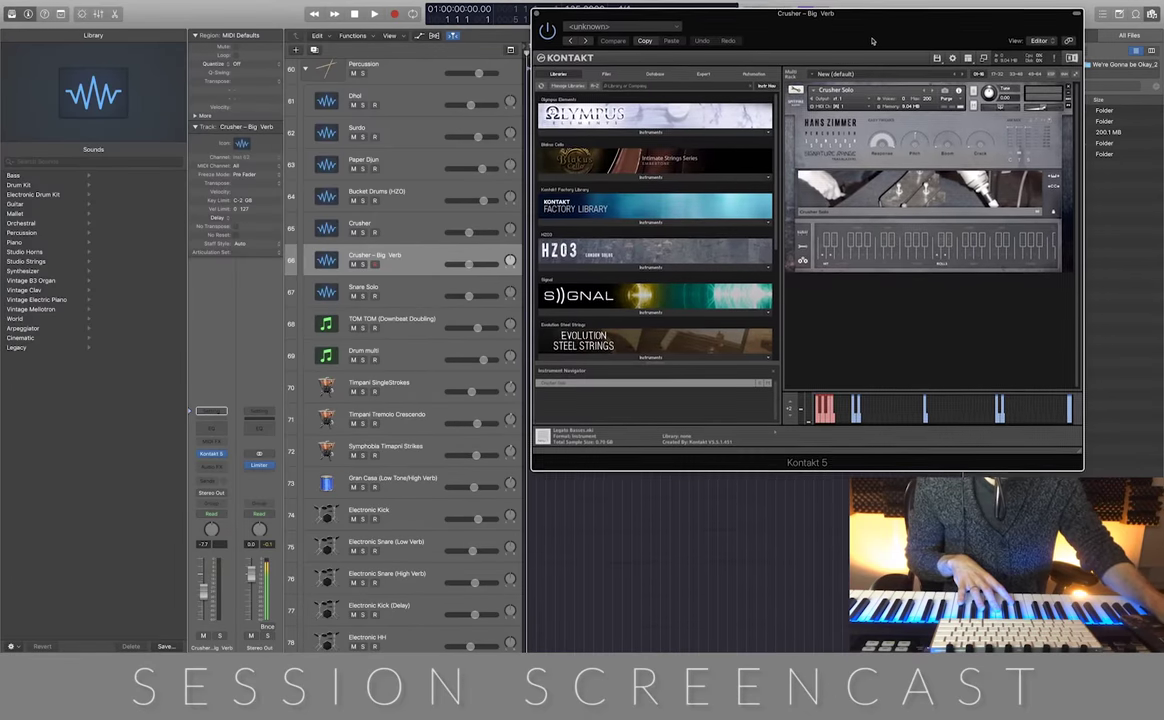
left_click(213, 466)
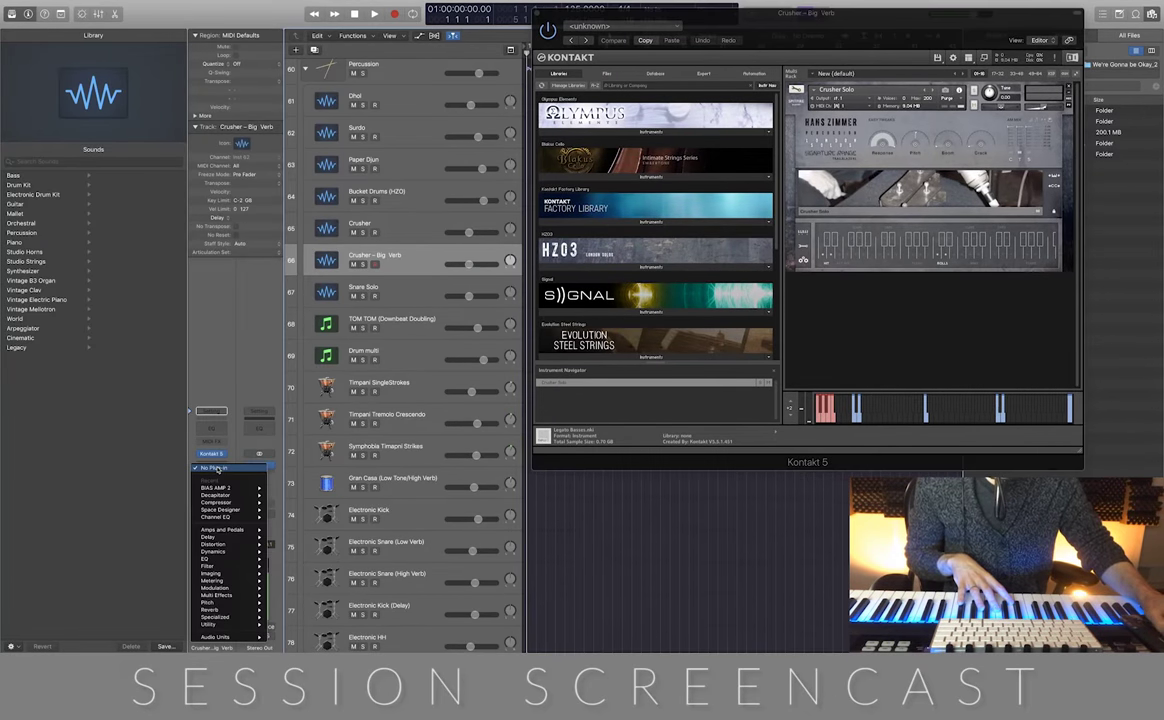
mouse_move(235, 636)
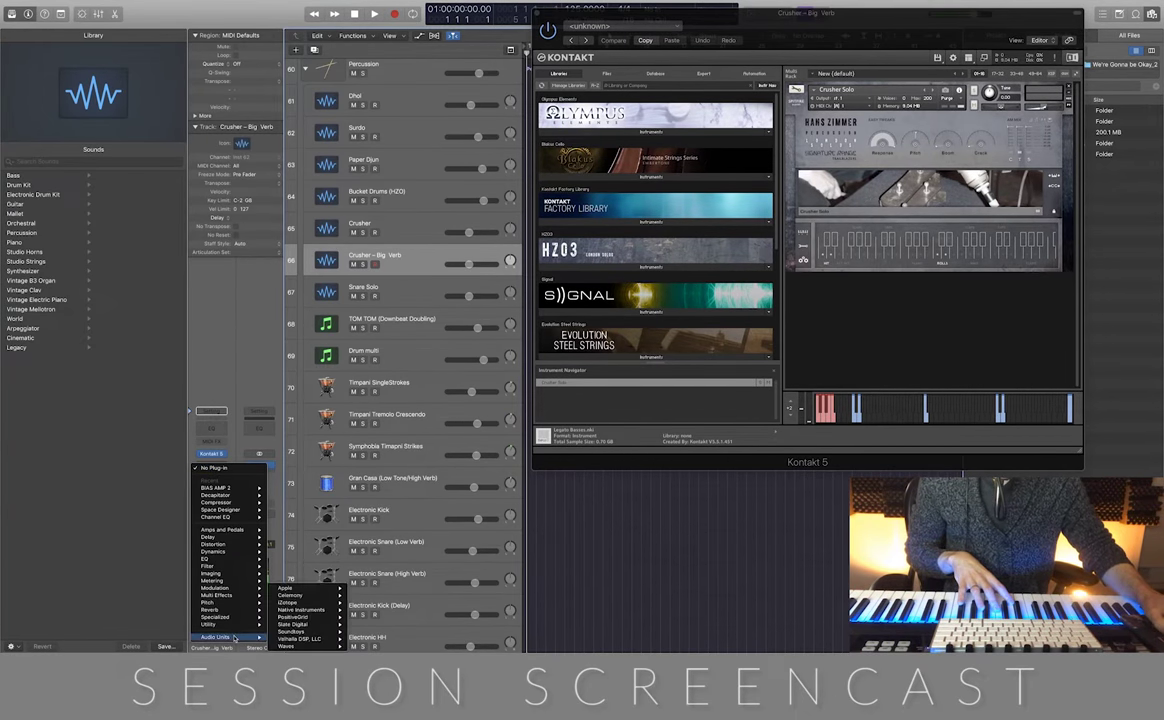
mouse_move(307, 639)
mouse_move(382, 639)
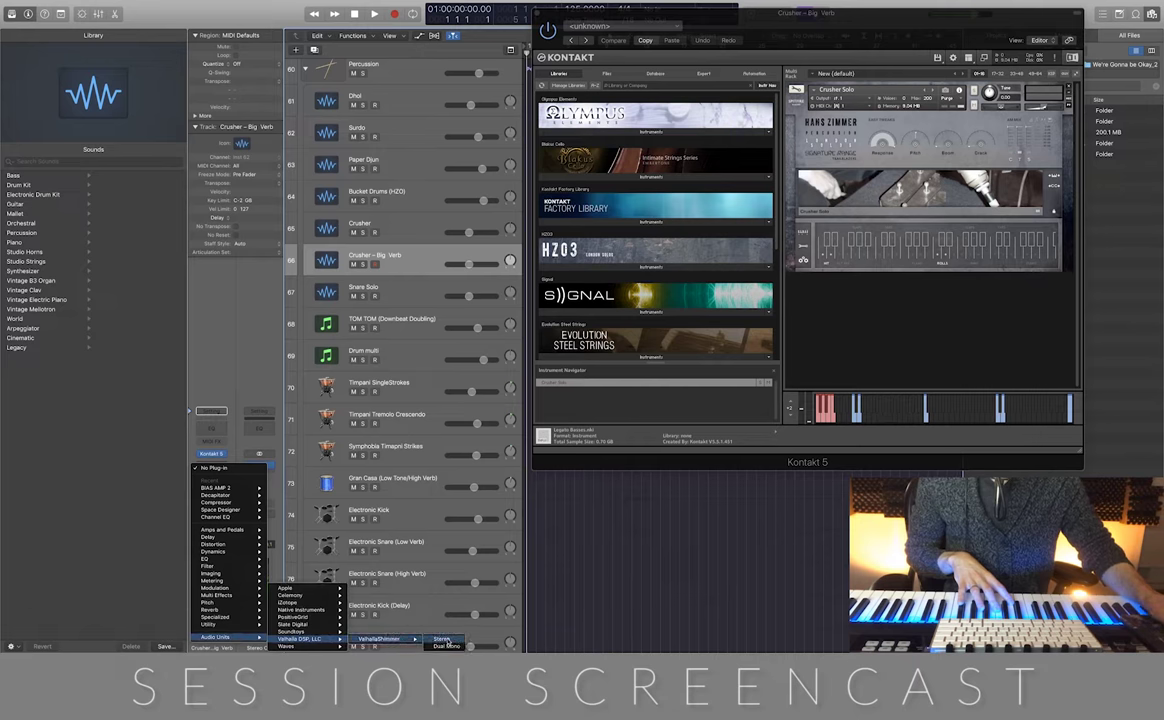
left_click(441, 639)
Position and audition the ValhallaShimmer reverb, then close its window and the Kontakt window
left_click_drag(233, 33, 380, 244)
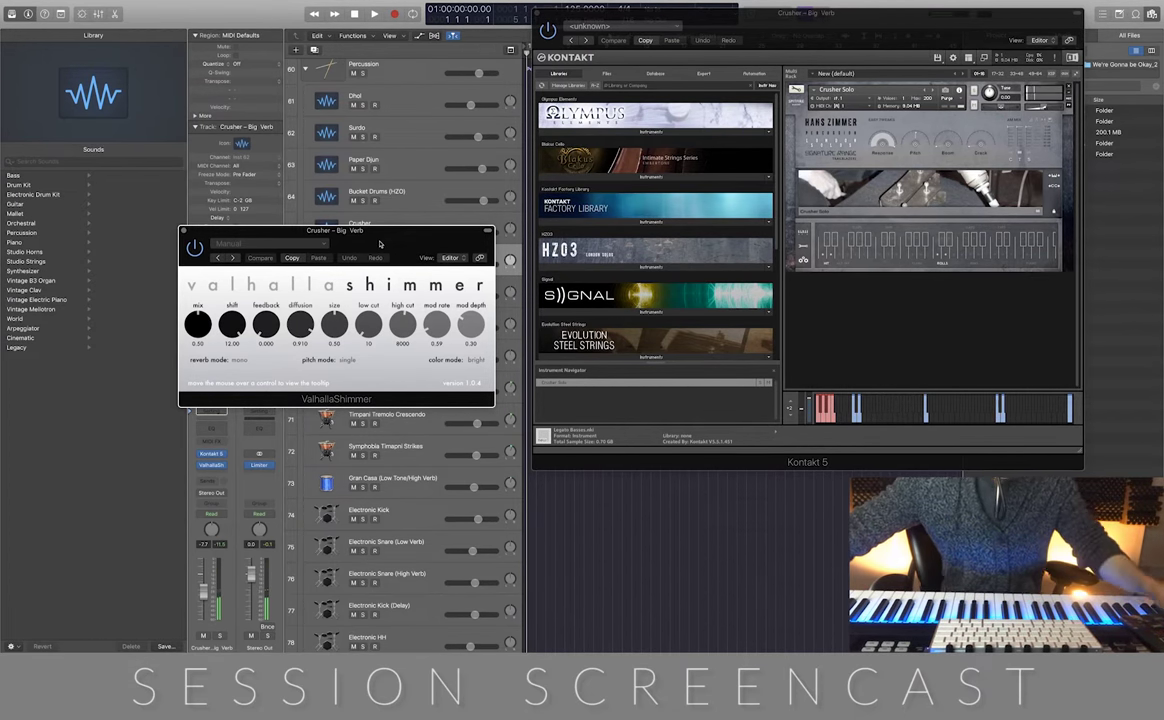
left_click_drag(339, 237, 339, 259)
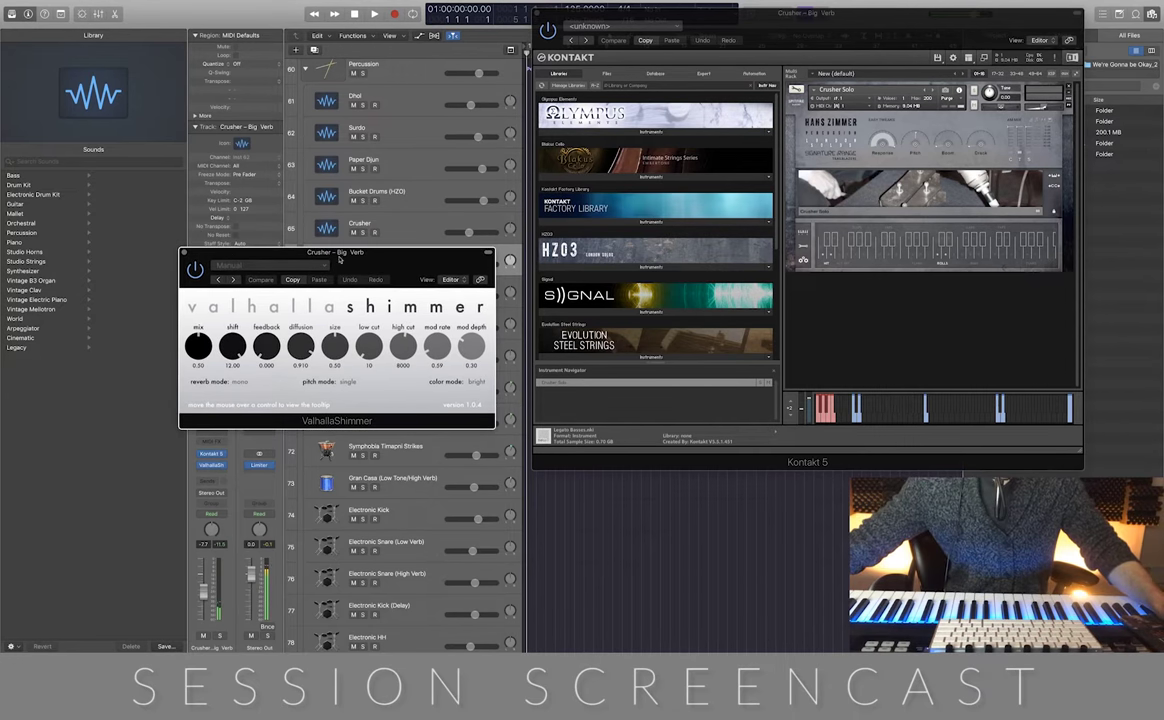
left_click(184, 255)
left_click(540, 15)
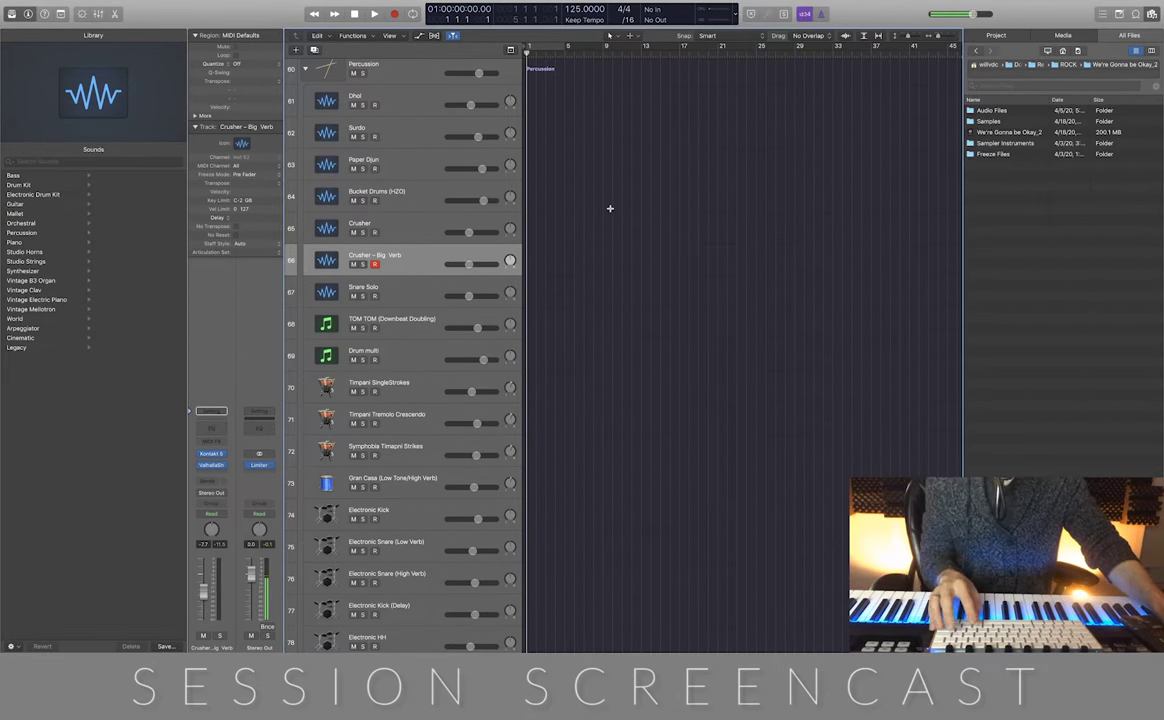
Audition the Snare Solo track's Kontakt 5 instrument, close it, and move down to TOM TOM
left_click(421, 294)
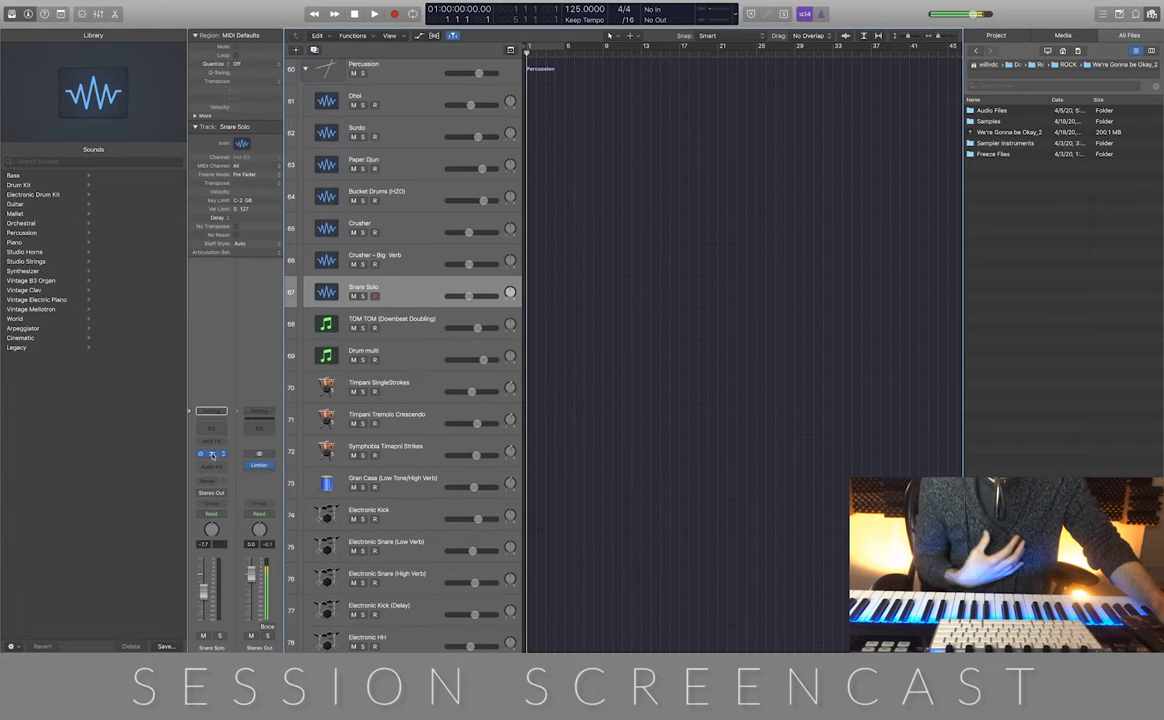
left_click(211, 453)
left_click_drag(307, 27, 841, 63)
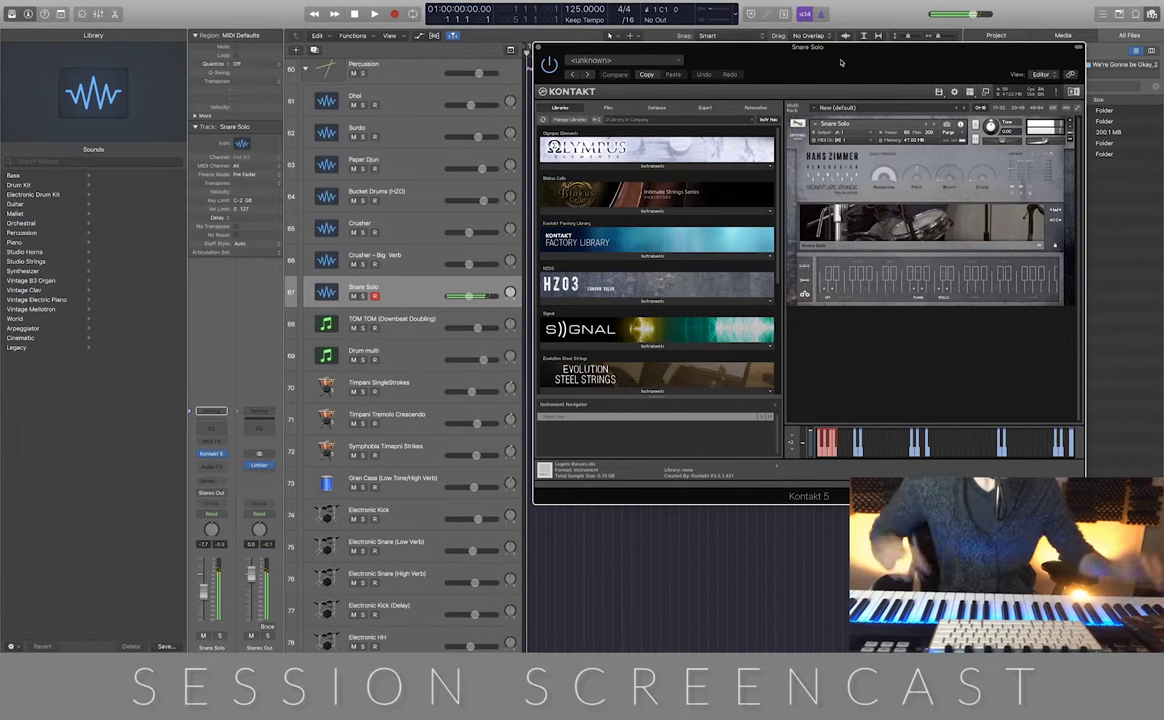
left_click(538, 47)
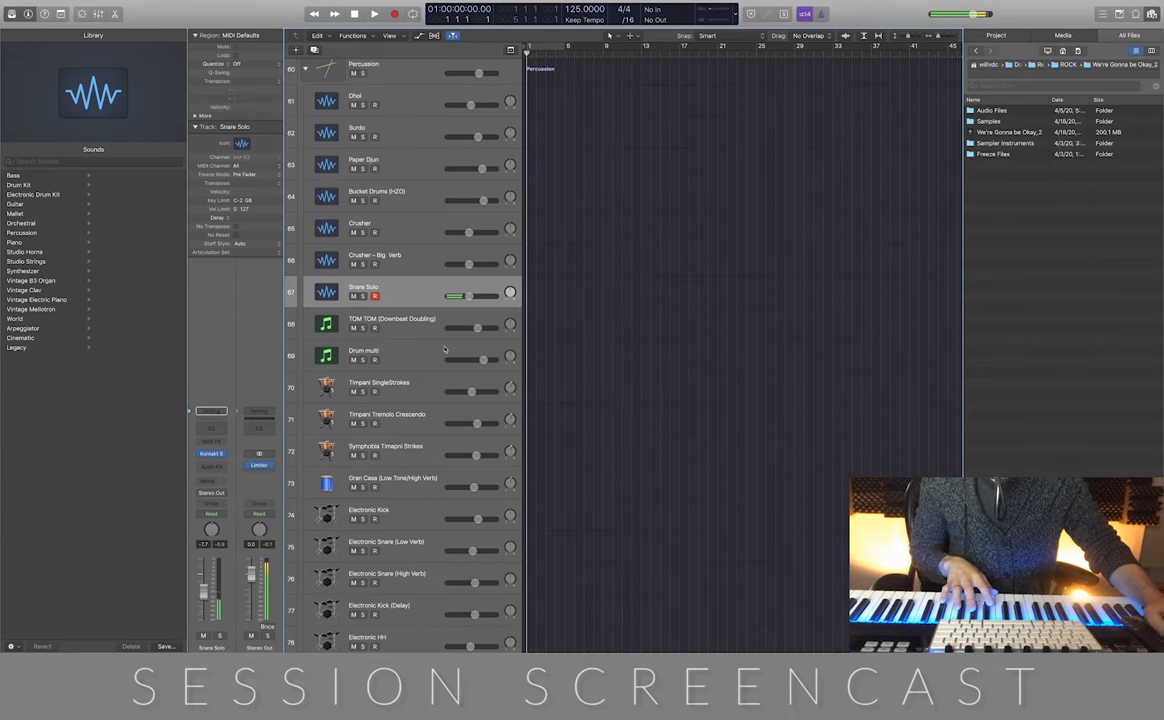
key("Down")
Open TOM TOM's Kontakt 5, Channel EQ and Compressor, showing the compressor in Graph view
left_click(211, 440)
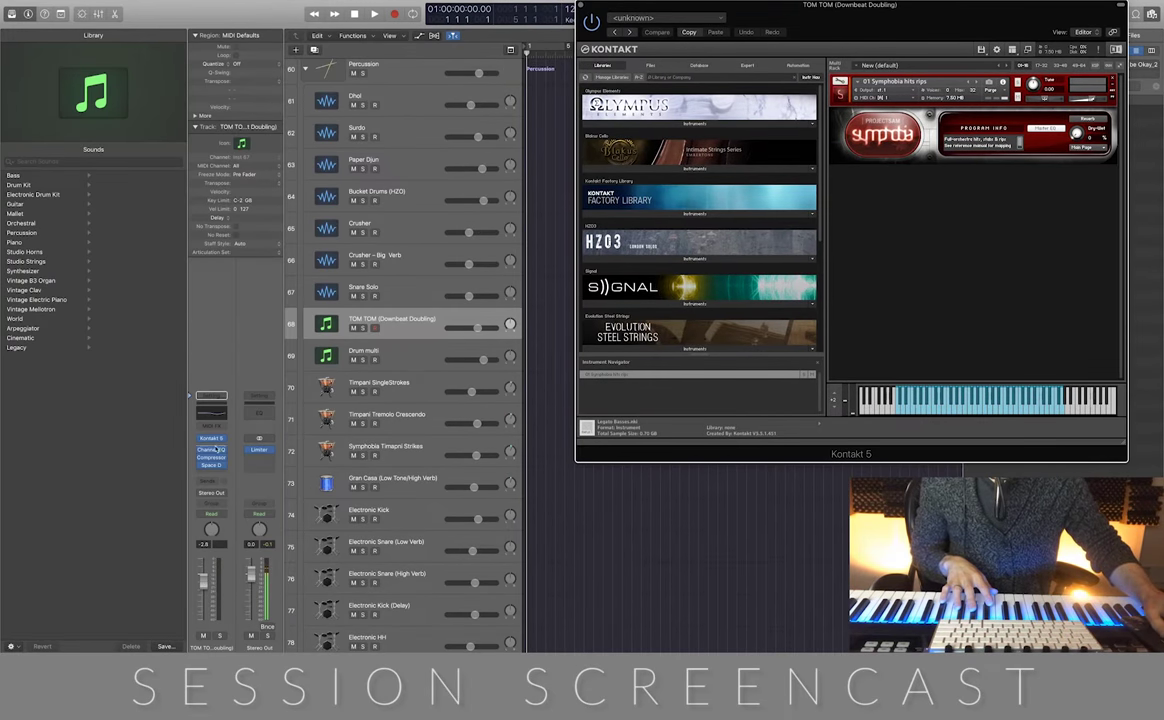
left_click(212, 451)
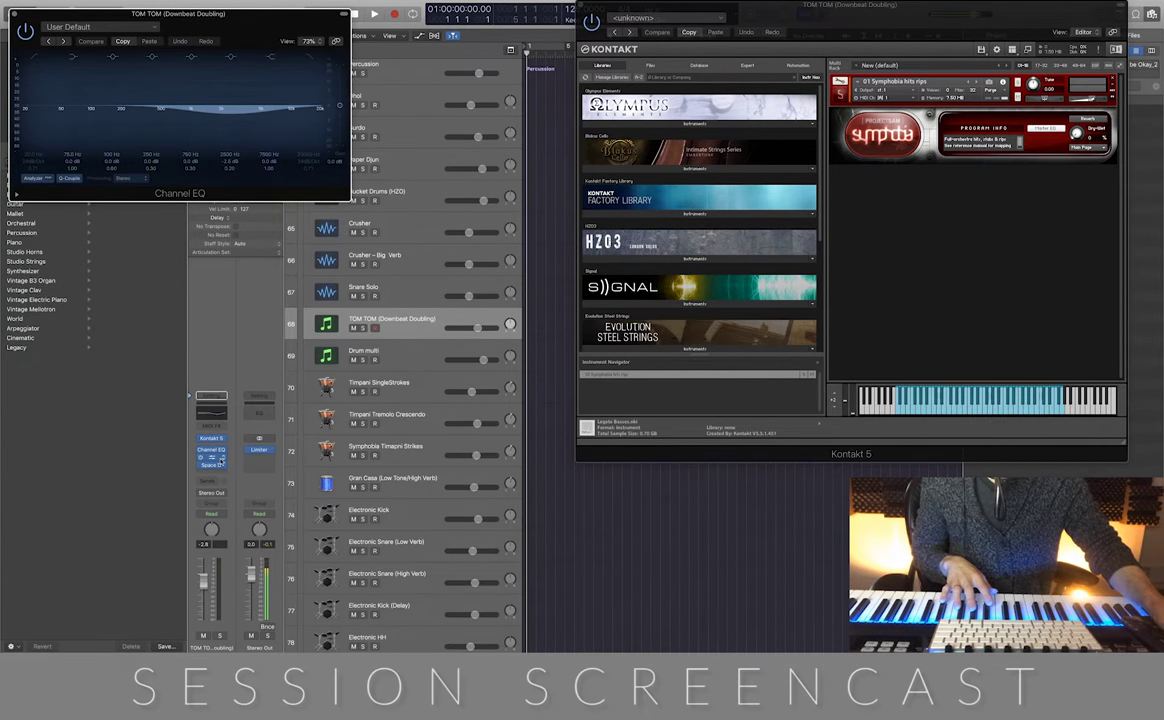
left_click(211, 458)
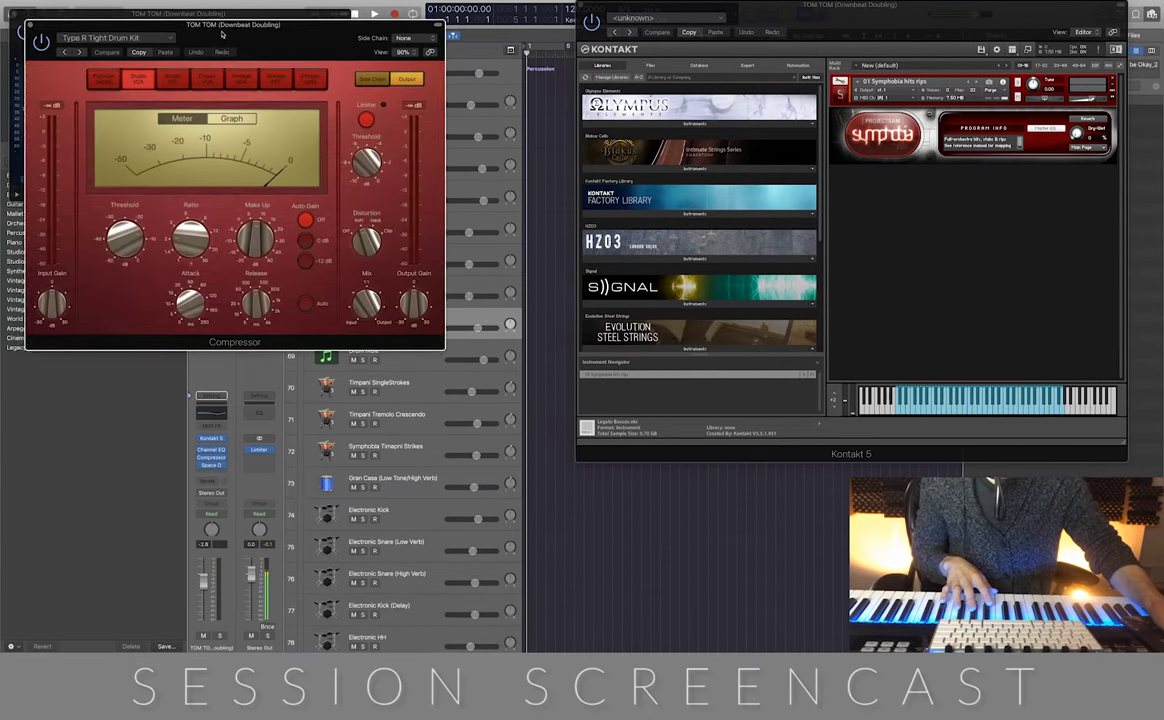
left_click(249, 121)
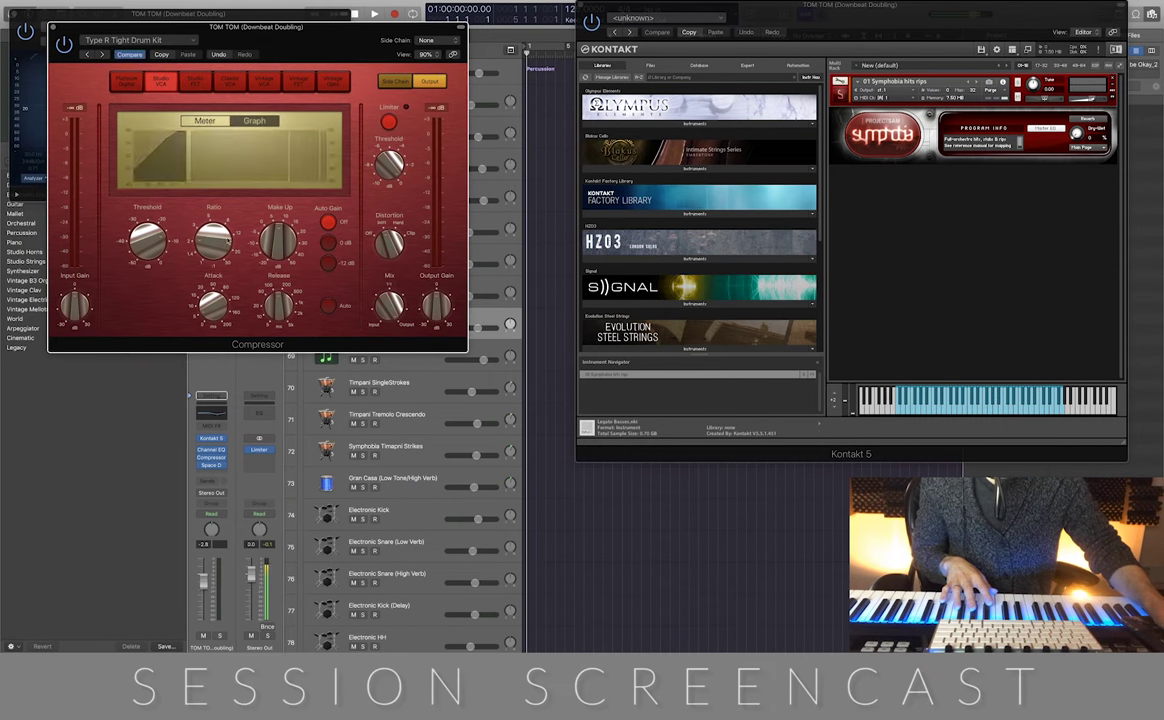
Open and position TOM TOM's Space Designer, then close Space Designer, Compressor and Channel EQ
left_click(211, 465)
left_click_drag(244, 32, 936, 319)
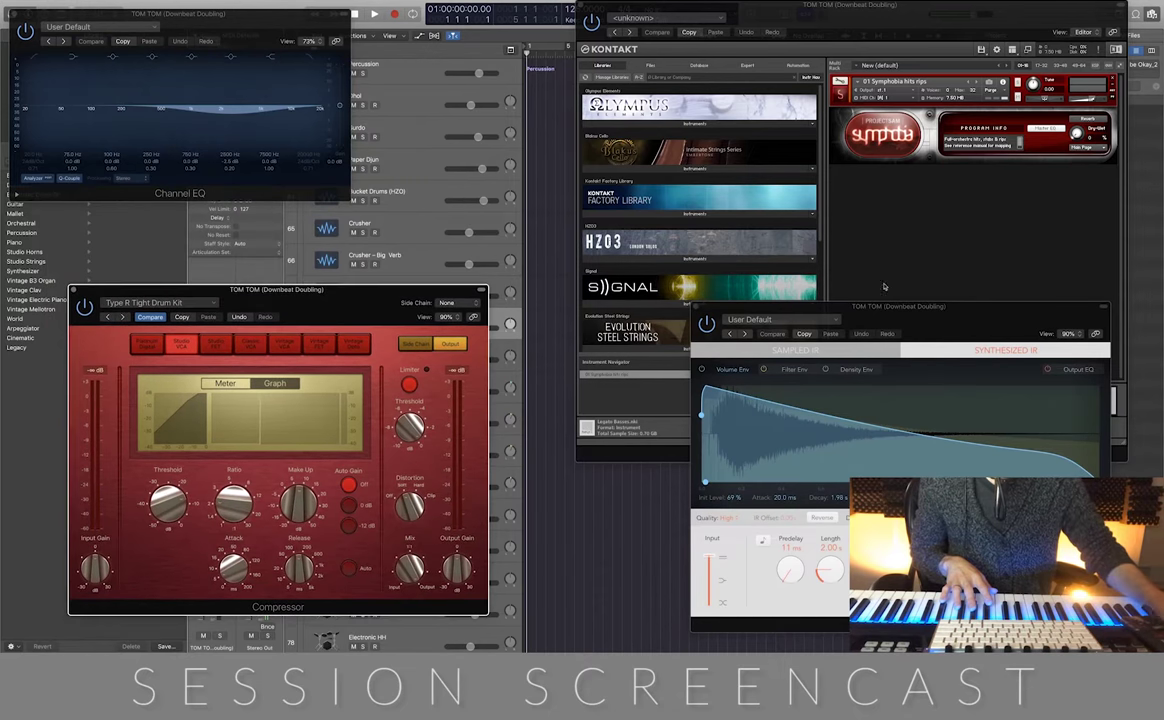
left_click_drag(930, 327, 908, 320)
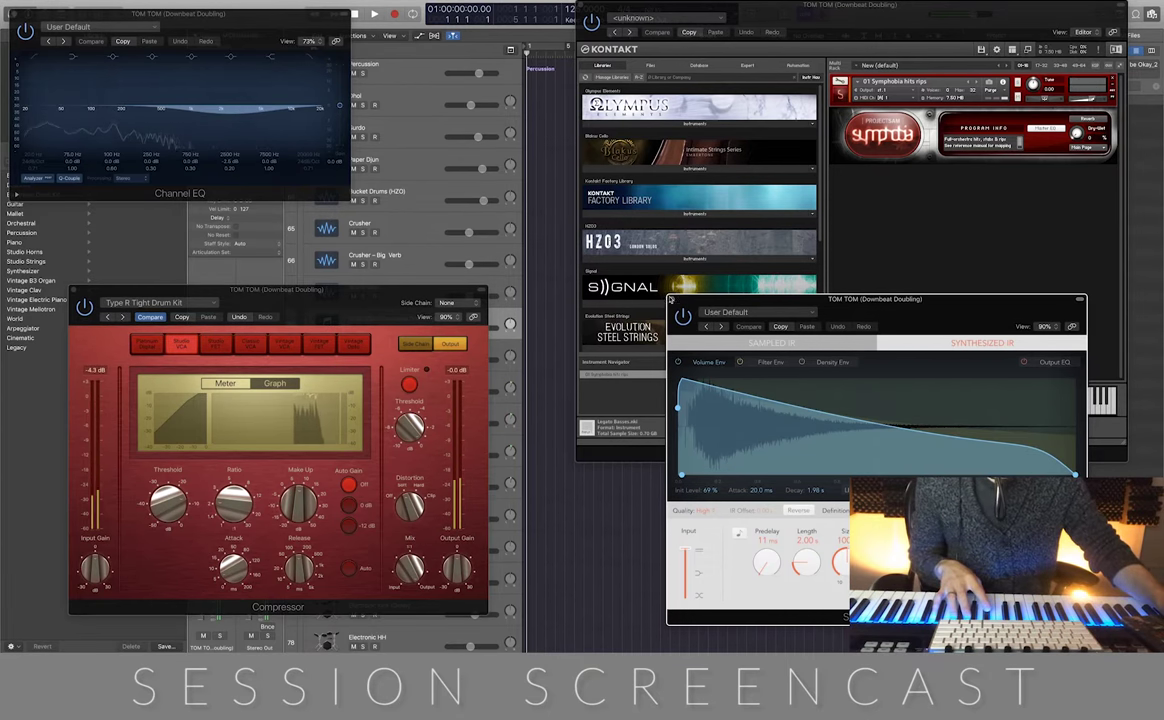
left_click(672, 299)
left_click(73, 290)
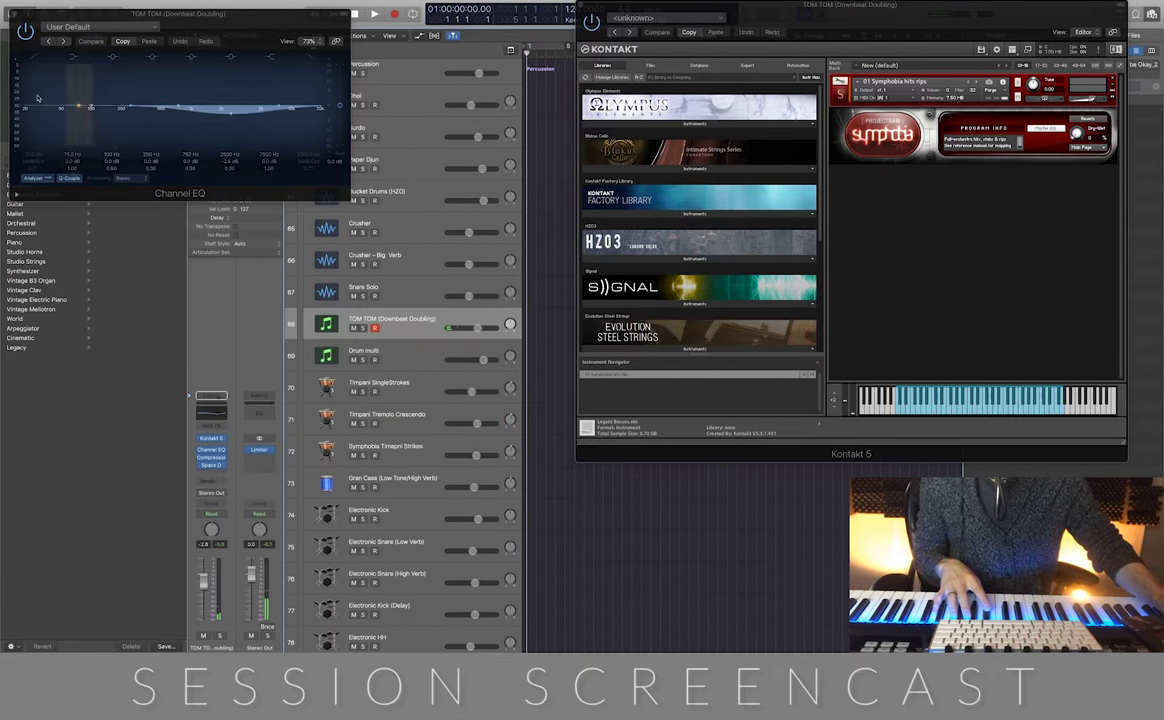
left_click(15, 14)
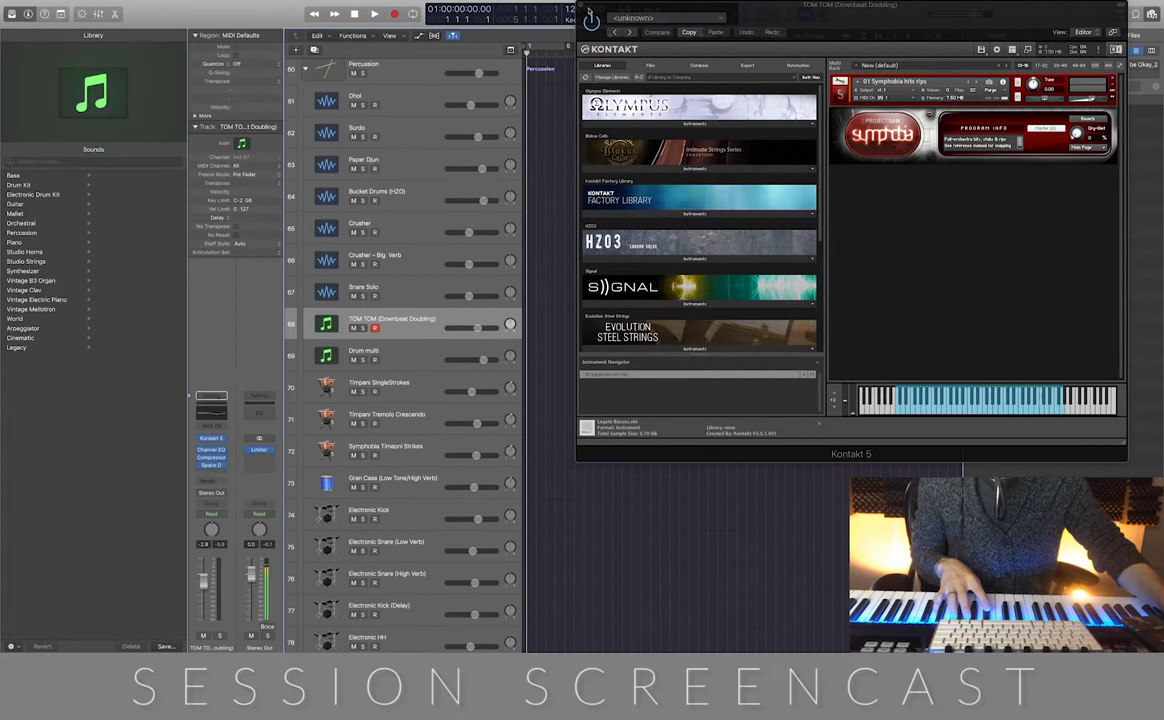
Close the TOM TOM Kontakt window, select Drum multi, and open its Kontakt 5 and Channel EQ
left_click(581, 6)
left_click(420, 357)
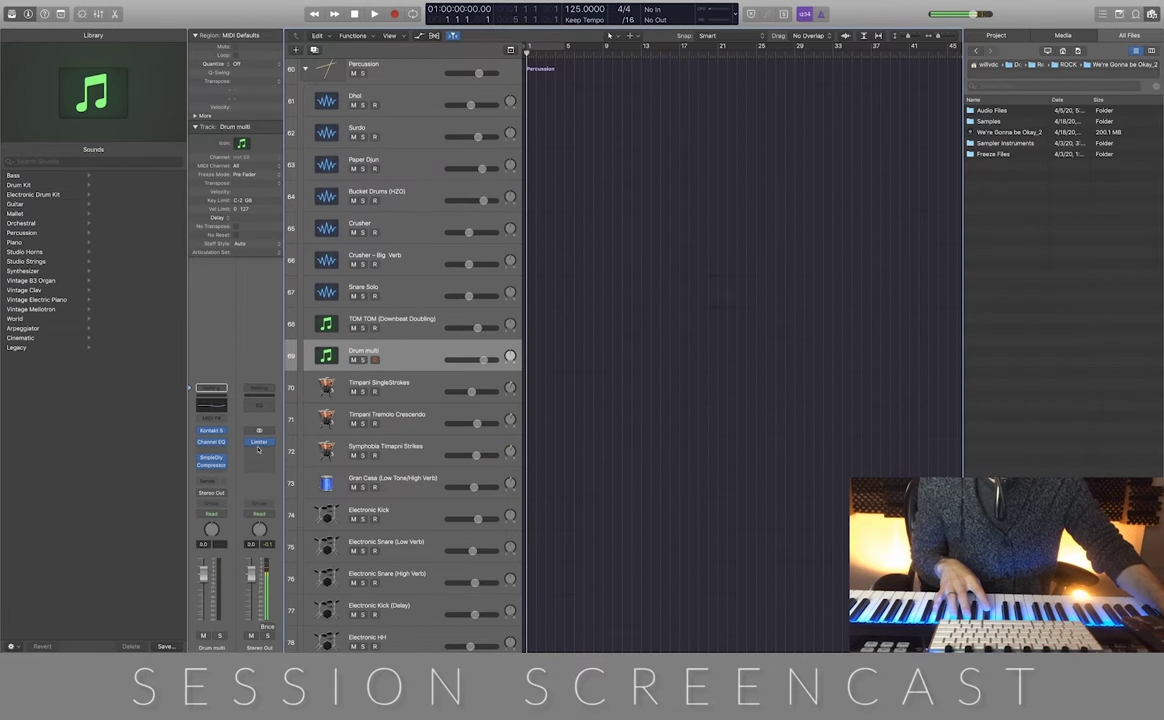
left_click(211, 431)
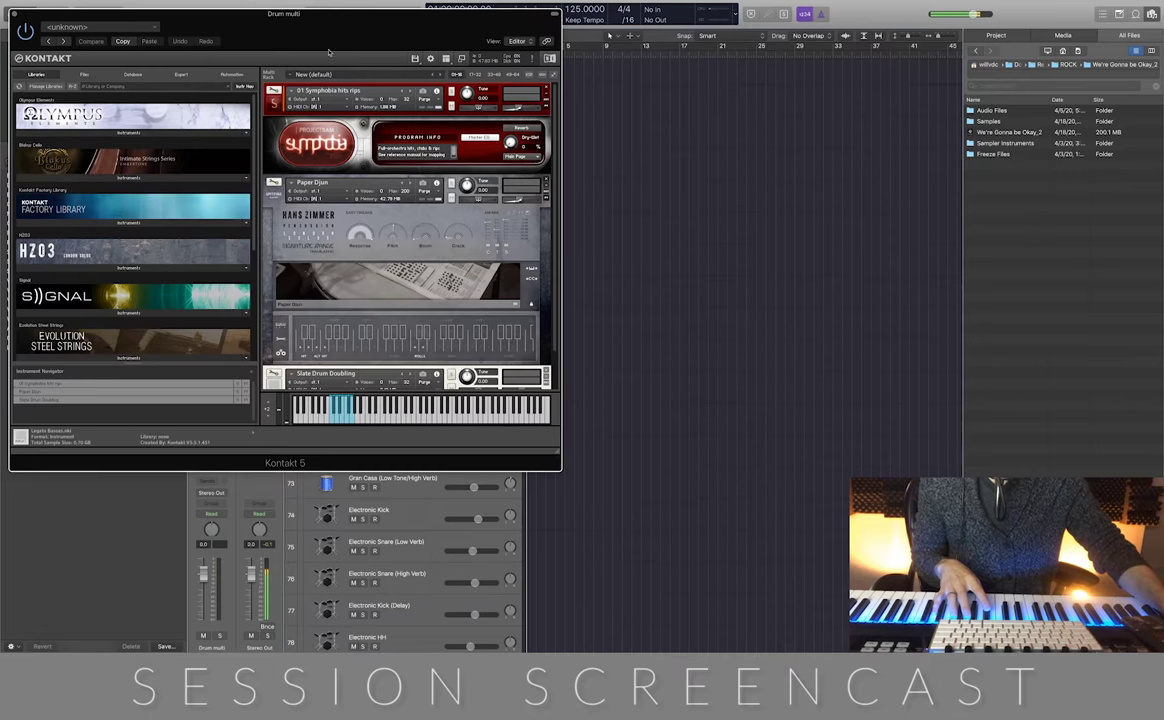
left_click_drag(309, 31, 846, 38)
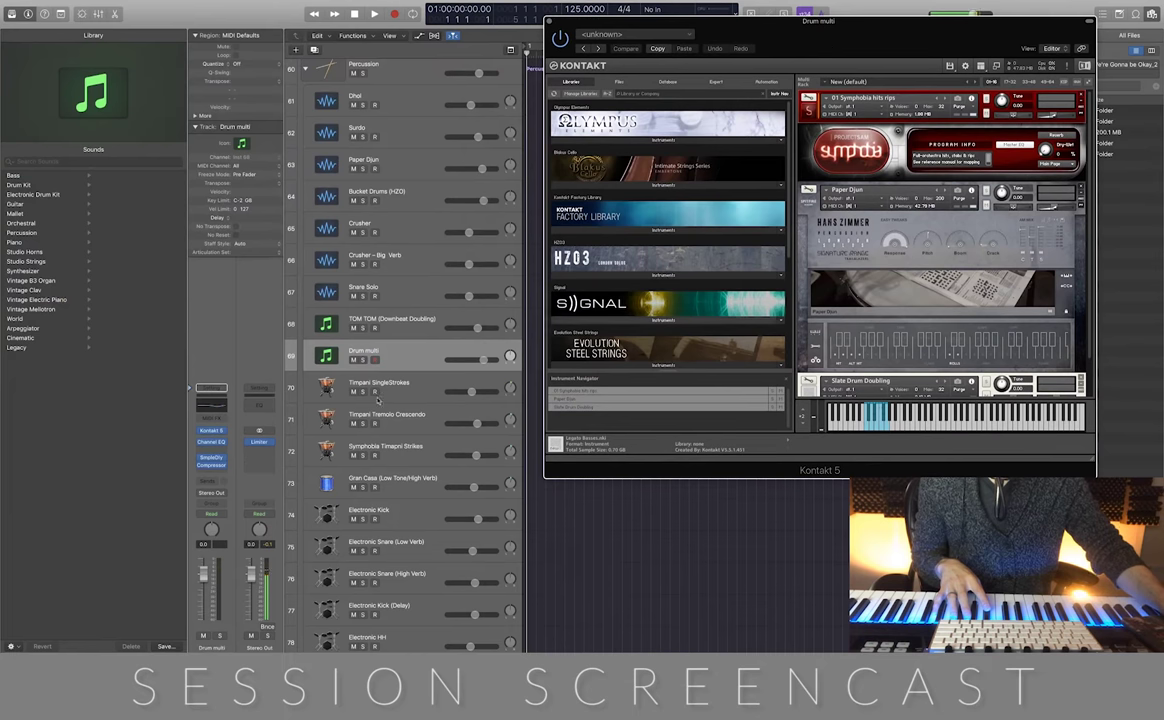
left_click(211, 441)
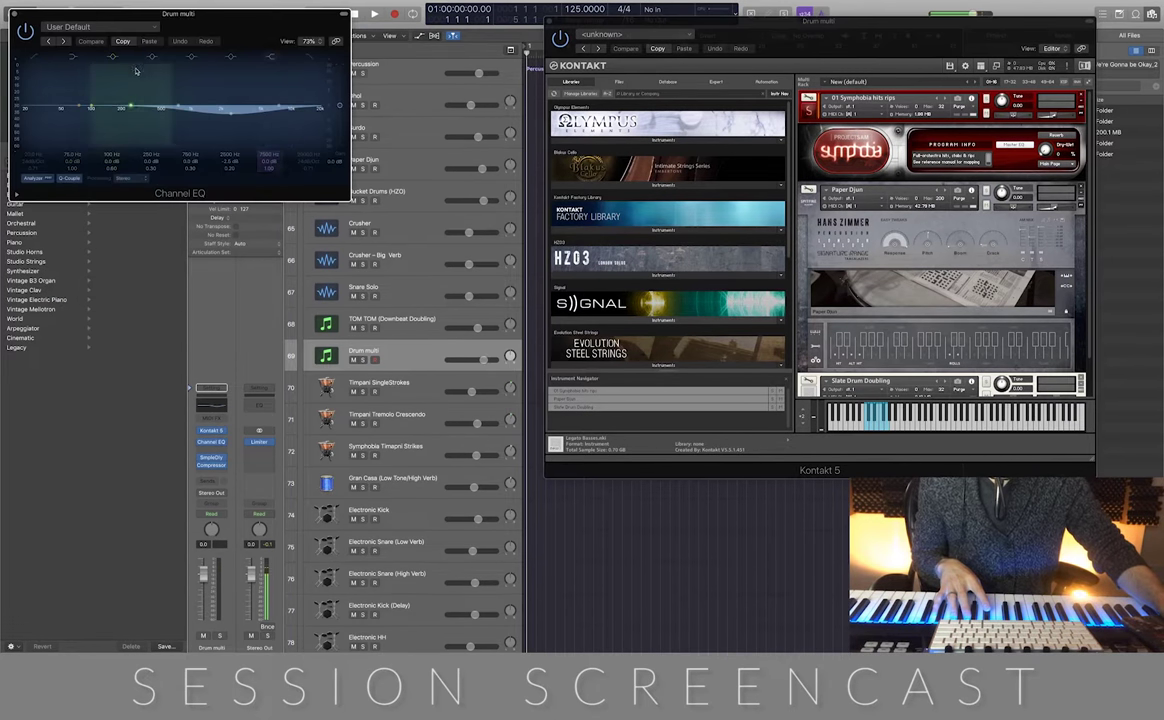
left_click_drag(222, 20, 309, 82)
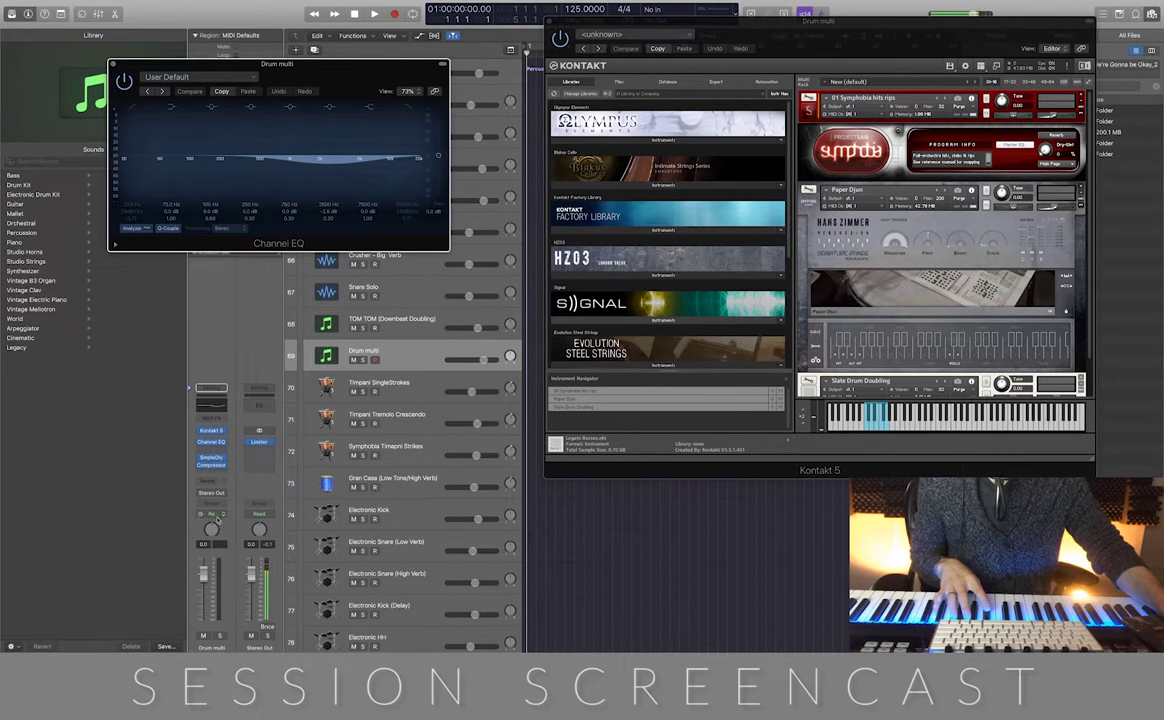
Open Drum multi's Sample Delay and Compressor and tile them with Channel EQ and Kontakt
left_click(211, 458)
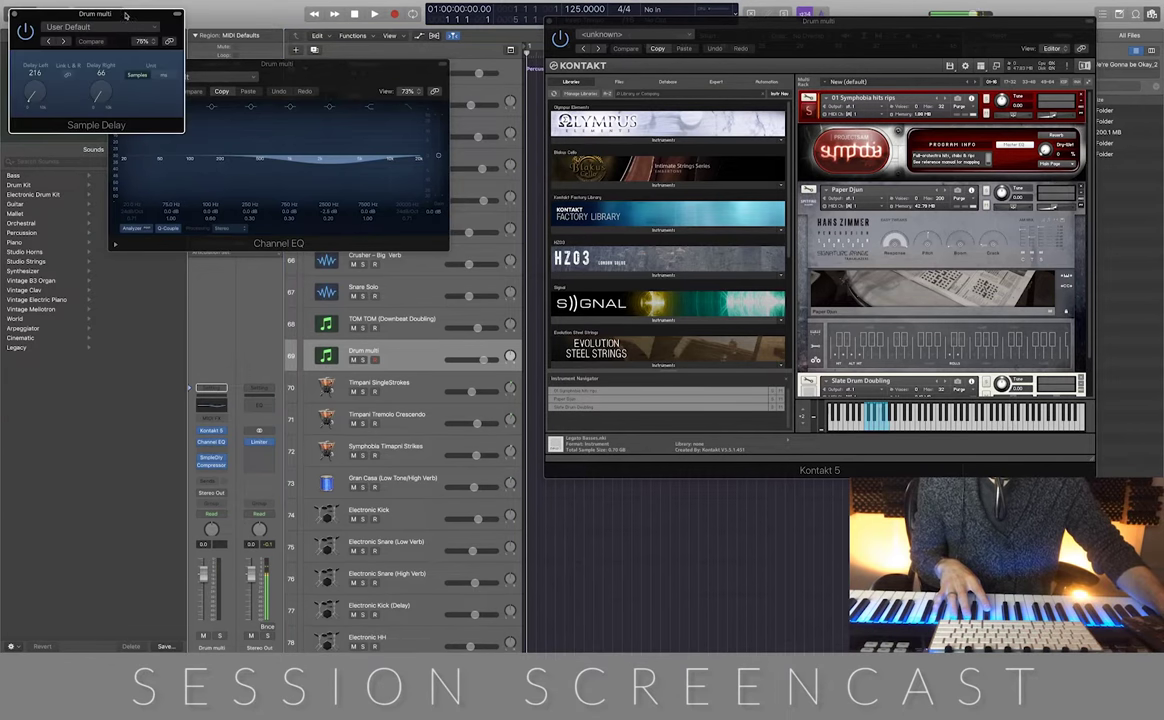
left_click_drag(125, 14, 370, 268)
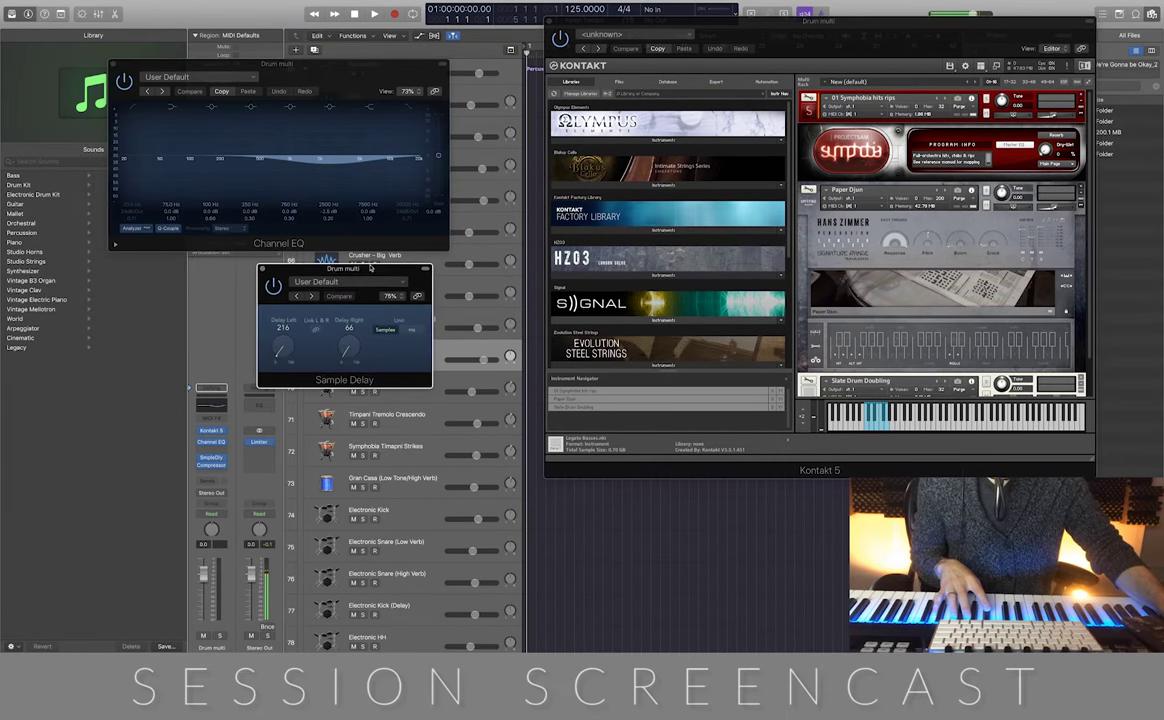
left_click(212, 467)
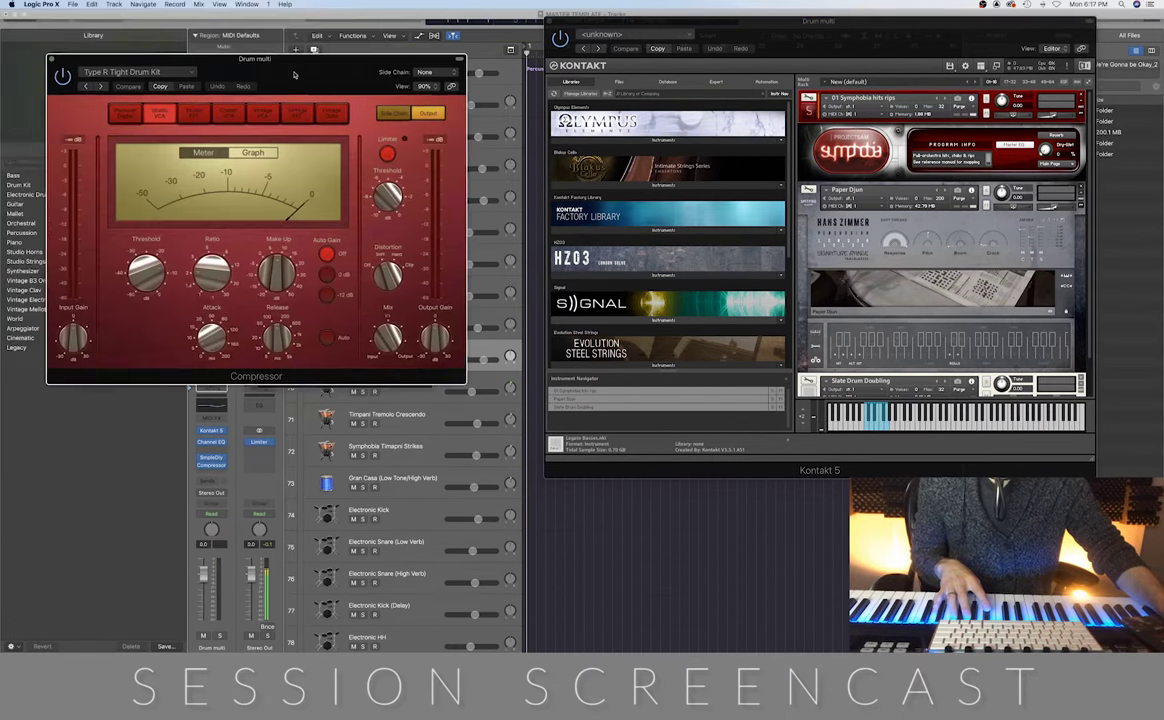
left_click_drag(294, 36, 958, 430)
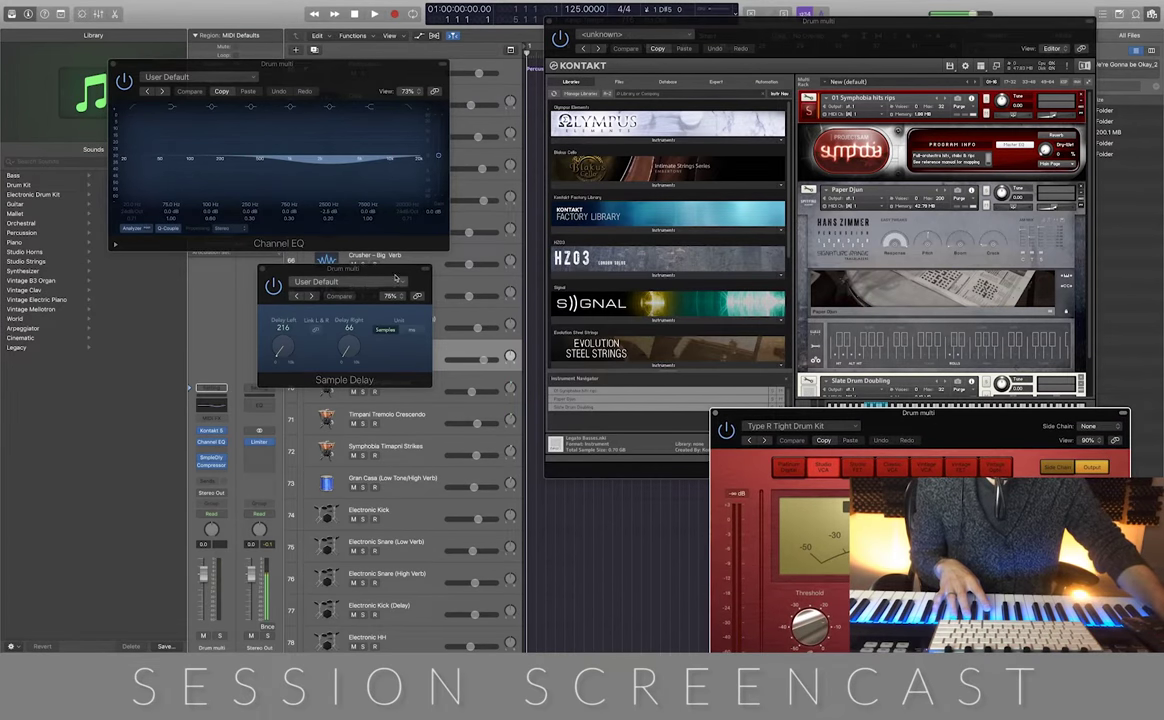
left_click_drag(400, 272, 293, 362)
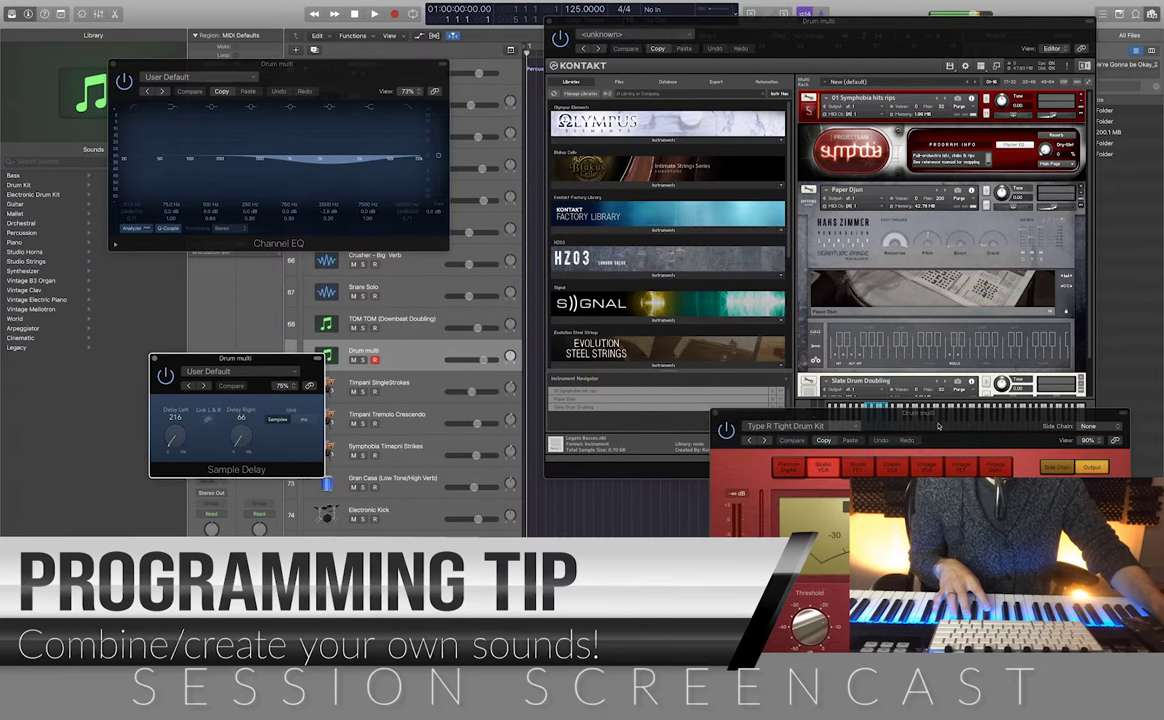
left_click(940, 422)
left_click_drag(940, 422, 695, 353)
left_click_drag(258, 358, 126, 257)
left_click_drag(648, 338, 379, 256)
left_click_drag(735, 27, 761, 6)
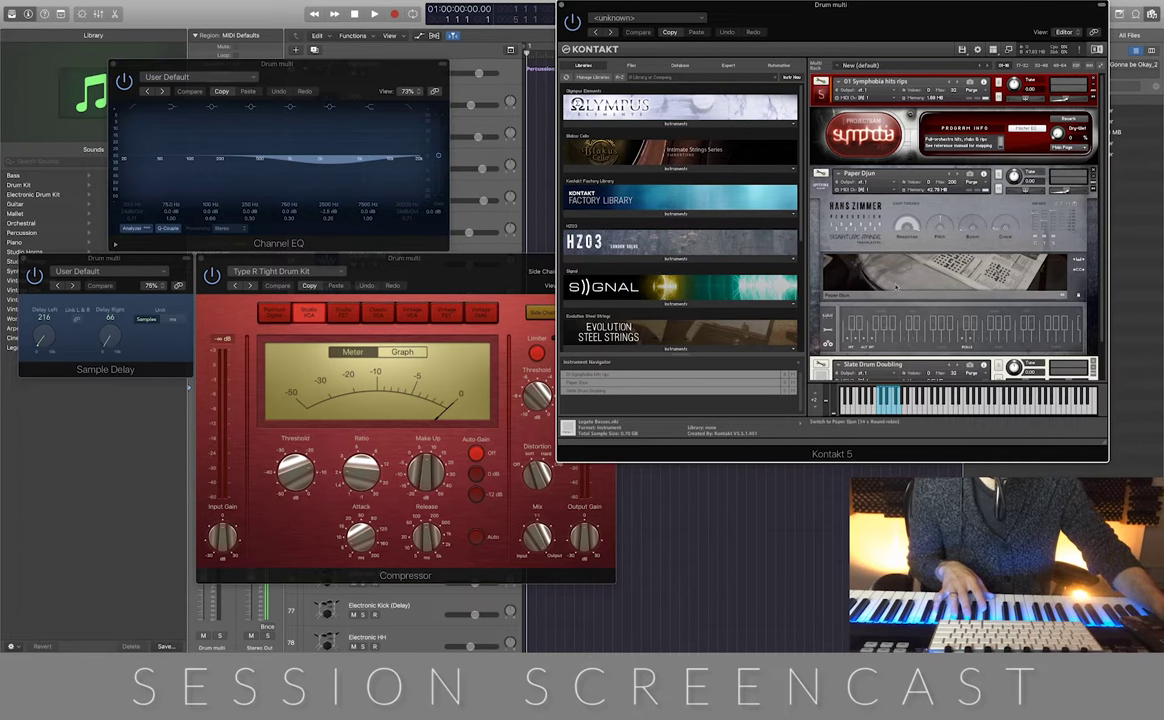
Audition Drum multi's Kontakt instruments, shifting Kontakt to uncover the Compressor window
scroll(908, 272, "down", 2)
scroll(908, 275, "up", 2)
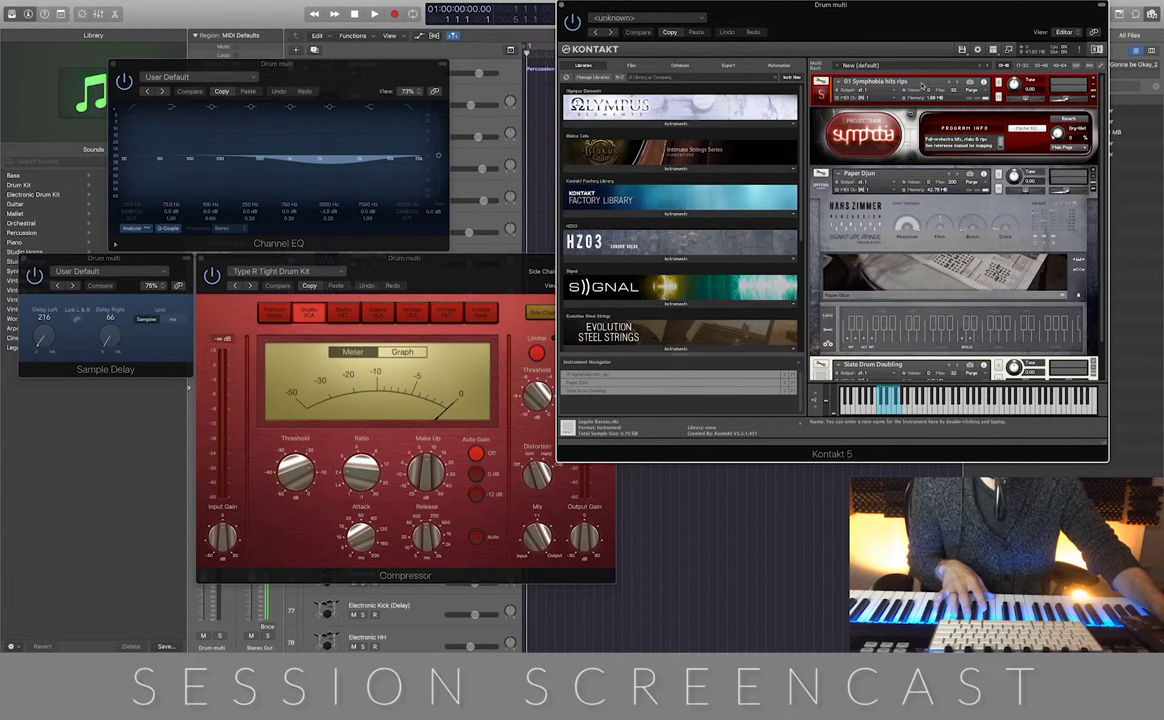
left_click(134, 286)
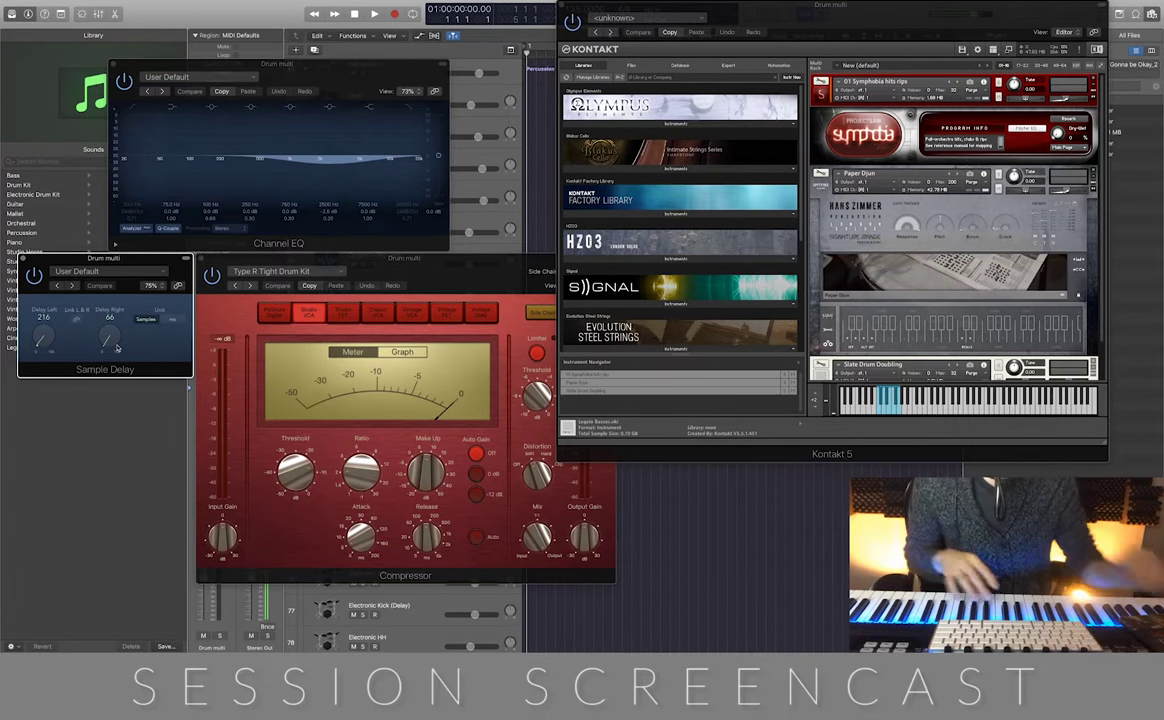
left_click(463, 266)
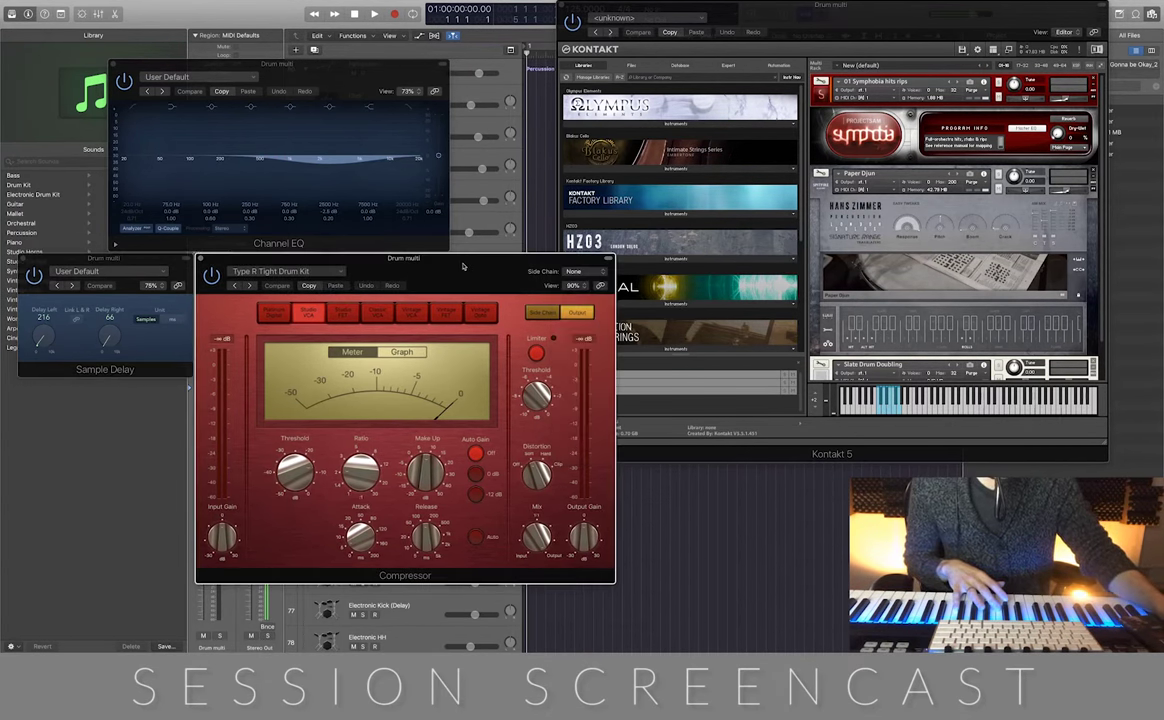
left_click(811, 21)
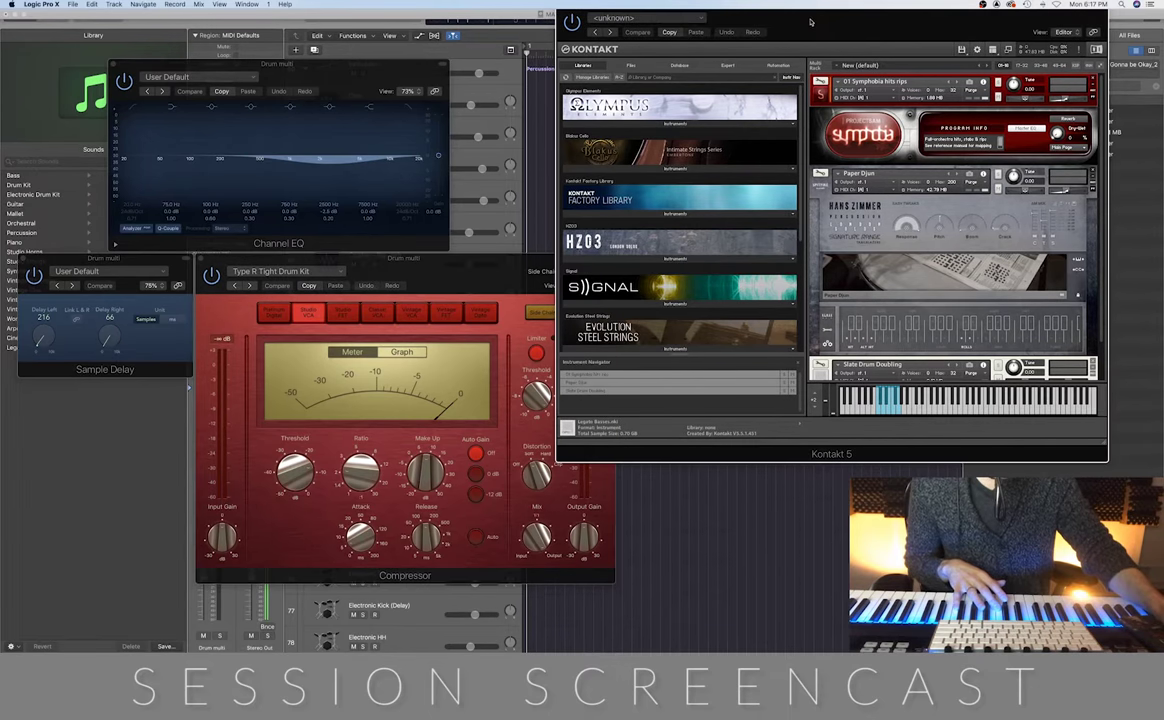
left_click_drag(816, 23, 622, 81)
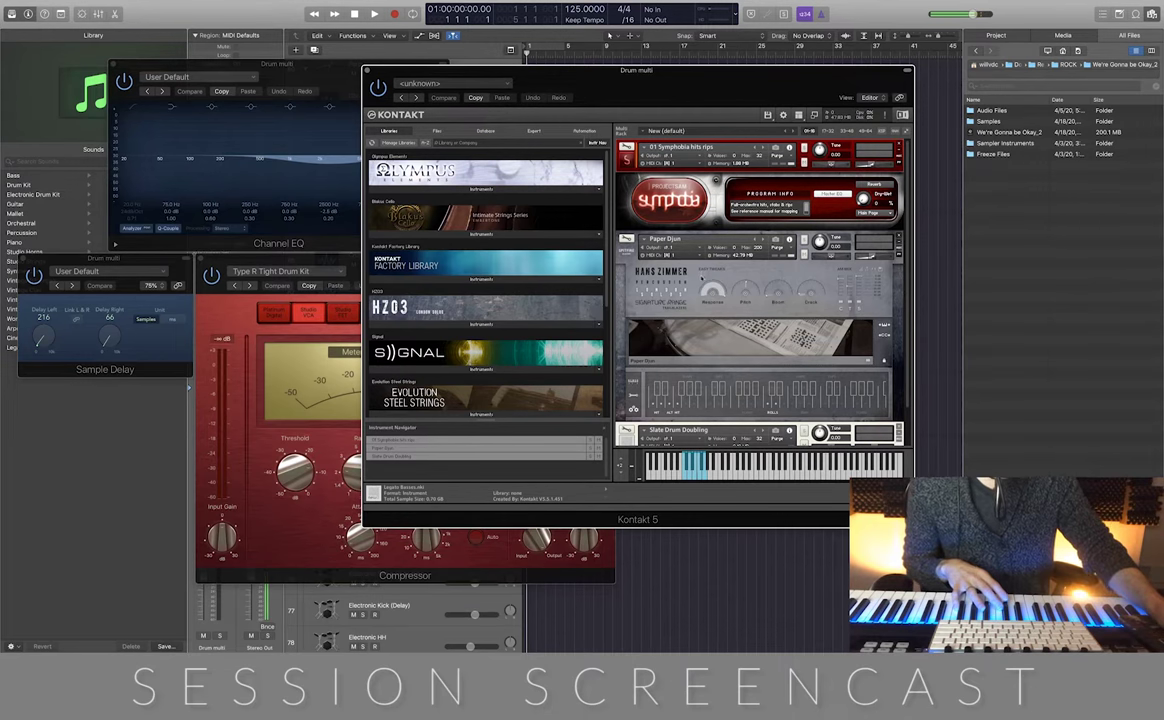
scroll(808, 298, "down", 3)
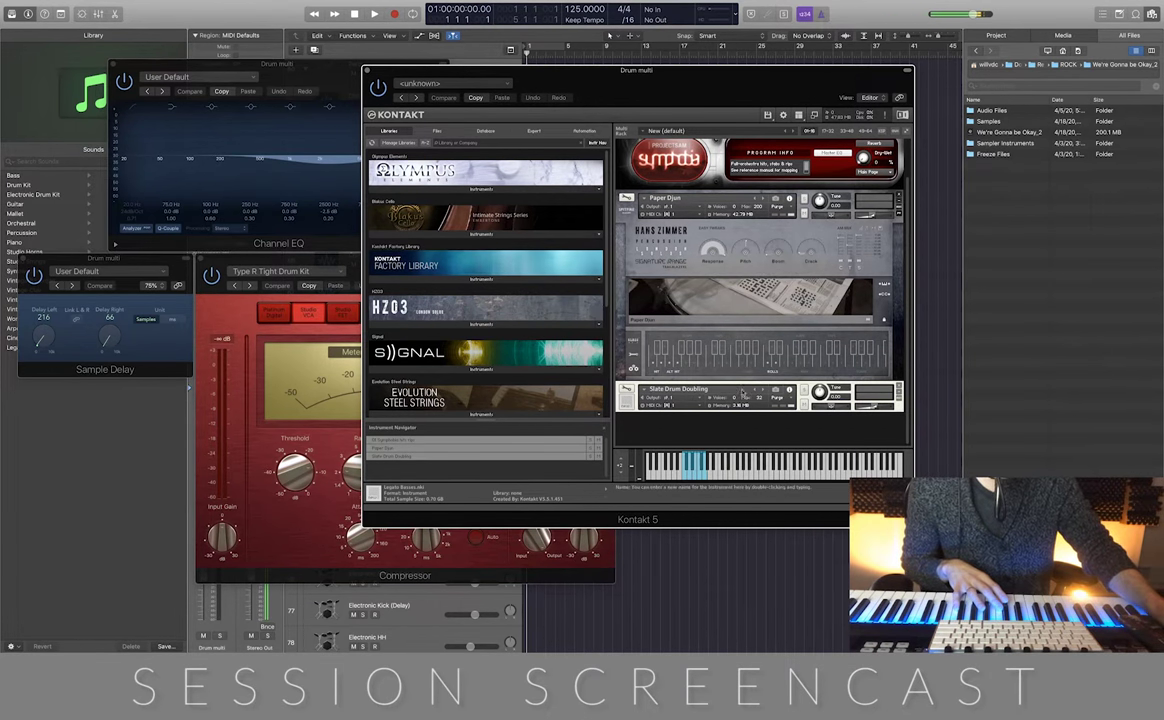
scroll(746, 388, "up", 3)
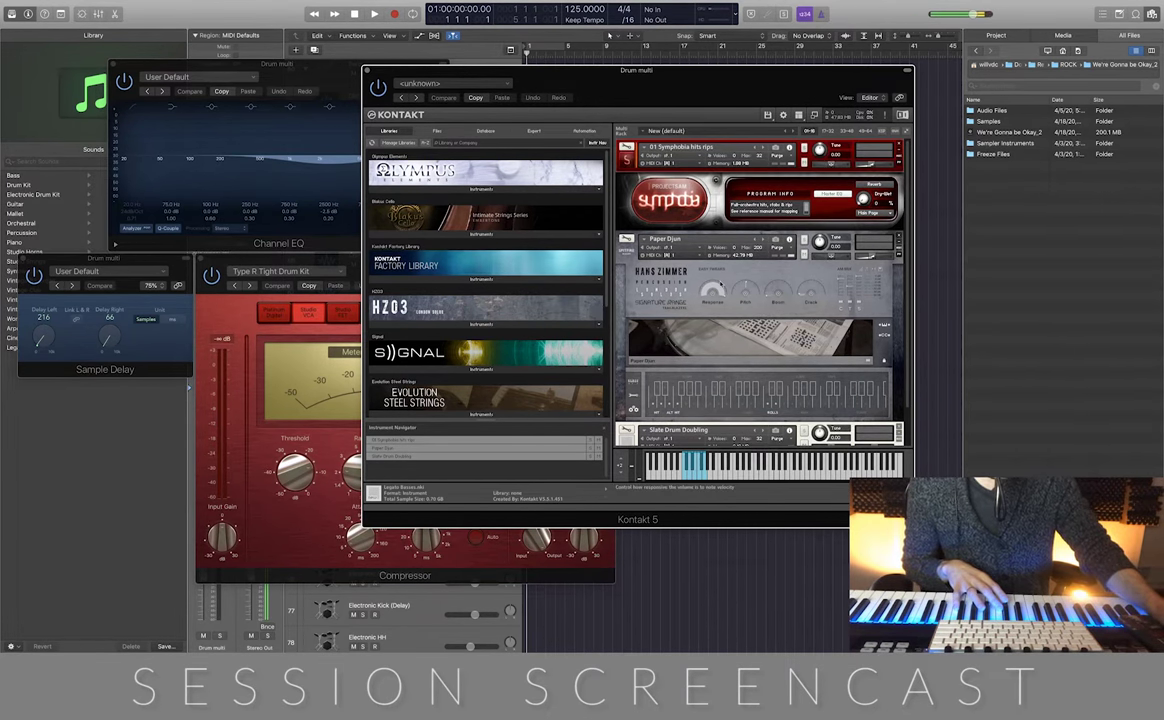
left_click_drag(556, 80, 752, 53)
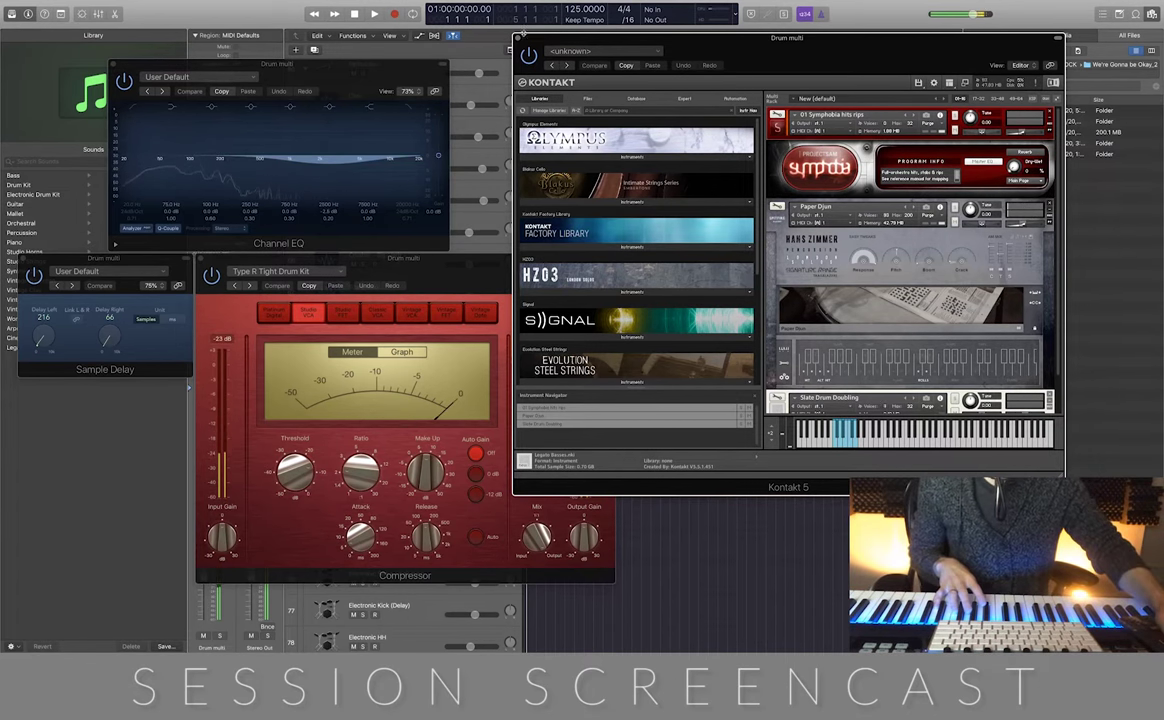
Close the Drum Sample Delay and Channel EQ, then open the Timpani SingleStrokes EXS24 instrument
left_click(24, 262)
left_click(114, 64)
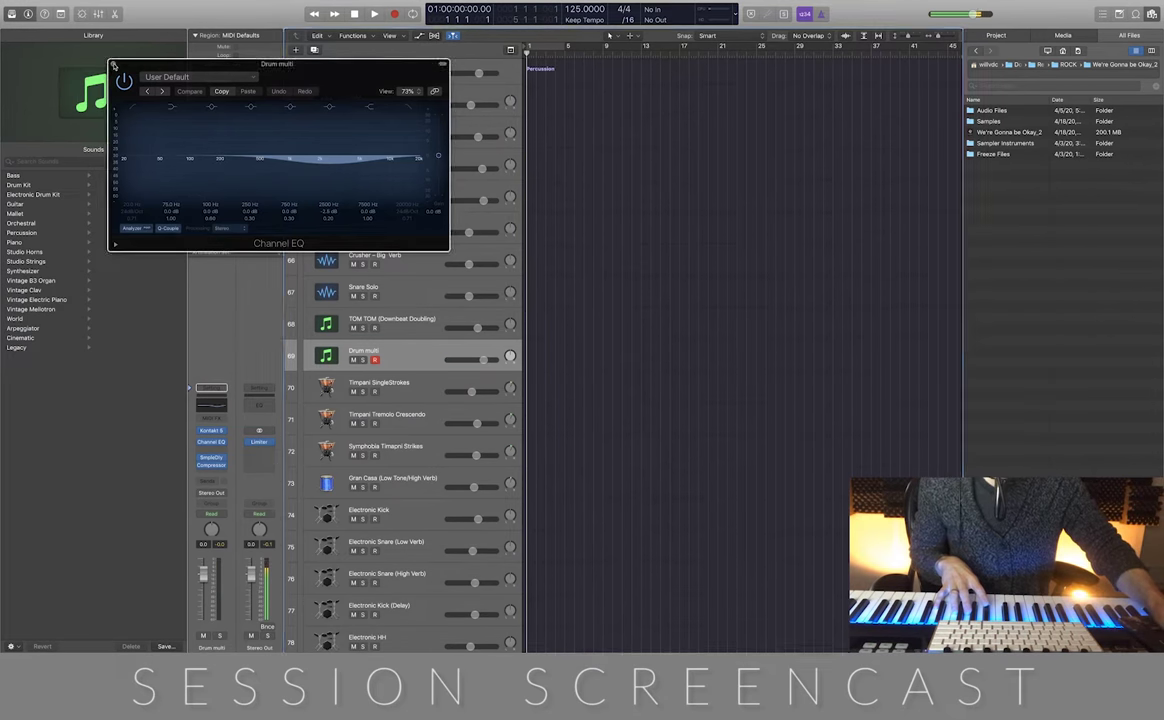
left_click(424, 389)
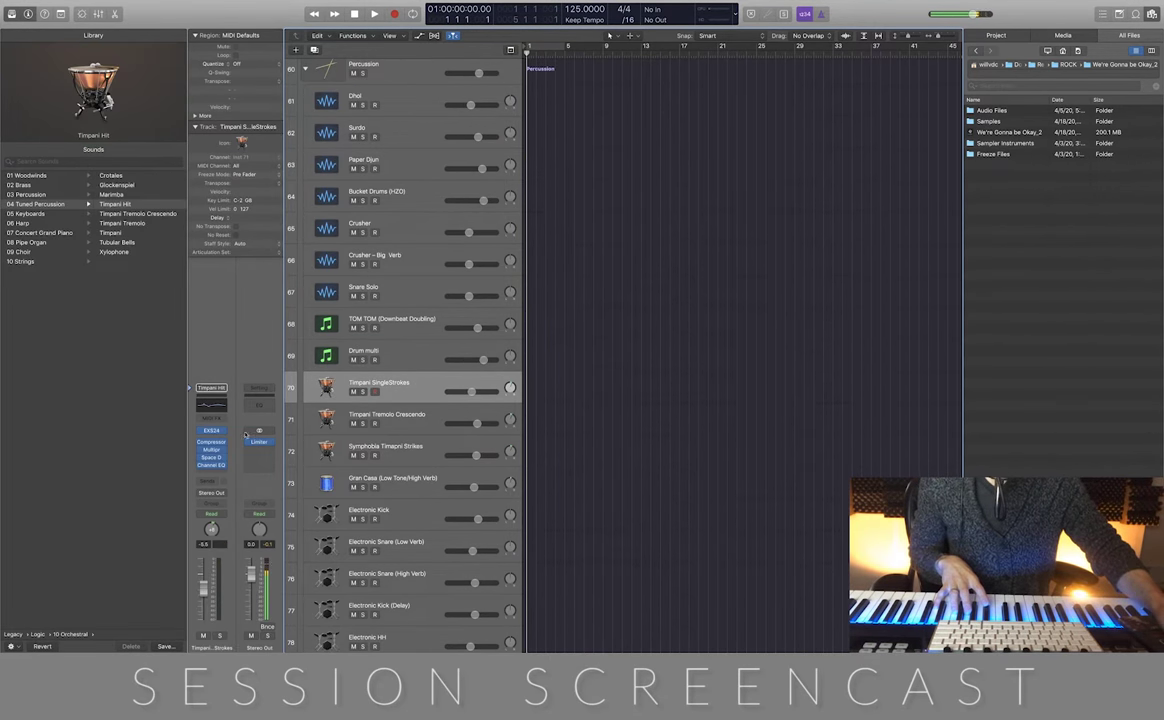
left_click(212, 431)
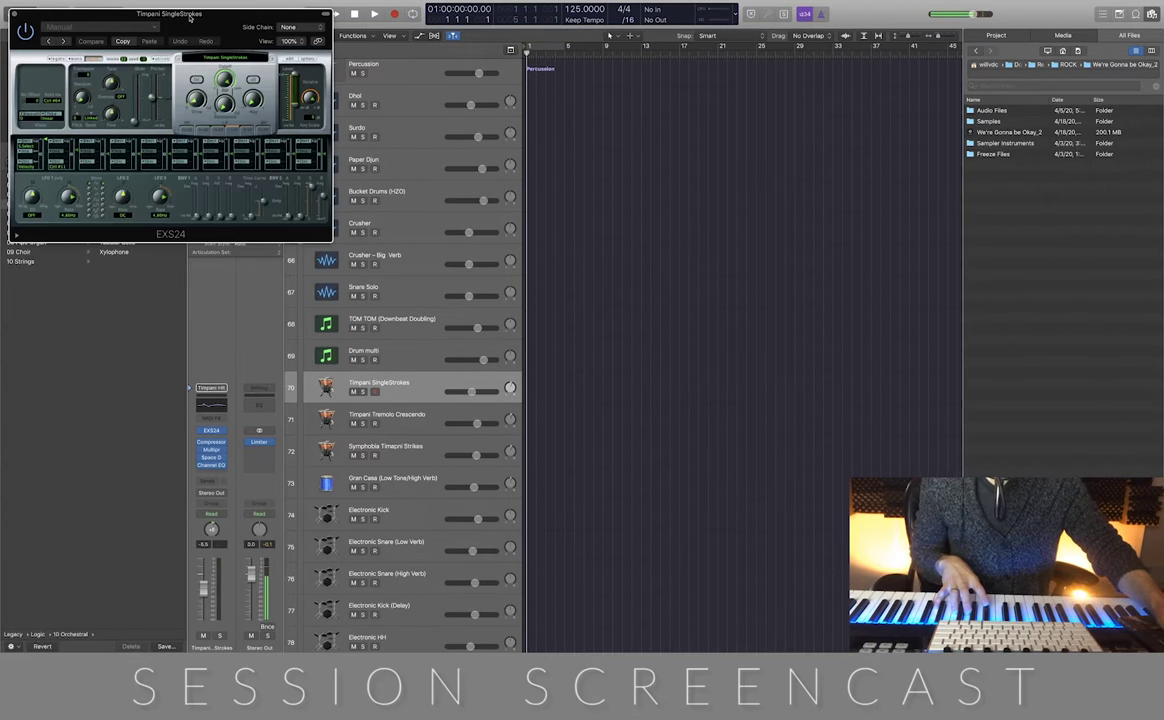
left_click_drag(190, 17, 869, 62)
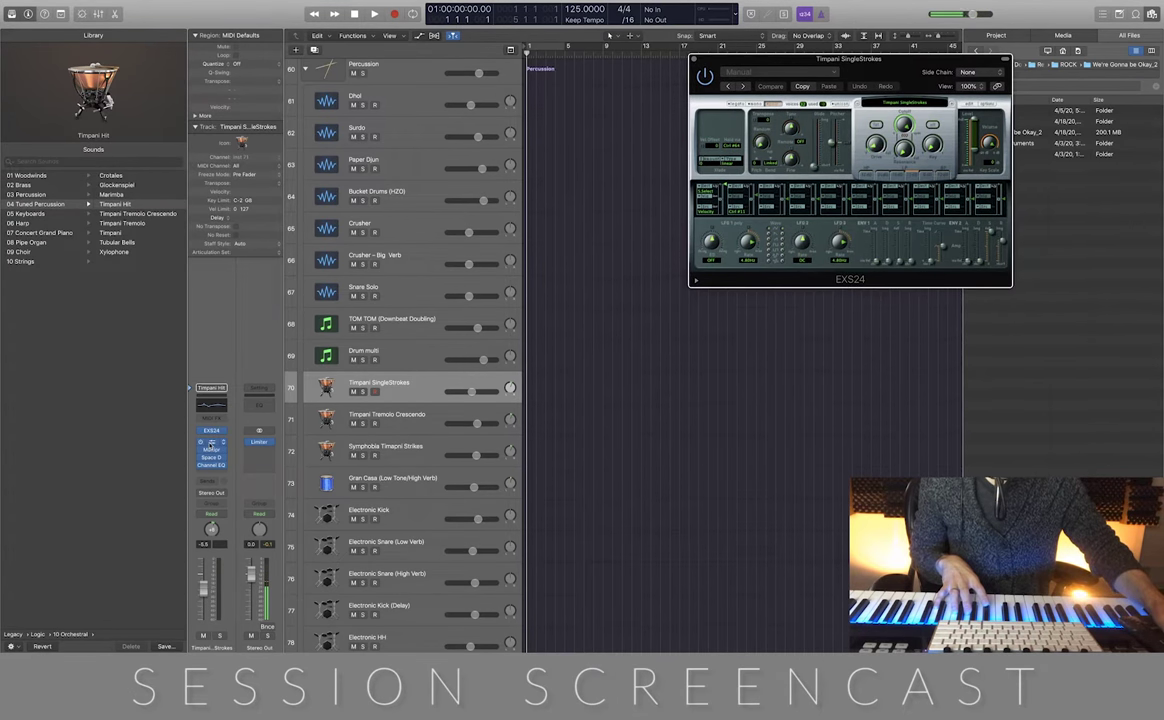
Open the track's Compressor, Multipressor, Space Designer and Channel EQ plugins, spreading the windows out
left_click(210, 445)
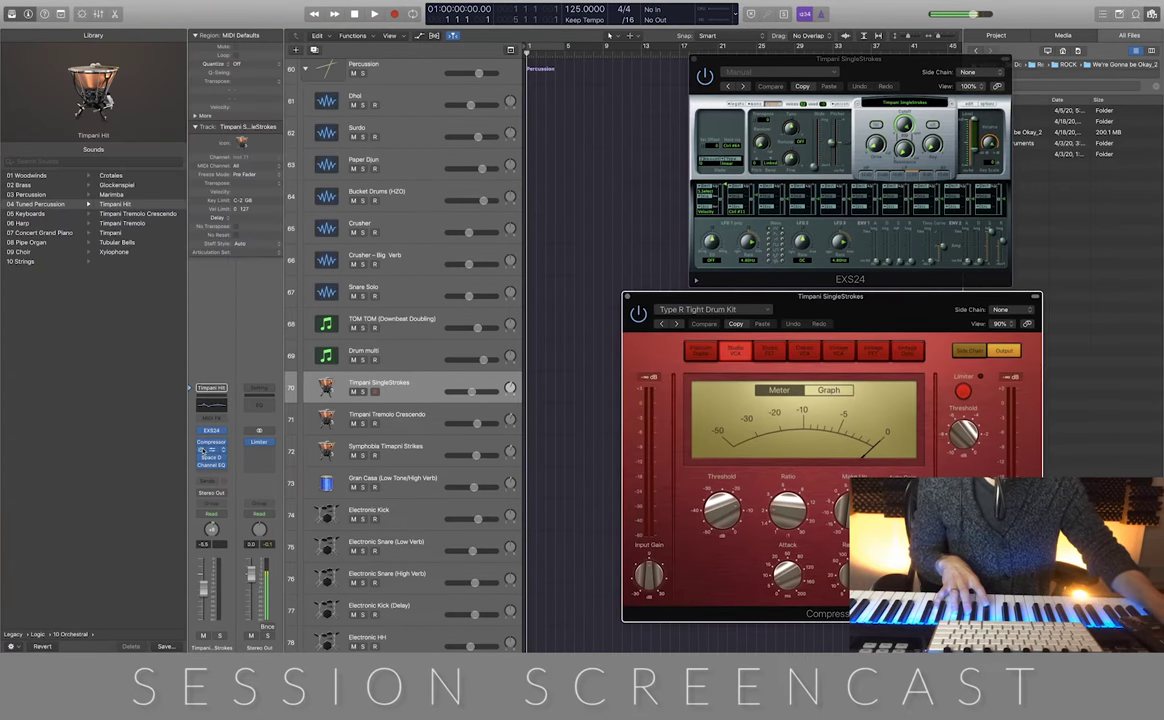
left_click(211, 451)
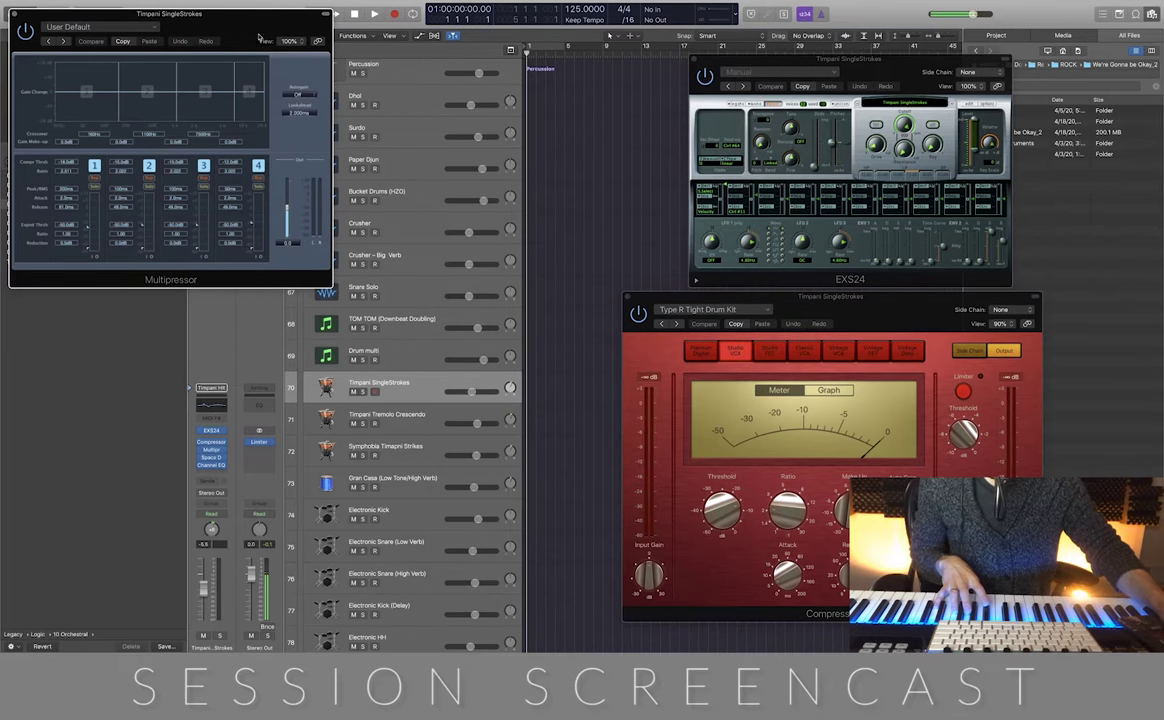
left_click_drag(260, 38, 562, 70)
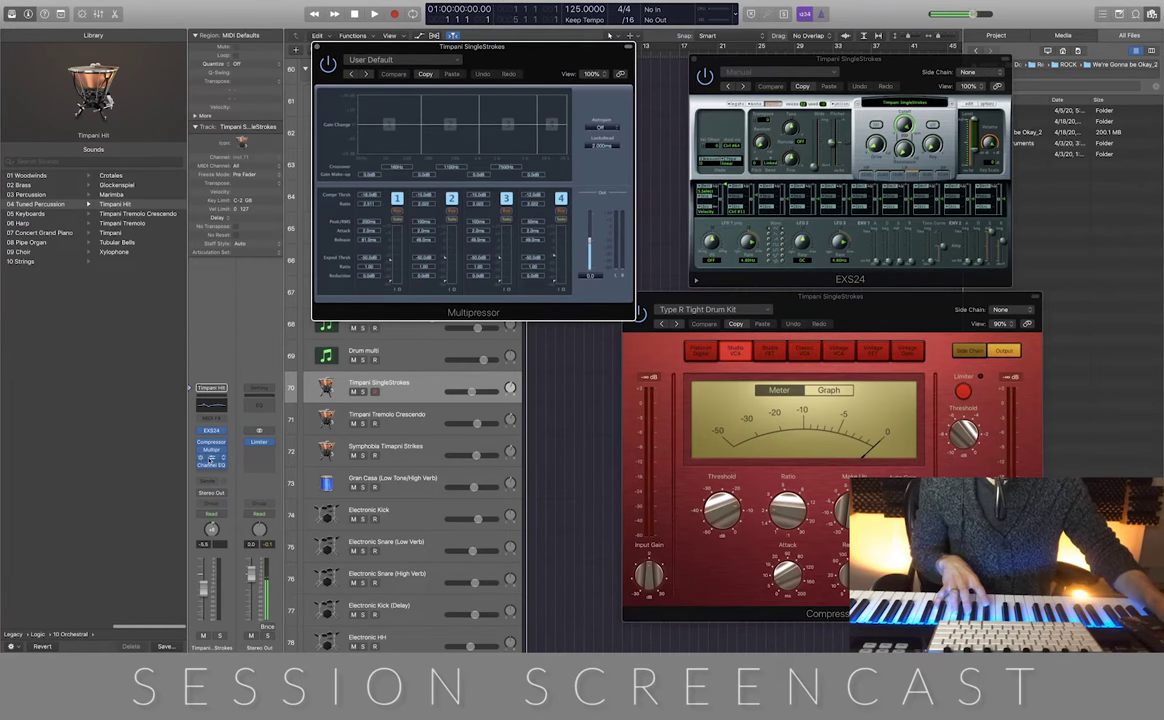
left_click(211, 457)
left_click_drag(250, 16, 485, 162)
left_click(211, 465)
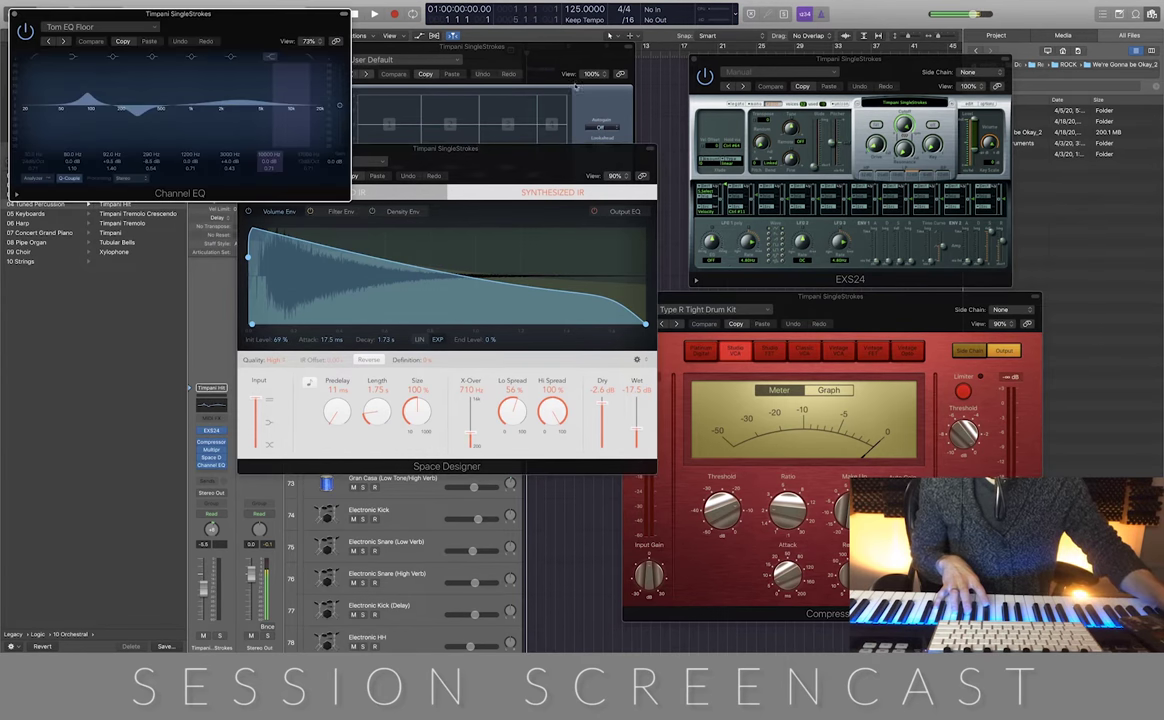
left_click_drag(286, 38, 579, 471)
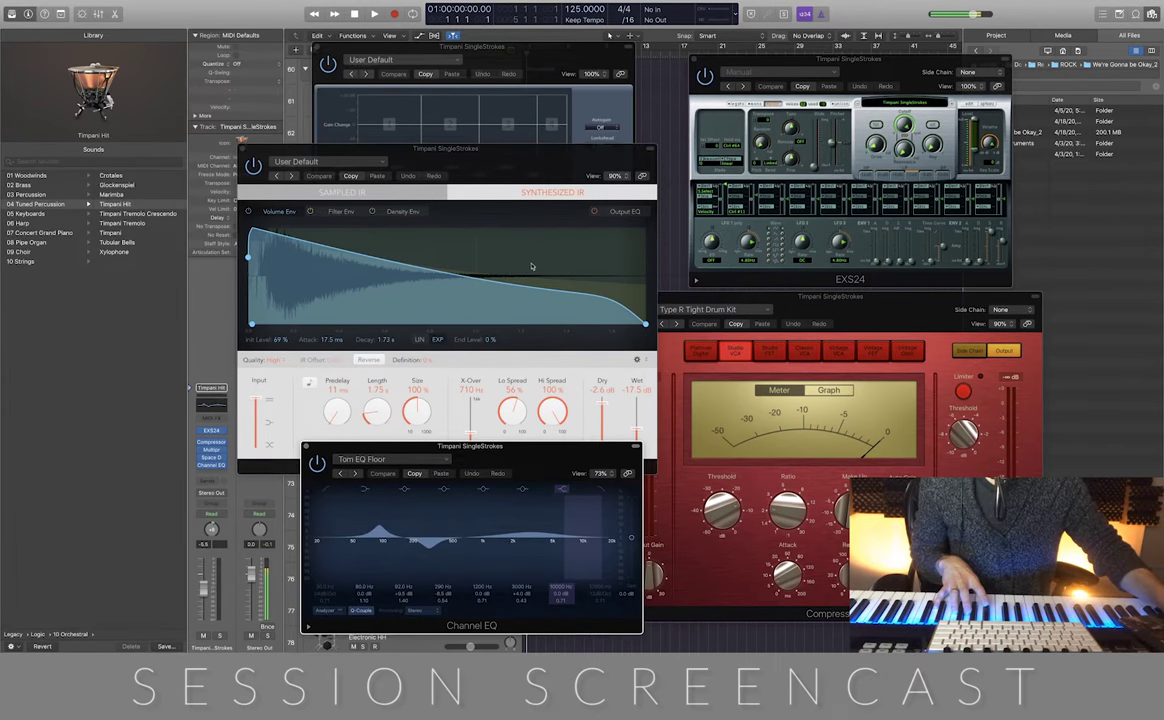
Rearrange the Space Designer, Multipressor and EXS24 windows around the screen
left_click_drag(522, 169, 316, 183)
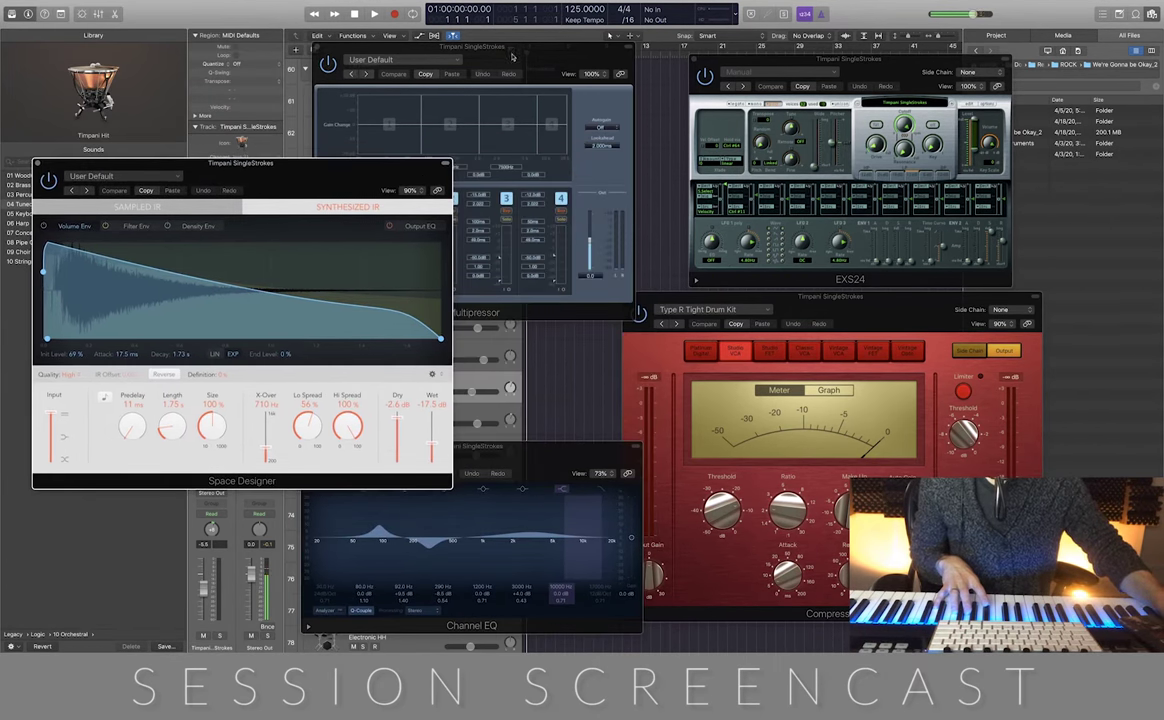
left_click_drag(512, 57, 478, 11)
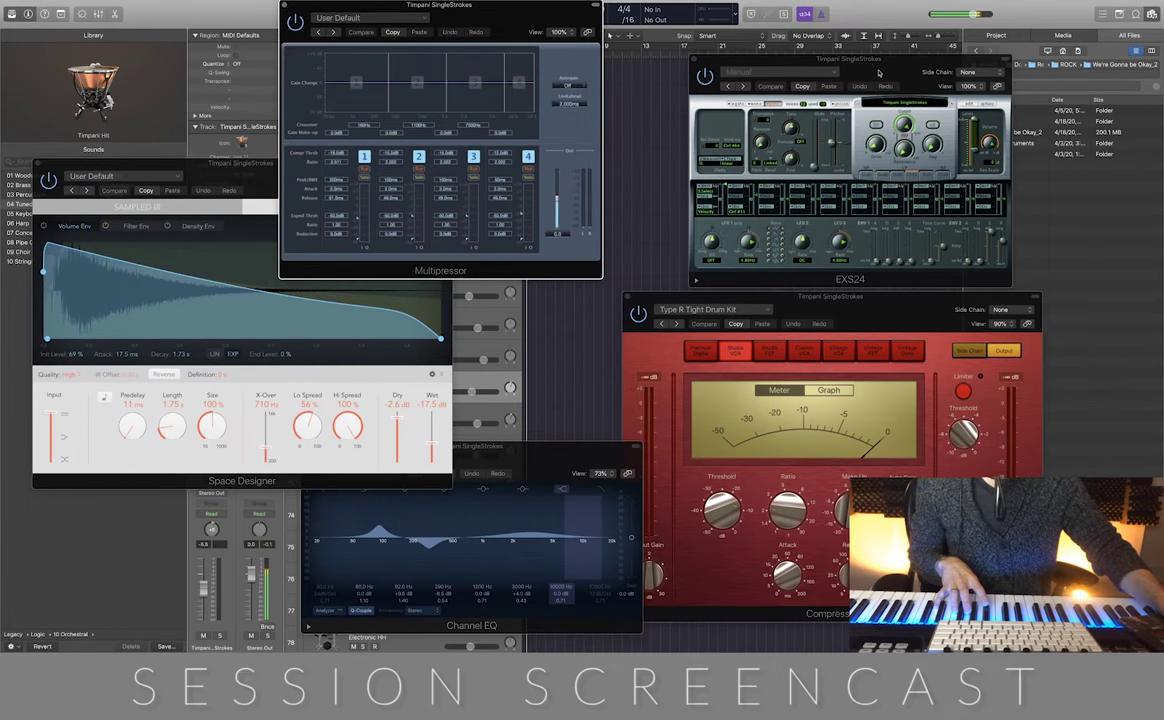
left_click_drag(879, 62, 834, 57)
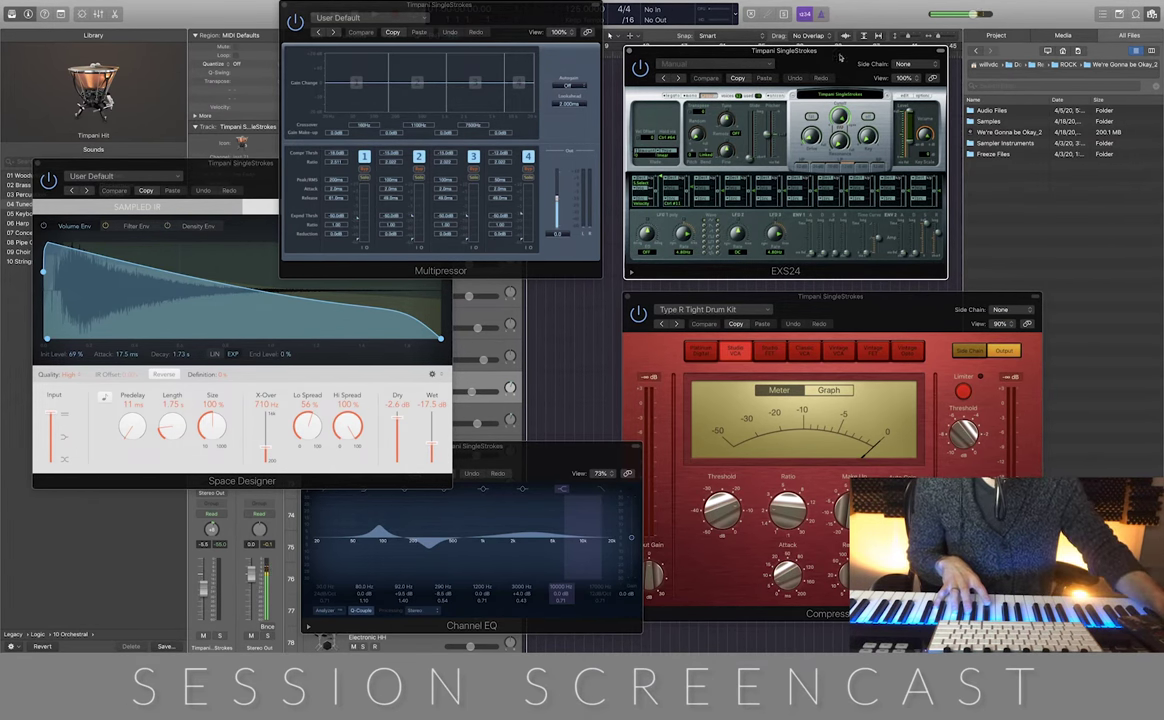
mouse_move(840, 57)
left_mouse_down()
mouse_move(819, 77)
mouse_move(828, 53)
left_mouse_up()
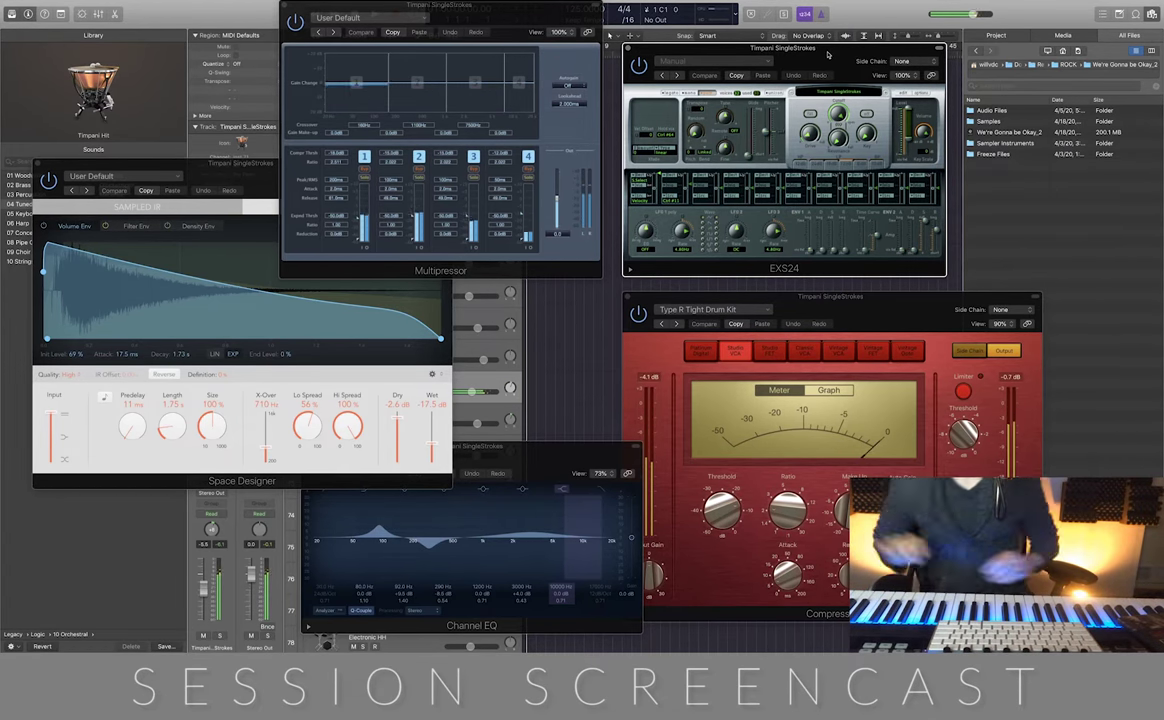
Close the Compressor and Channel EQ plugin windows
left_click(628, 298)
left_click_drag(305, 445, 540, 405)
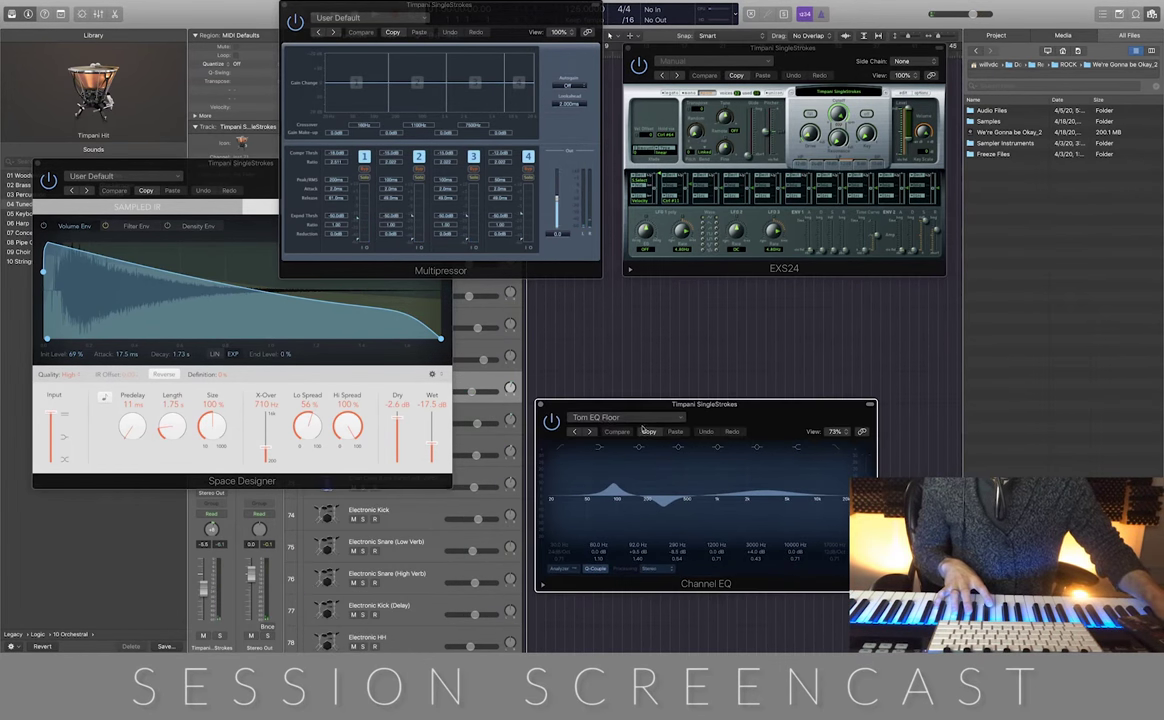
left_click(540, 405)
Close the Timpani SingleStrokes Space Designer, Multipressor and EXS24 windows
left_click(38, 164)
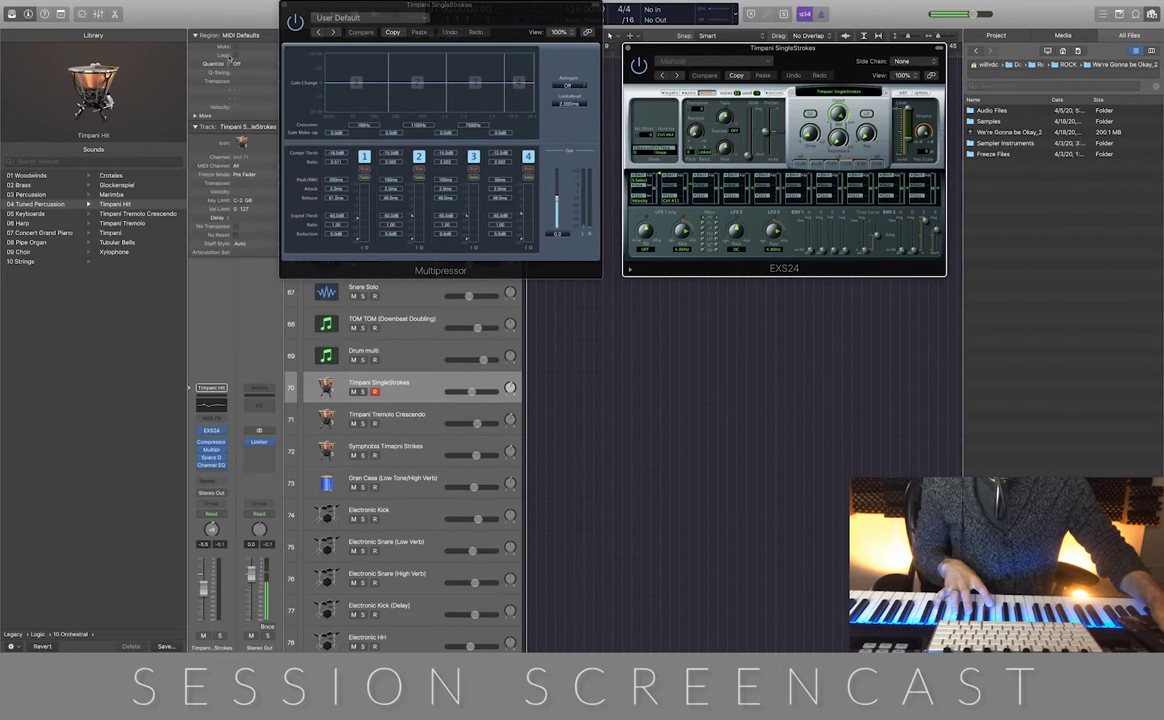
left_click(285, 7)
left_click(628, 48)
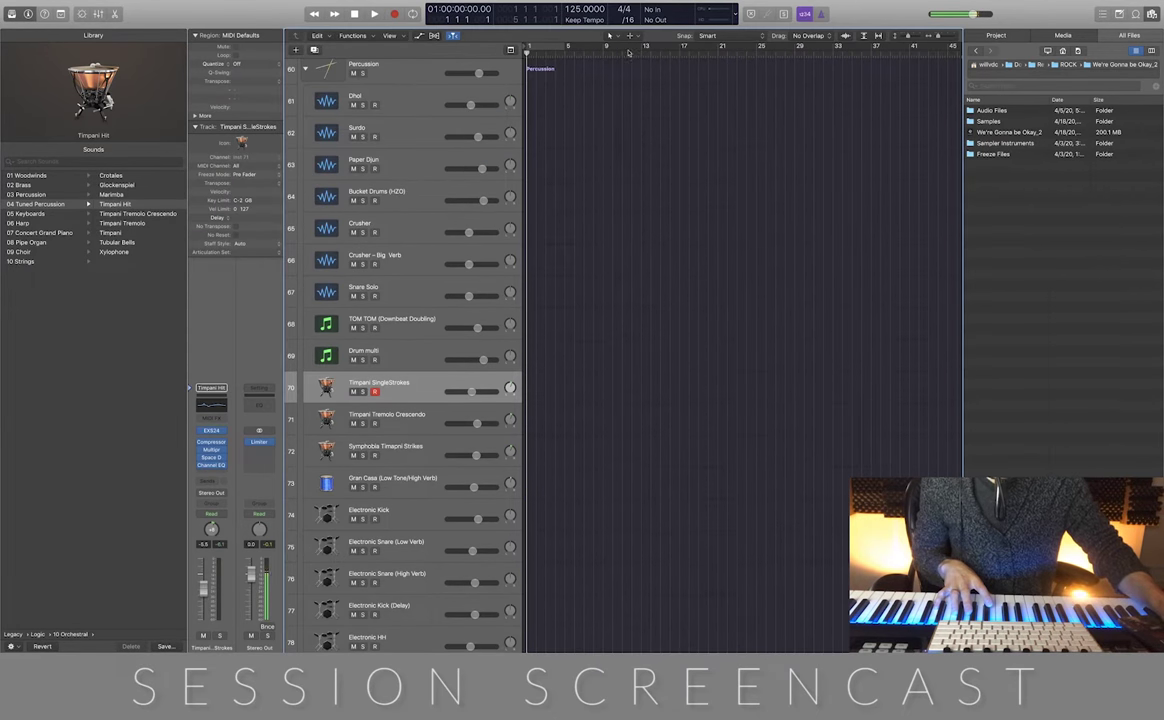
Audition Timpani Tremolo Crescendo, then select the Symphobia Timpani Strikes track
scroll(336, 186, "up", 3)
left_click(305, 161)
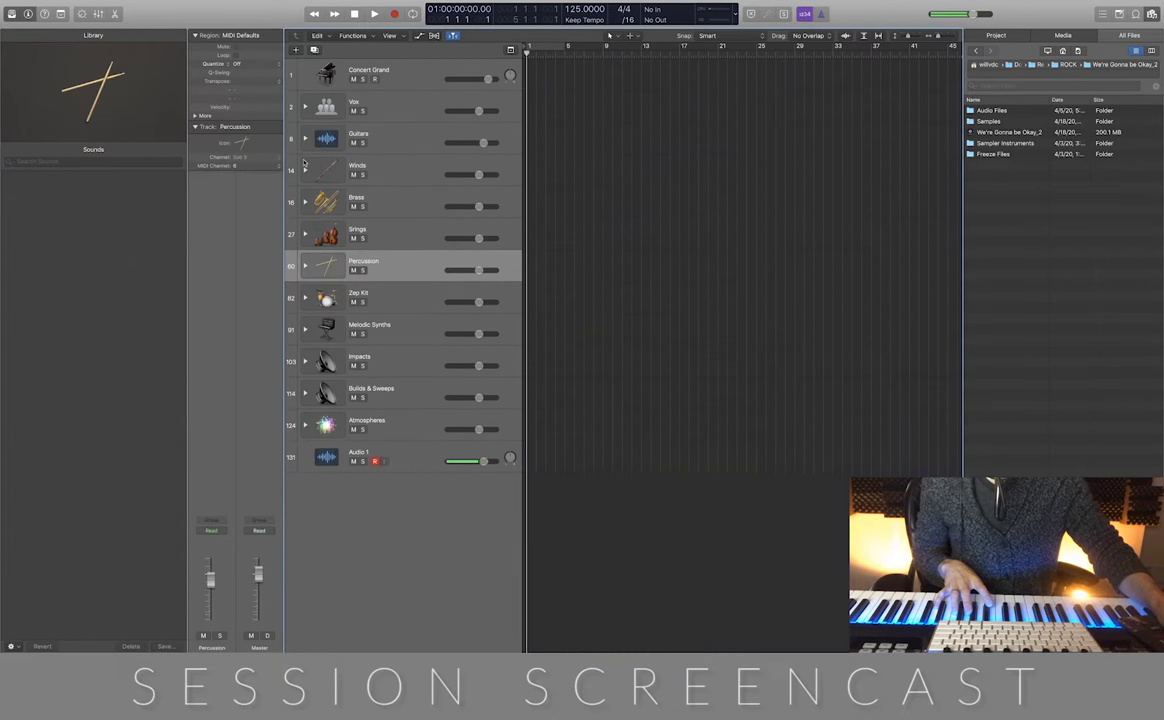
left_click(305, 266)
scroll(407, 401, "down", 5)
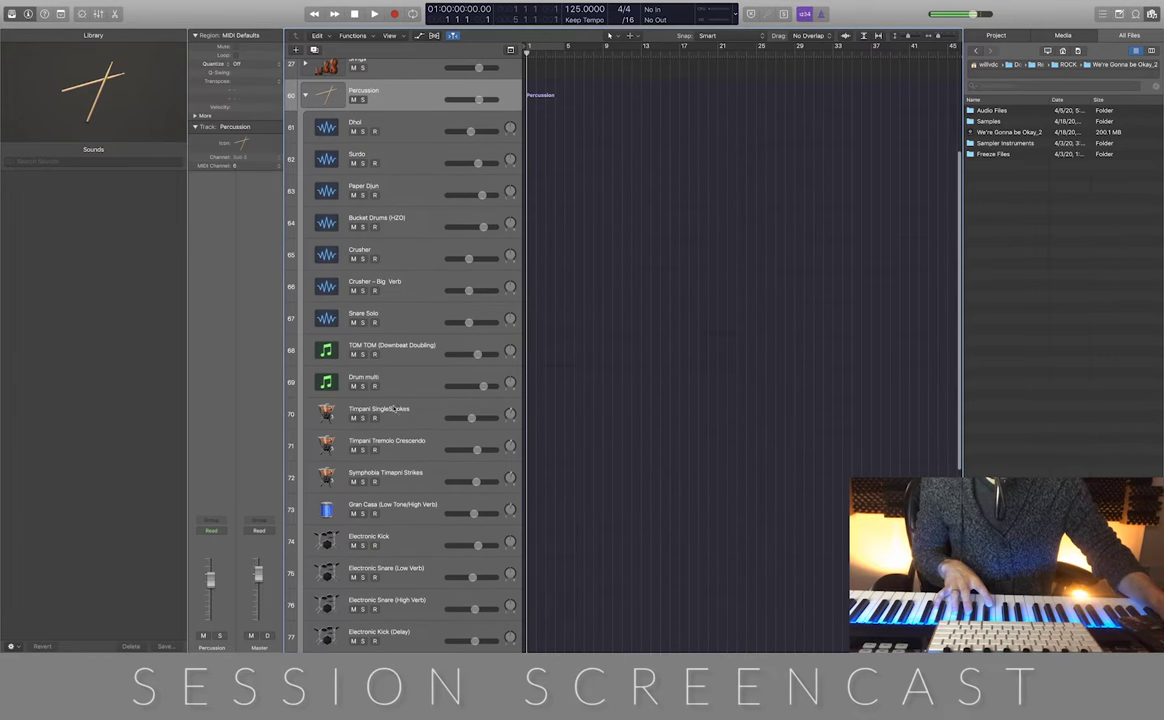
scroll(415, 309, "down", 2)
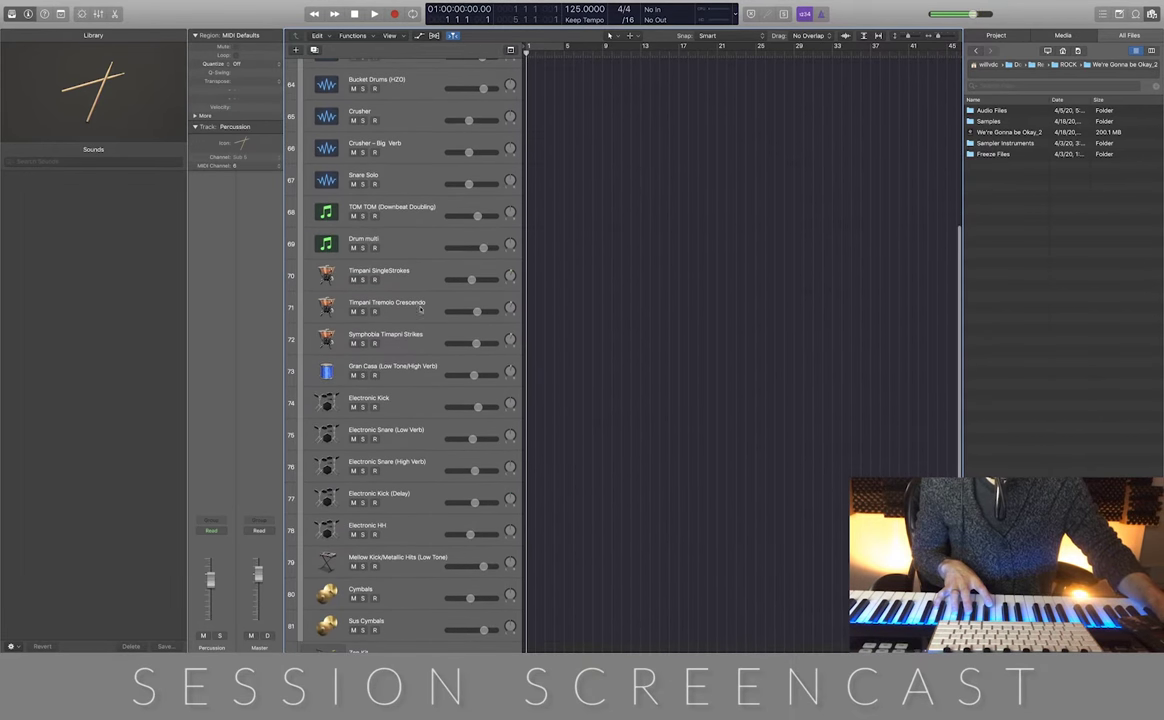
left_click(415, 317)
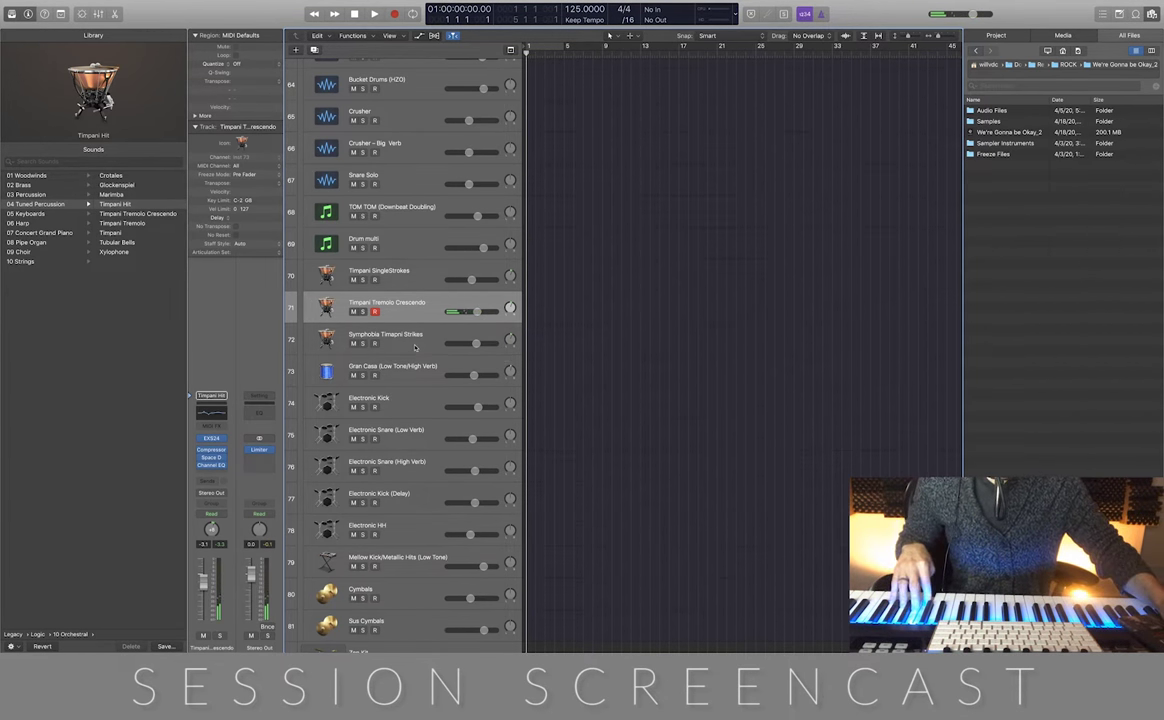
left_click(415, 345)
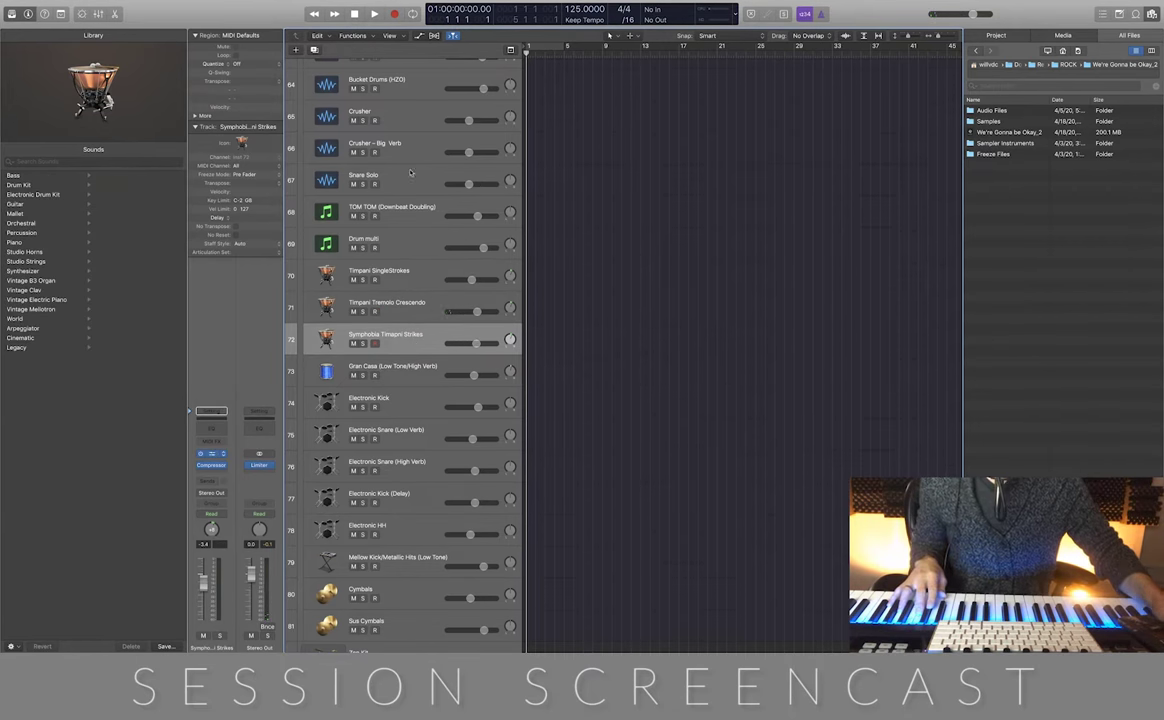
left_click(211, 453)
left_click_drag(203, 17, 748, 18)
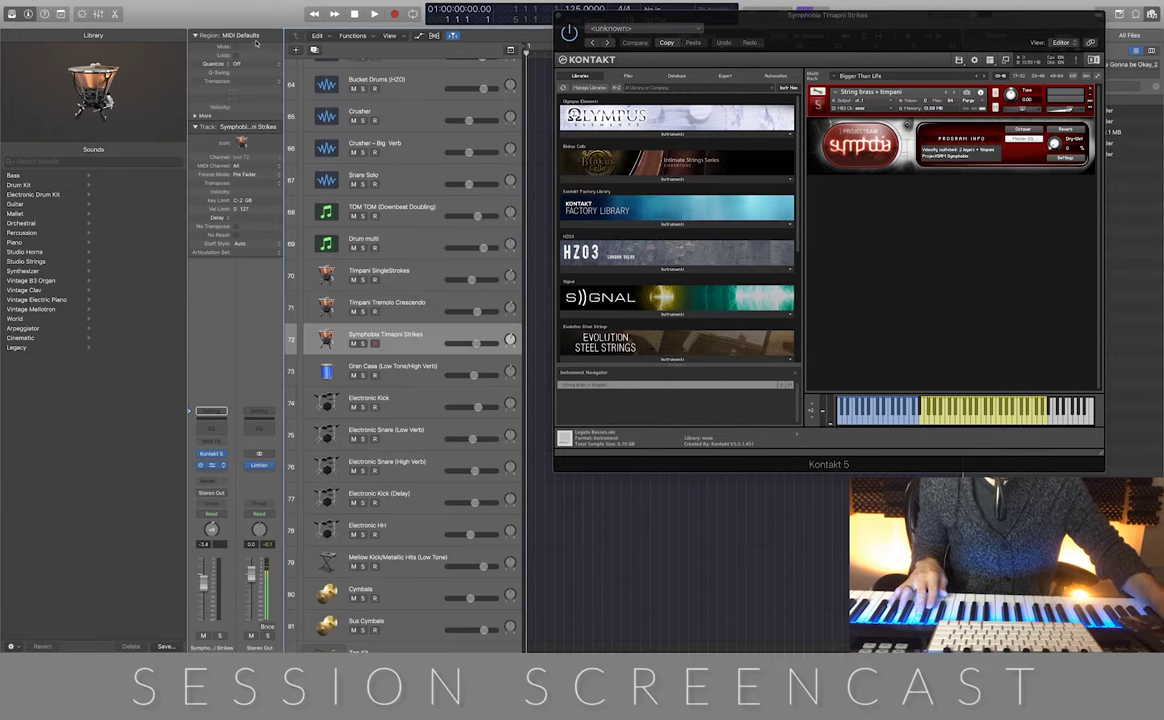
left_click(211, 466)
left_click_drag(261, 27, 928, 278)
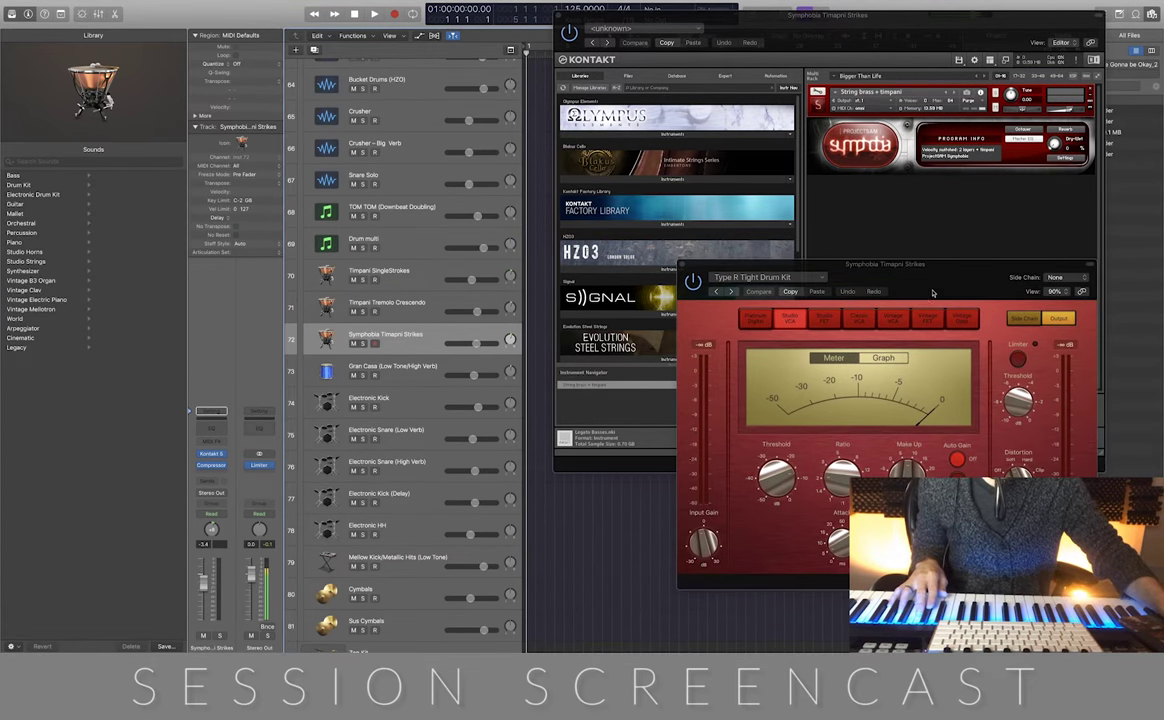
left_click_drag(928, 278, 925, 301)
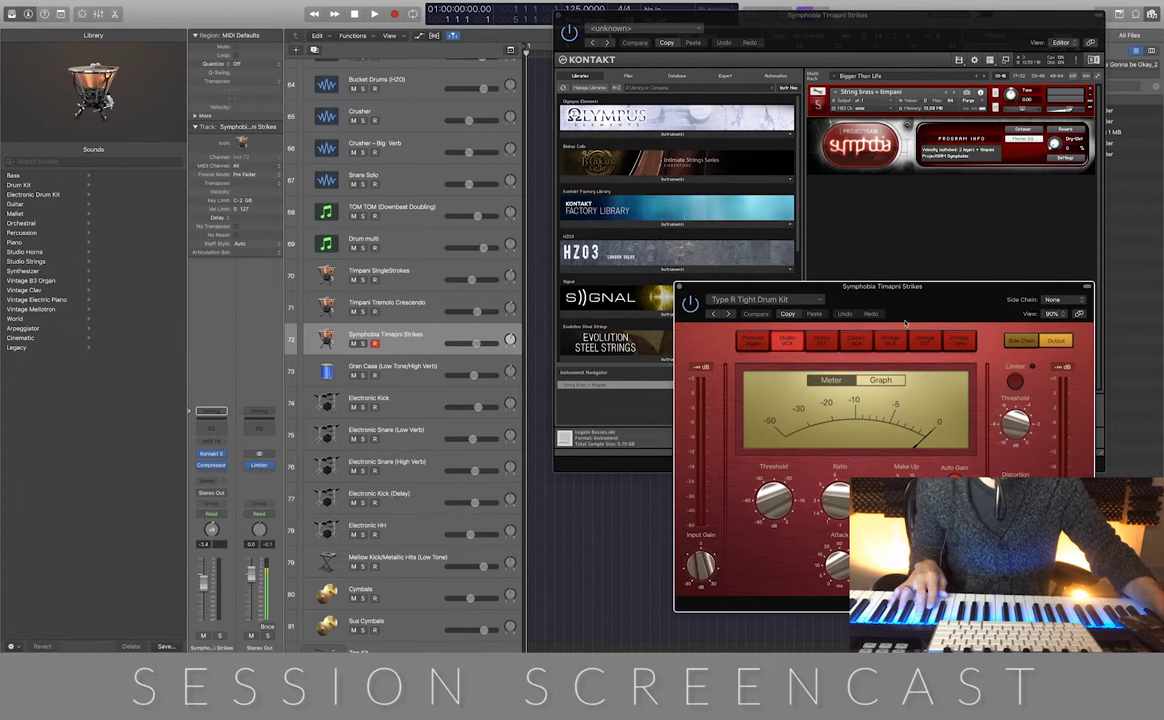
left_click_drag(911, 300, 913, 341)
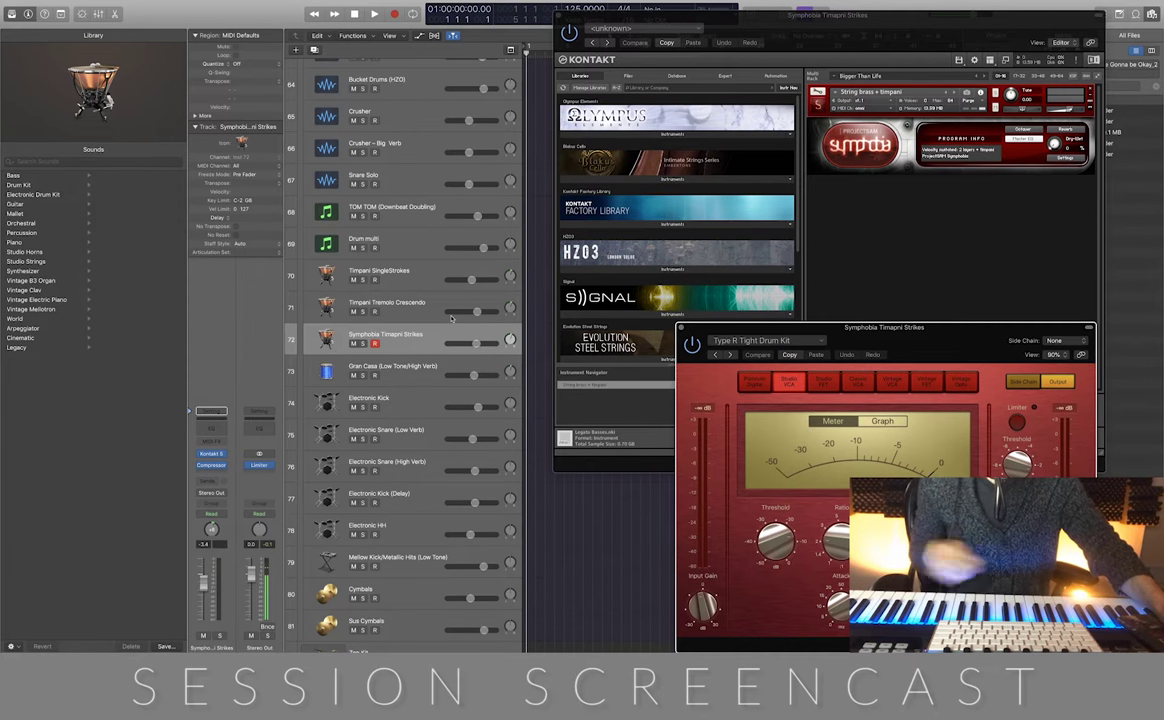
scroll(415, 307, "up", 10)
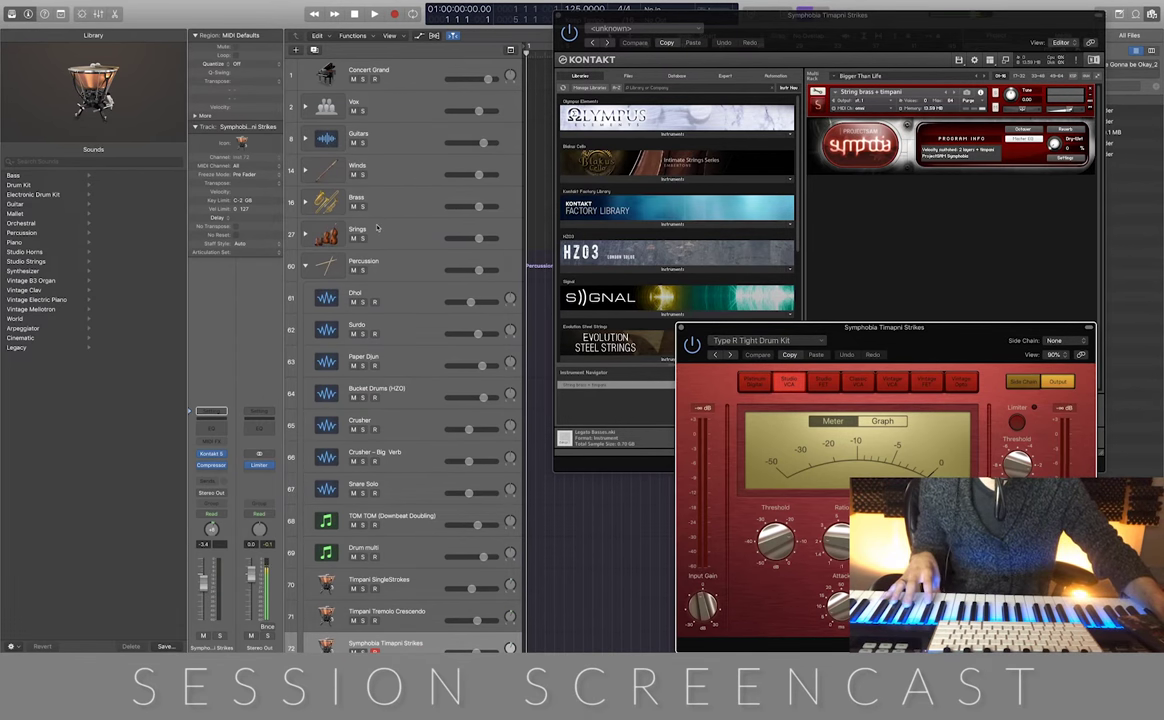
scroll(418, 461, "down", 5)
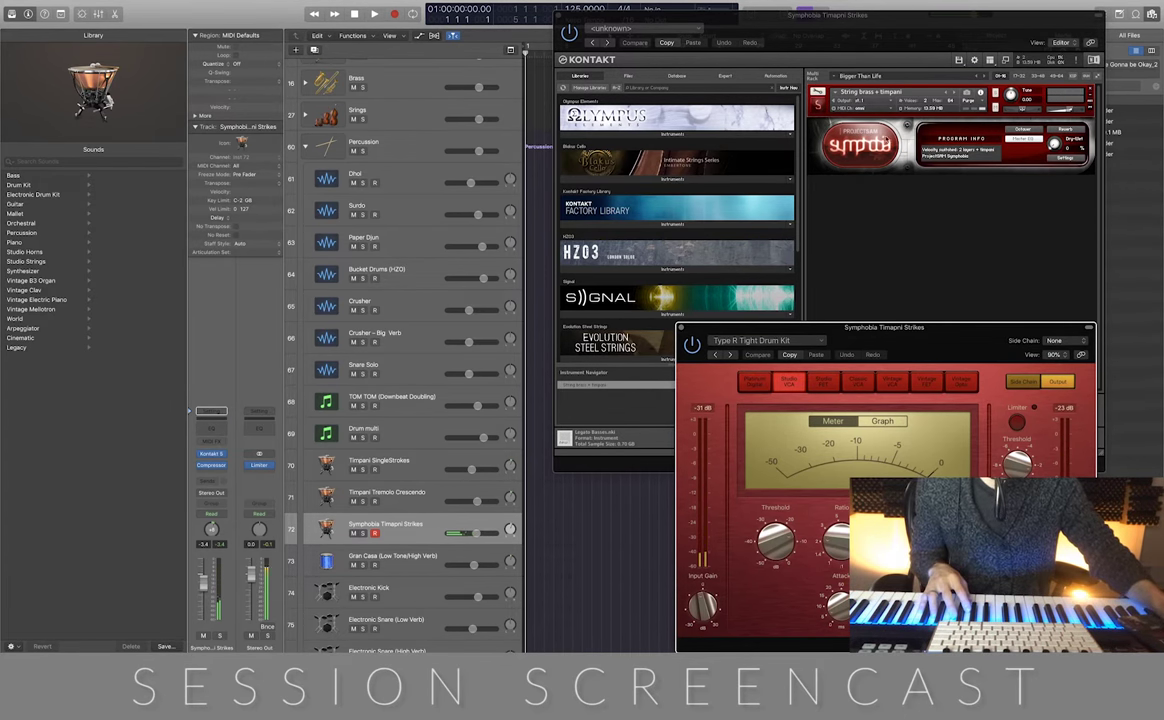
left_click(678, 328)
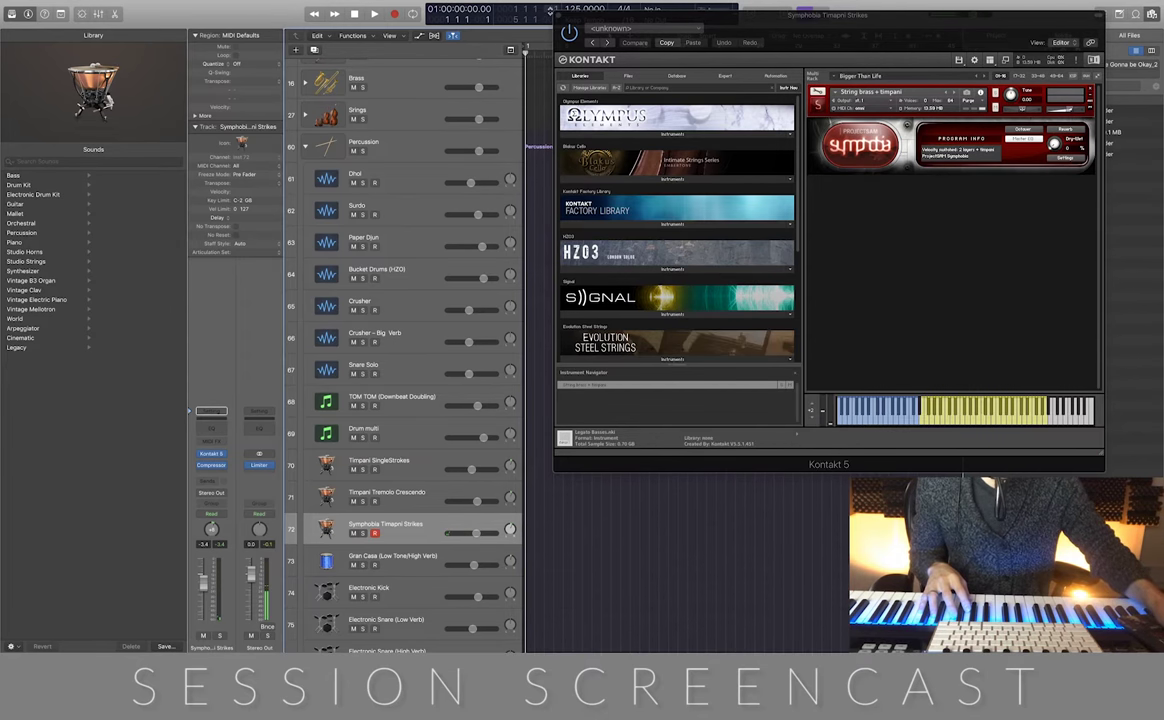
left_click(558, 16)
Select Gran Casa (Low Tone/High Verb) and open its Compressor, Kontakt and Channel EQ
scroll(461, 534, "down", 3)
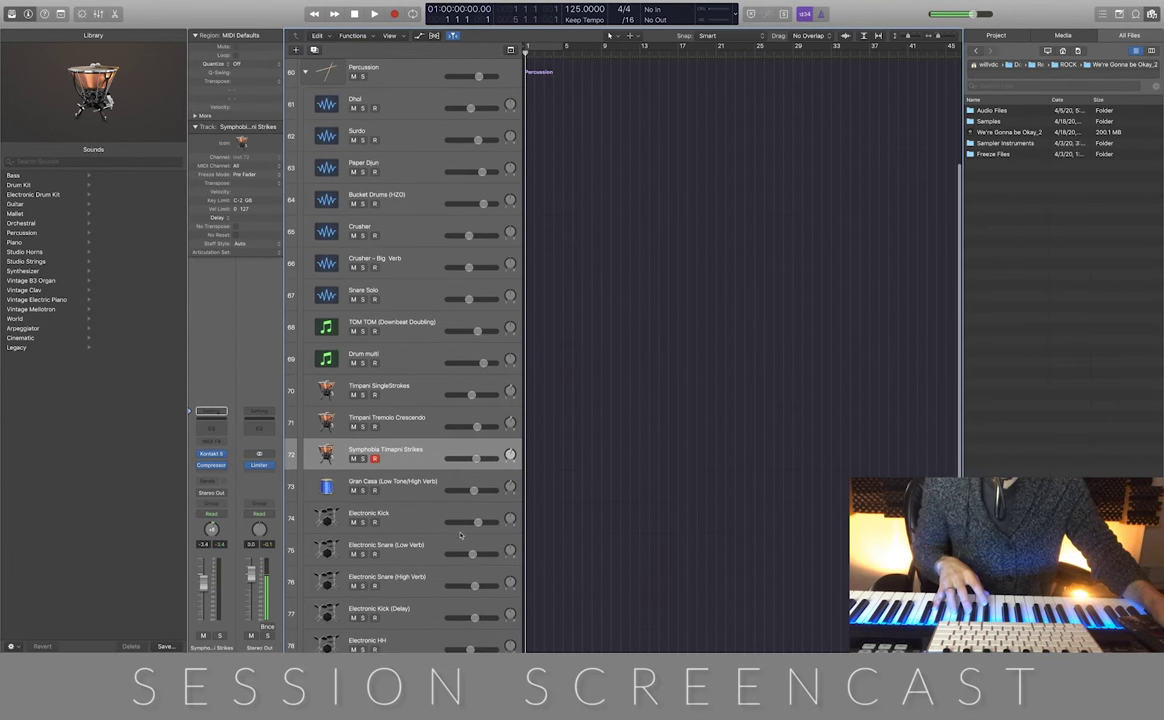
left_click(420, 490)
scroll(430, 494, "down", 3)
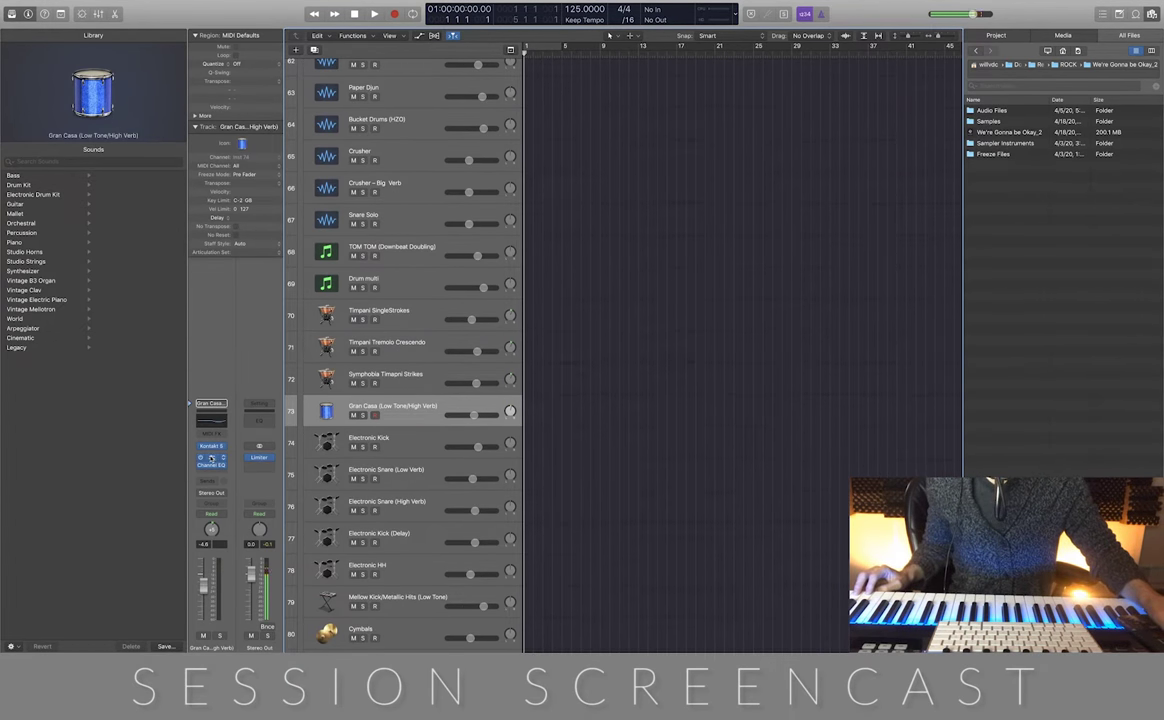
left_click(211, 458)
left_click(211, 446)
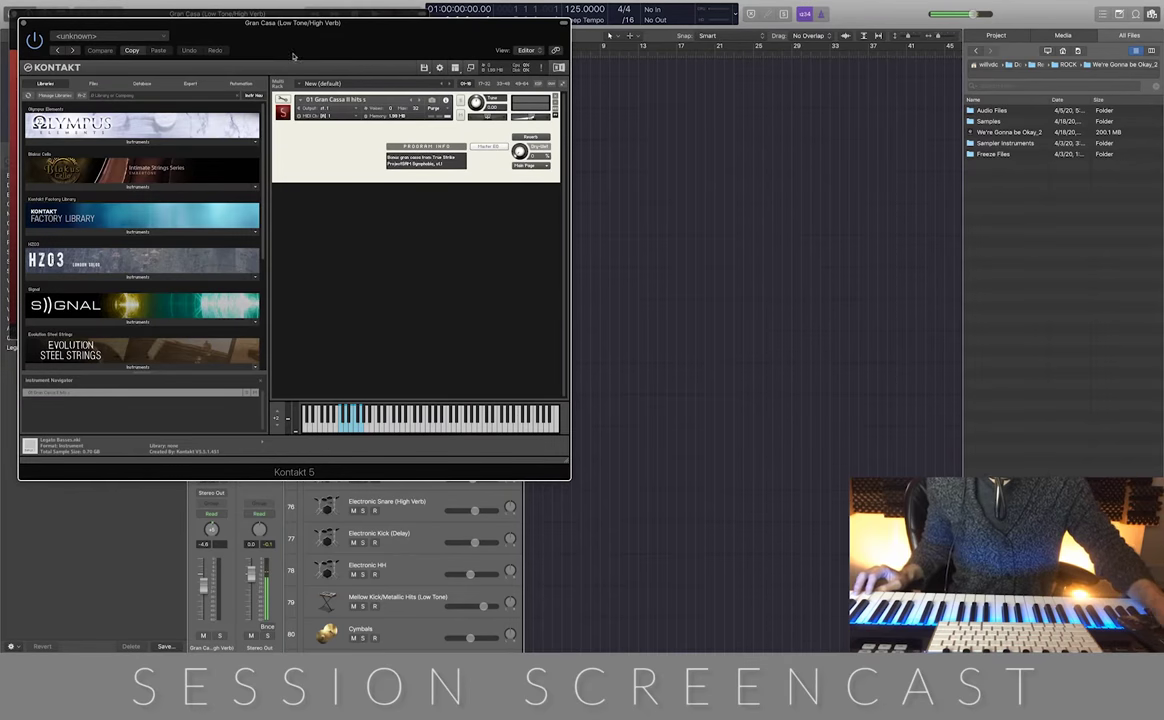
left_click_drag(280, 35, 827, 30)
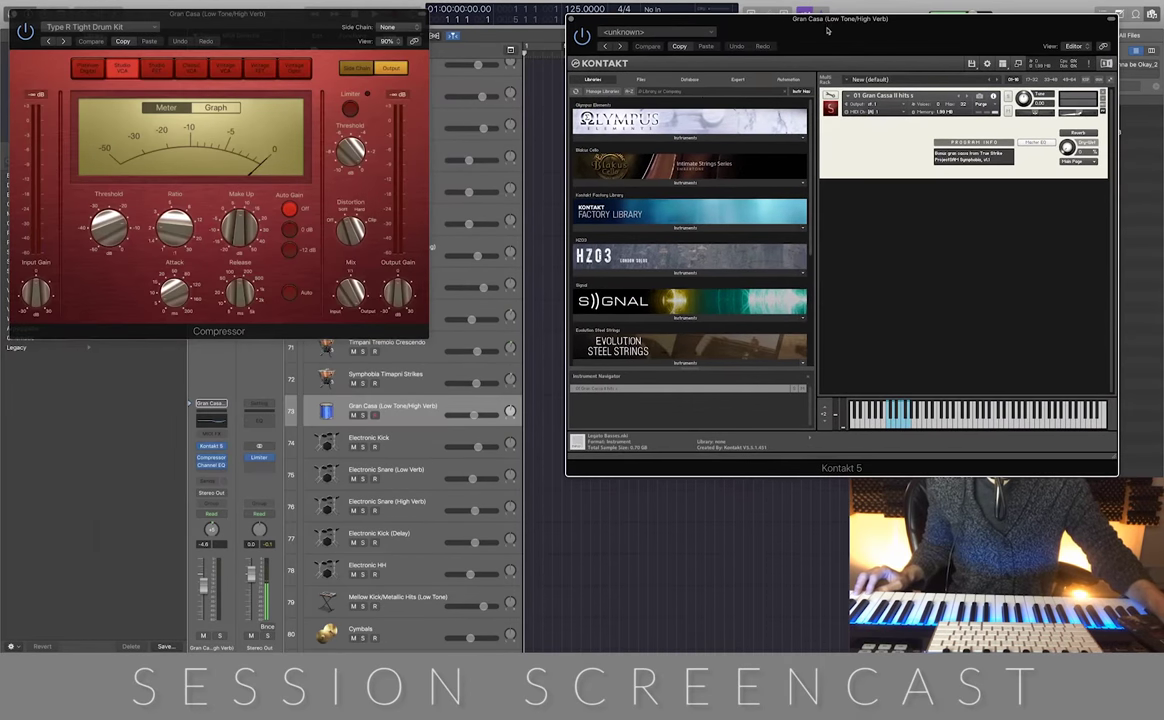
left_click(205, 465)
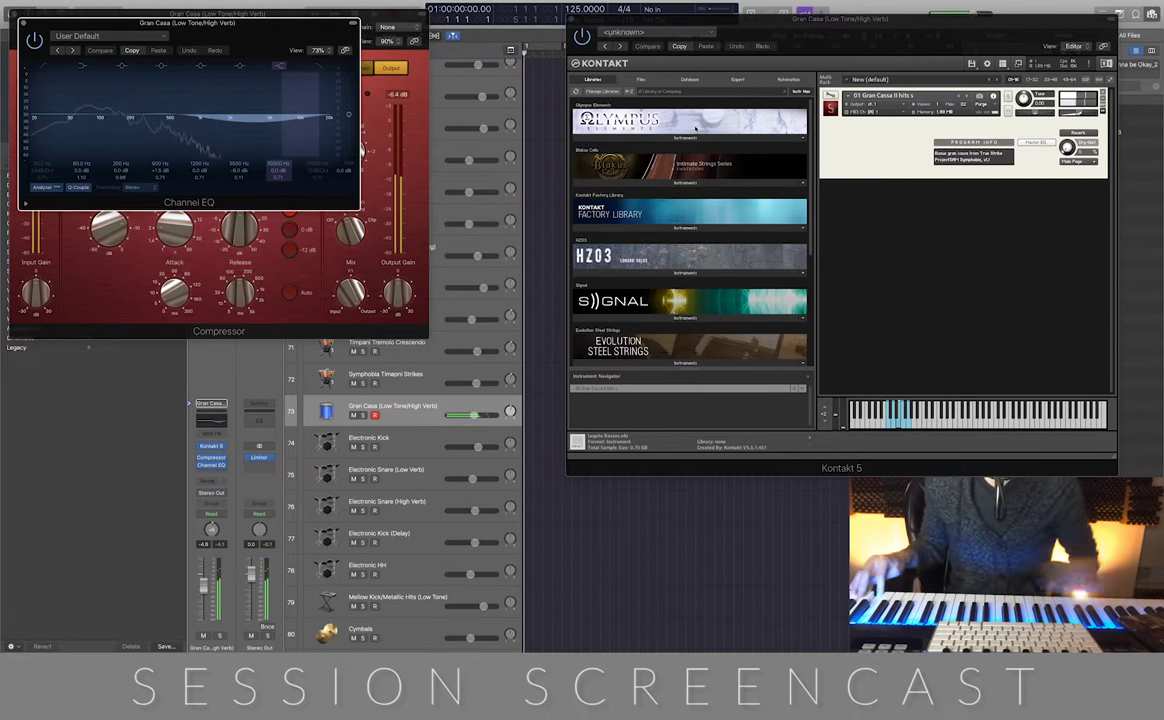
Close the Gran Casa Kontakt, Channel EQ and compressor windows
scroll(695, 127, "down", 4)
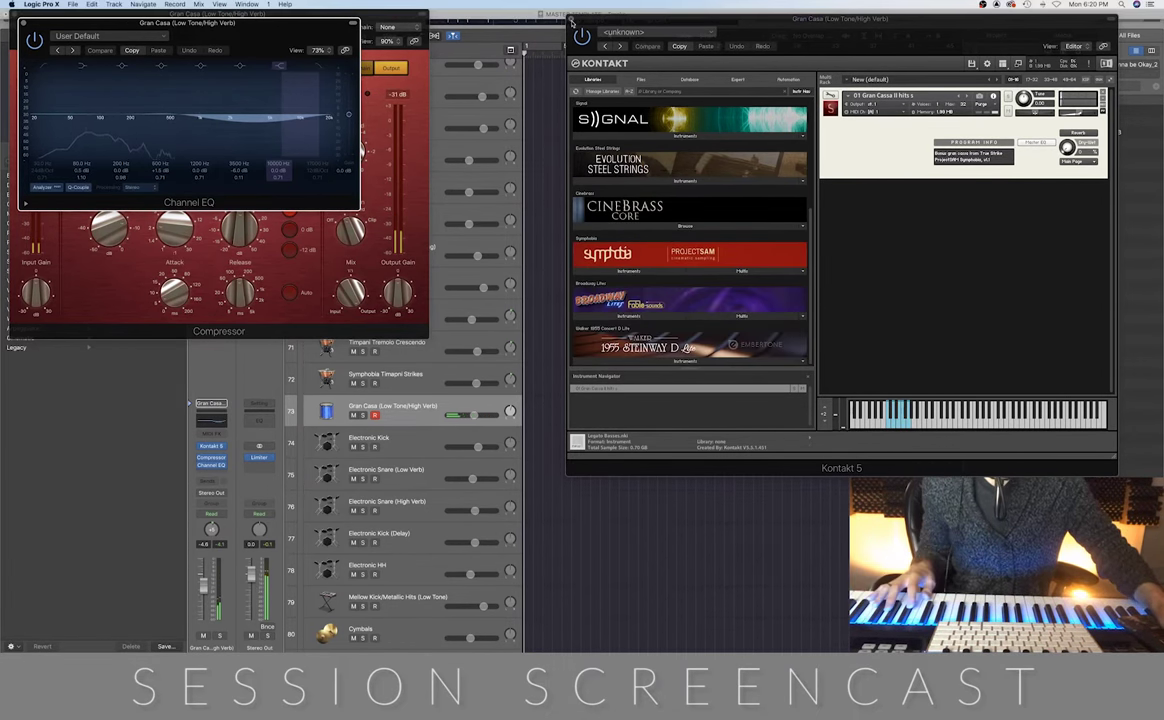
left_click(574, 19)
left_click(23, 23)
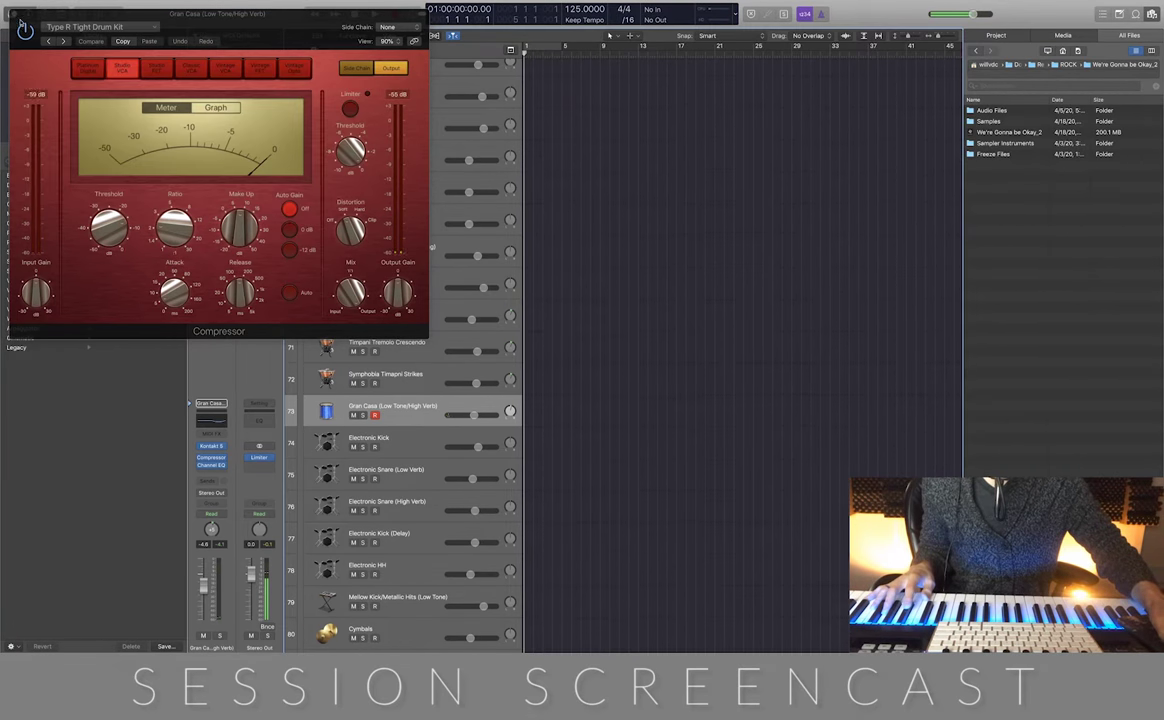
left_click(15, 16)
Select Electronic Kick and open its SSDSampler, Channel EQ and compressor side by side
left_click(396, 438)
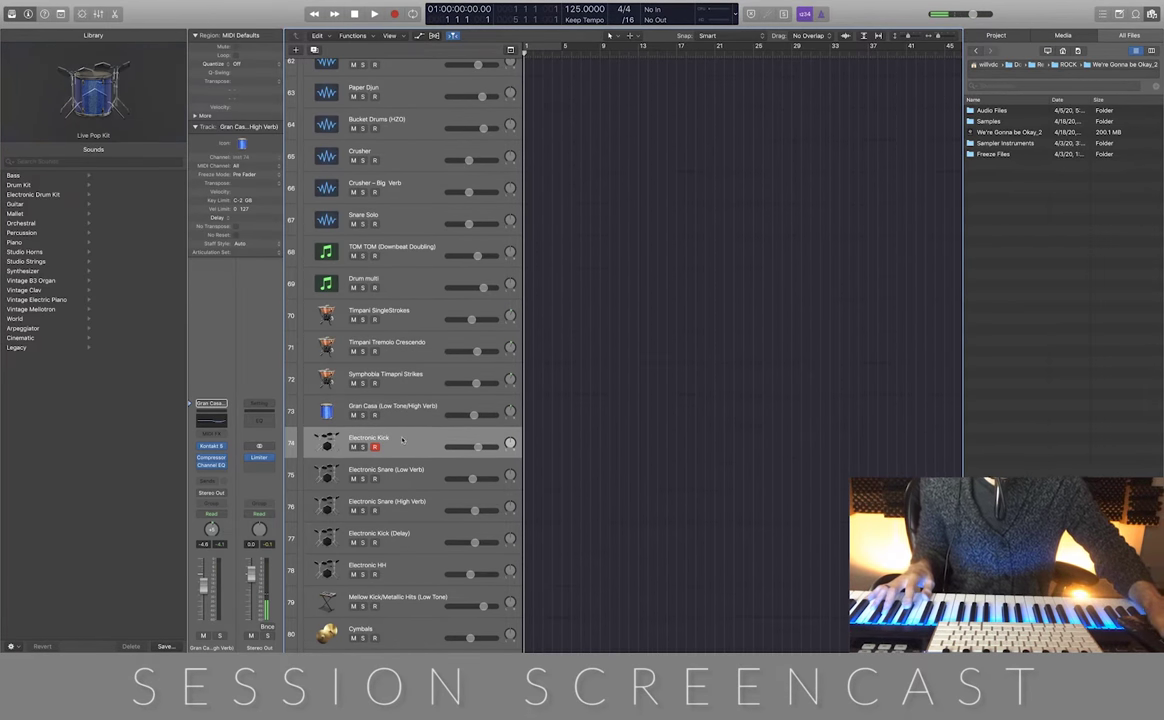
scroll(370, 350, "down", 3)
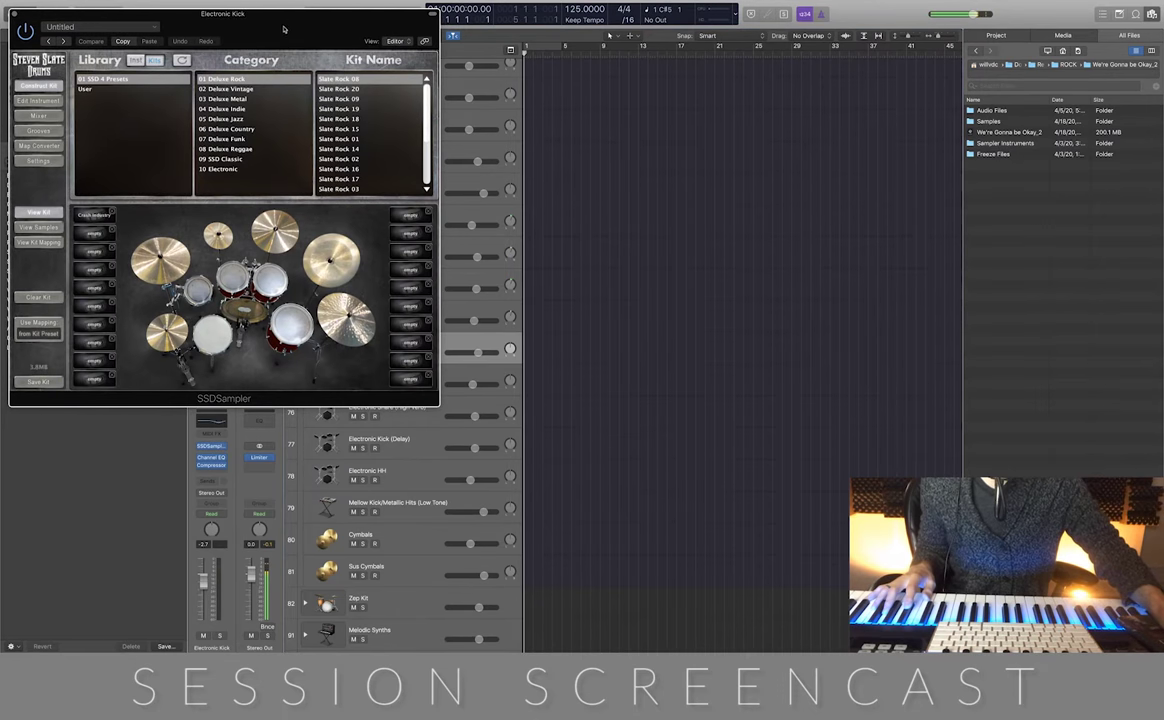
left_click_drag(262, 20, 842, 75)
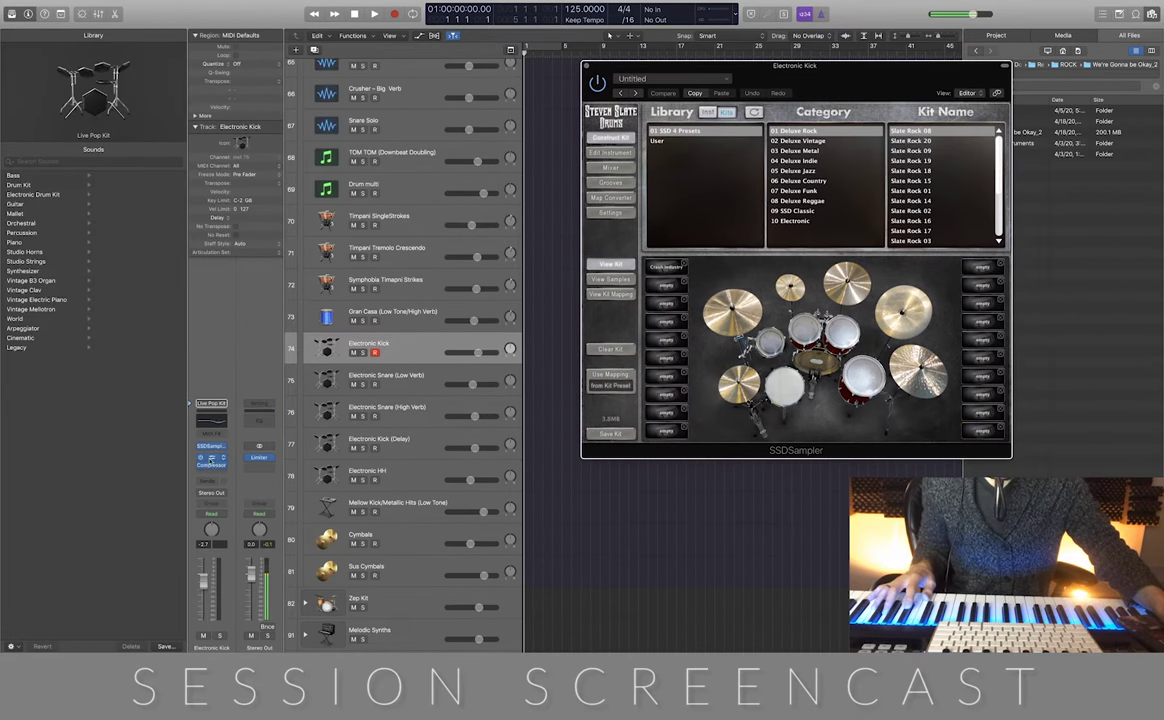
left_click(211, 458)
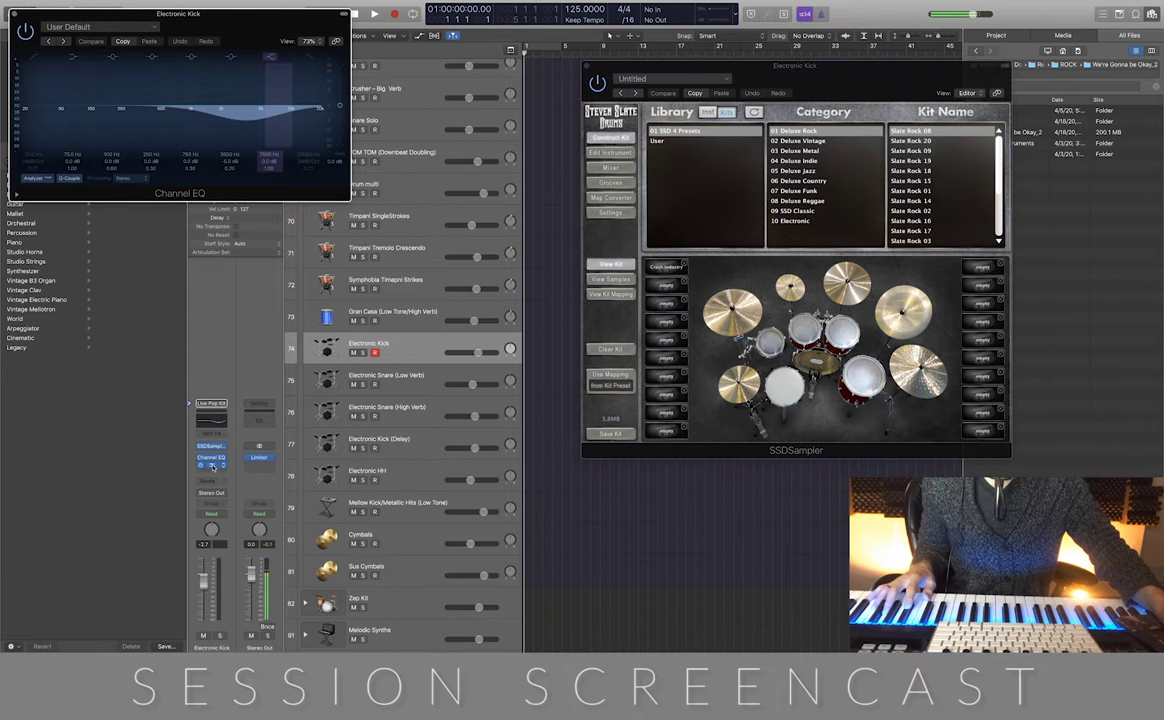
left_click(211, 465)
left_click_drag(242, 17, 313, 291)
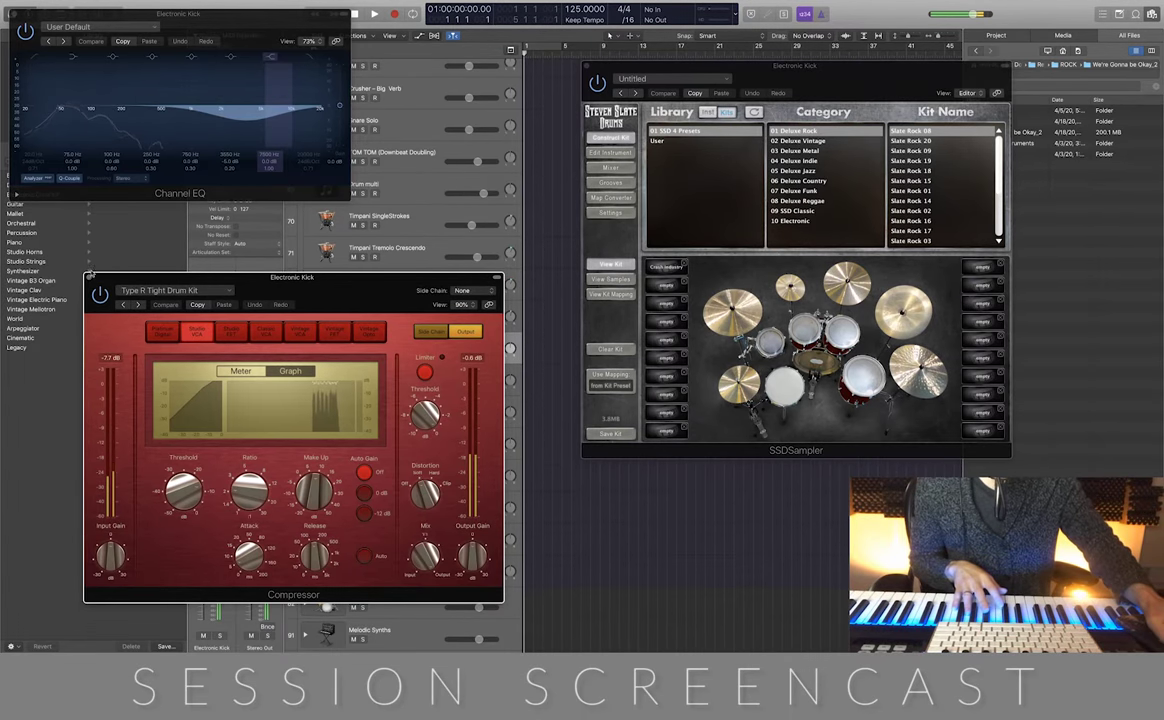
Close the Electronic Kick windows, then select Electronic Snare (Low Verb) and Mellow Kick/Metallic Hits
key("super+w")
key("super+w")
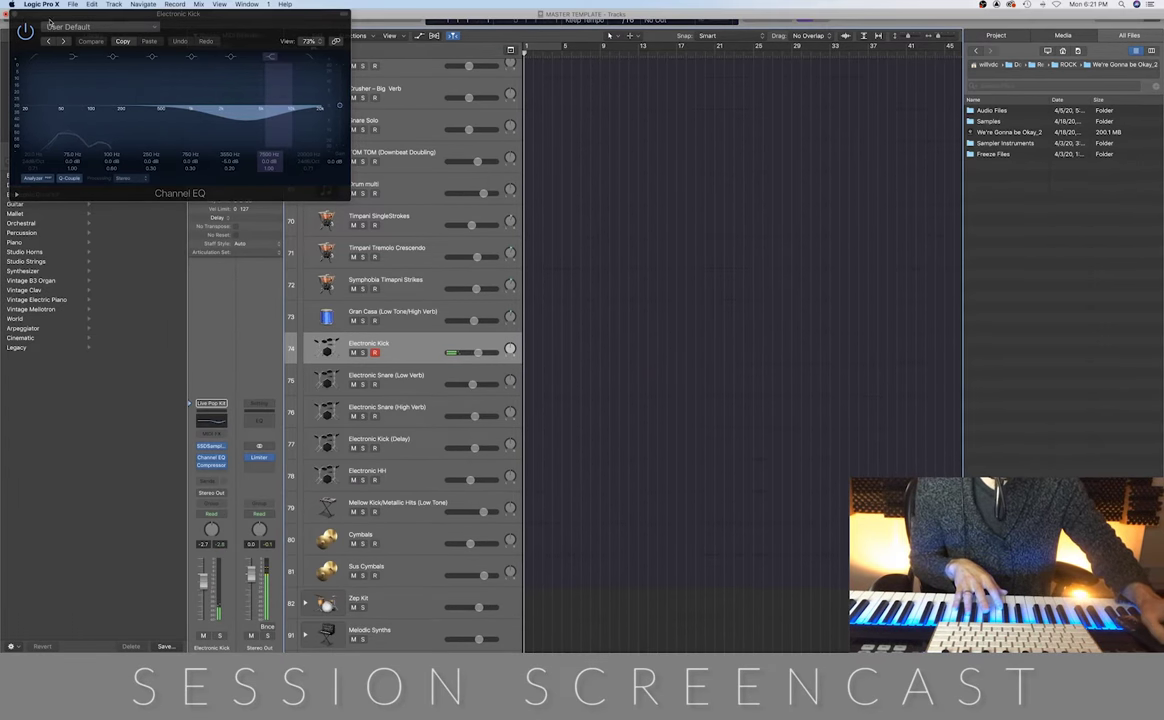
key("super+w")
left_click(425, 377)
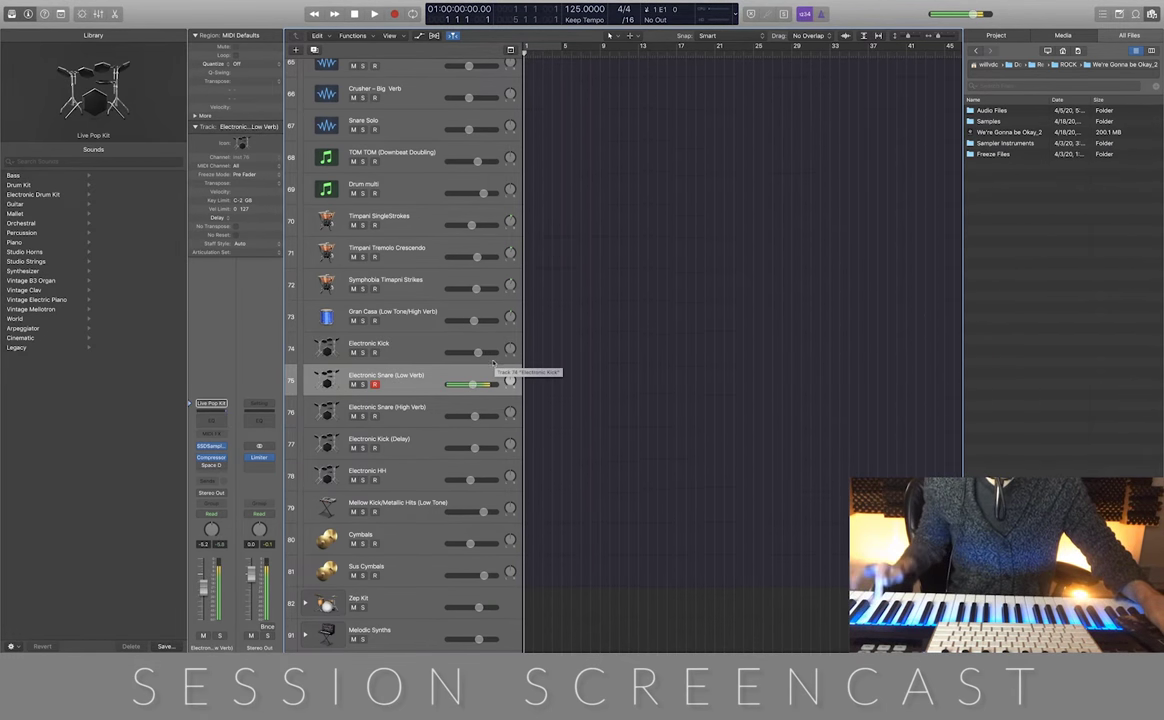
scroll(590, 453, "down", 3)
scroll(590, 453, "down", 2)
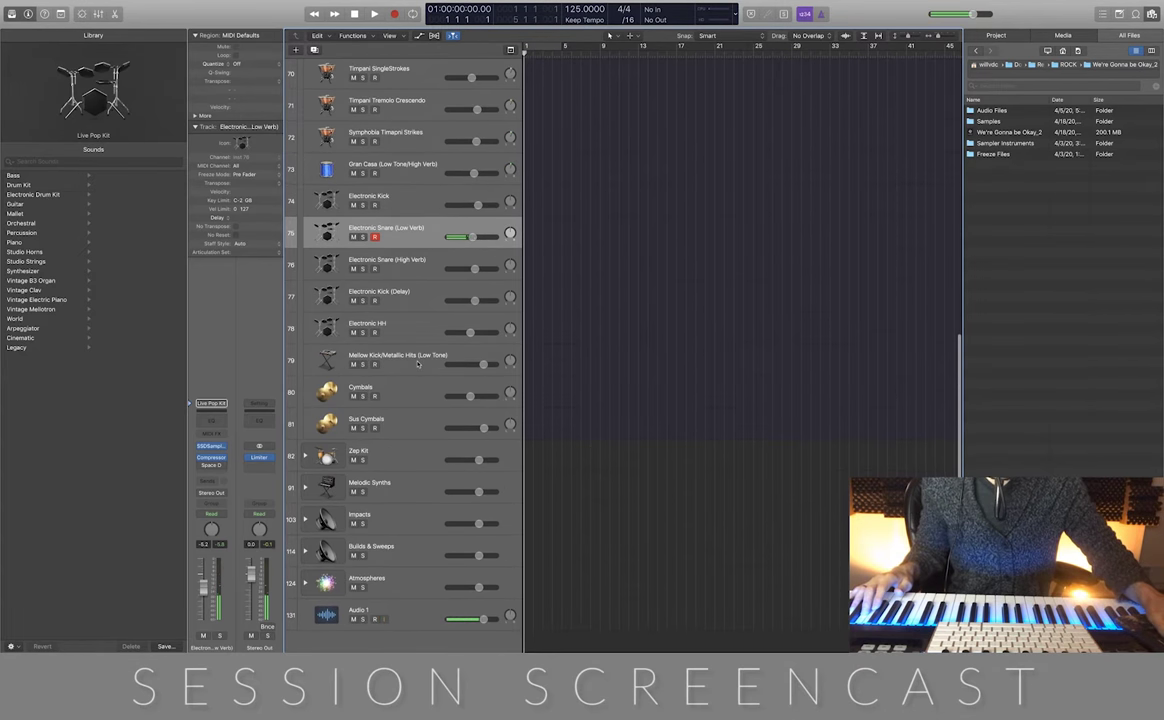
left_click(418, 365)
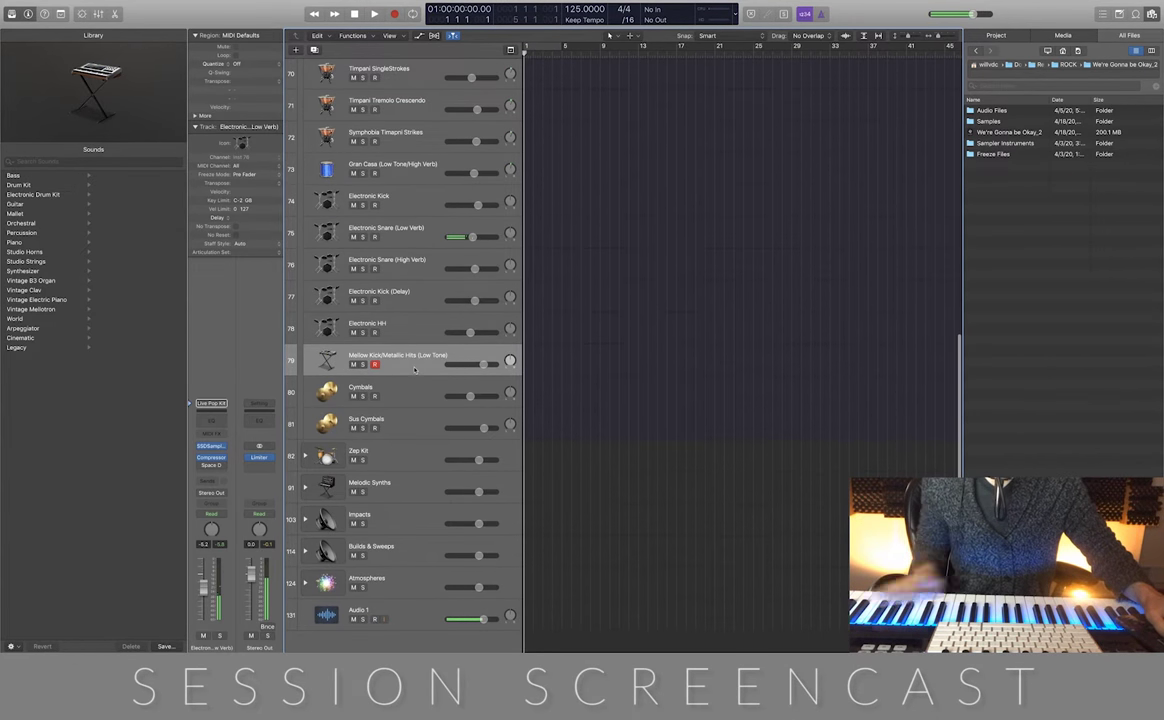
Audition the Cymbals track's compressor and Kontakt, close them, then select Sus Cymbals
left_click(407, 397)
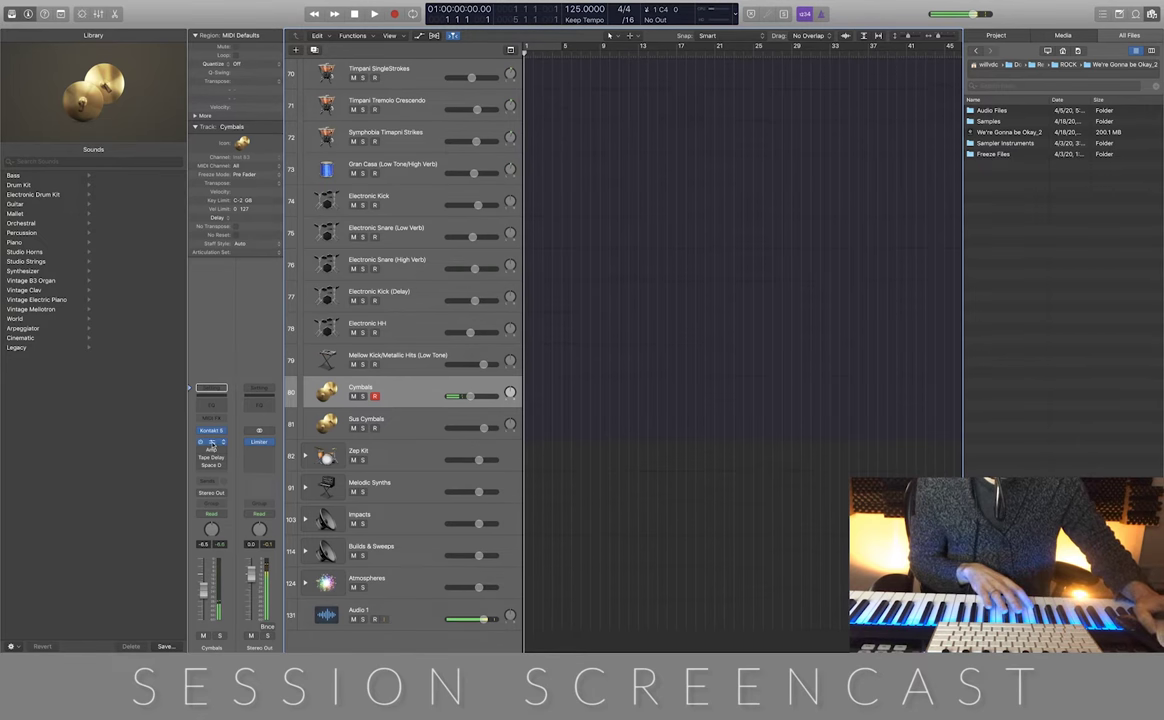
left_click(211, 441)
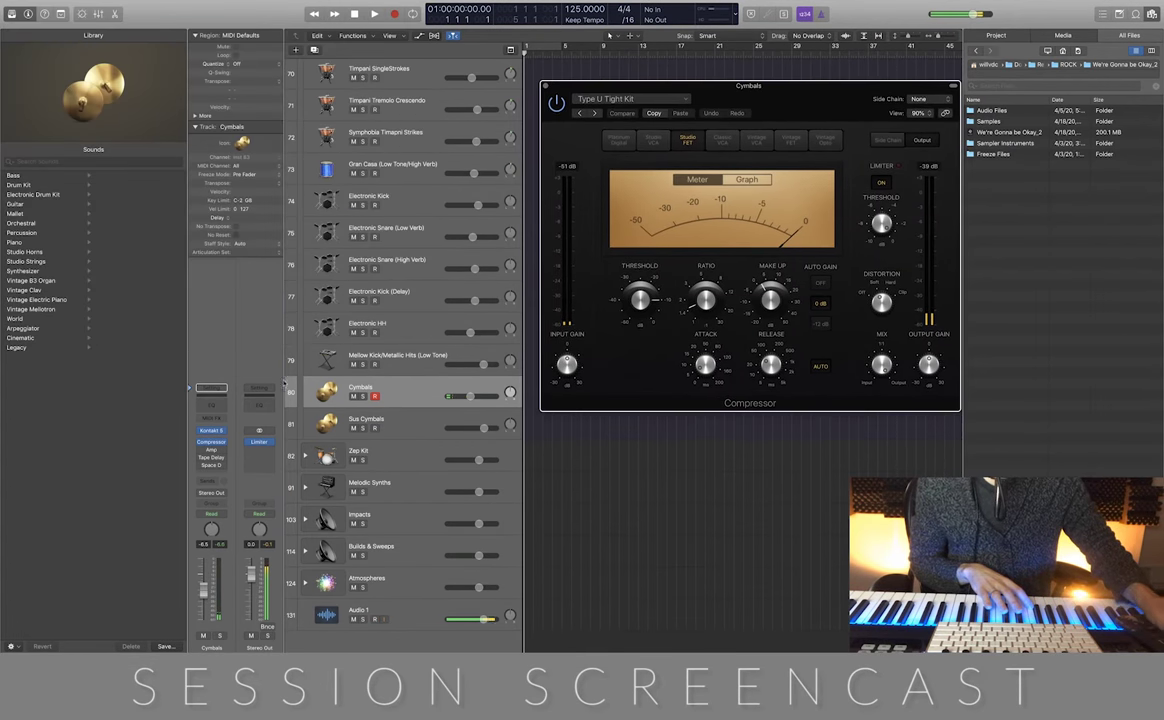
left_click(211, 431)
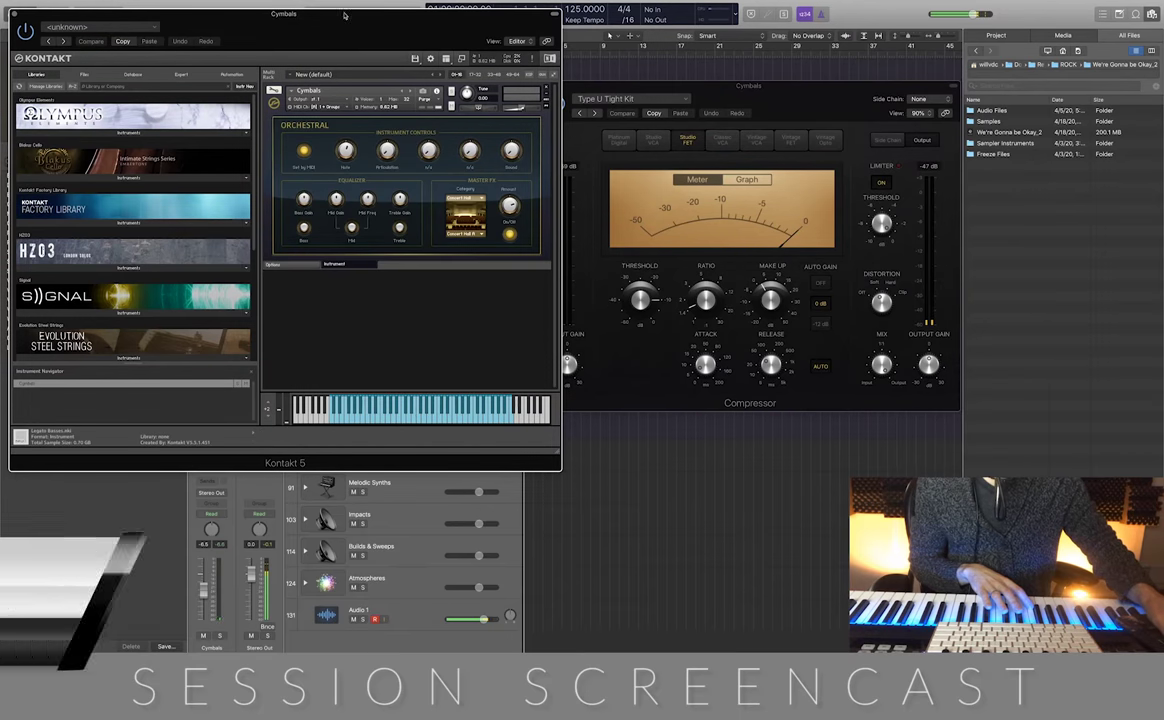
left_click_drag(332, 93, 463, 153)
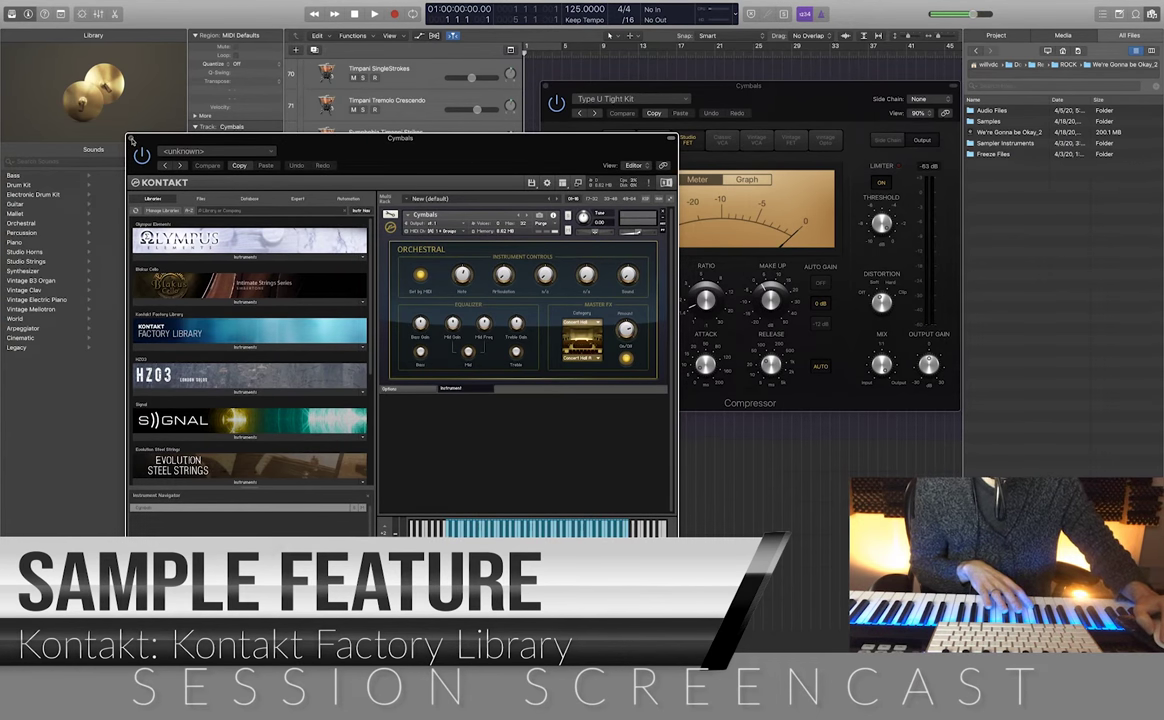
left_click(131, 140)
left_click(548, 87)
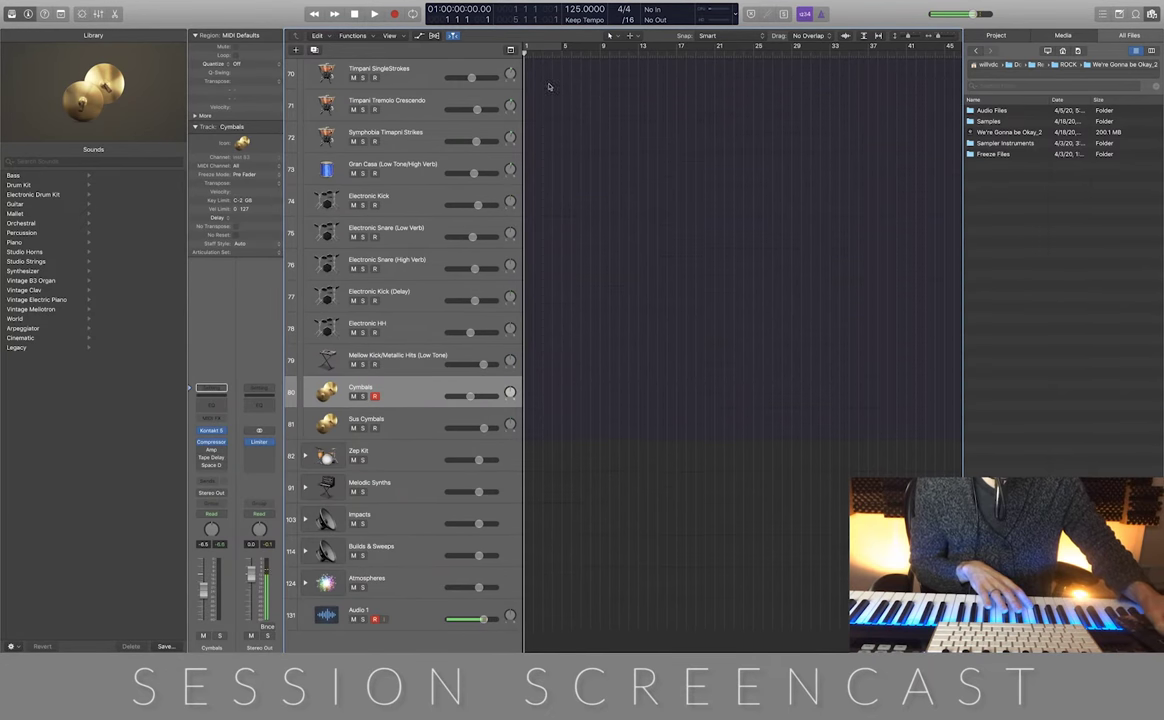
left_click(417, 426)
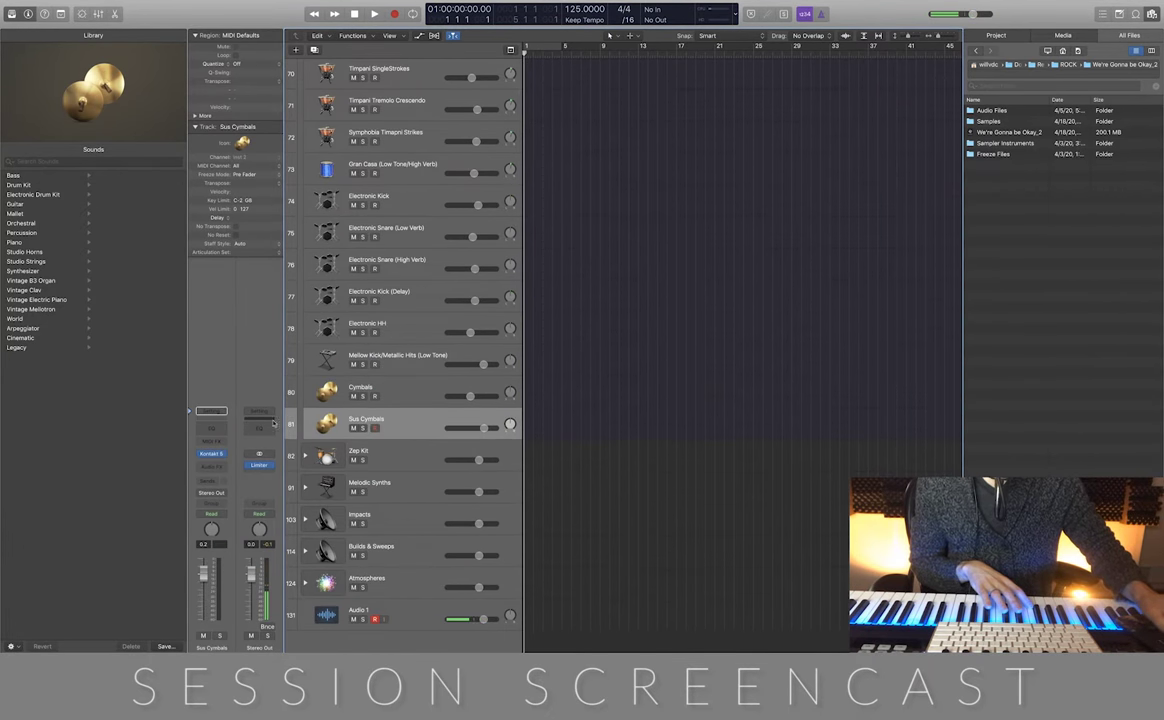
left_click(213, 453)
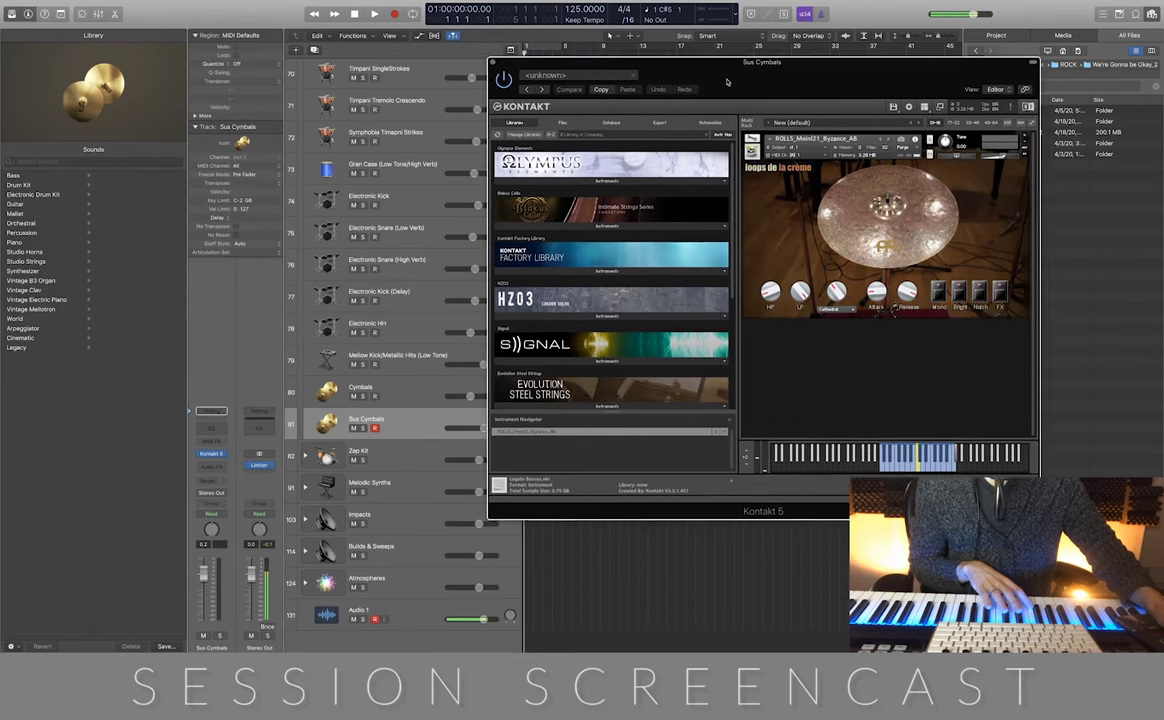
left_click_drag(727, 82, 714, 72)
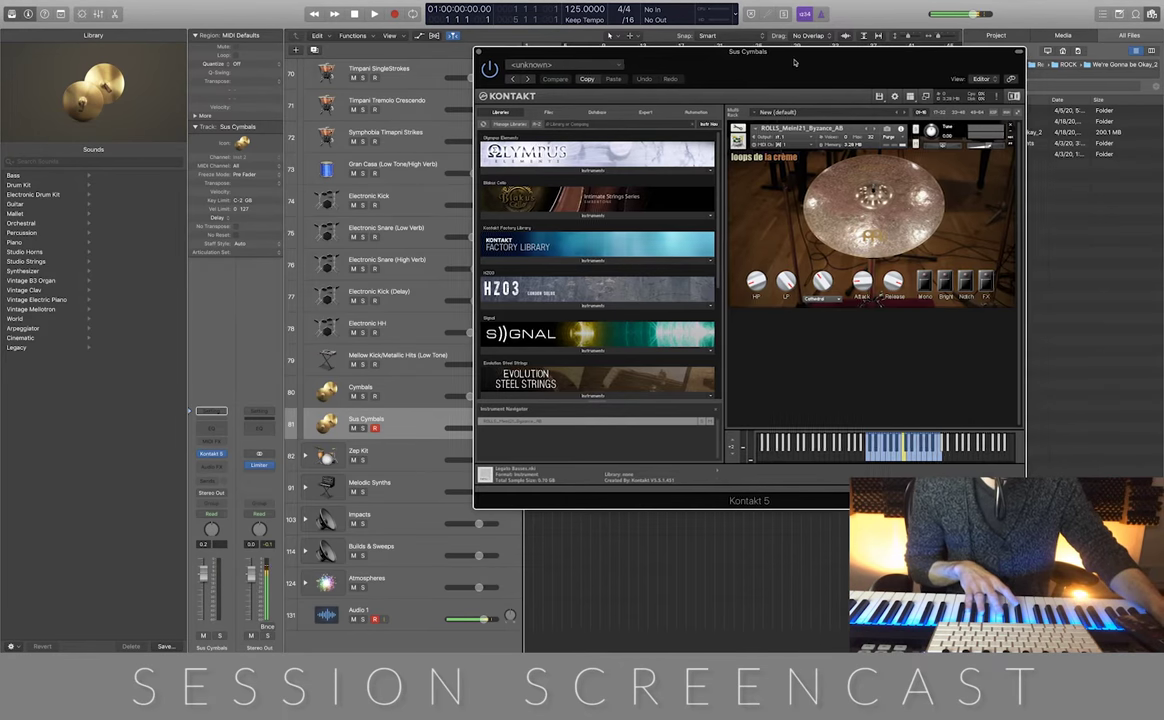
left_click_drag(793, 62, 524, 128)
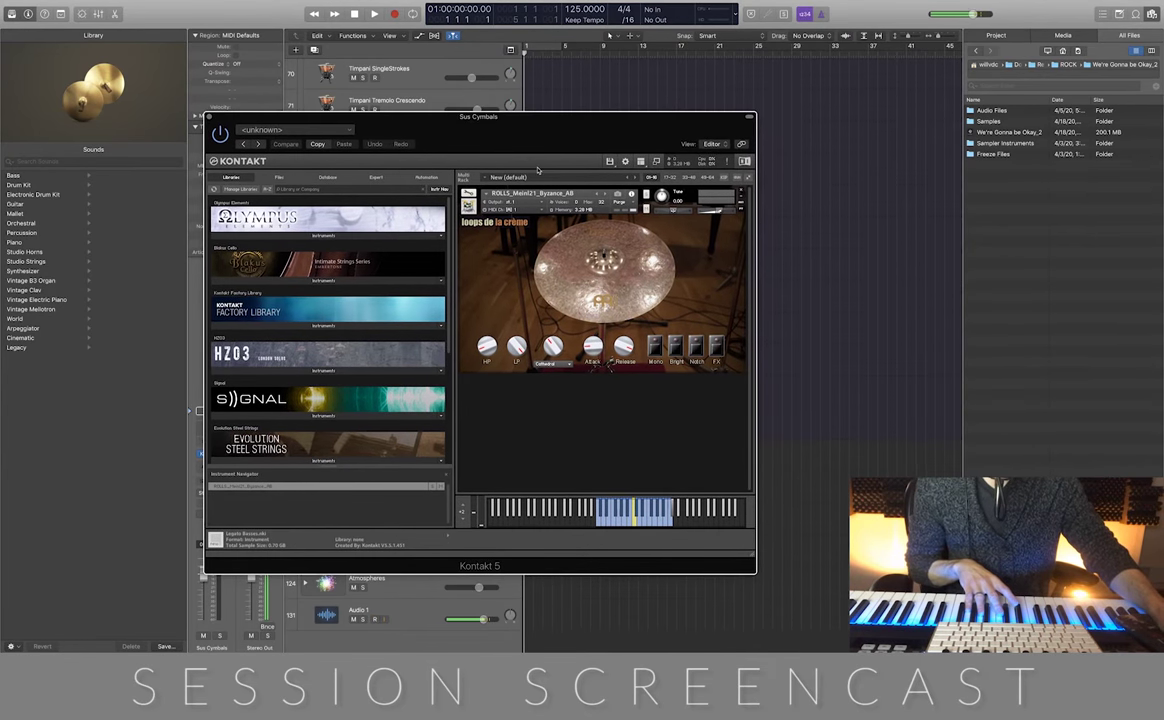
left_click_drag(539, 131, 777, 77)
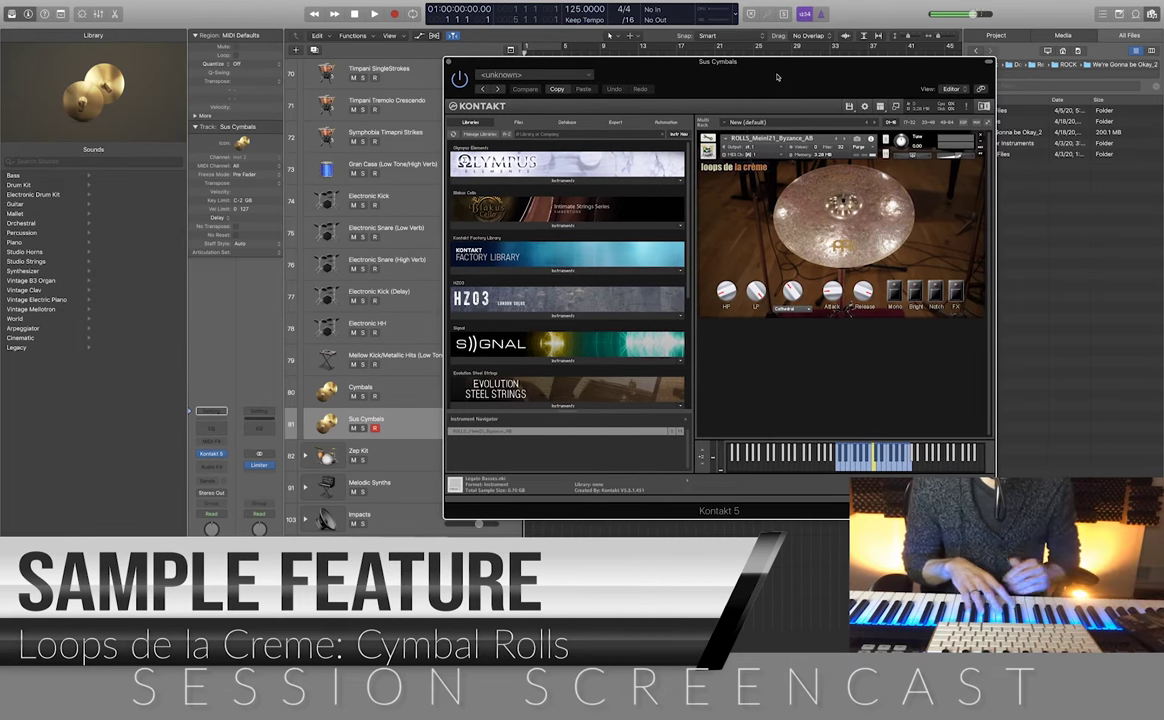
left_click_drag(777, 77, 704, 83)
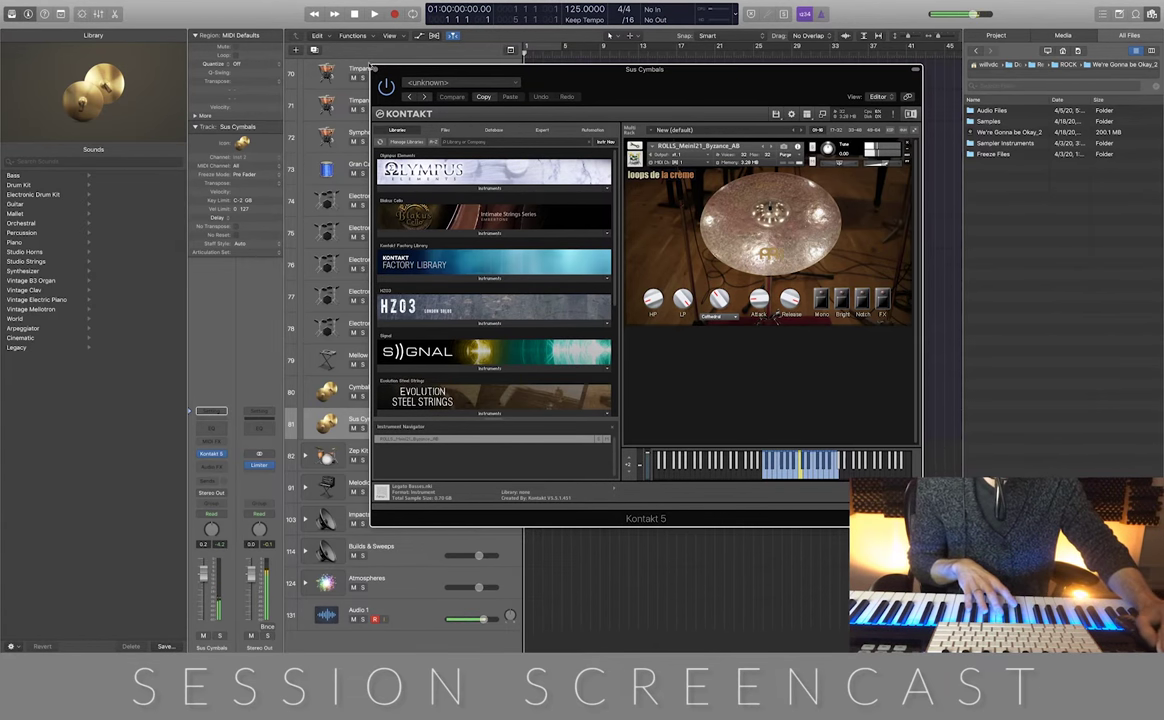
left_click(376, 71)
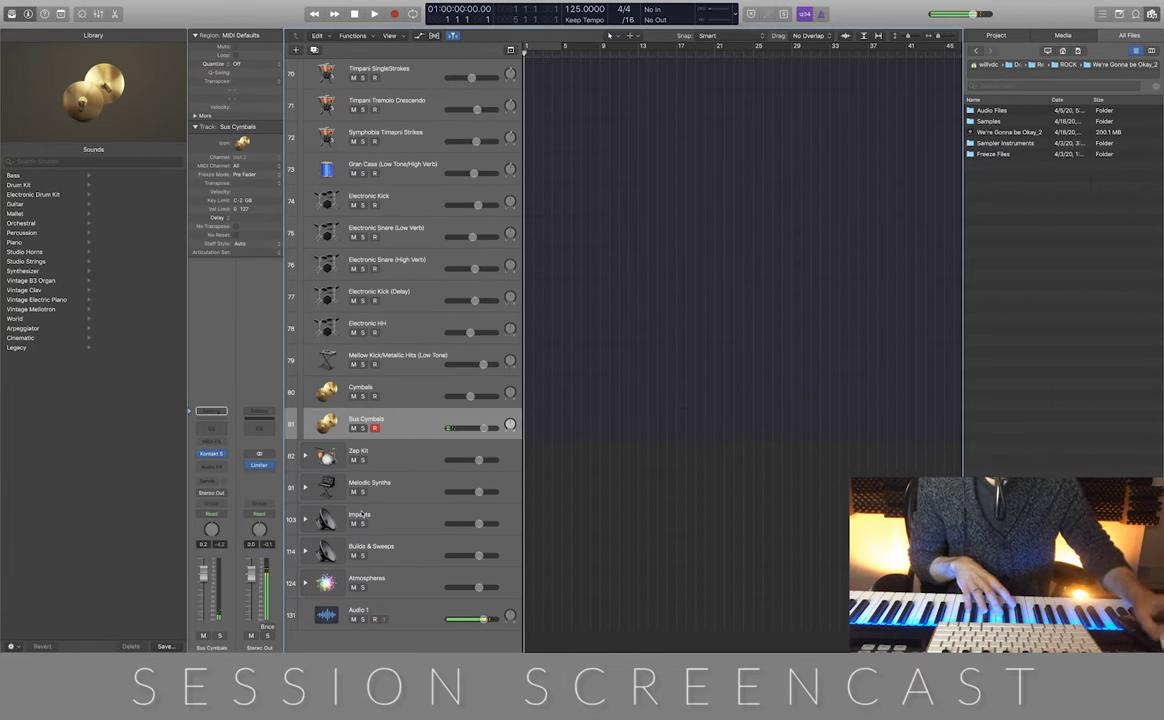
Collapse the Percussion folder, expand Zep Kit and select the Zep Kick track
scroll(343, 107, "up", 15)
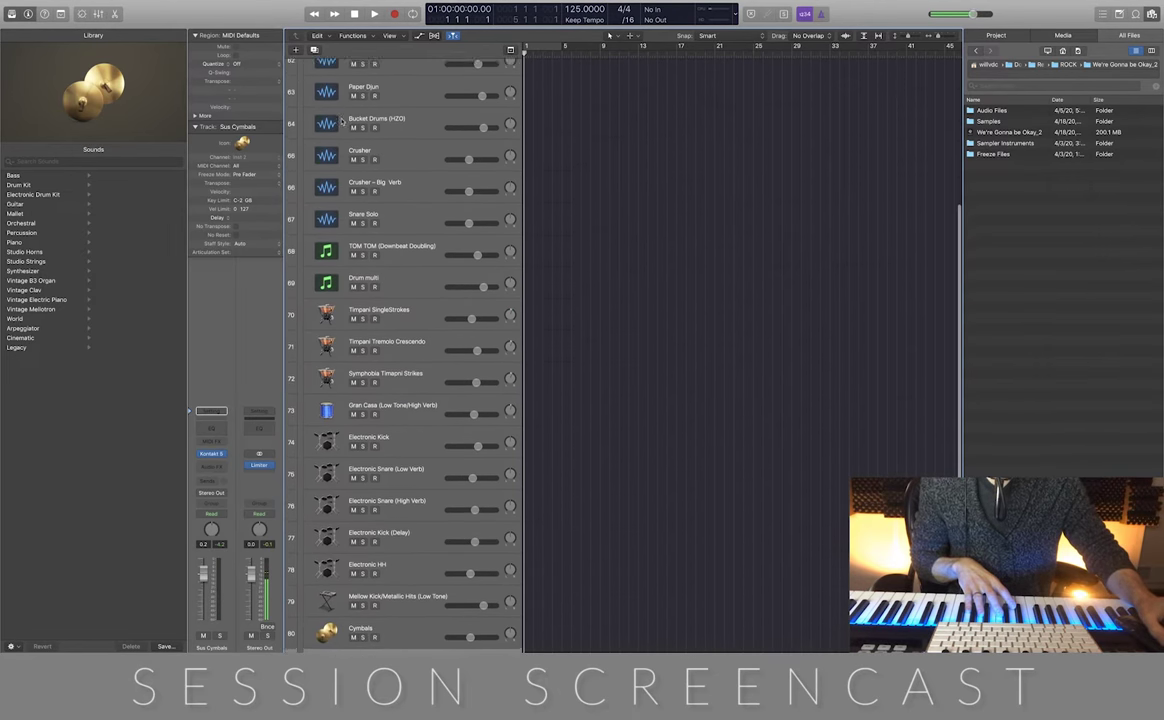
left_click(305, 248)
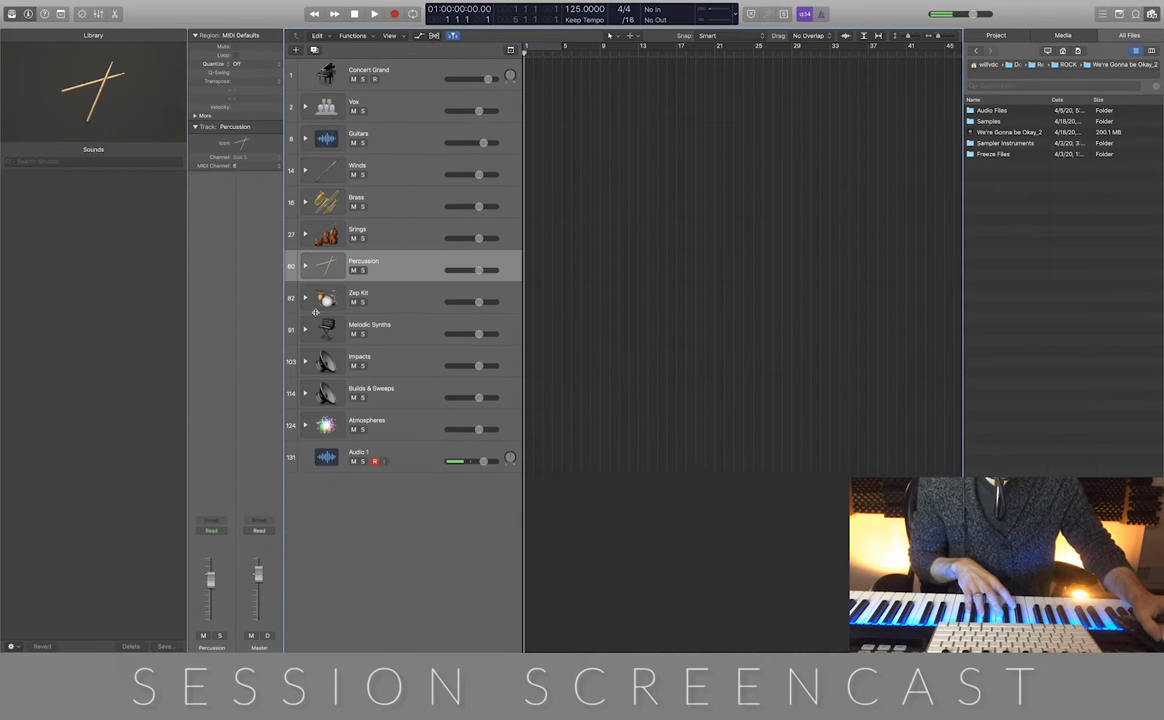
left_click(305, 298)
scroll(441, 336, "down", 1)
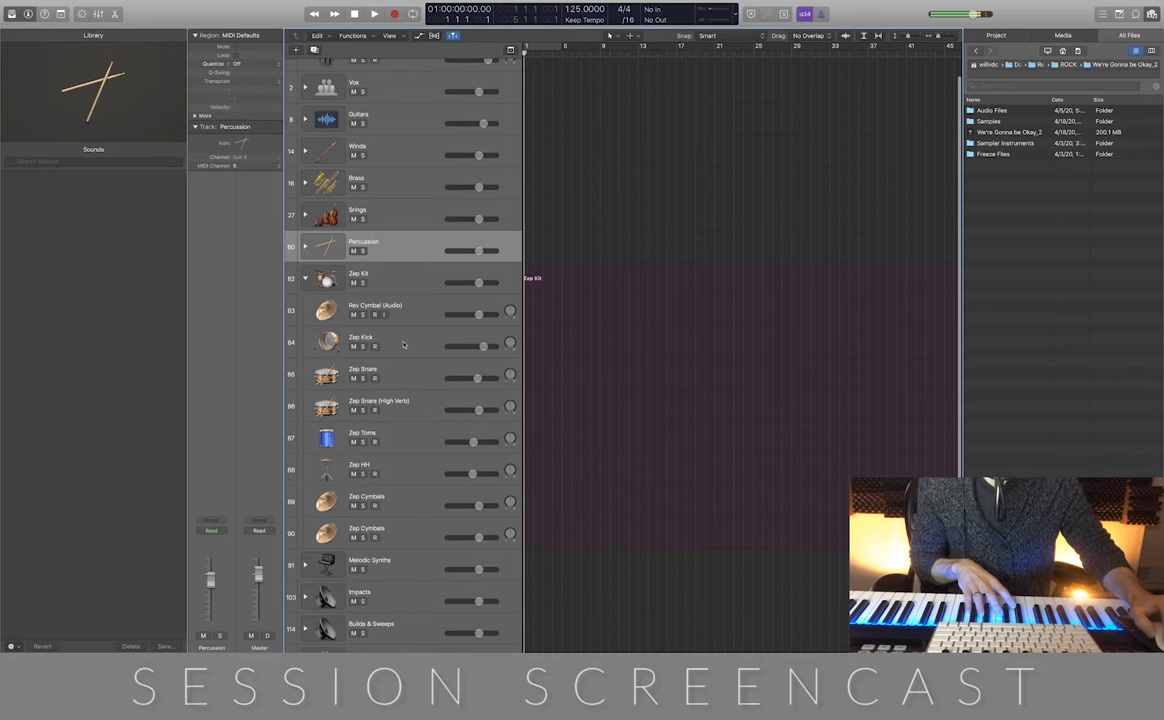
left_click(403, 345)
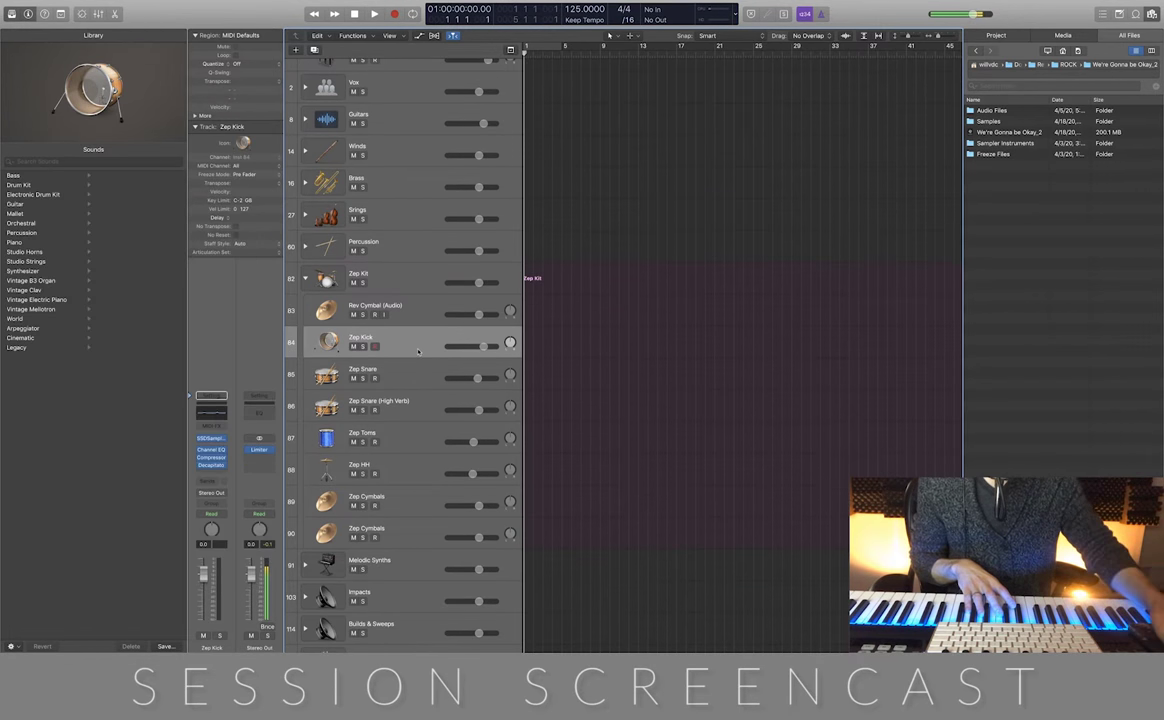
Open Zep Kick's drum sampler, Channel EQ, compressor and Decapitator, arranging the windows
left_click(211, 439)
left_click_drag(258, 30, 880, 63)
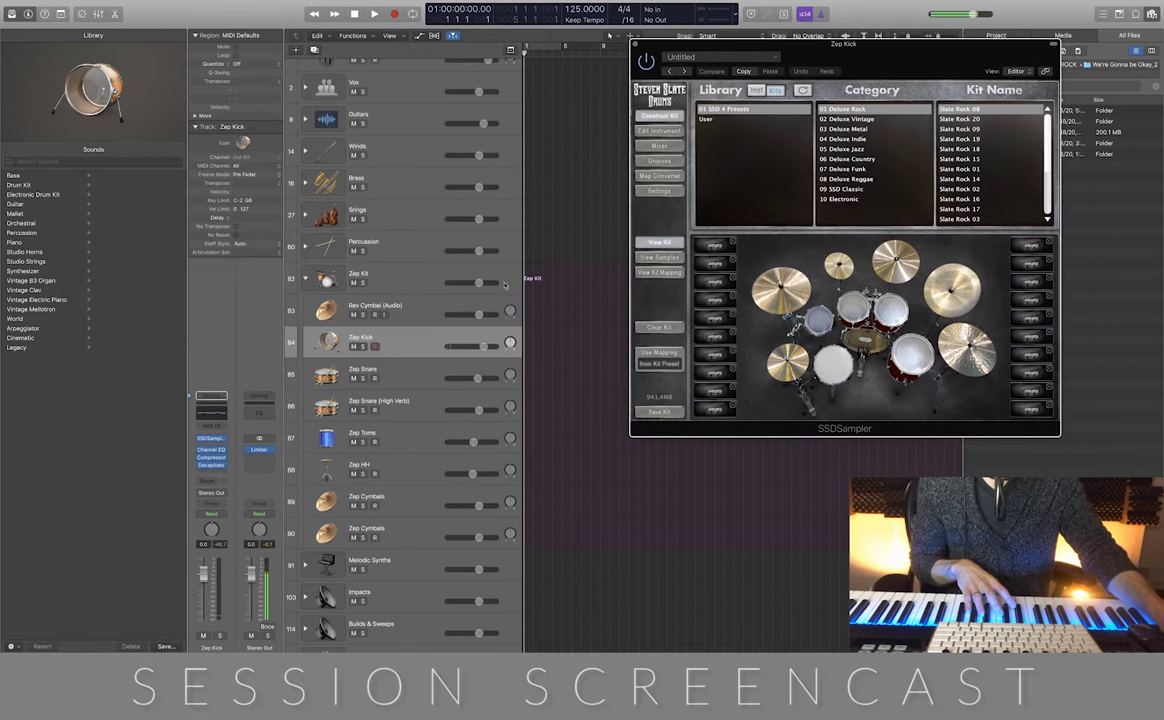
left_click(211, 450)
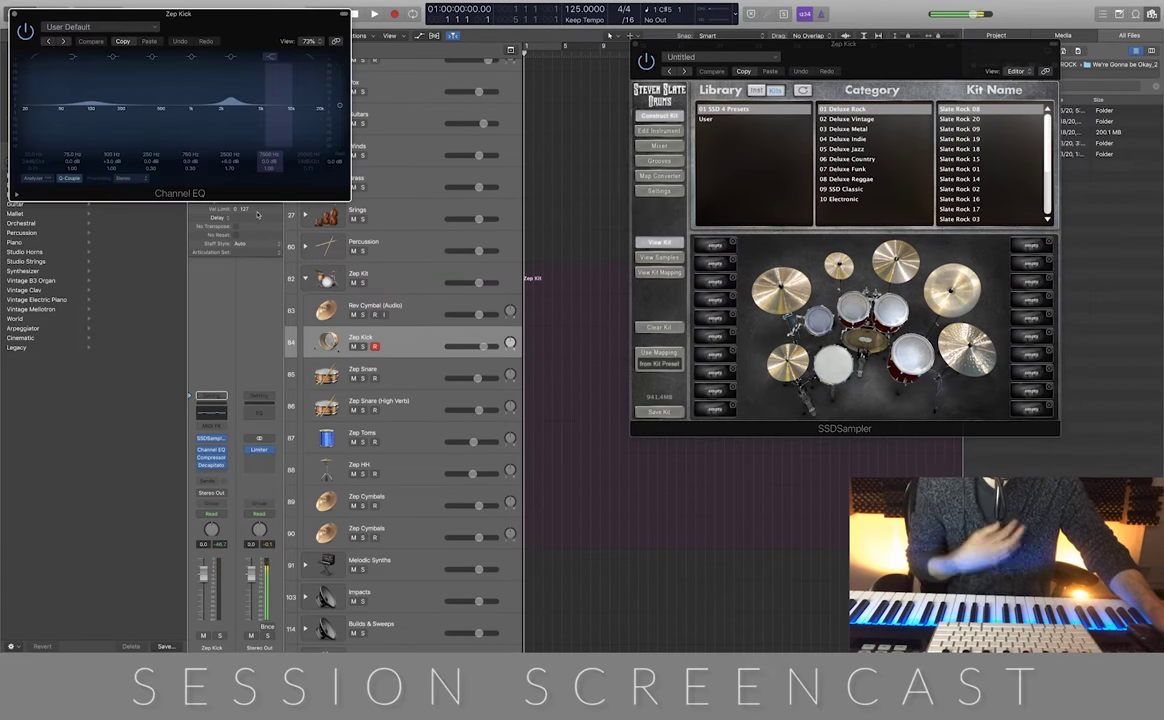
left_click_drag(188, 20, 851, 452)
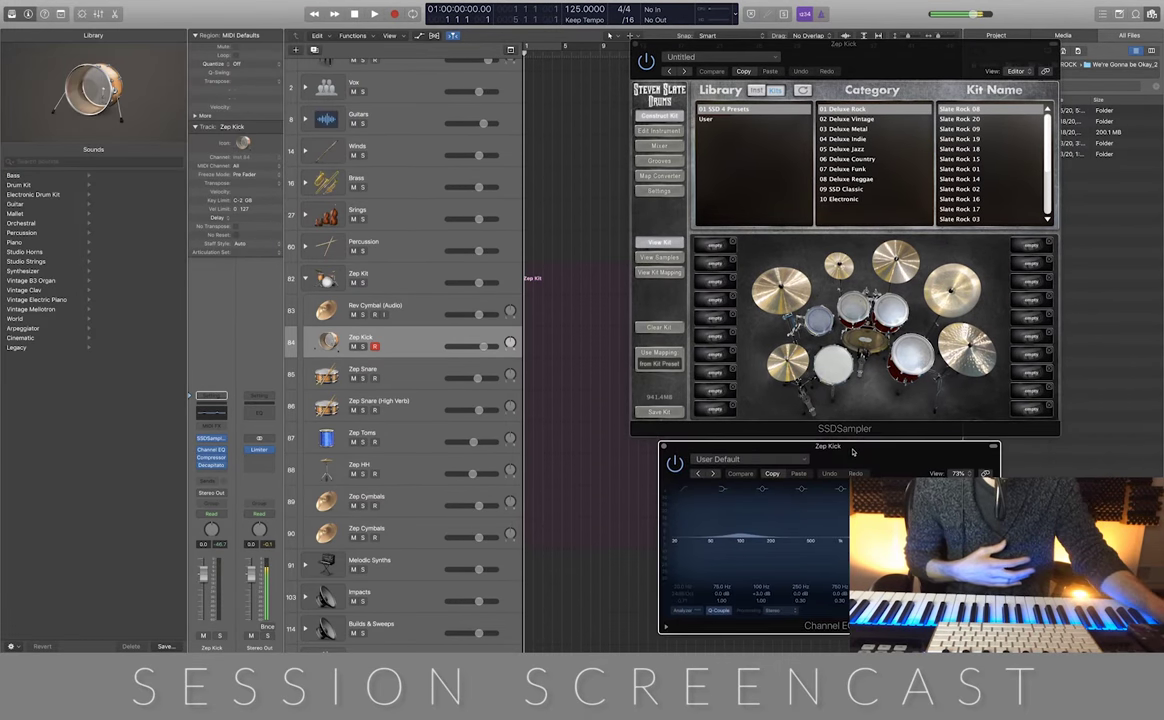
left_click(211, 457)
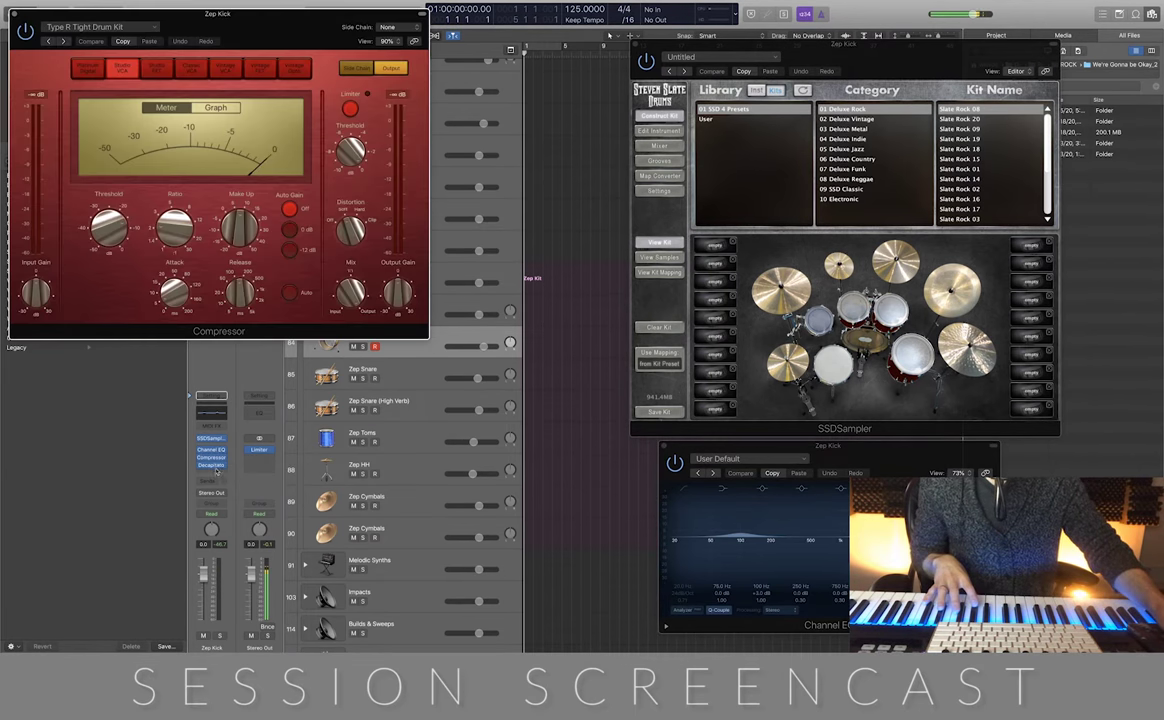
left_click(211, 465)
left_click_drag(258, 28, 457, 406)
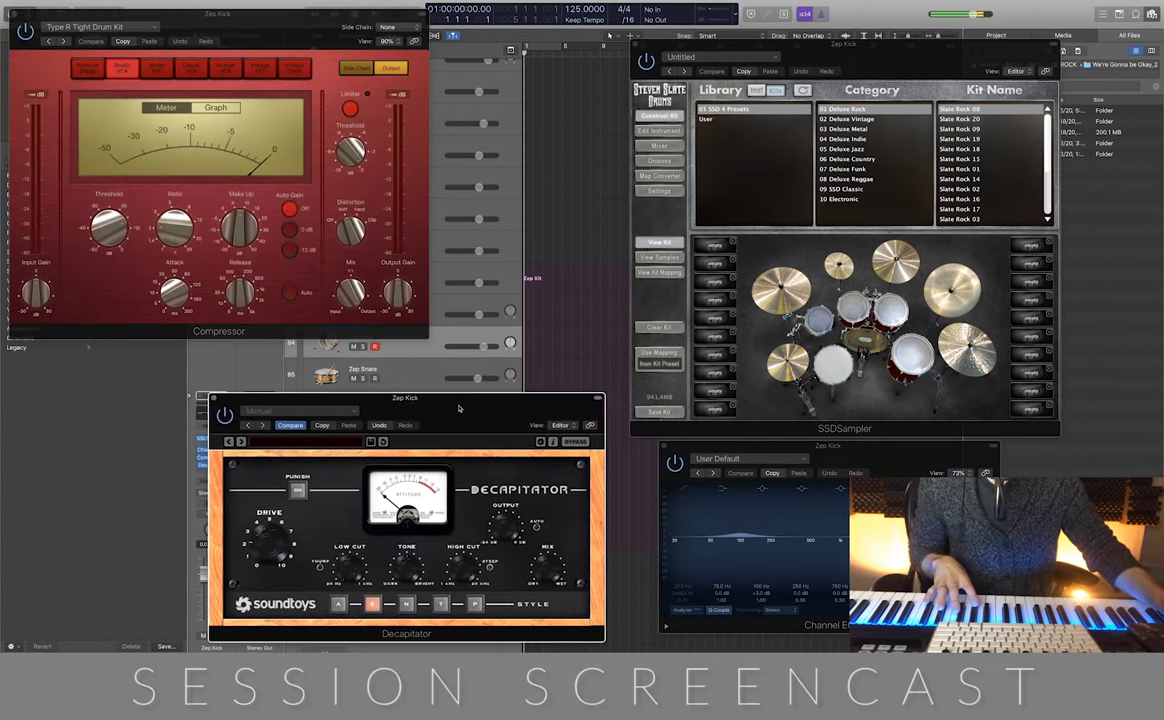
Close the Decapitator and Channel EQ windows
left_click(212, 398)
left_click_drag(681, 453, 633, 451)
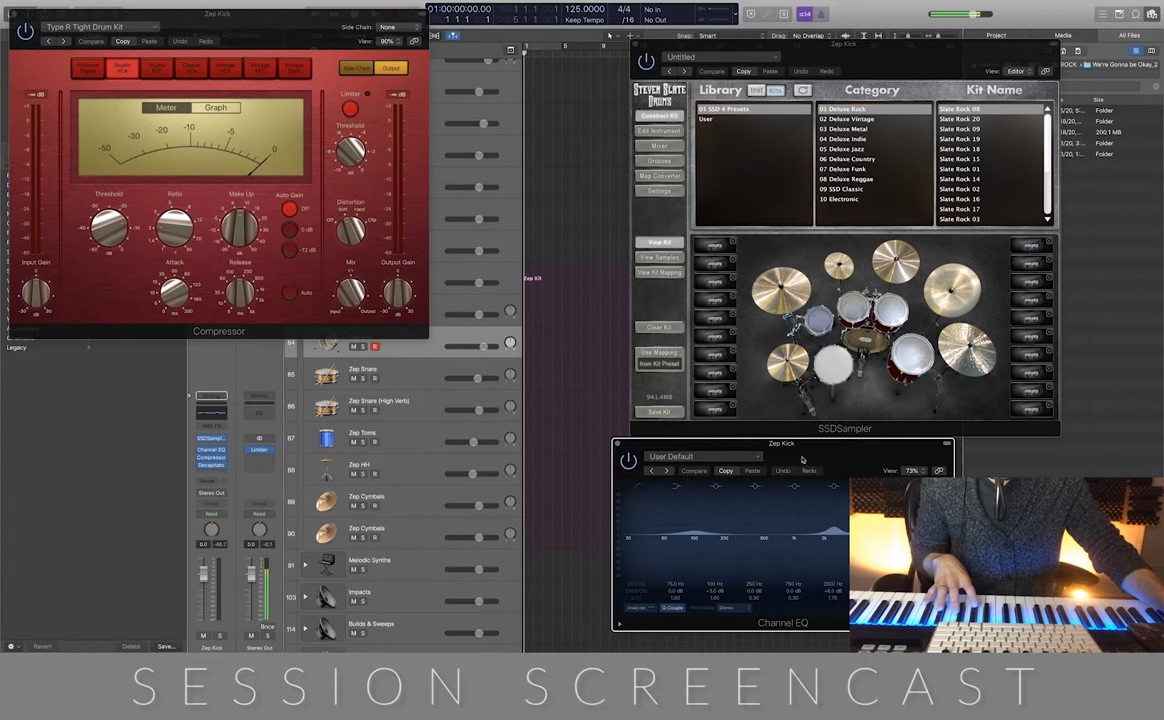
left_click(618, 445)
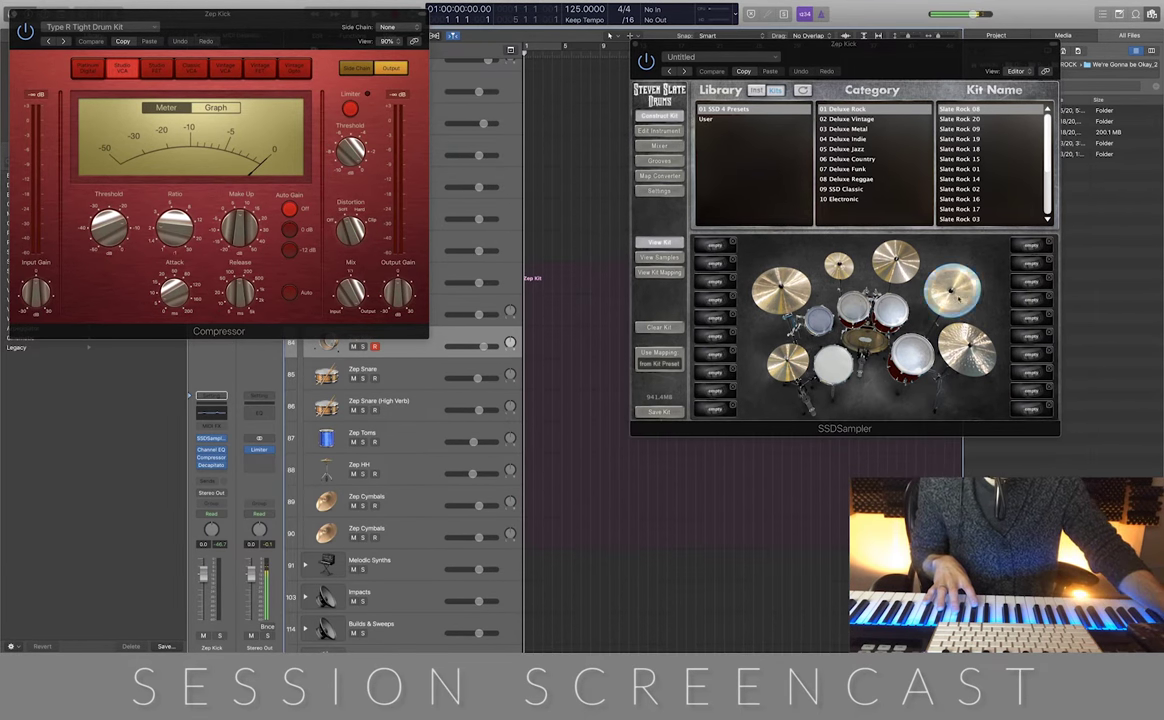
Reopen the Decapitator and Channel EQ and reposition them with the compressor window
left_click(211, 466)
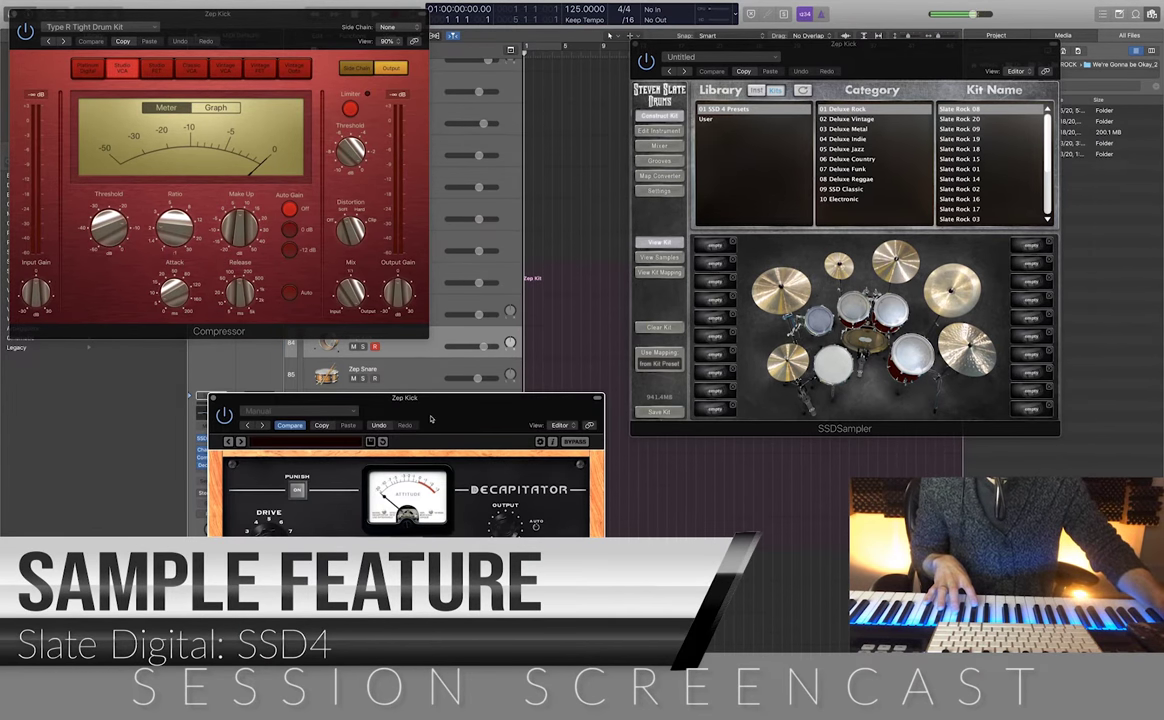
left_click_drag(431, 419, 921, 466)
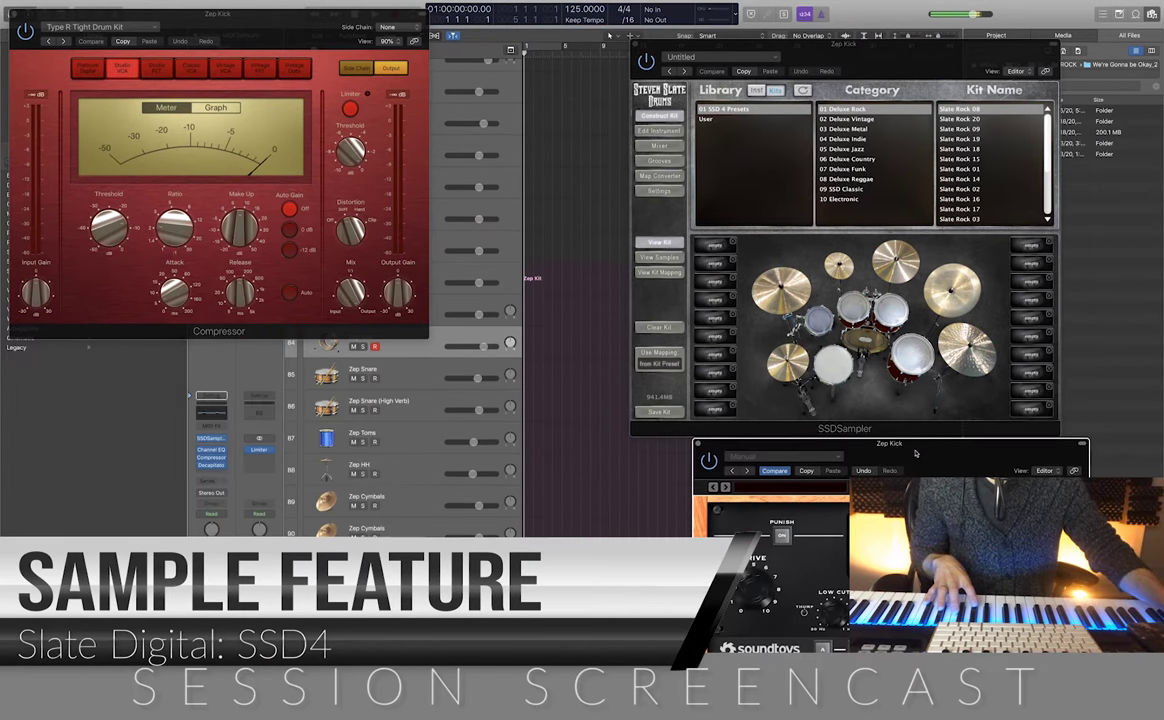
left_click(211, 450)
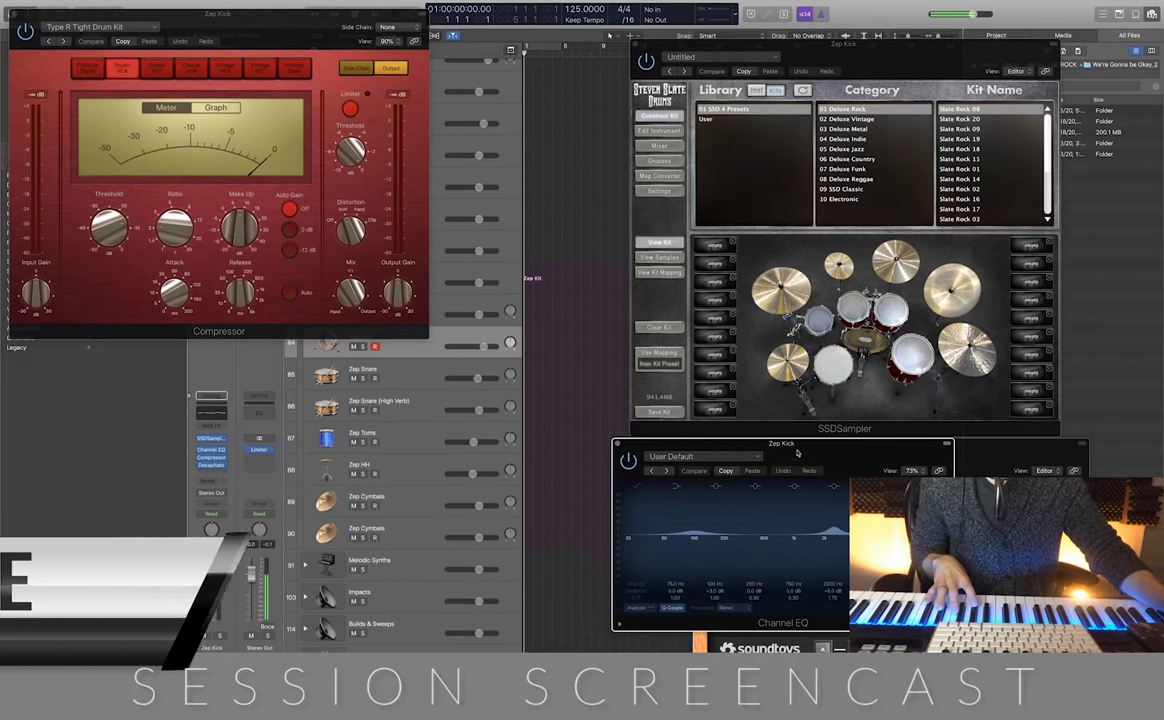
left_click_drag(798, 457, 363, 453)
left_click_drag(904, 455, 897, 409)
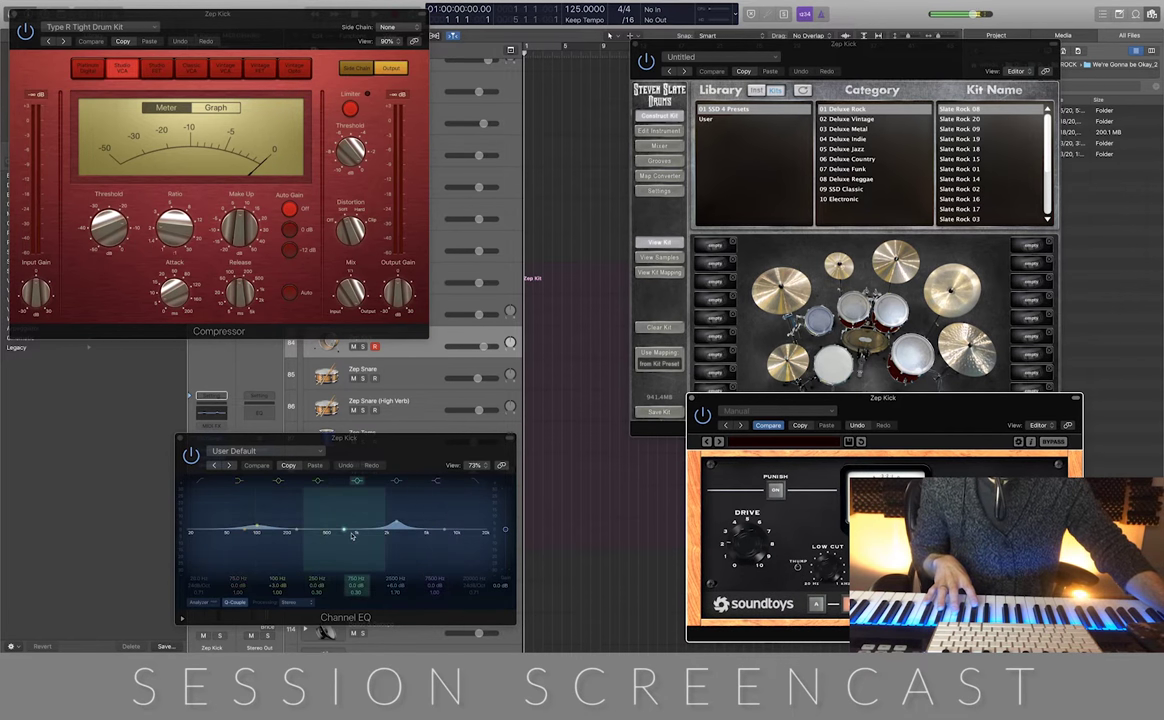
left_click_drag(249, 30, 908, 95)
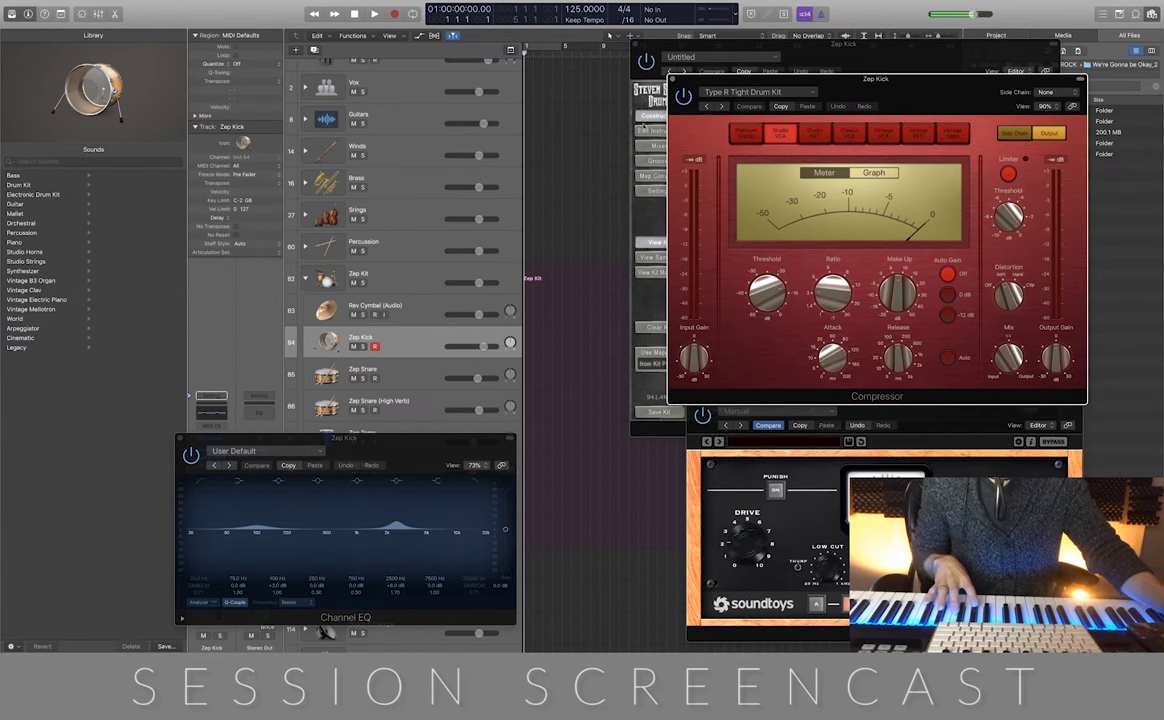
Close the compressor, Decapitator and Channel EQ windows, leaving the drum sampler open
left_click(672, 79)
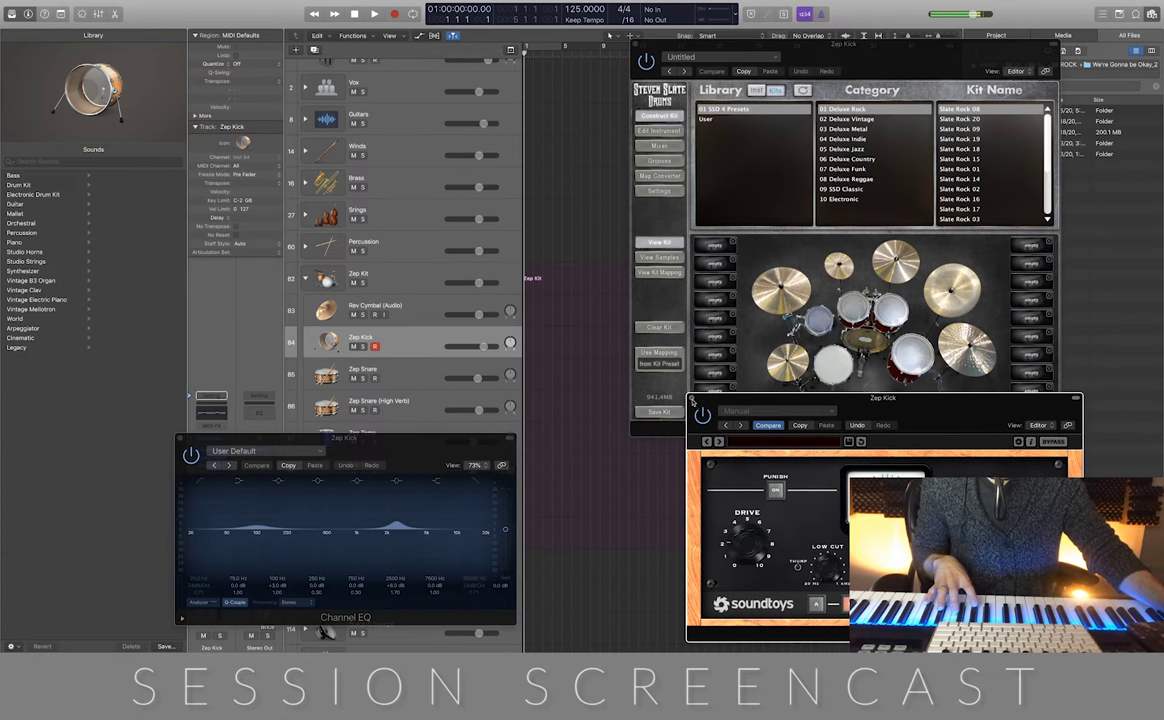
left_click(692, 400)
left_click(181, 440)
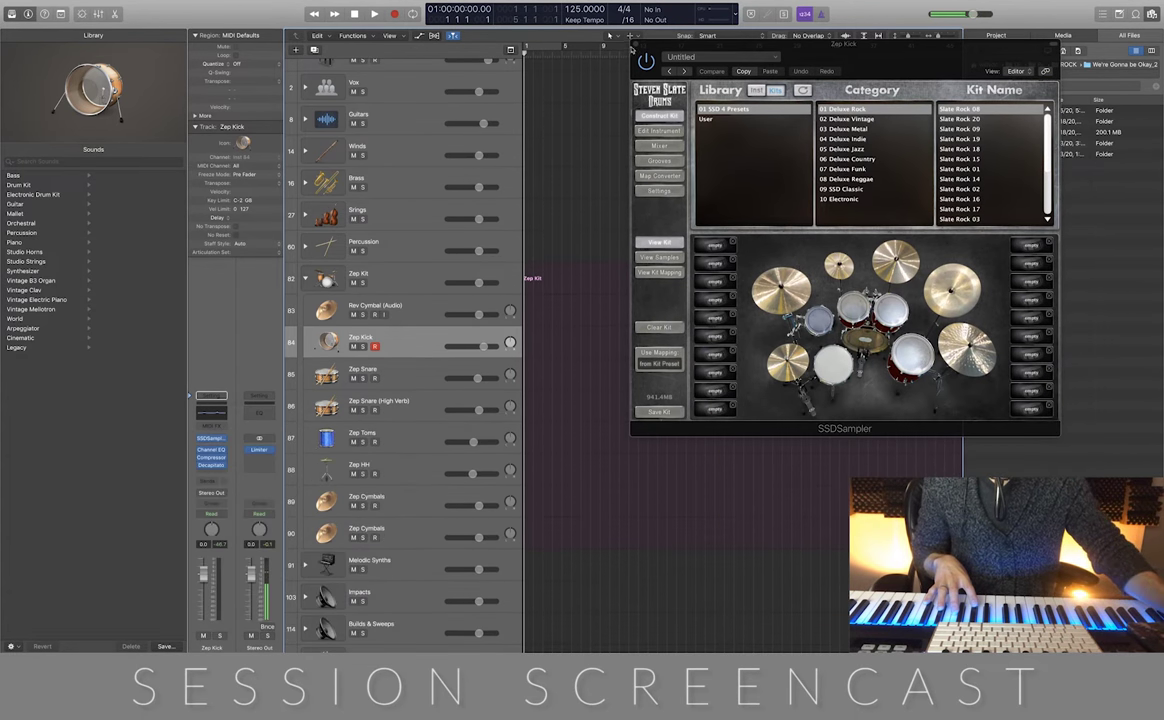
Close the drum sampler and step through Zep Snare, High Verb, Zep Toms and Rev Cymbal tracks
left_click(633, 47)
left_click(410, 373)
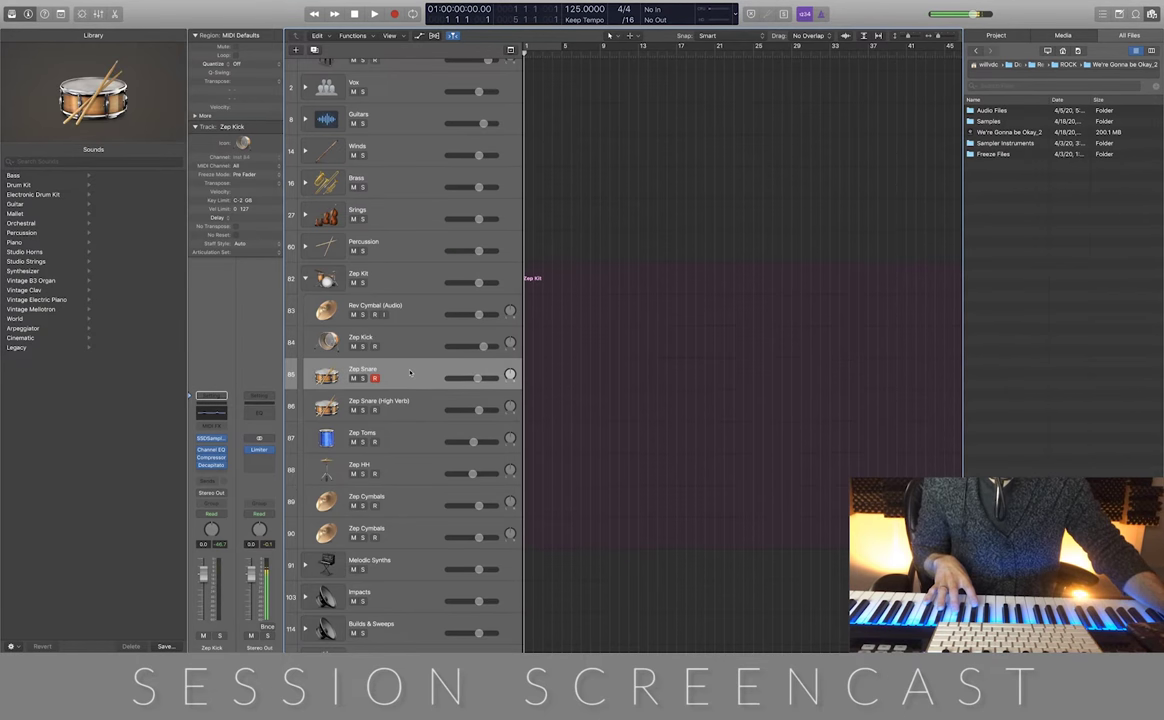
left_click(410, 408)
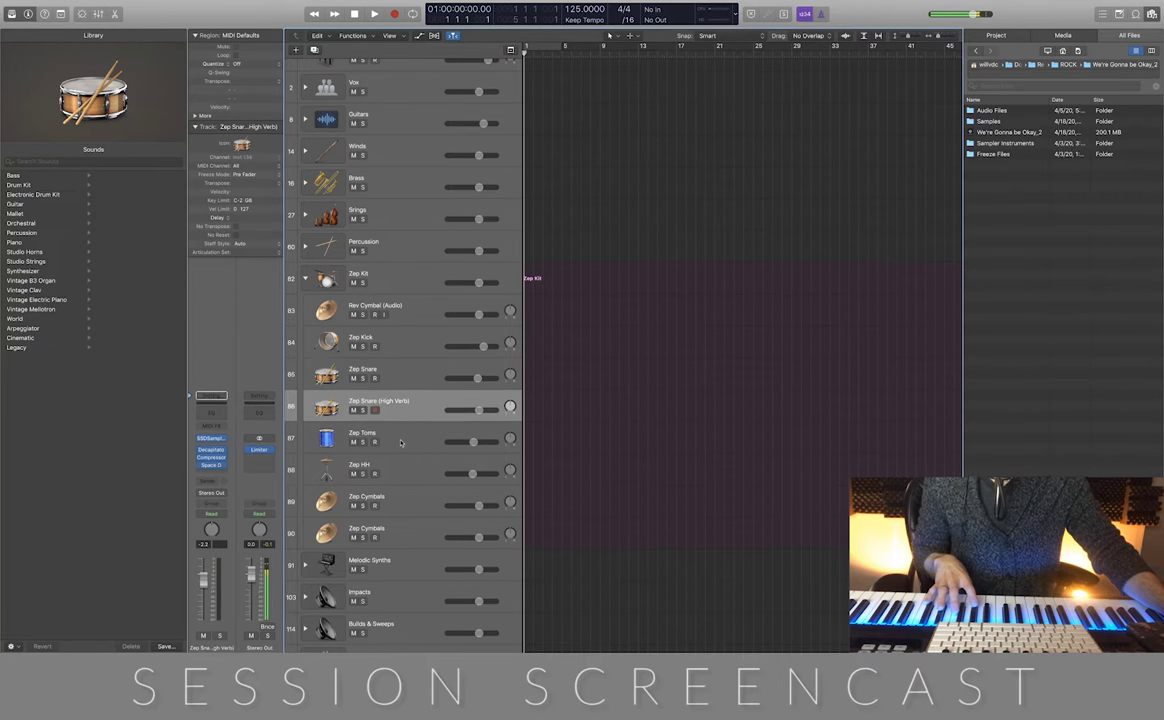
key("Down")
left_click(409, 322)
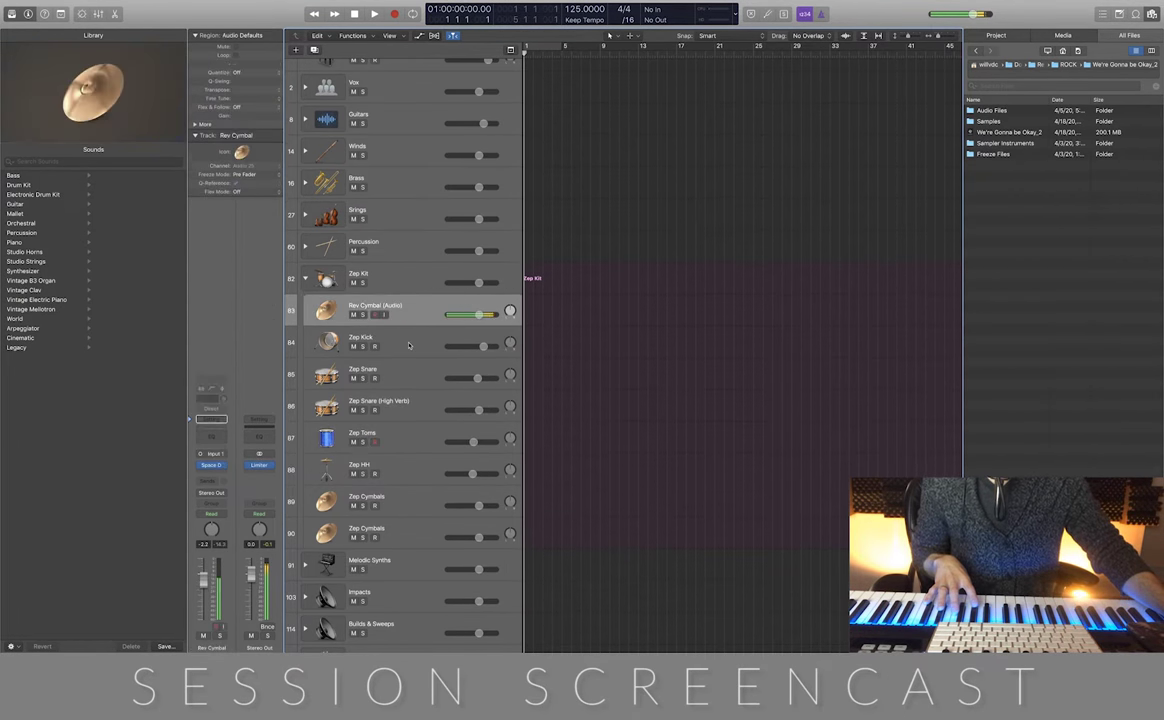
Reselect Zep Kick and record a kick pattern for about six bars
left_click(418, 346)
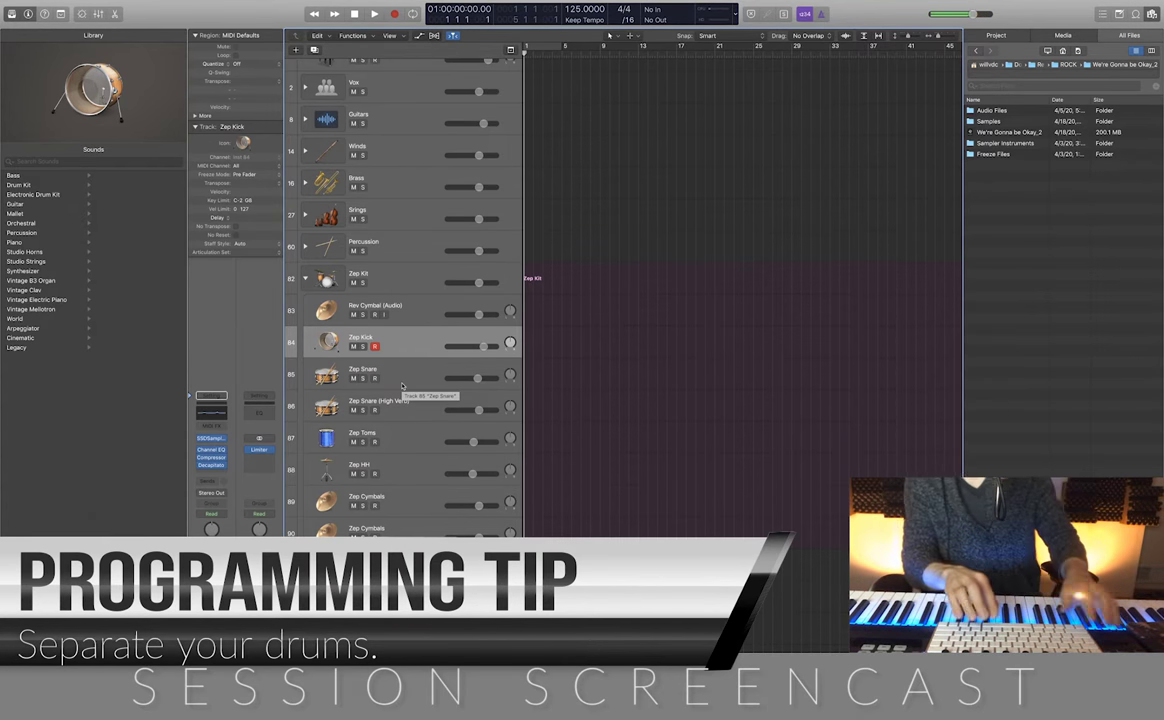
key("r")
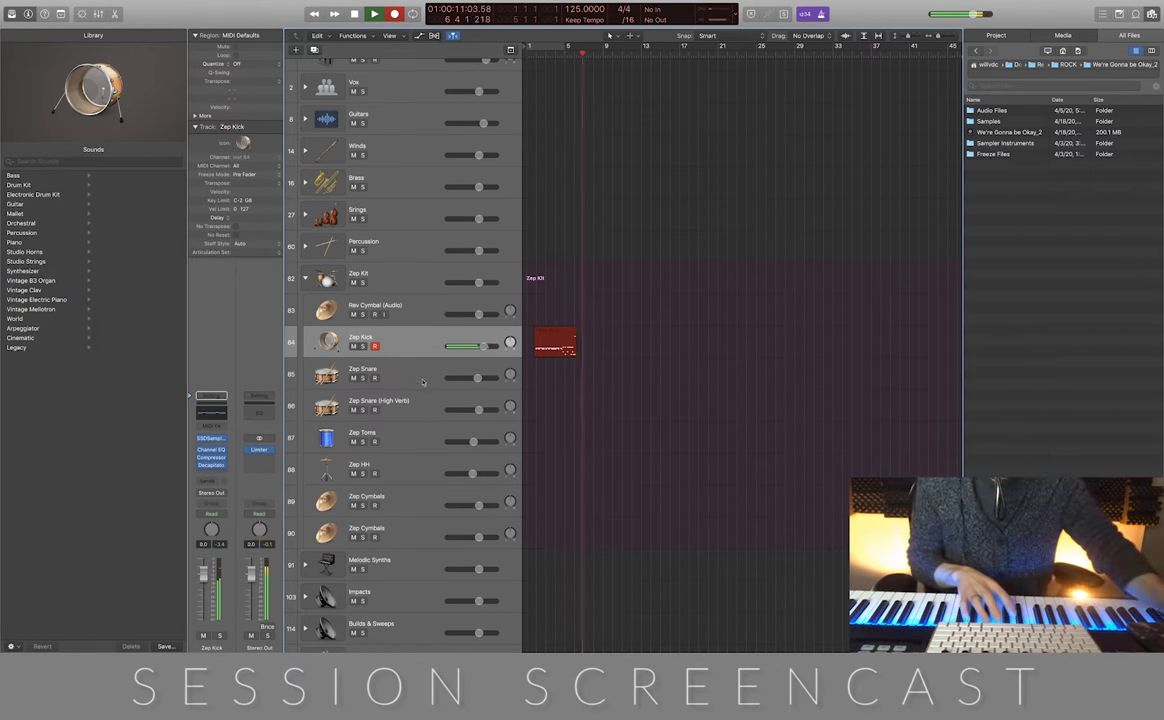
key("space")
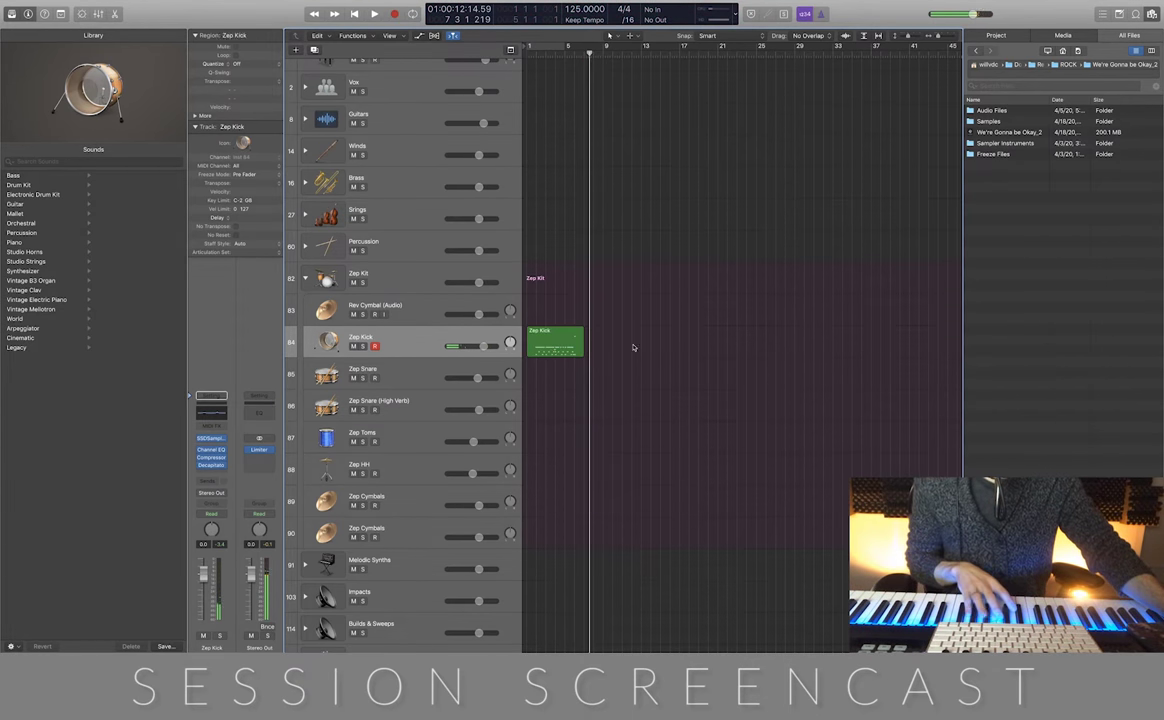
In the Zep Kick region's Piano Roll, shift three kick notes about a 16th later
double_click(555, 344)
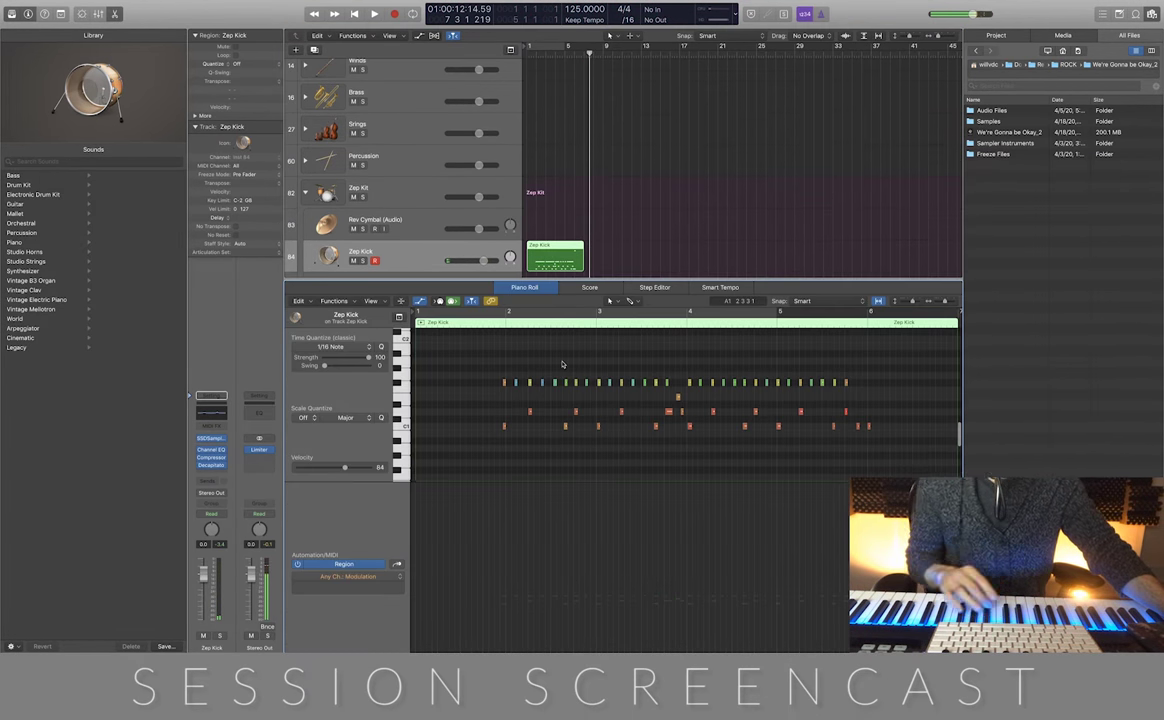
key("super+a")
key("q")
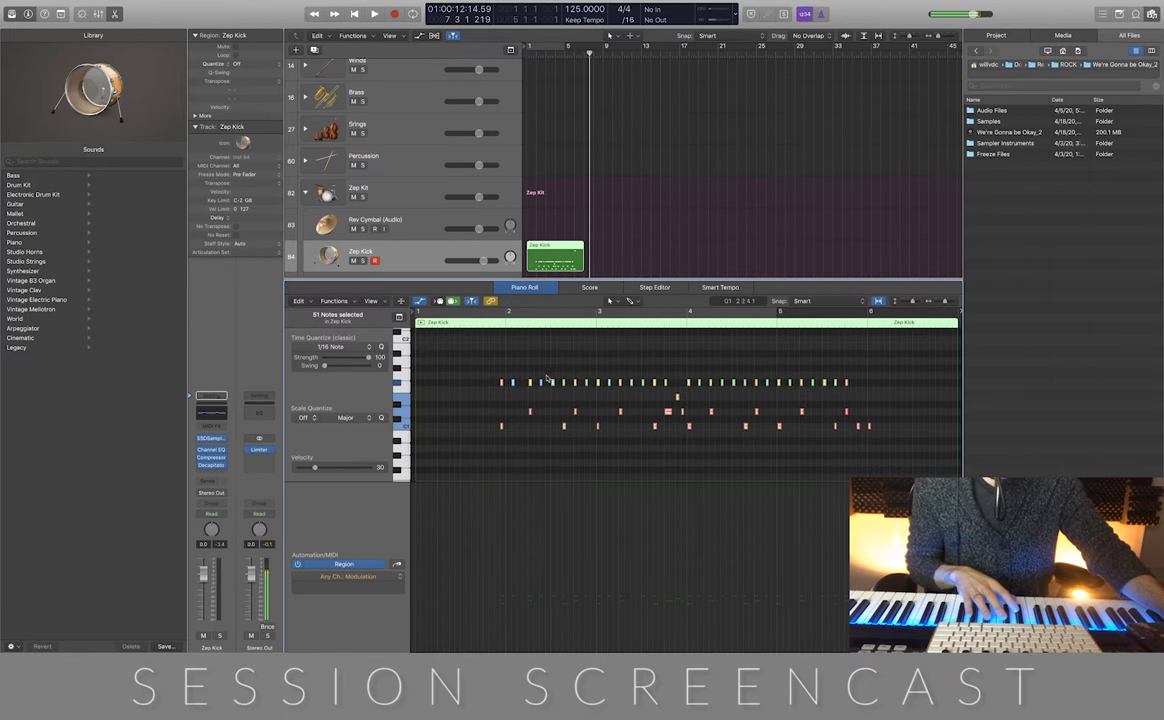
key("super+Right")
key("super+Right")
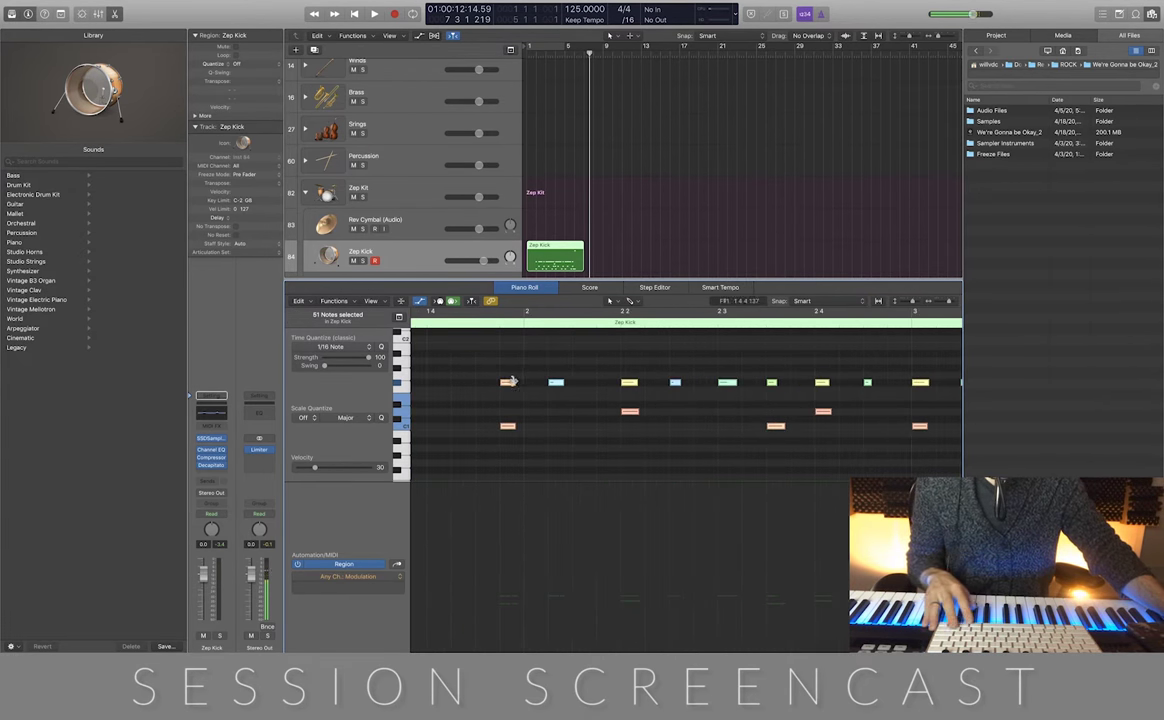
left_click(508, 383)
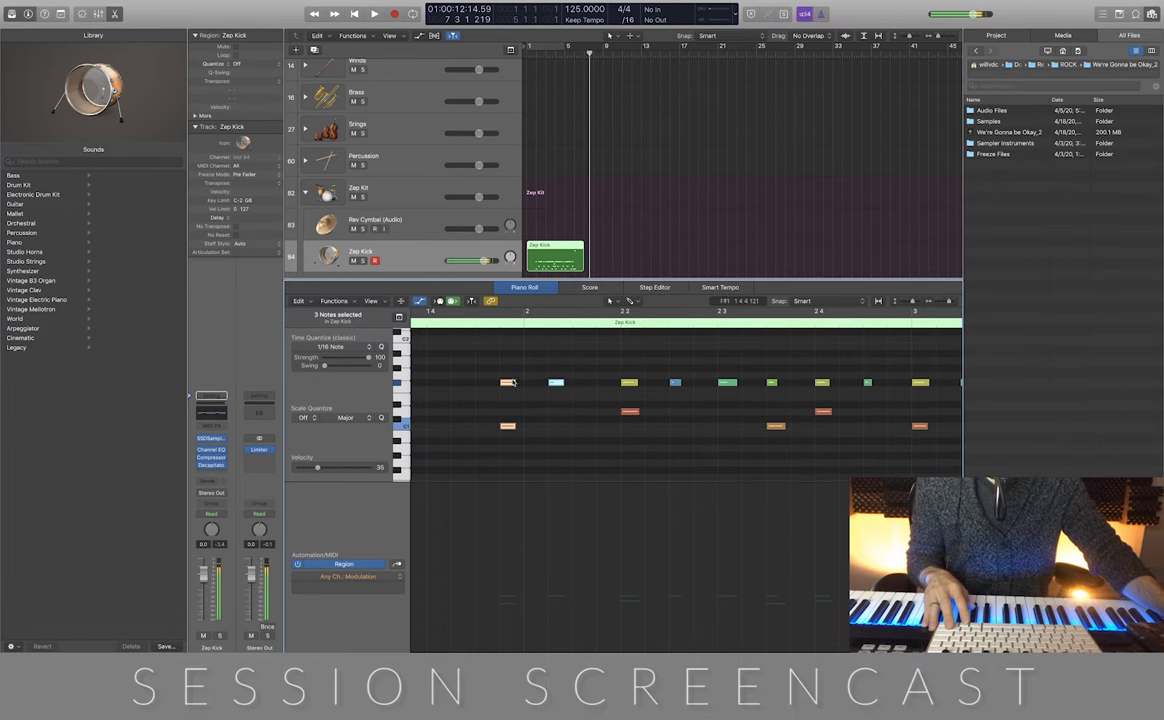
left_click_drag(508, 384, 531, 384)
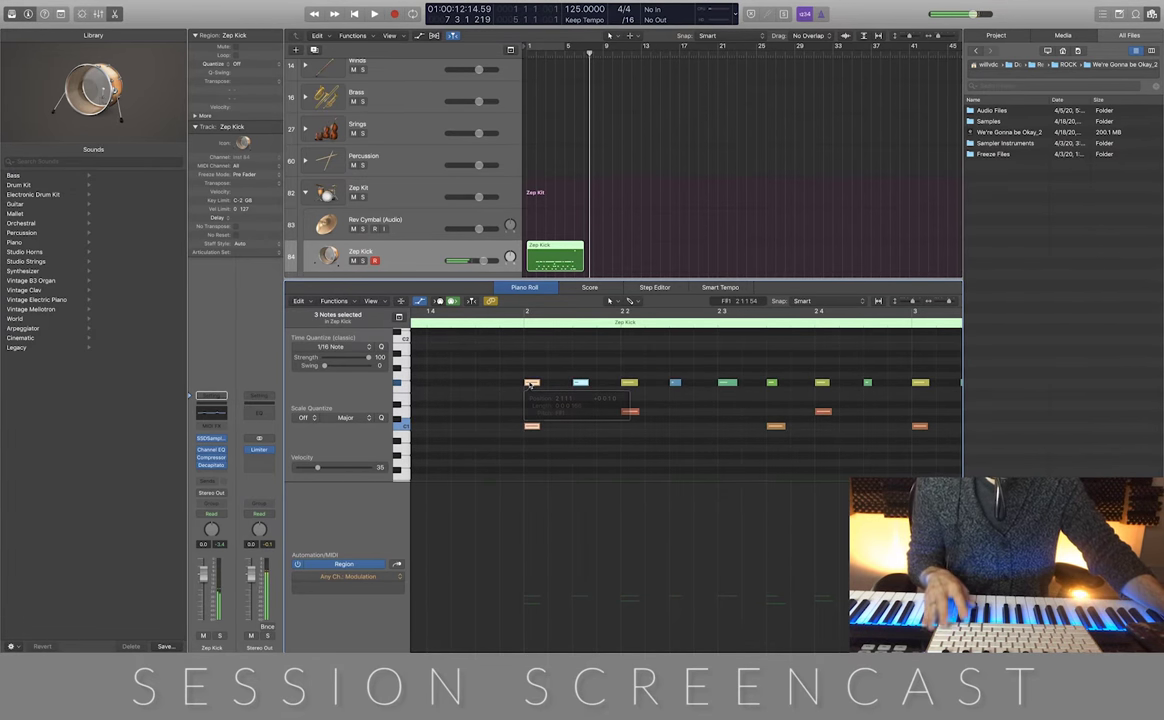
key("e")
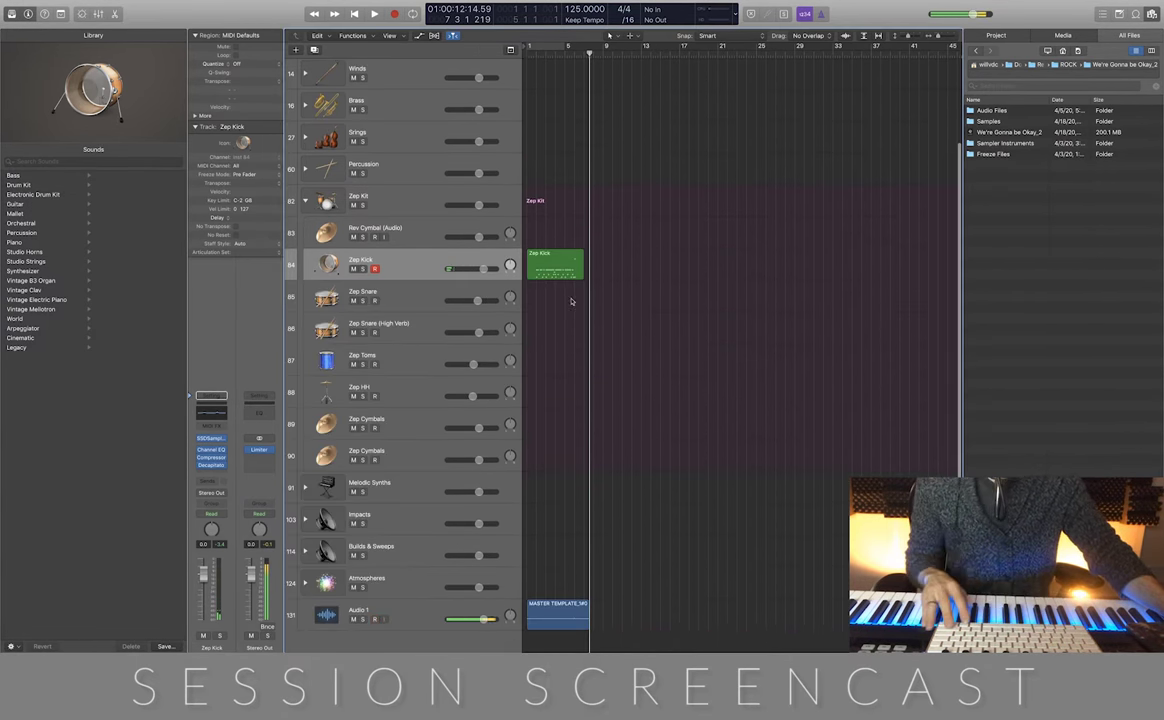
Zoom in and copy the Zep Kick region onto Zep Snare, High Verb and Zep Toms
key("super+Down")
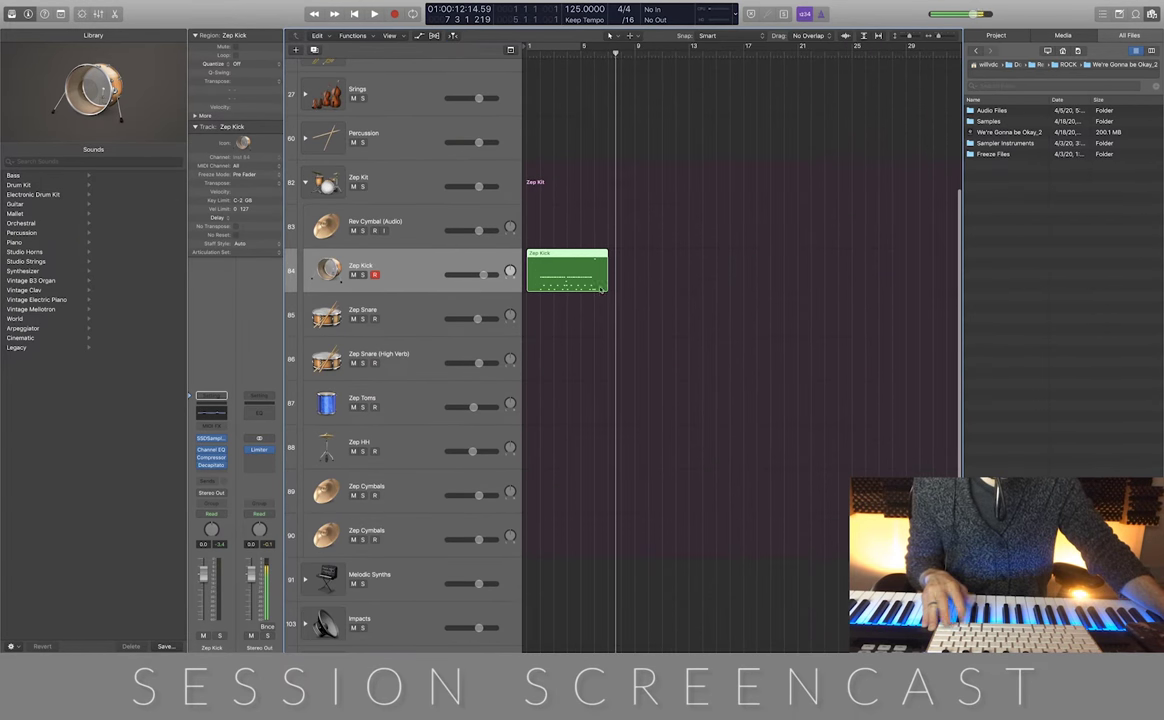
key("super+Right")
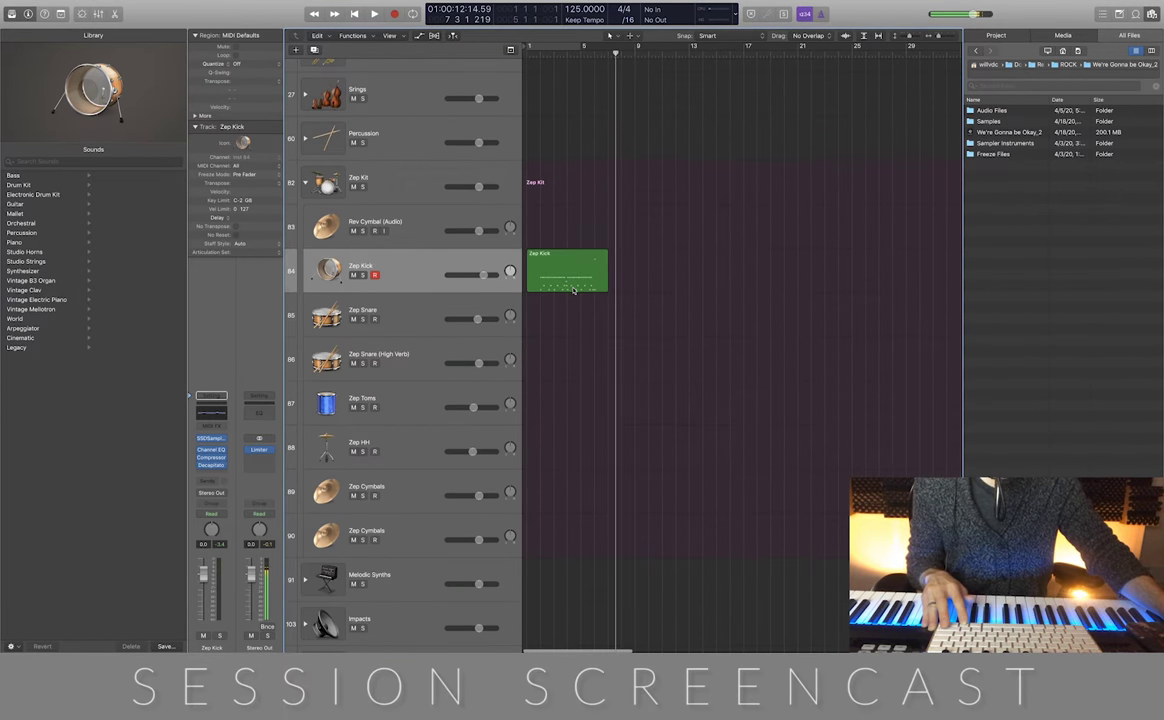
left_click_drag(573, 290, 577, 341)
left_click_drag(576, 333, 551, 409)
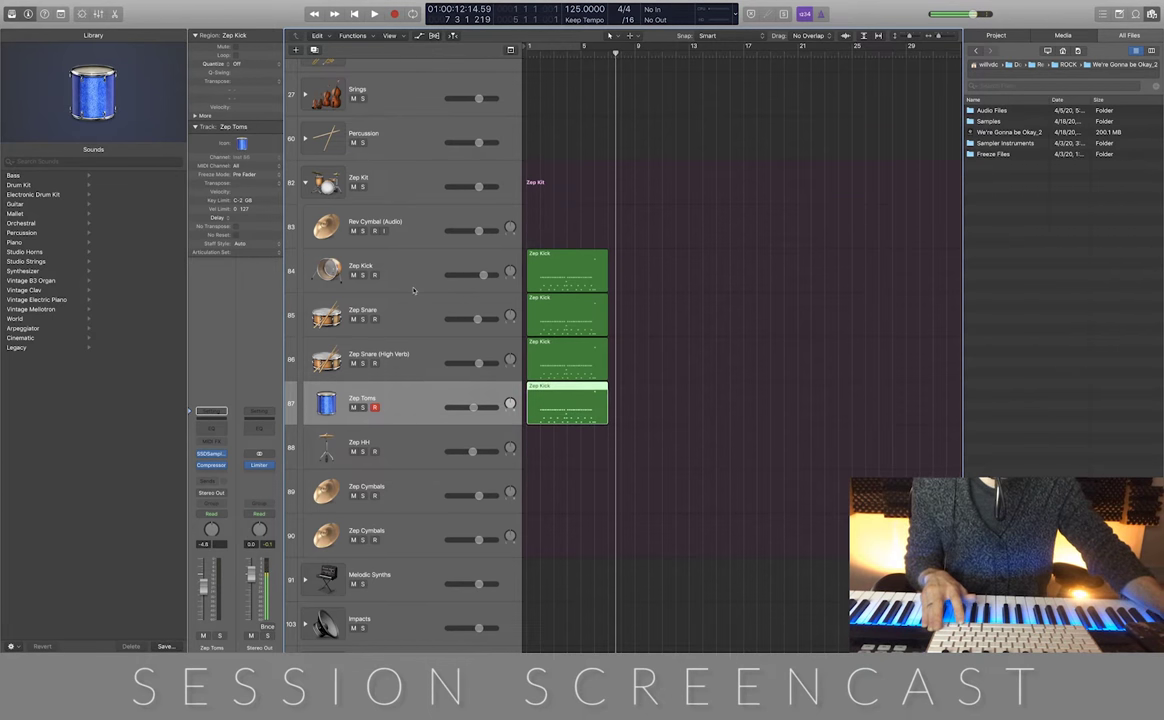
Remove all non-kick notes from the Zep Kick region
double_click(530, 270)
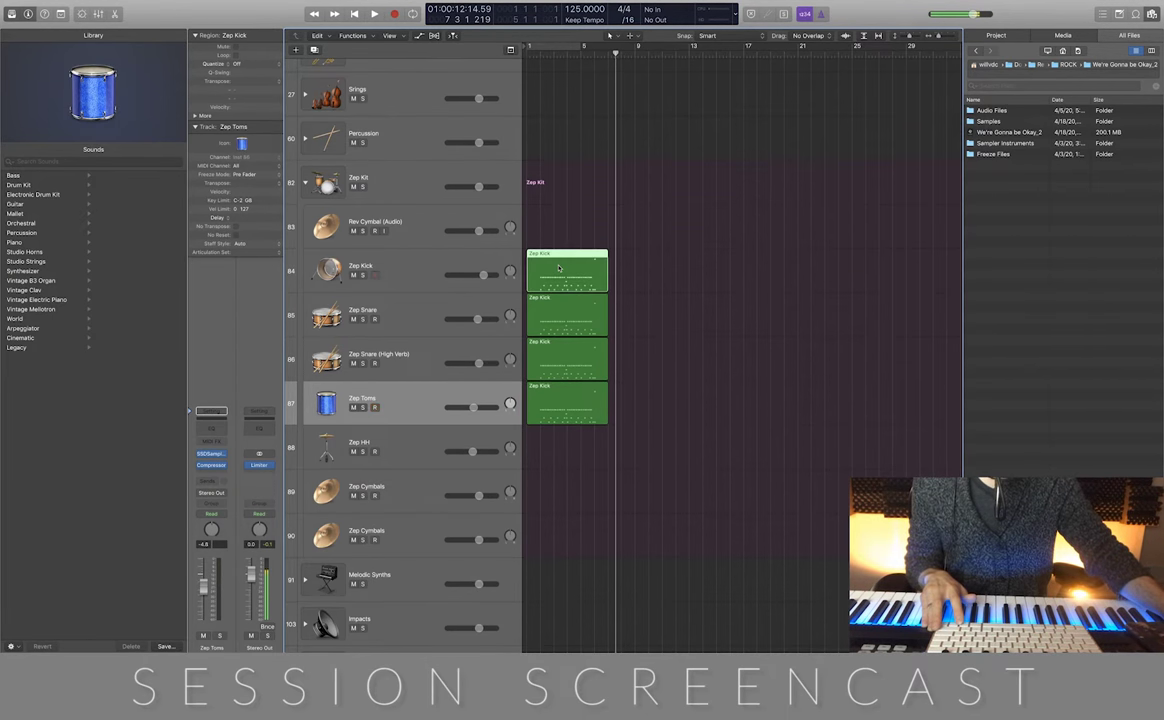
left_click(485, 414)
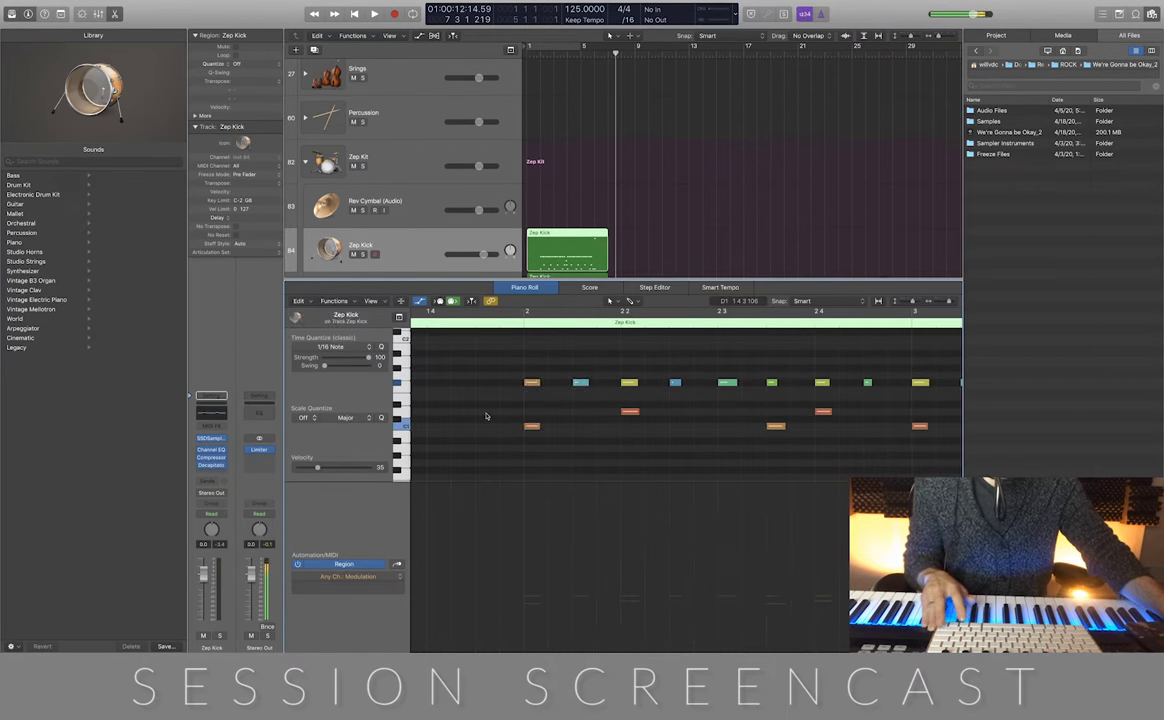
key("super+a")
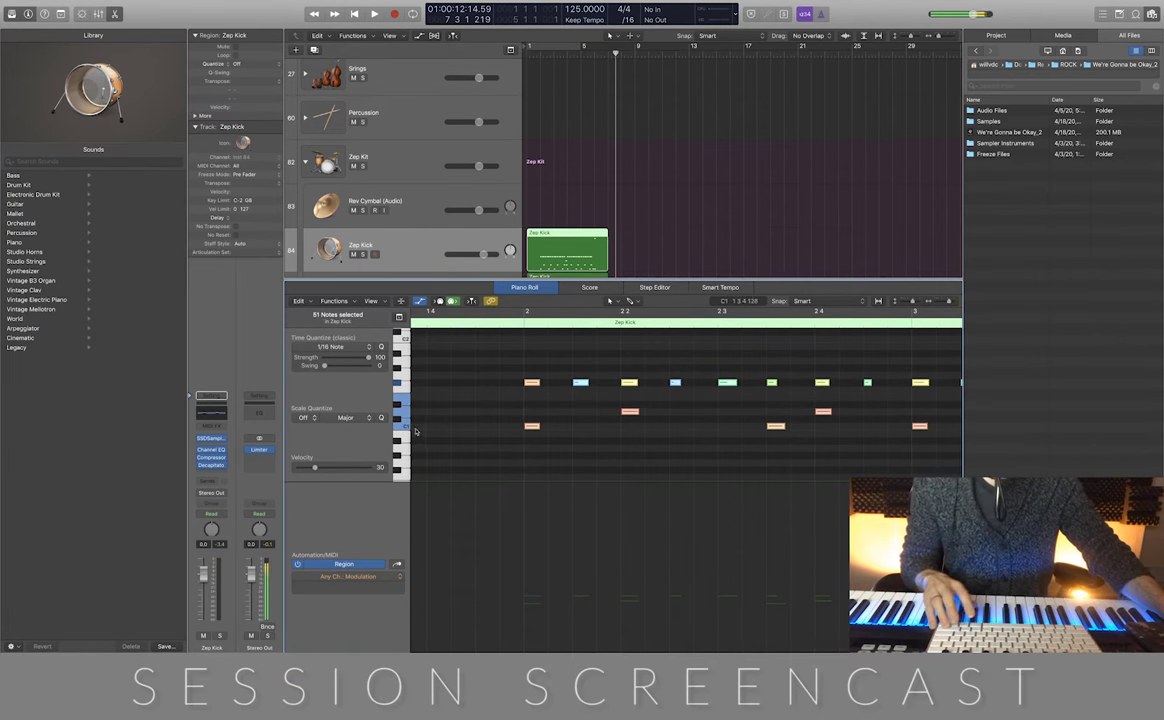
left_click(405, 427, "shift")
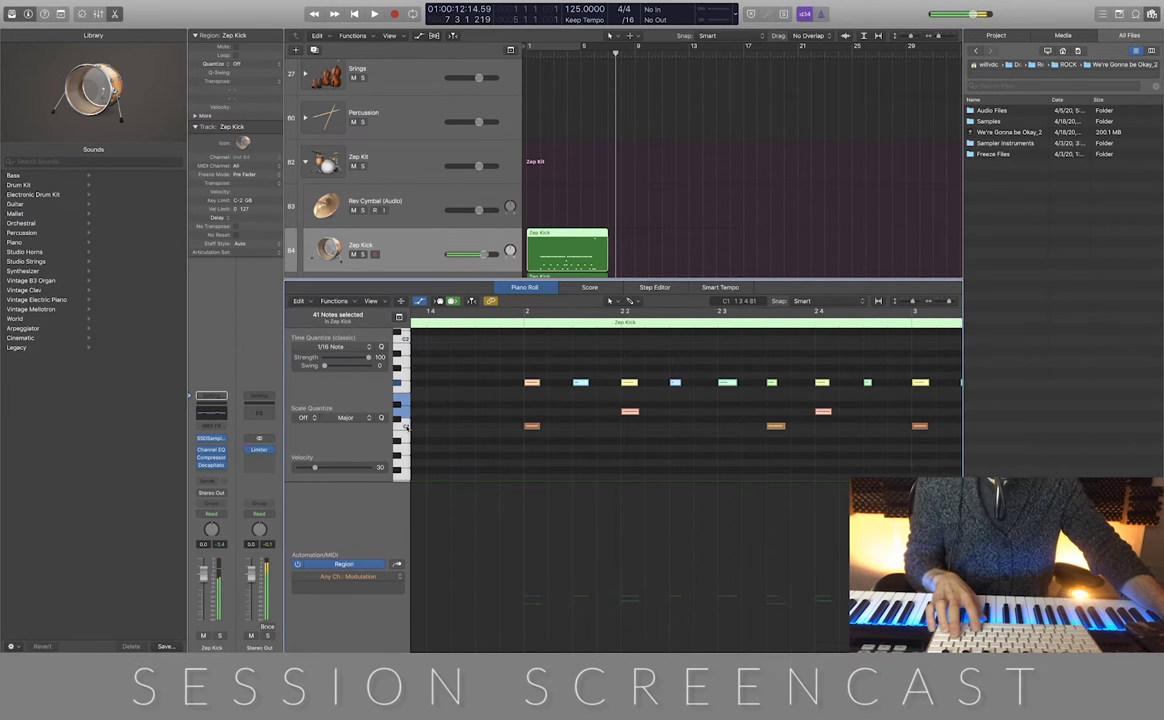
key("ctrl+x")
key("e")
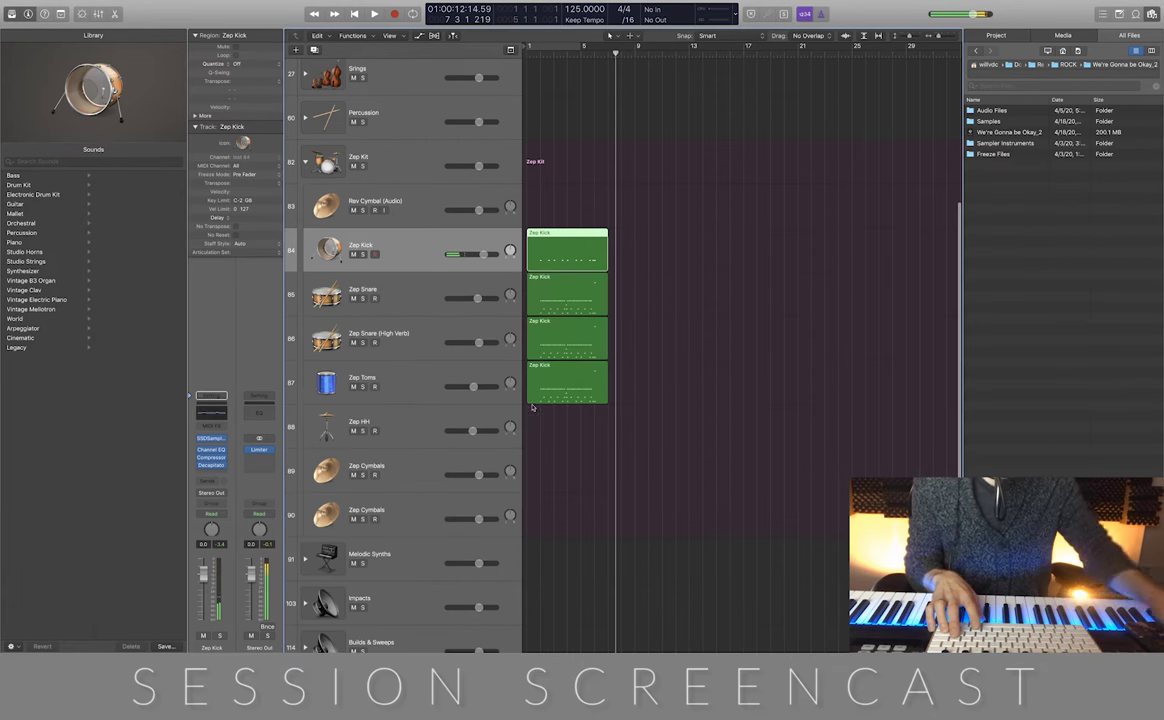
Remove all non-snare notes from the Zep Snare region
key("Down")
key("e")
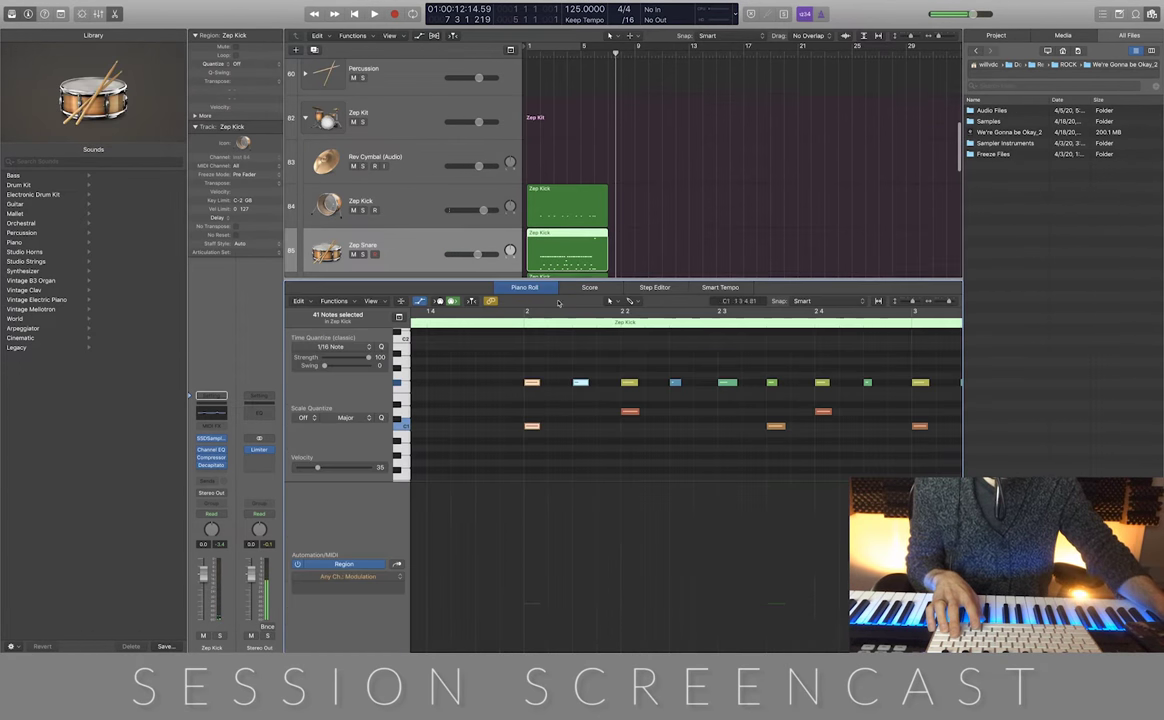
key("ctrl+a")
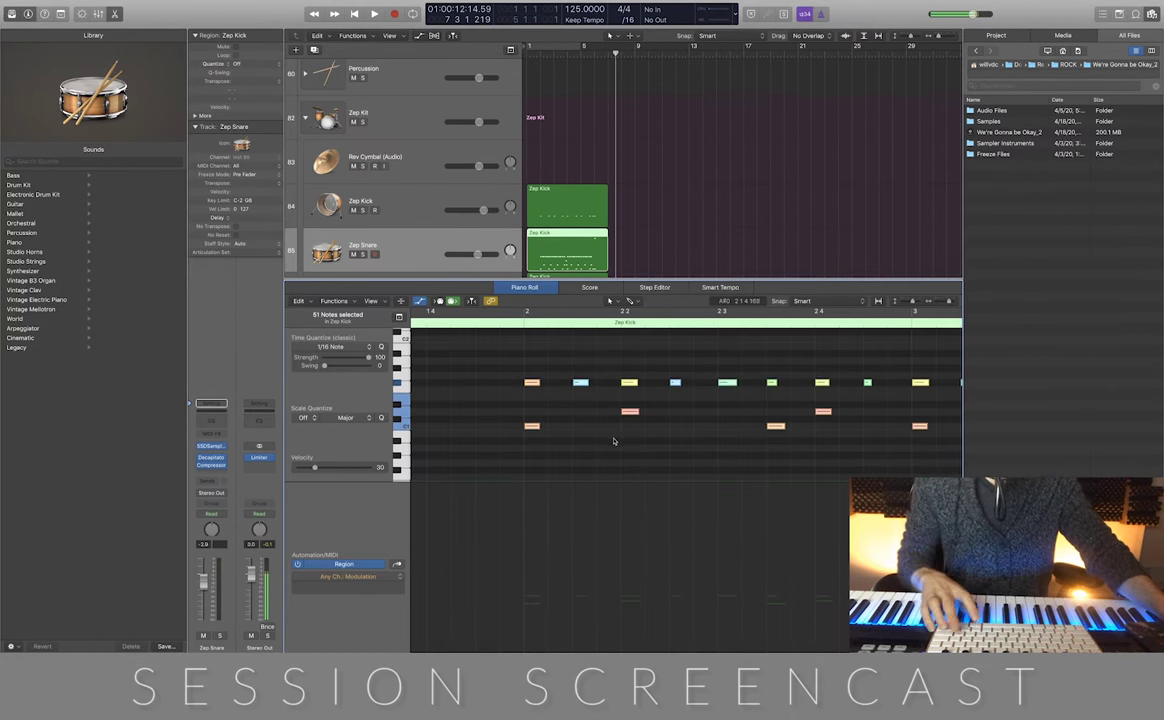
left_click(402, 411, "shift")
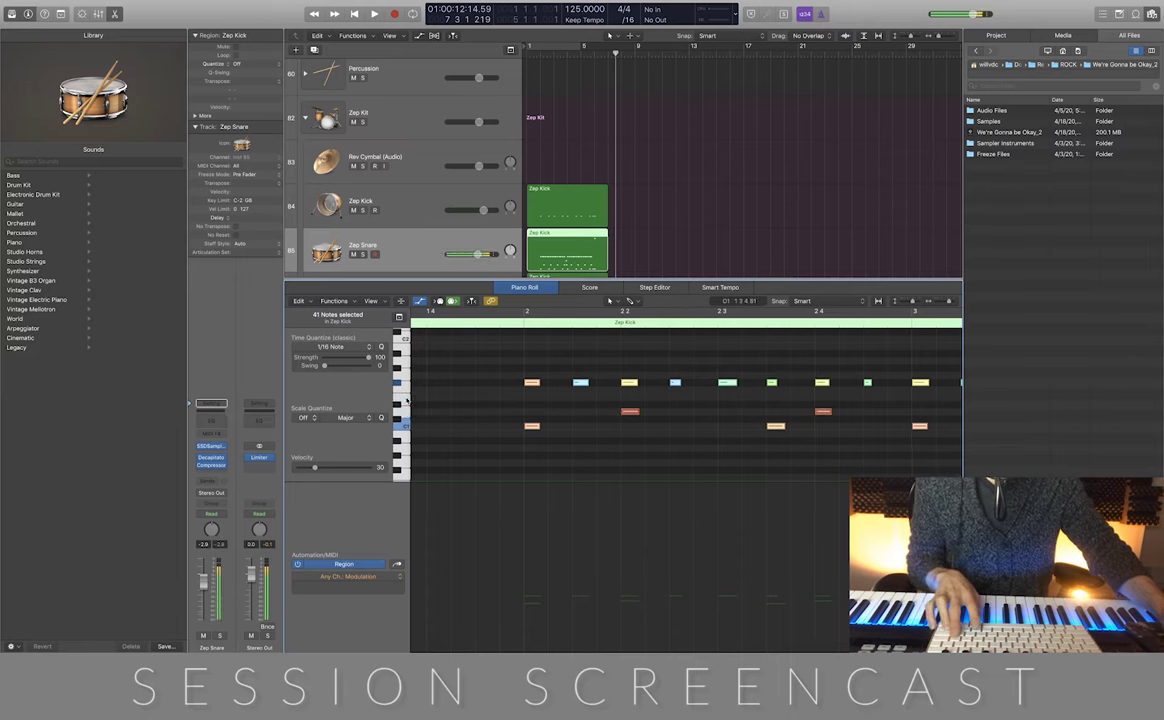
key("Delete")
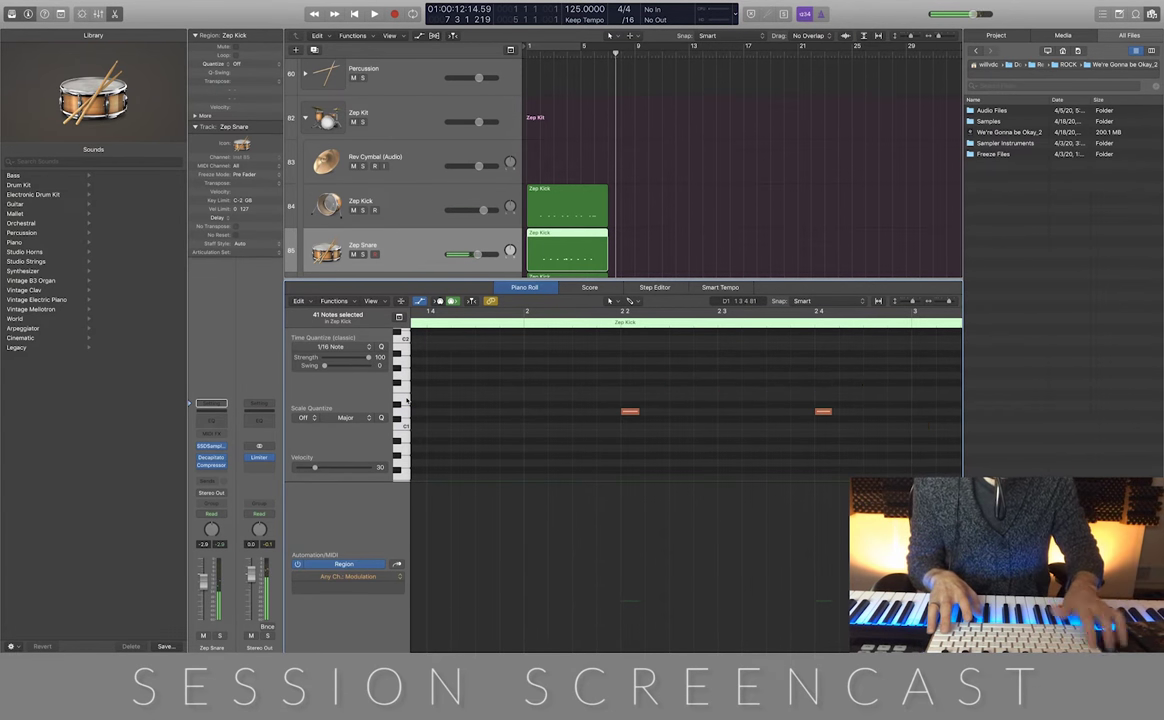
key("e")
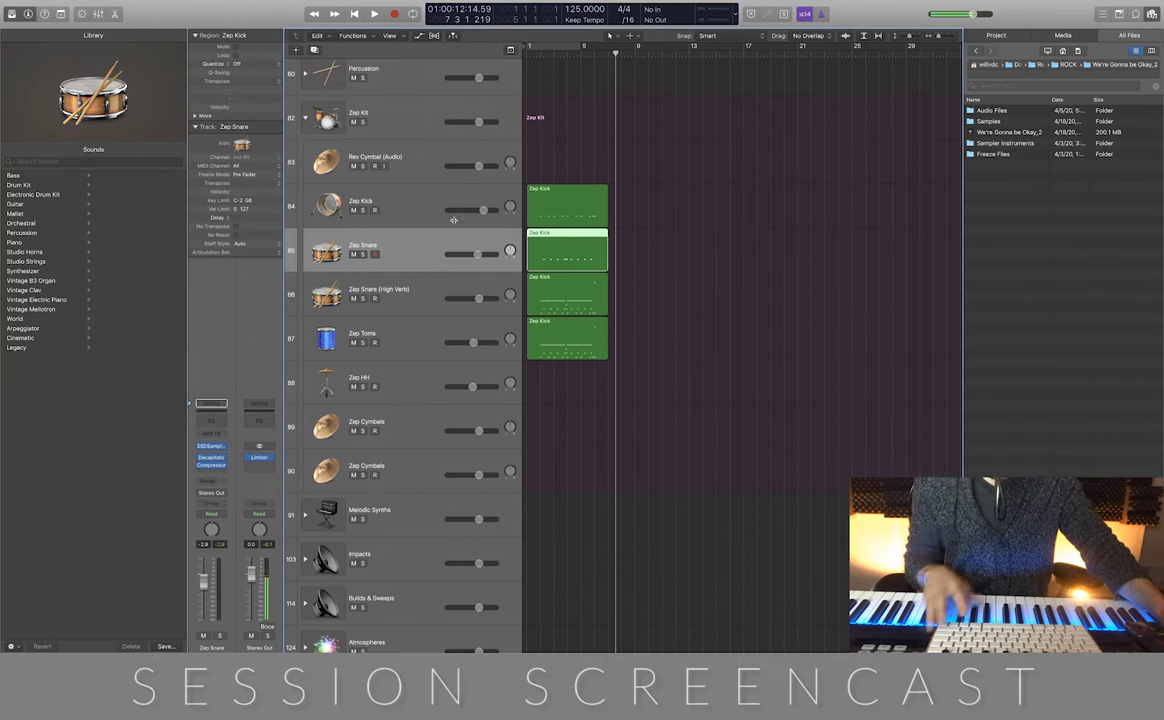
Delete all four drum regions and collapse the Zep Kit stack
left_click_drag(570, 150, 616, 403)
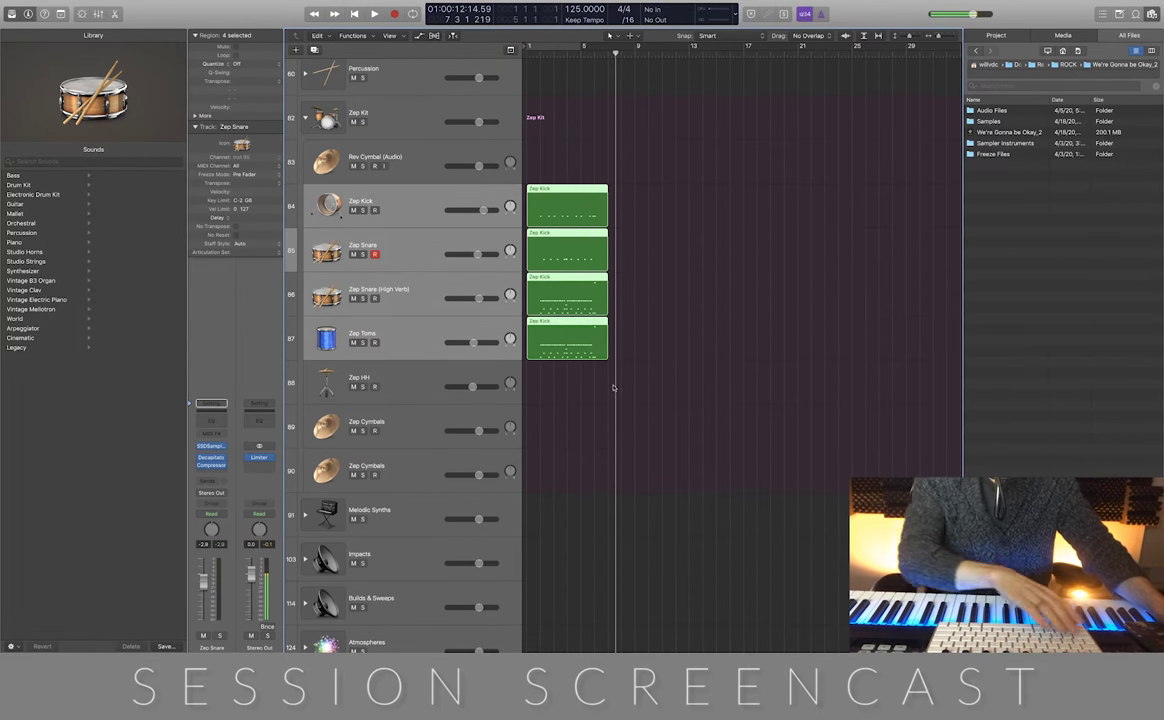
key("Delete")
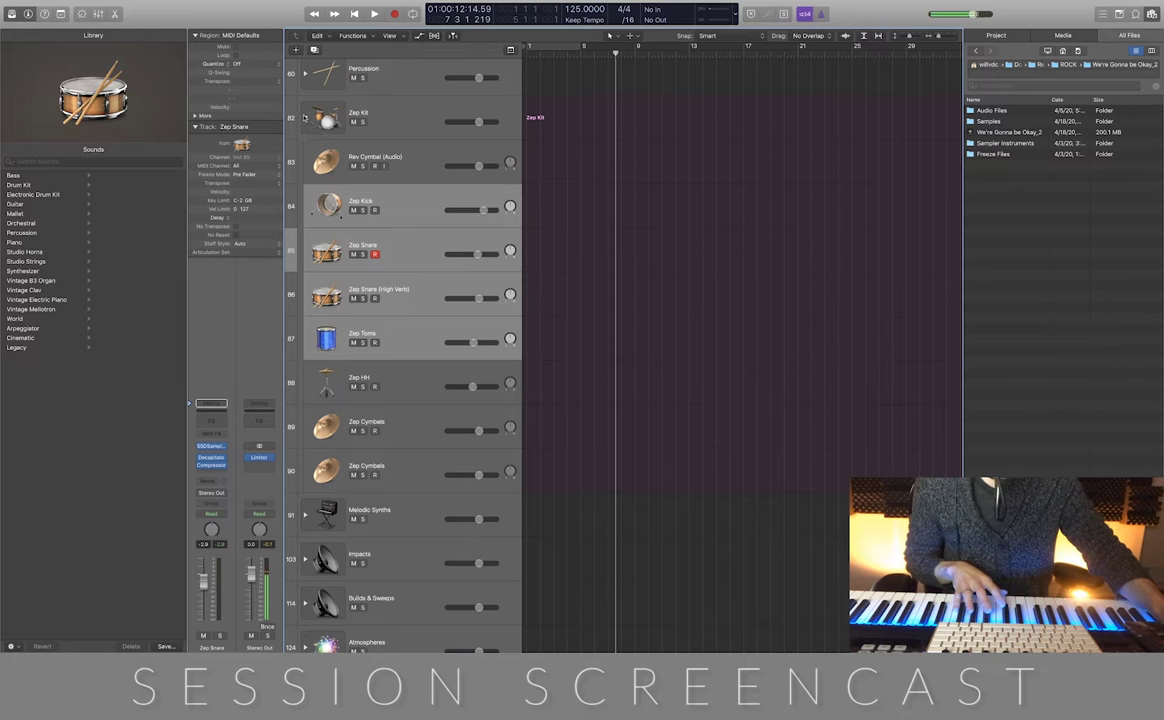
left_click(304, 117)
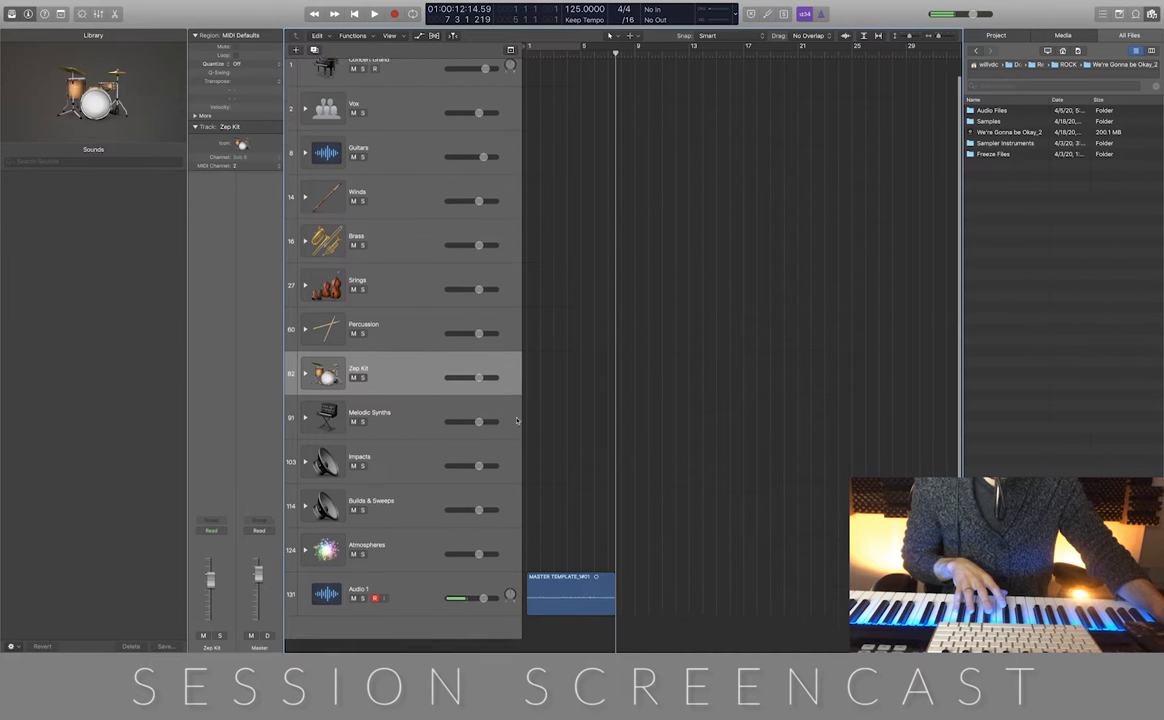
Expand the Melodic Synths stack and select its Classic Arp track
left_click(305, 432)
scroll(600, 416, "down", 3)
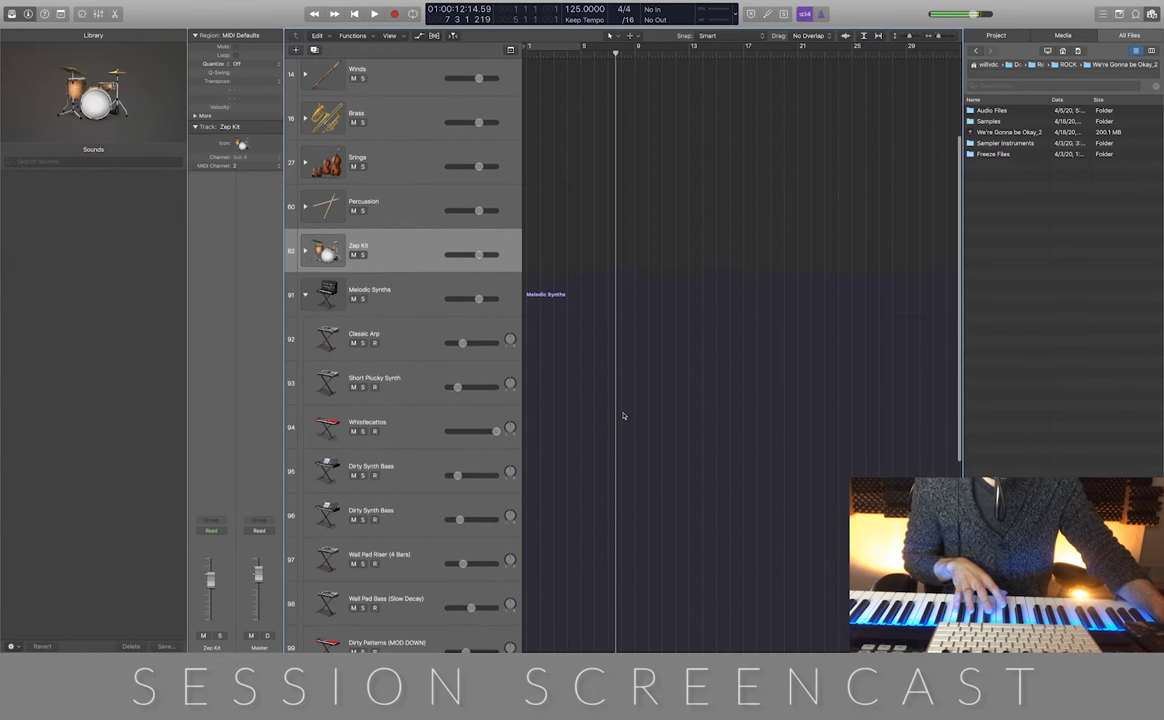
scroll(623, 415, "down", 2)
left_click(405, 263)
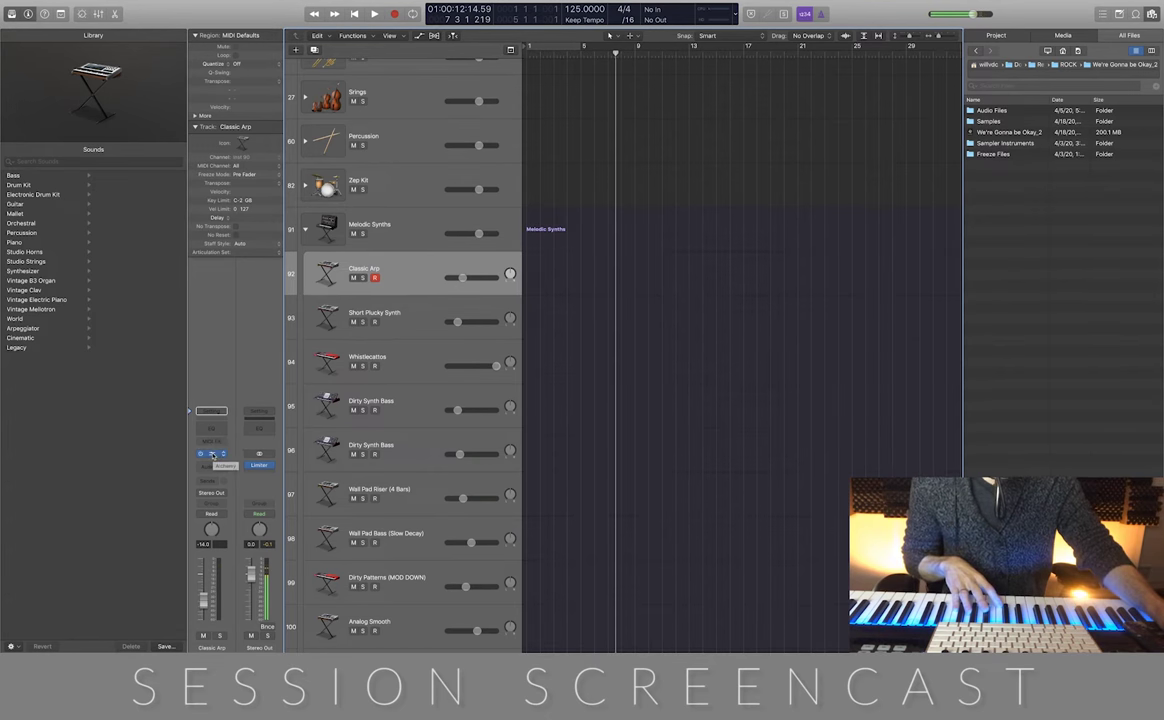
Open the Classic Arp track's Alchemy synth and position its window clear of the track list
key("v")
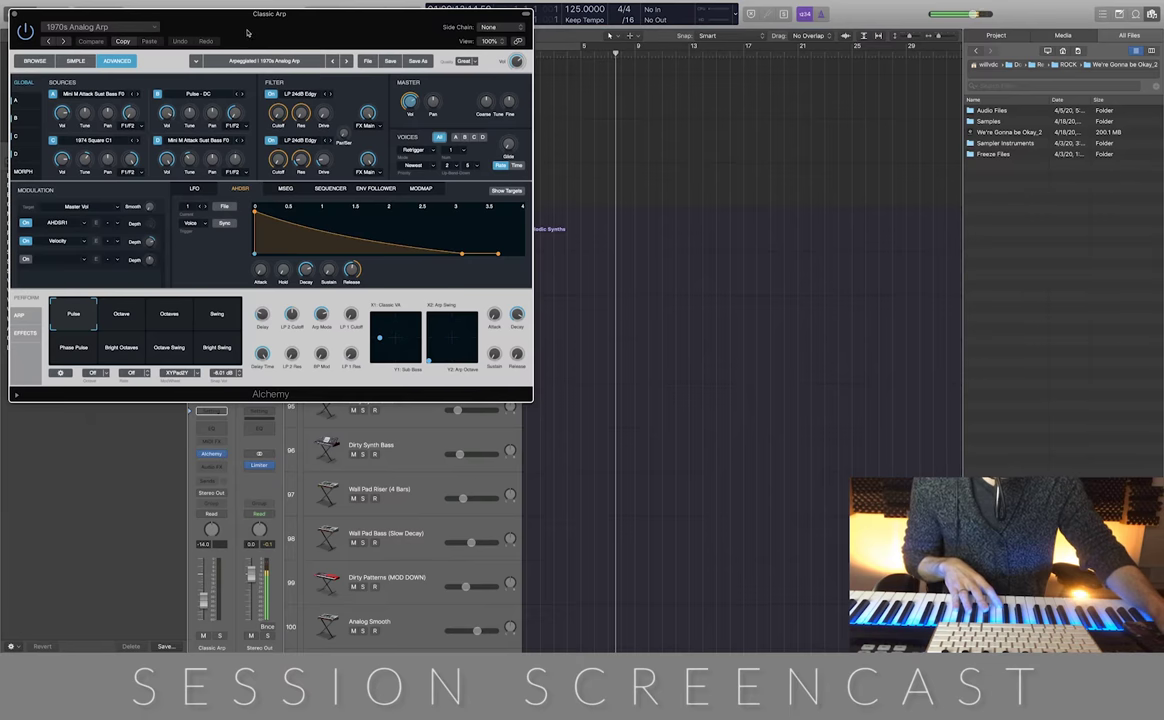
left_click_drag(247, 33, 769, 135)
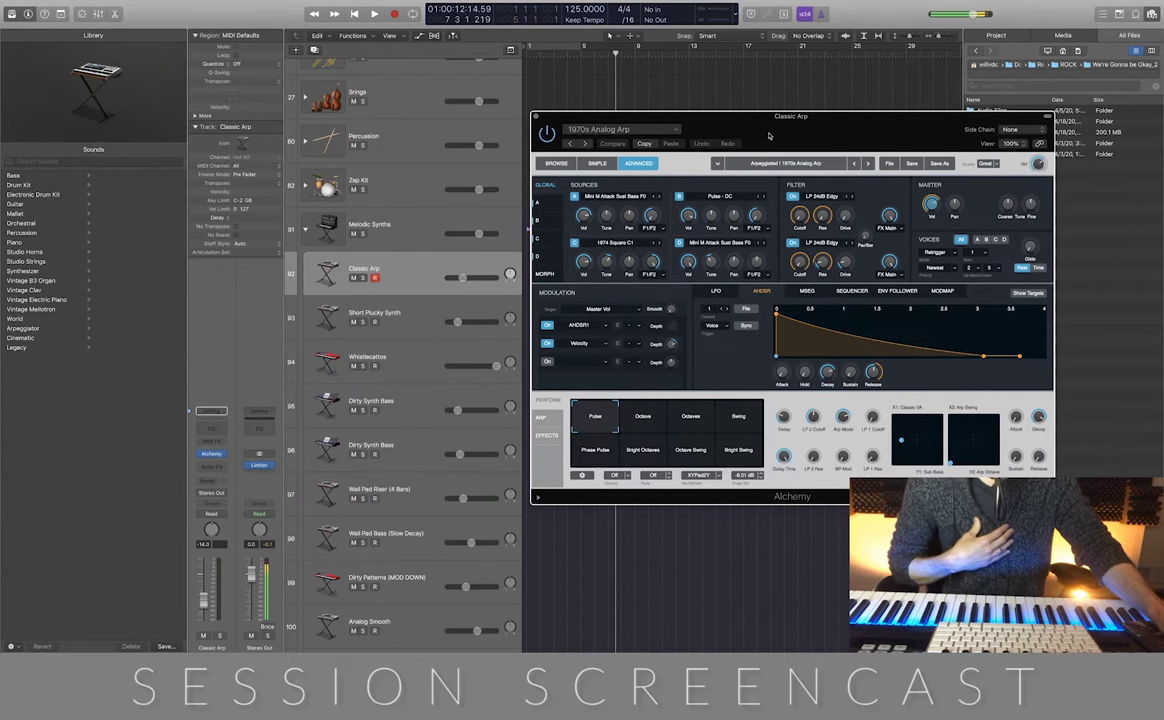
left_click_drag(769, 135, 765, 124)
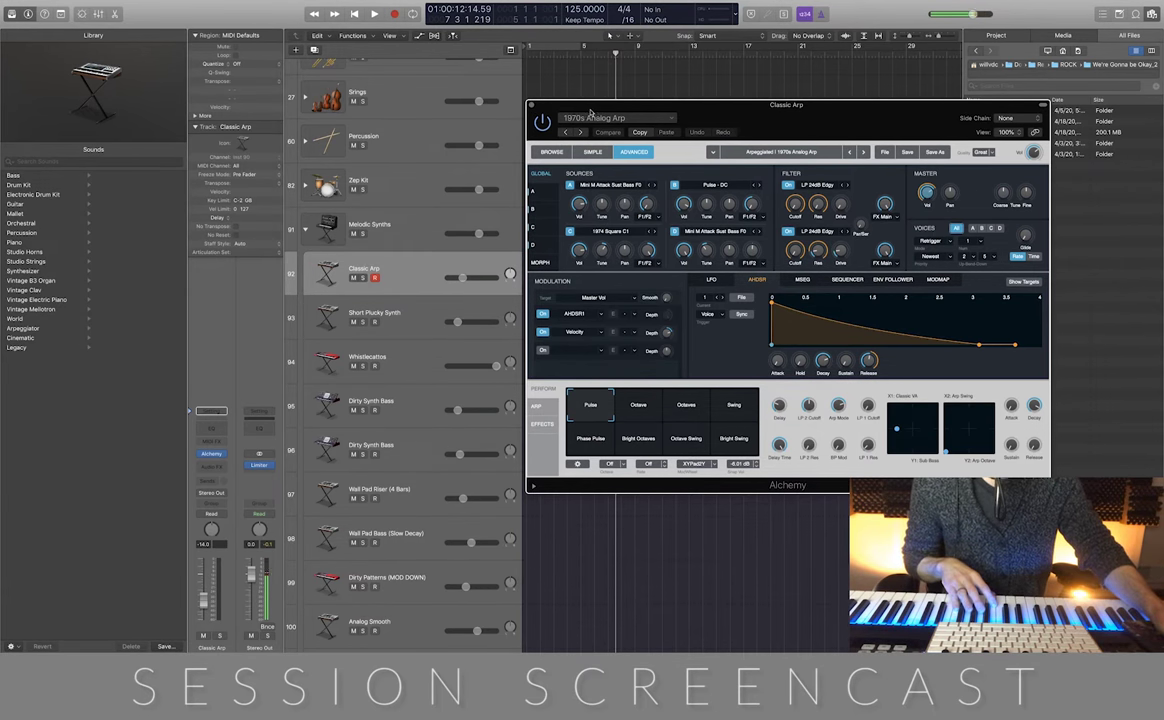
mouse_move(552, 103)
left_mouse_down()
mouse_move(459, 81)
mouse_move(545, 68)
mouse_move(554, 78)
left_mouse_up()
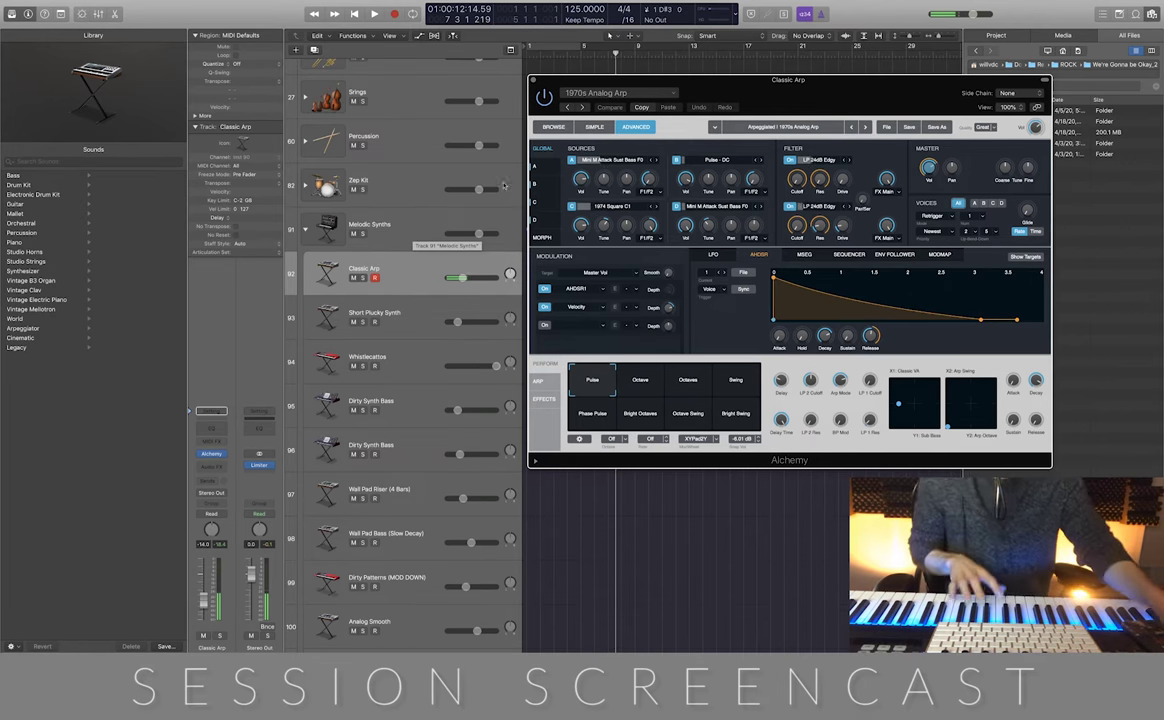
left_click_drag(600, 80, 444, 76)
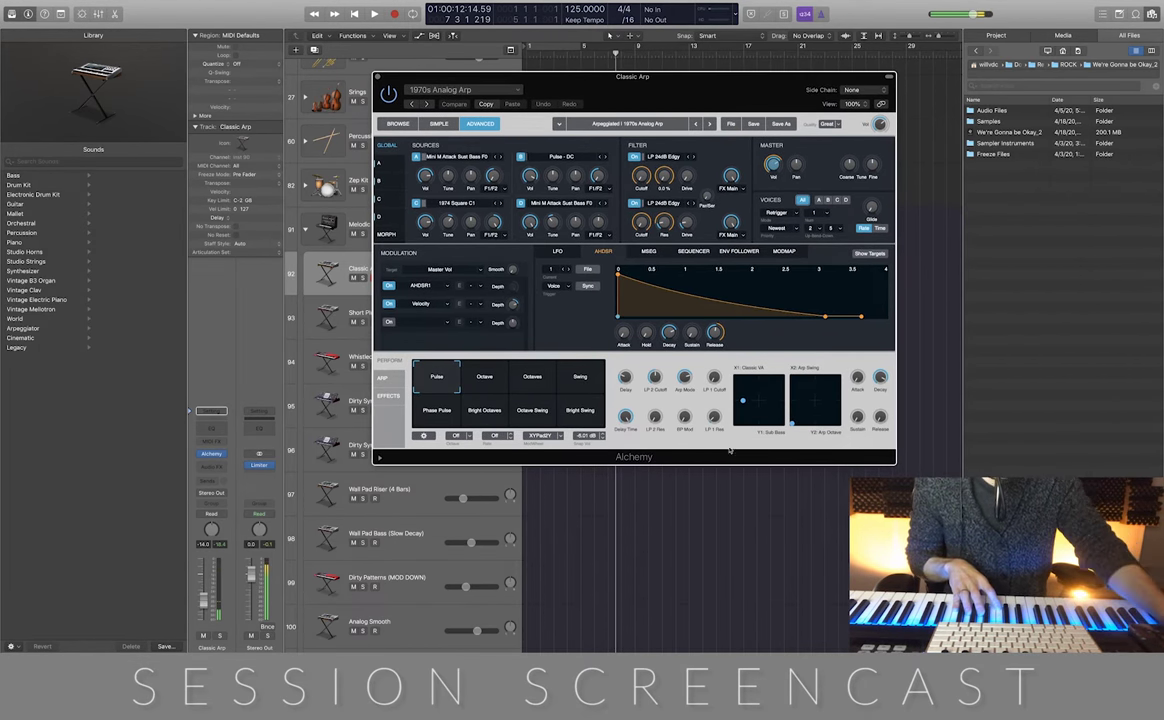
View Alchemy's Effects page and Arp step pattern, then close the synth window
left_click(387, 396)
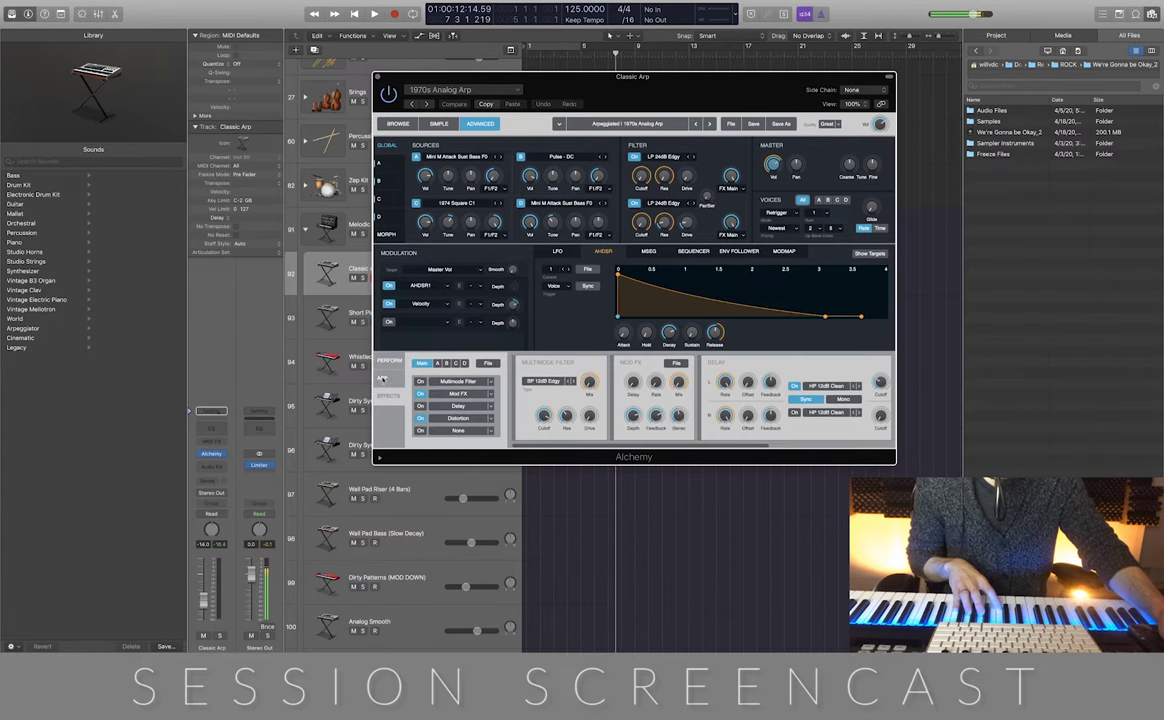
left_click(382, 378)
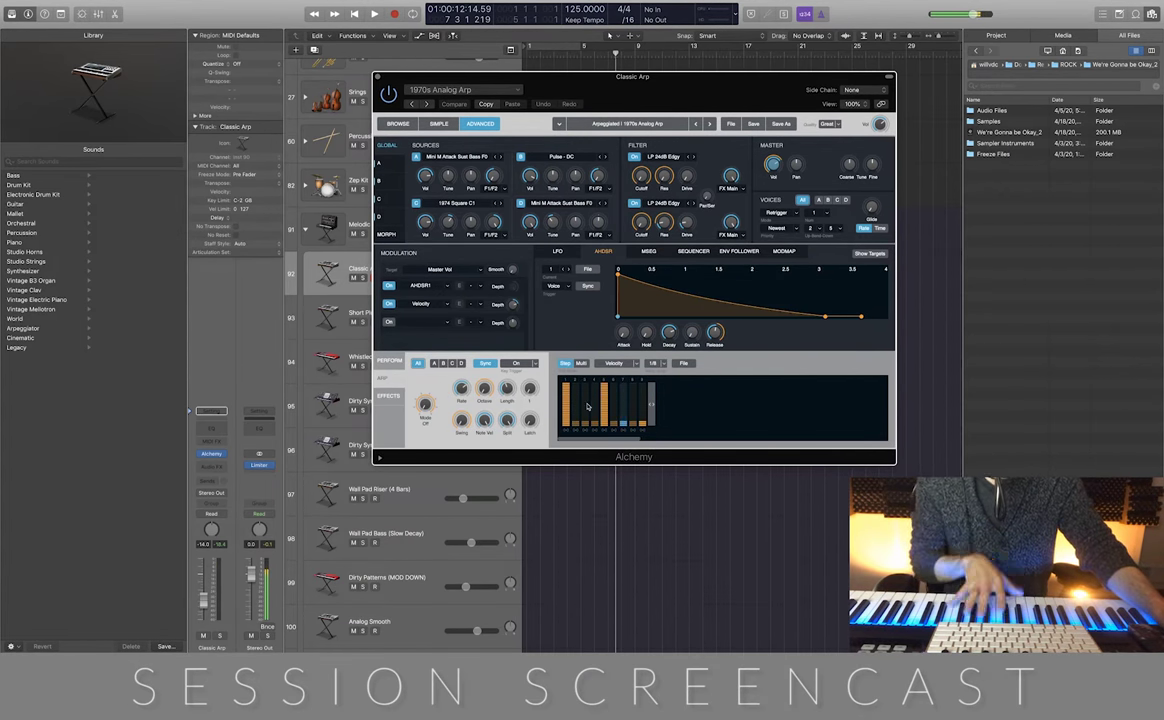
key("super+w")
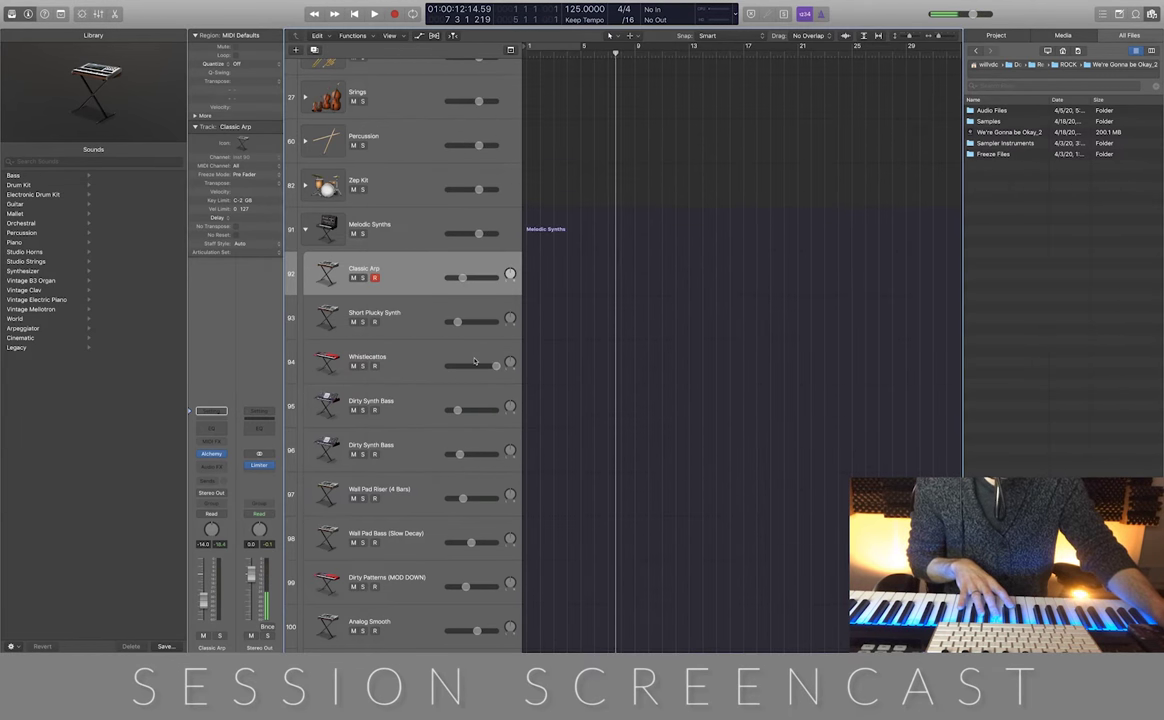
Select Short Plucky Synth, then Whistlecattos, and open Whistlecattos' Kontakt 5 instrument
left_click(420, 319)
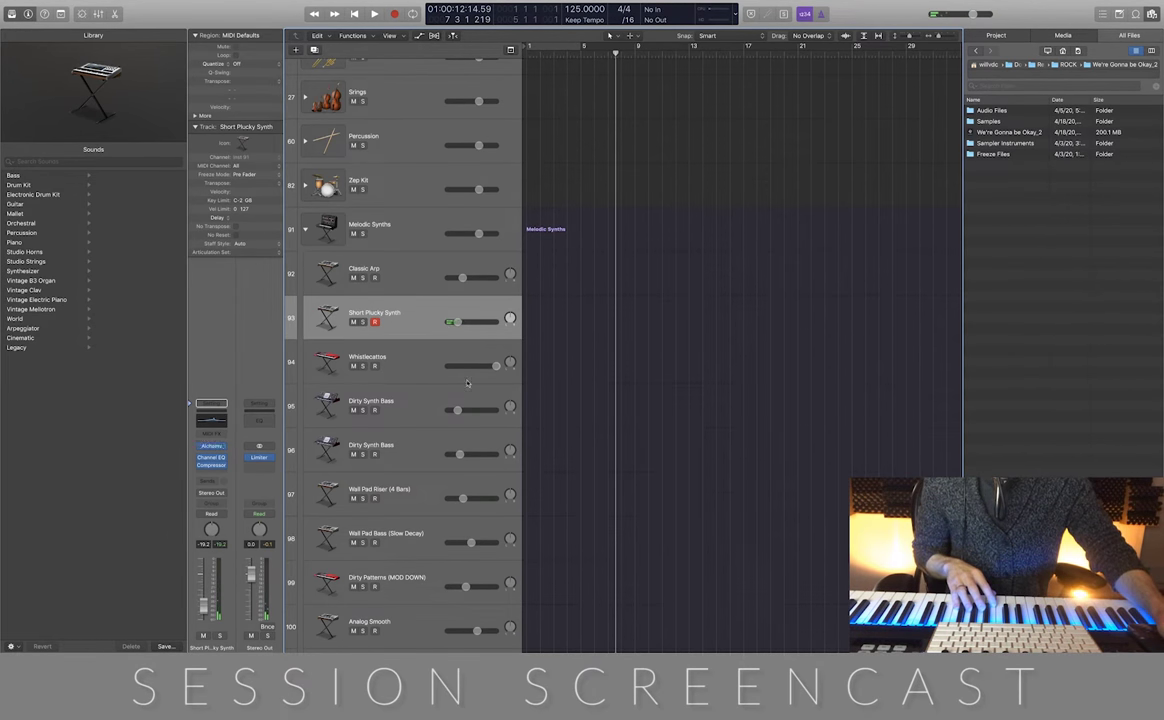
left_click(403, 362)
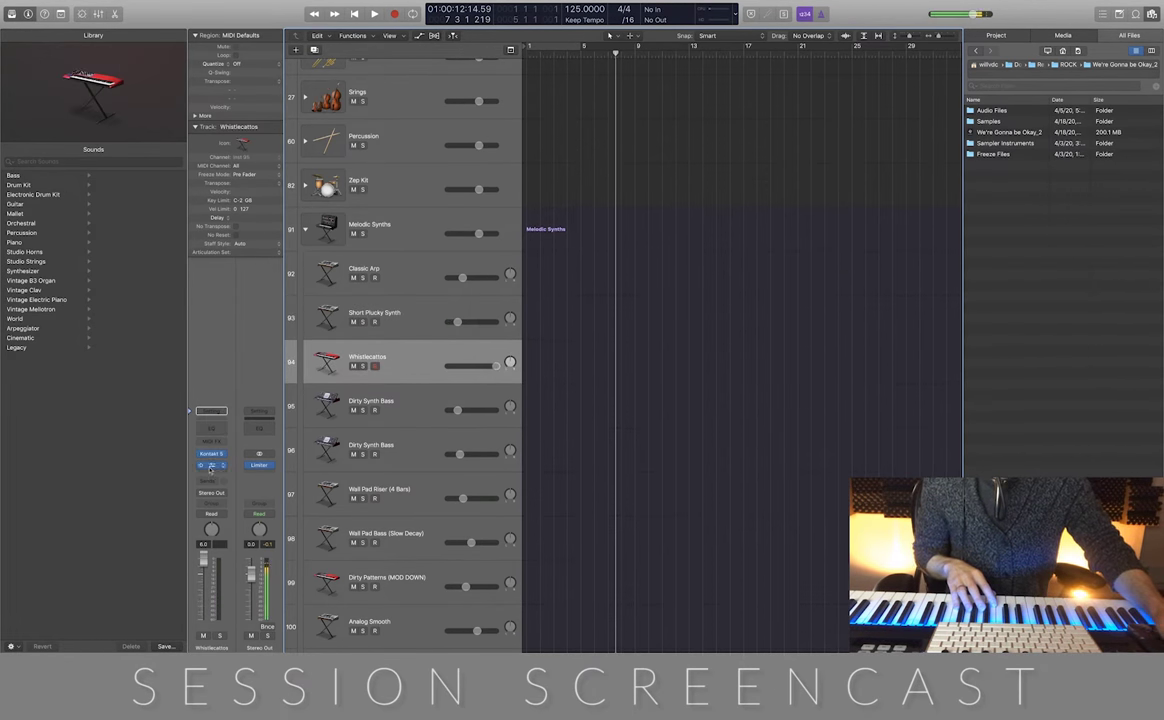
left_click(224, 457)
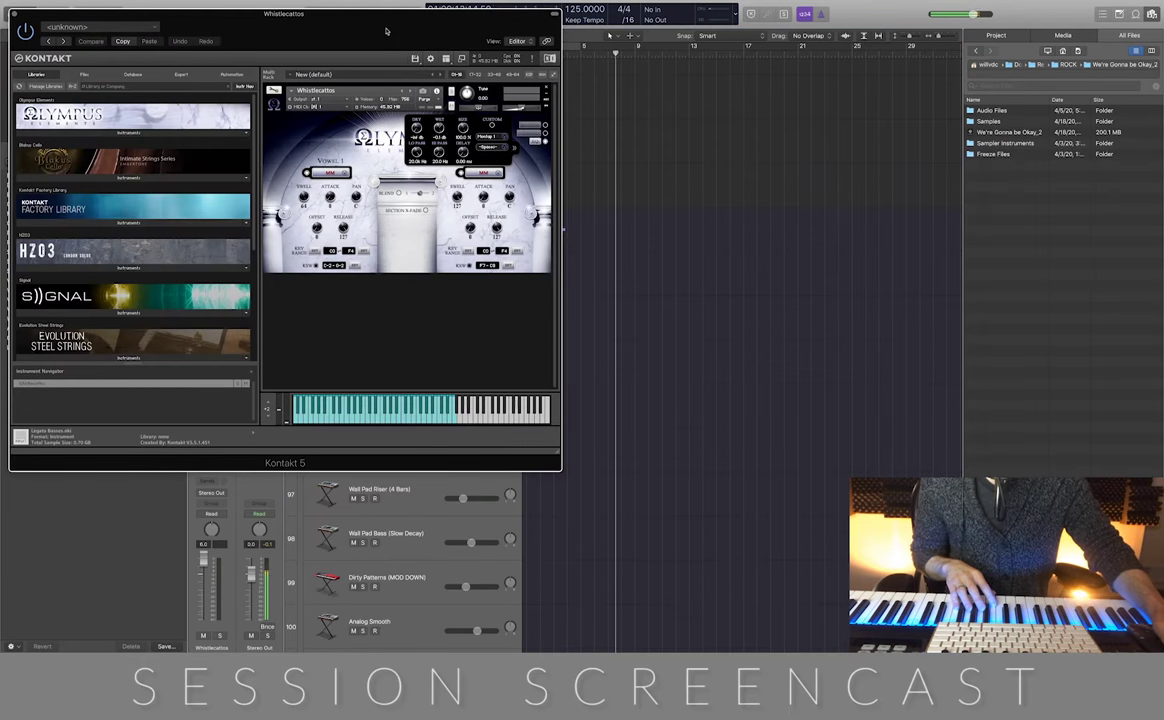
Close Whistlecattos' Kontakt 5 and Space Designer windows and select track 95 Dirty Synth Bass
left_click_drag(369, 27, 865, 60)
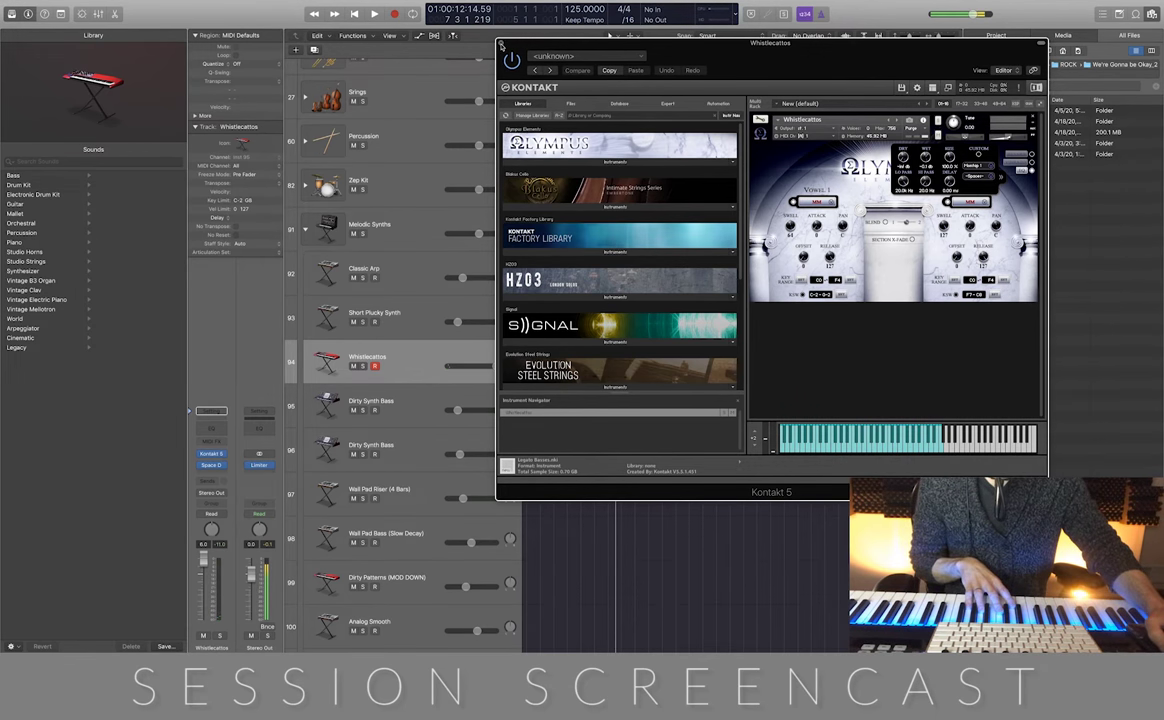
left_click_drag(502, 46, 334, 52)
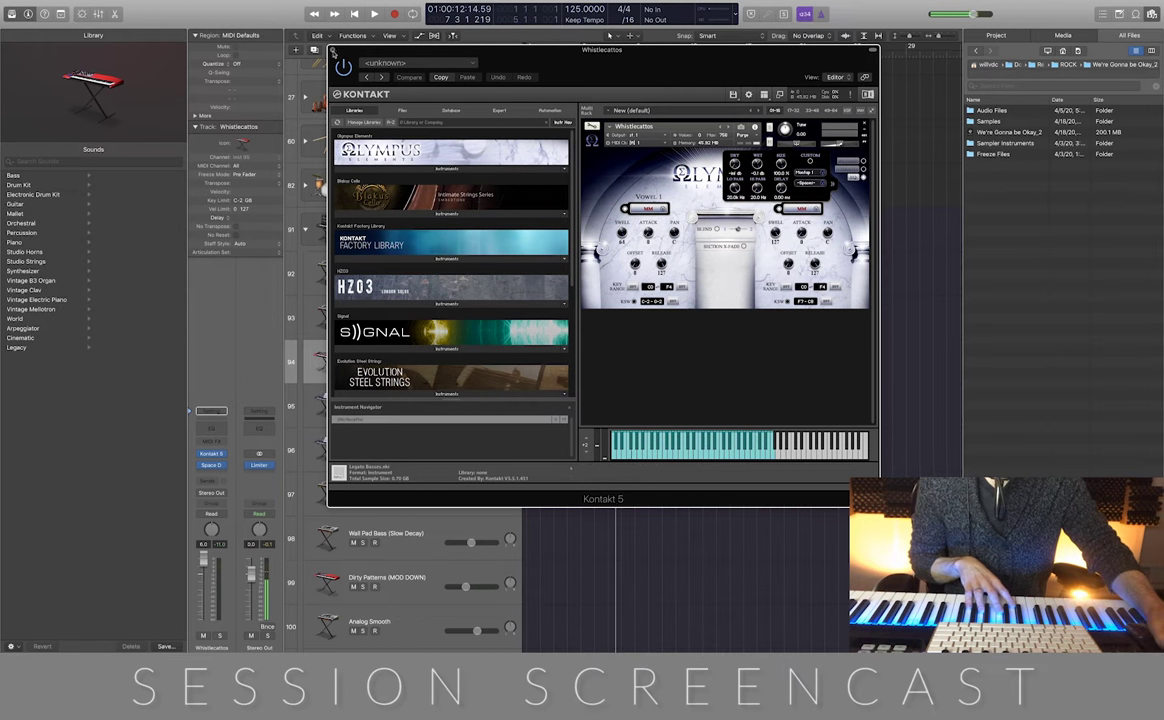
left_click(333, 50)
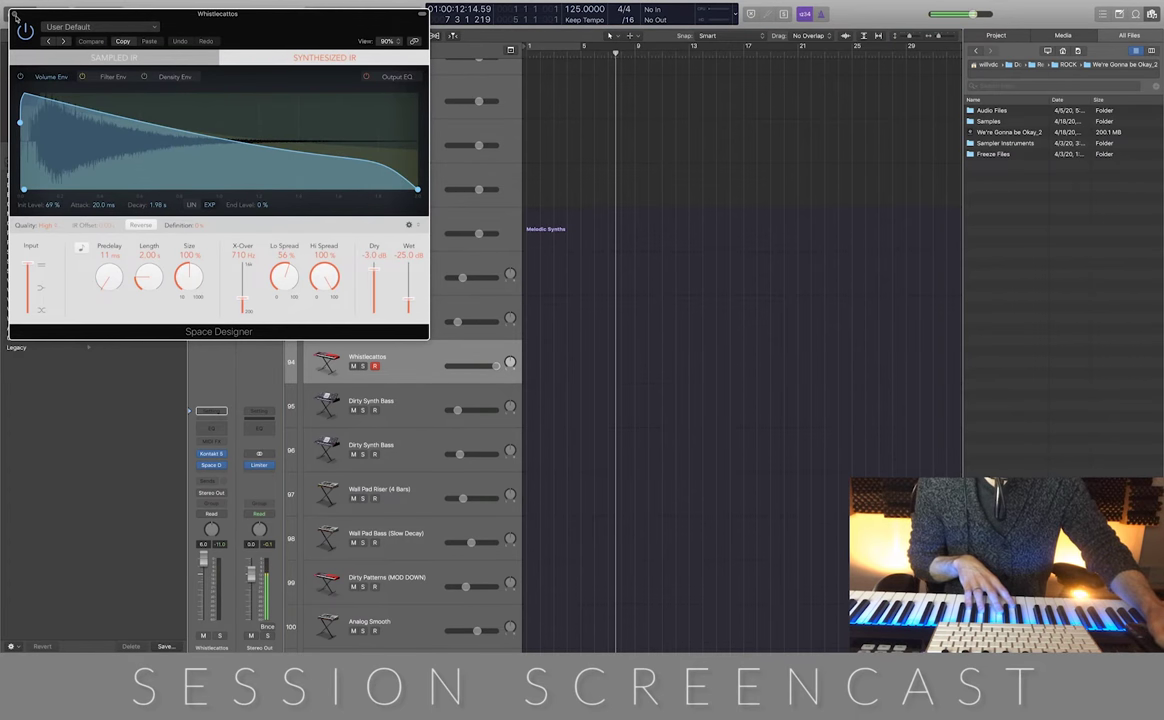
left_click(14, 15)
left_click(421, 404)
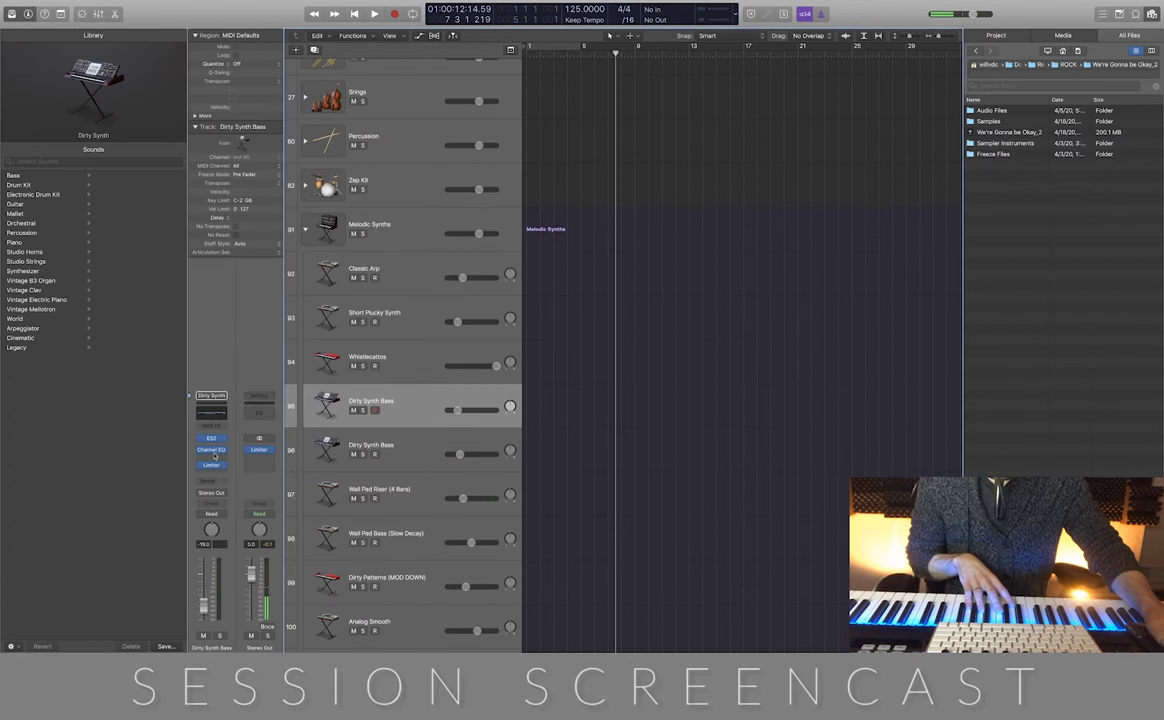
Audition track 95's ES2, then check its Channel EQ and Limiter, closing each window
left_click(211, 439)
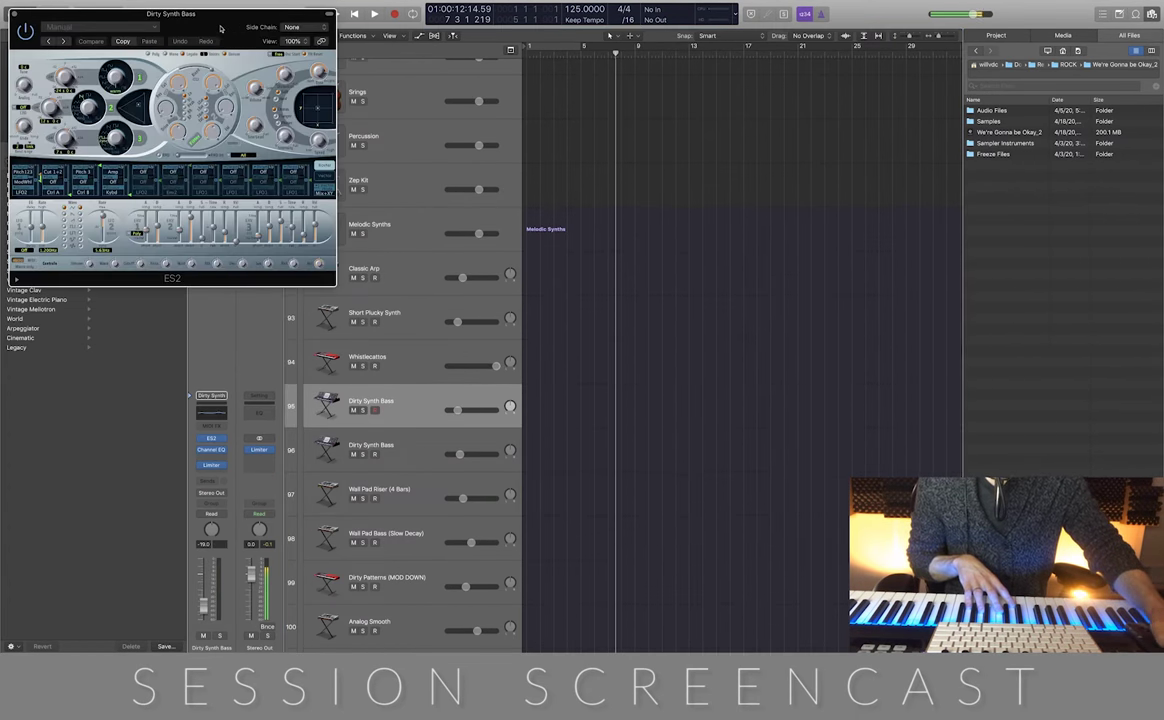
left_click_drag(220, 28, 846, 98)
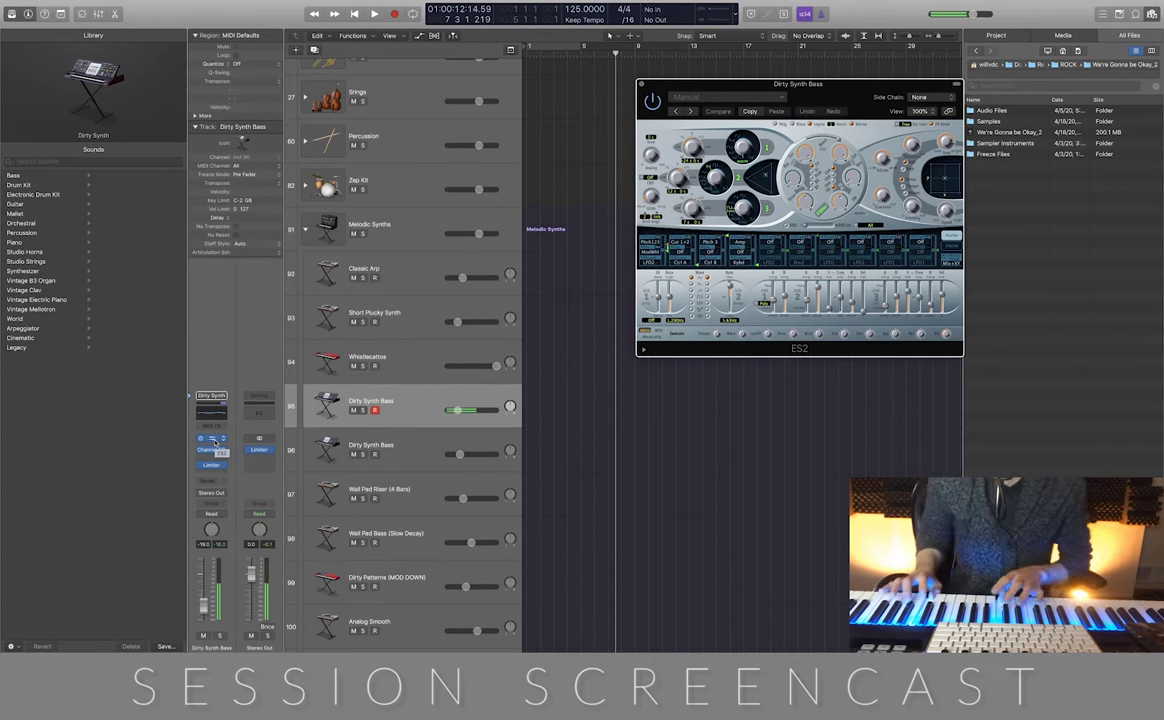
left_click(642, 84)
left_click(222, 412)
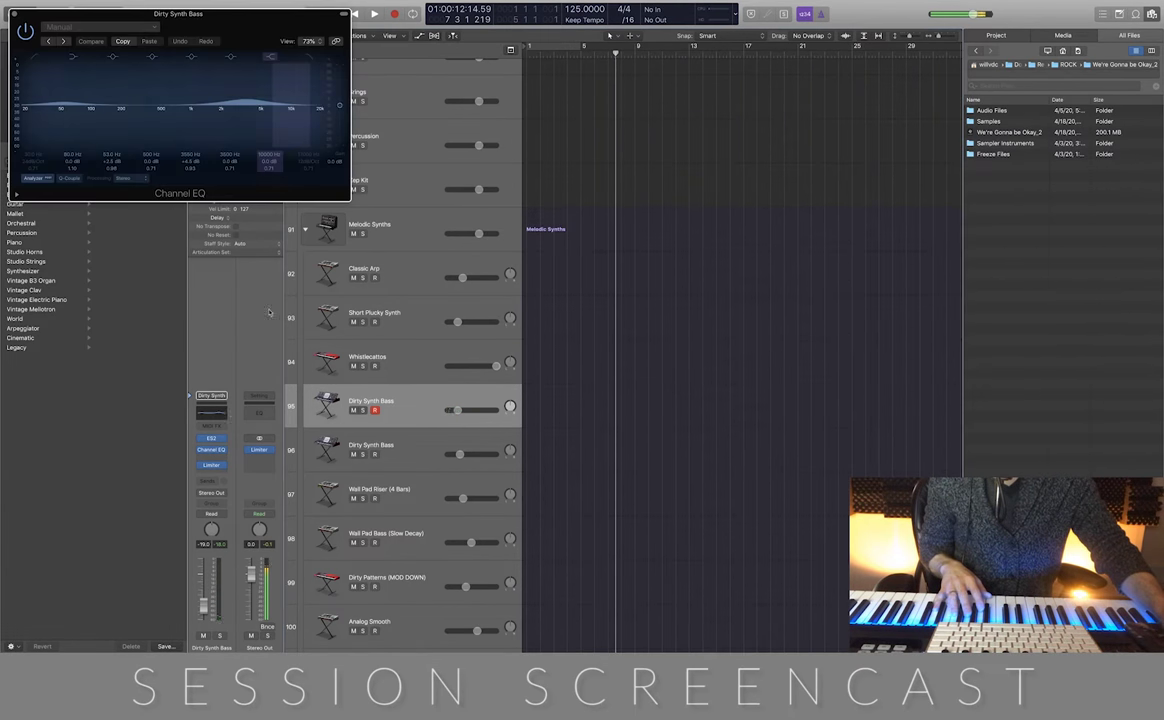
left_click(211, 464)
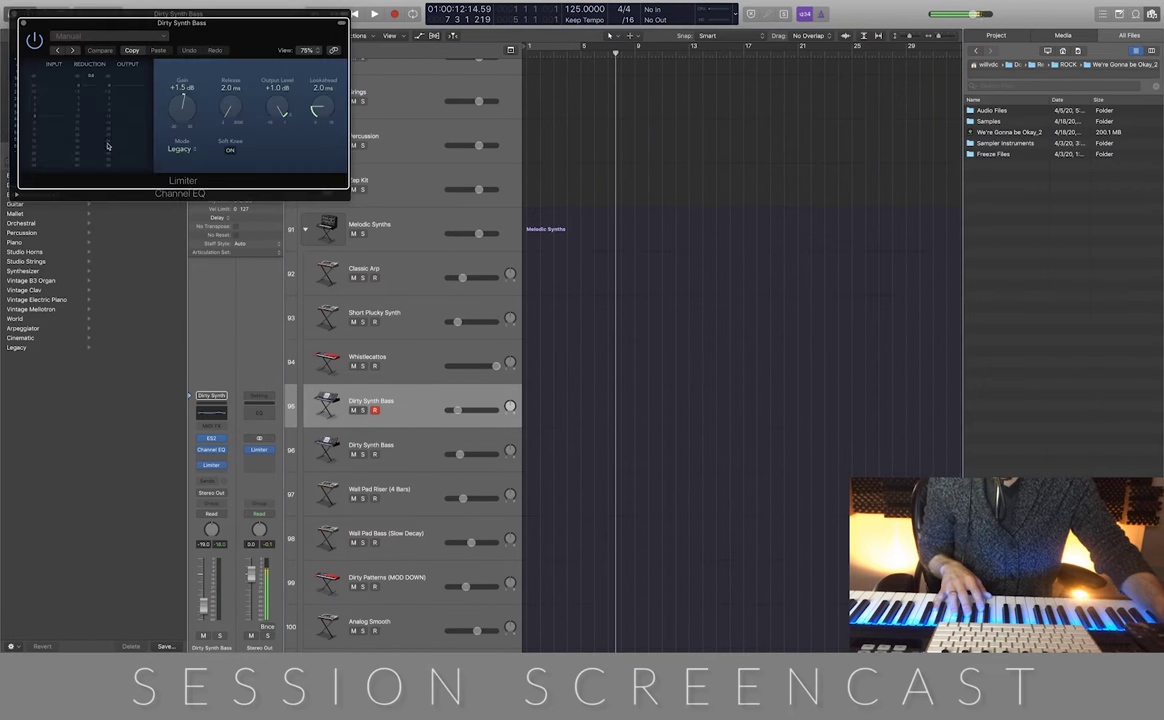
left_click(24, 23)
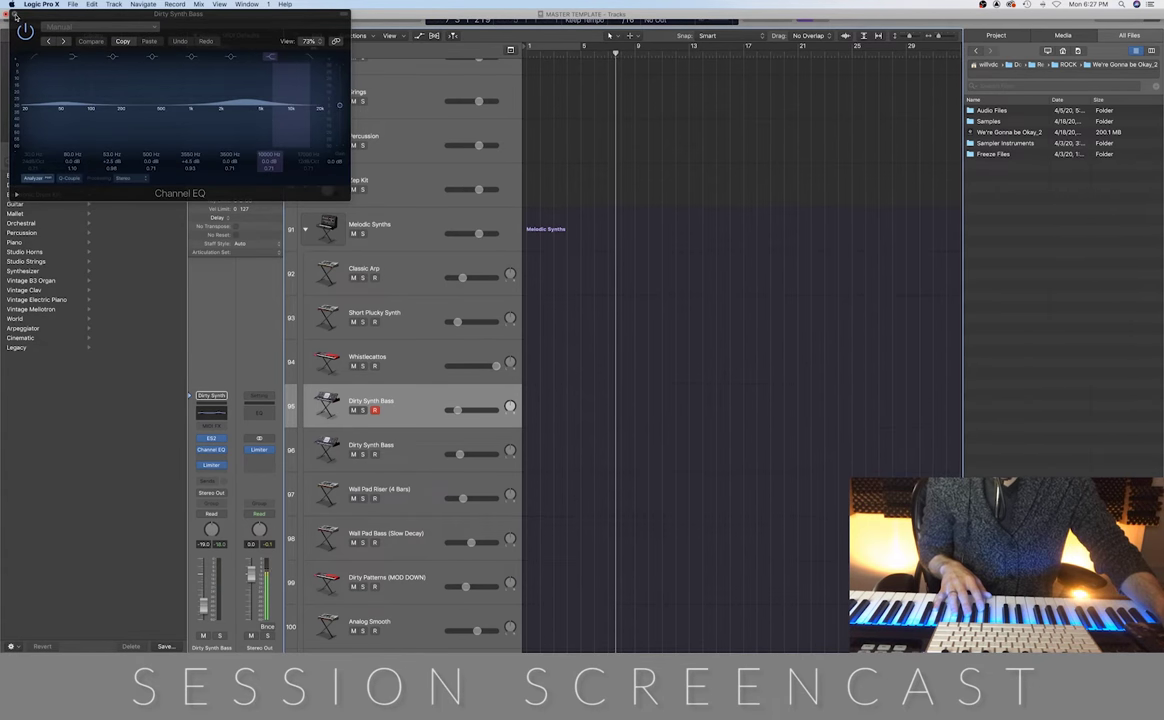
left_click(16, 16)
Audition the second Dirty Synth Bass track's ES2, then select Wall Pad Riser (4 Bars)
left_click(423, 443)
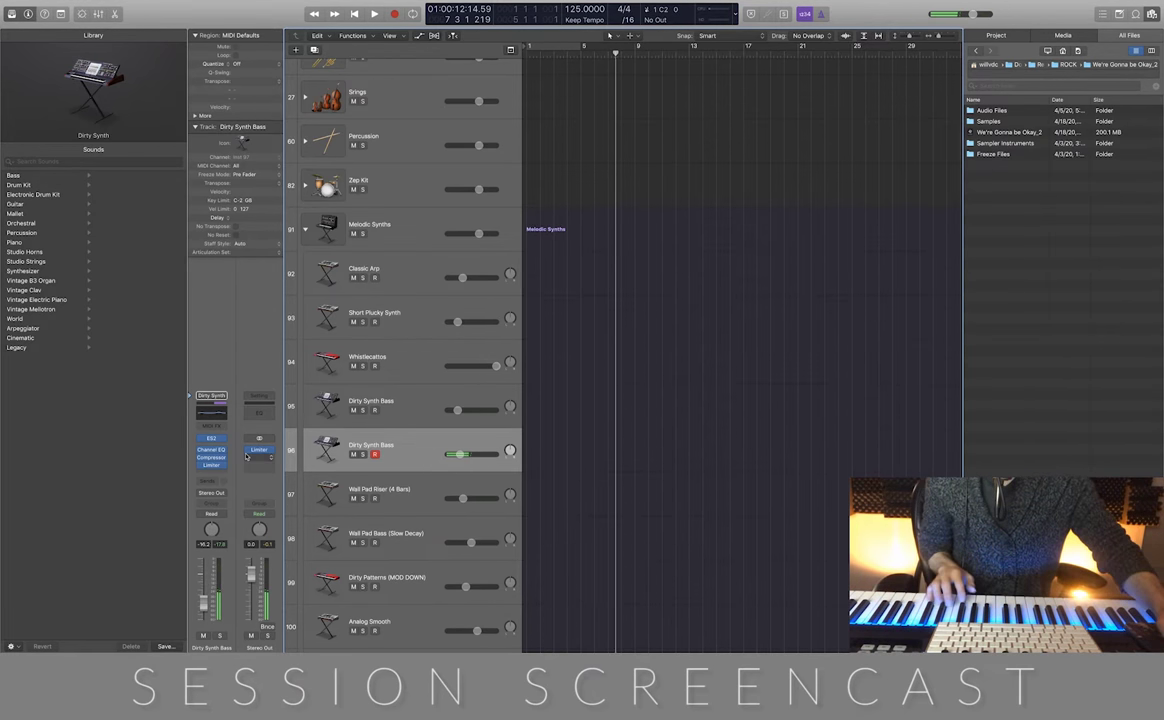
left_click(211, 438)
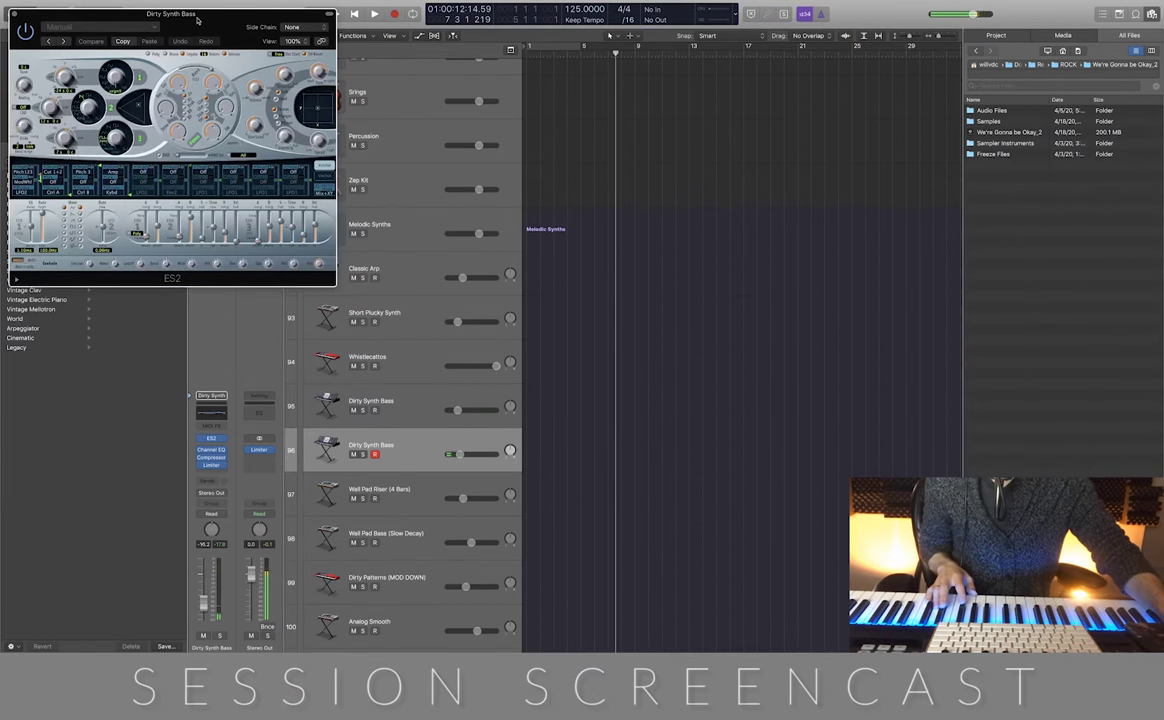
left_click_drag(197, 18, 733, 66)
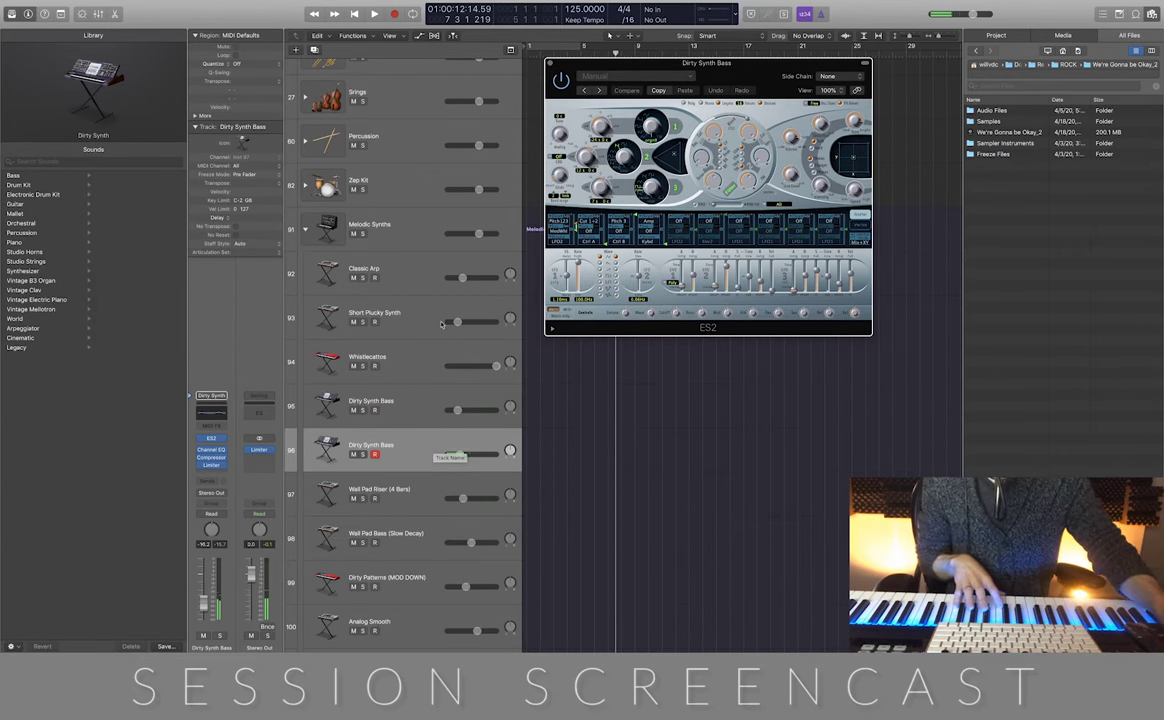
key("super+w")
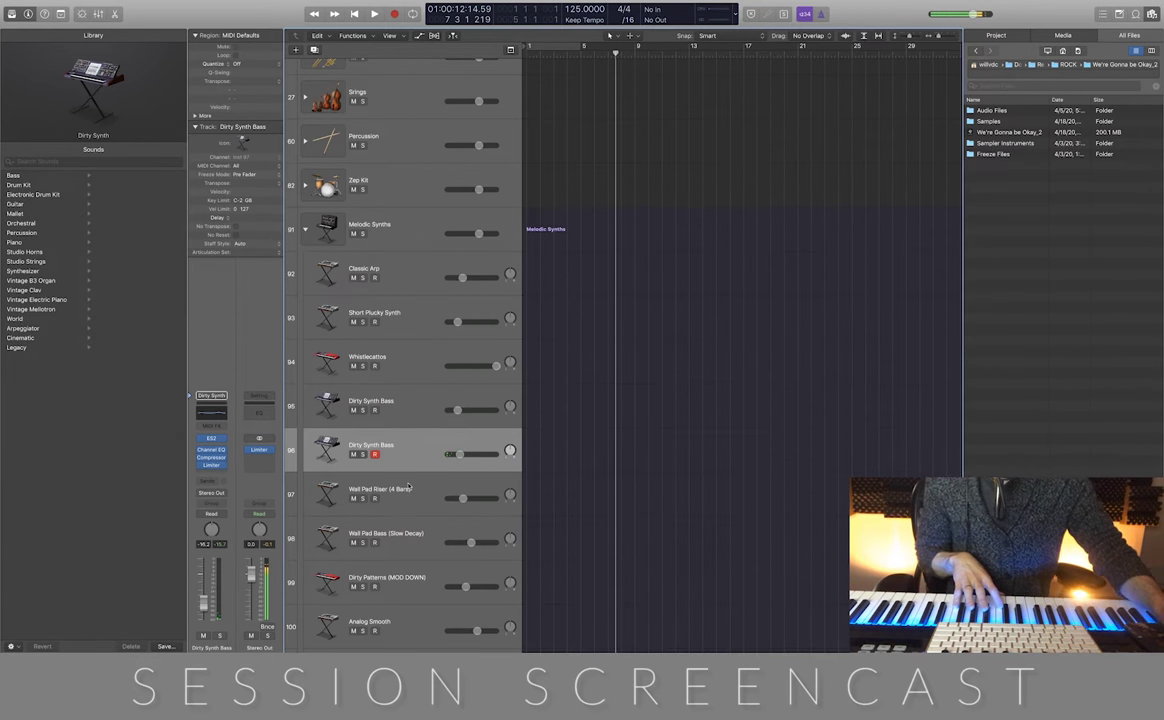
left_click(408, 486)
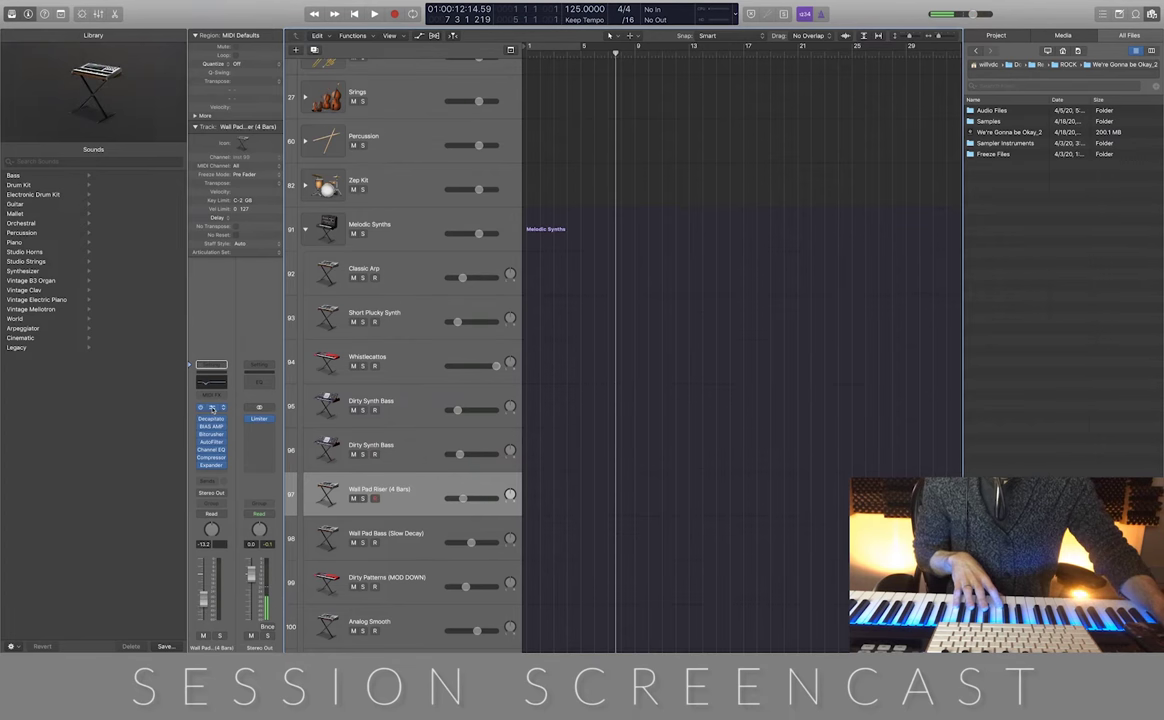
Open Wall Pad Riser's ES P, Decapitator and BIAS AMP, arranging the three windows side by side
left_click(211, 408)
left_click_drag(279, 29, 830, 81)
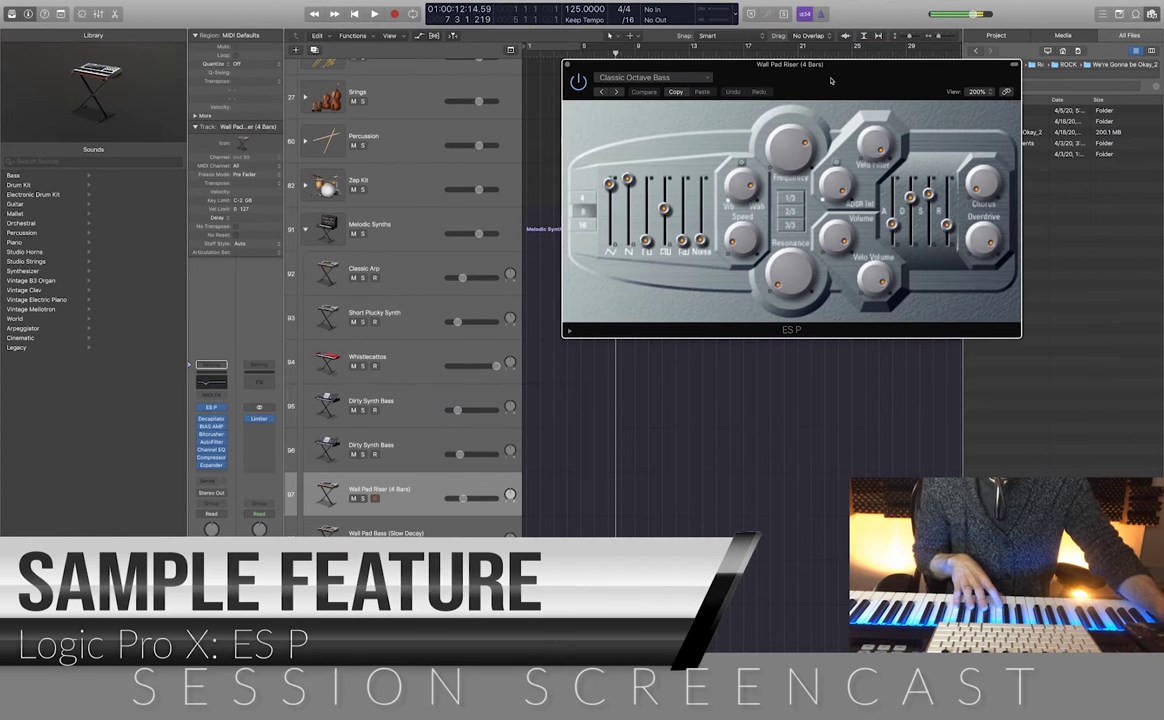
left_click(211, 419)
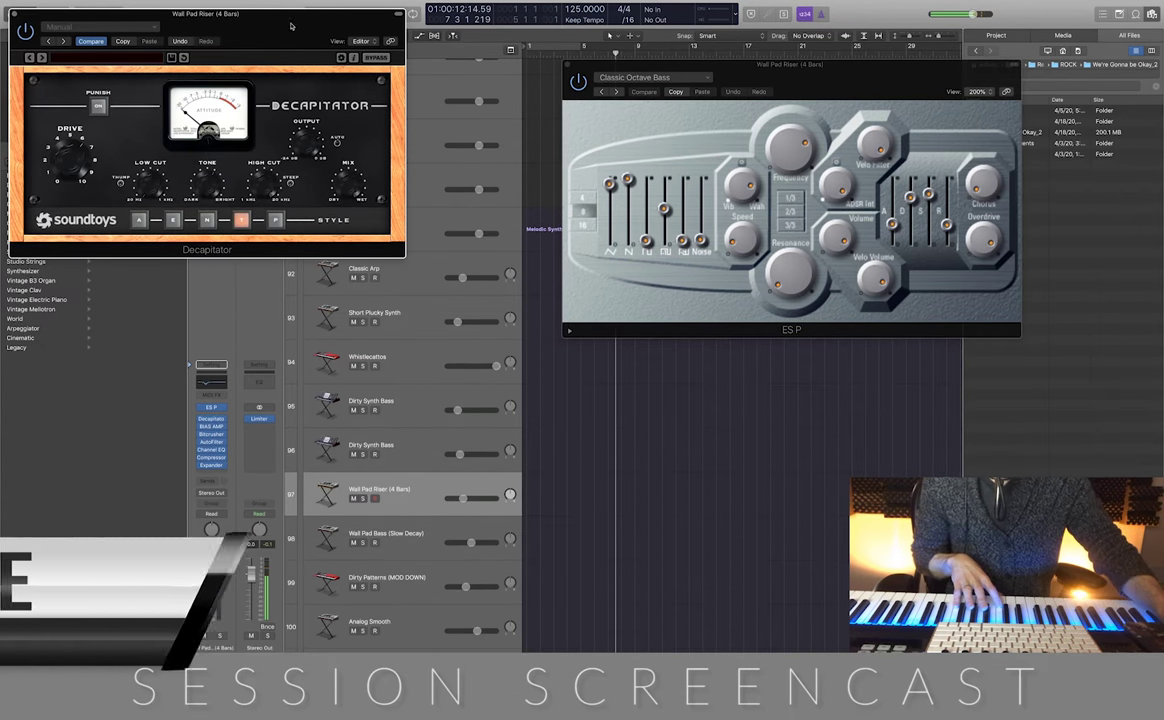
left_click_drag(280, 31, 860, 365)
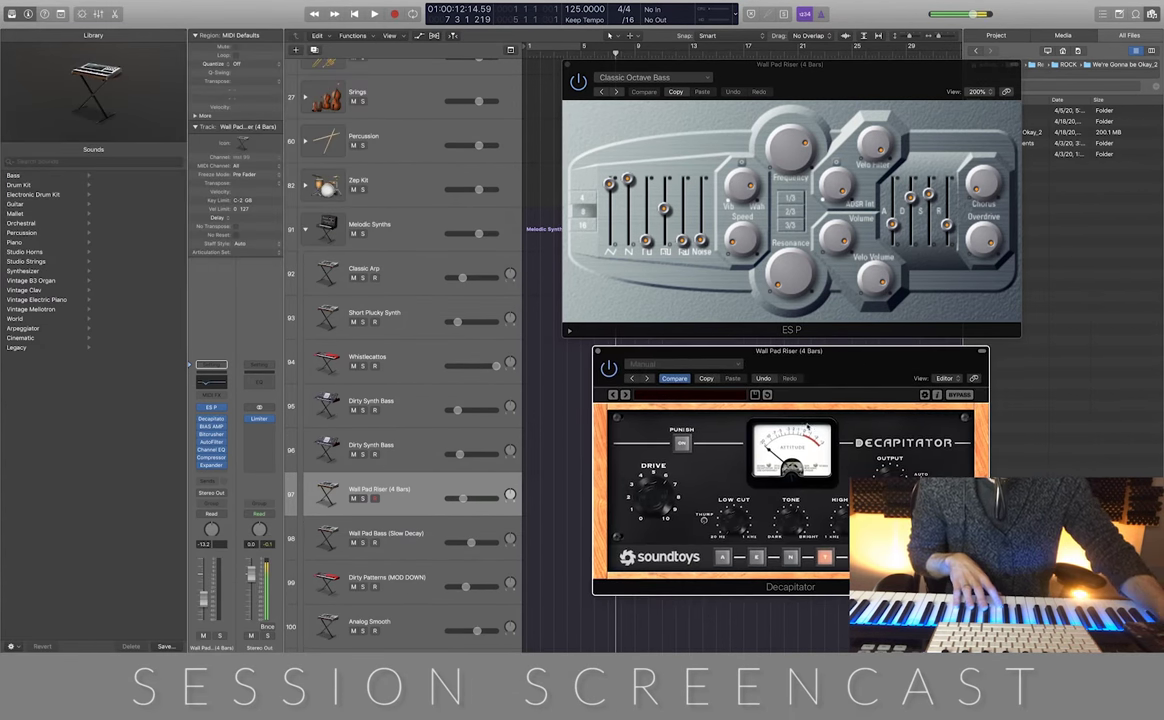
left_click_drag(755, 363, 791, 360)
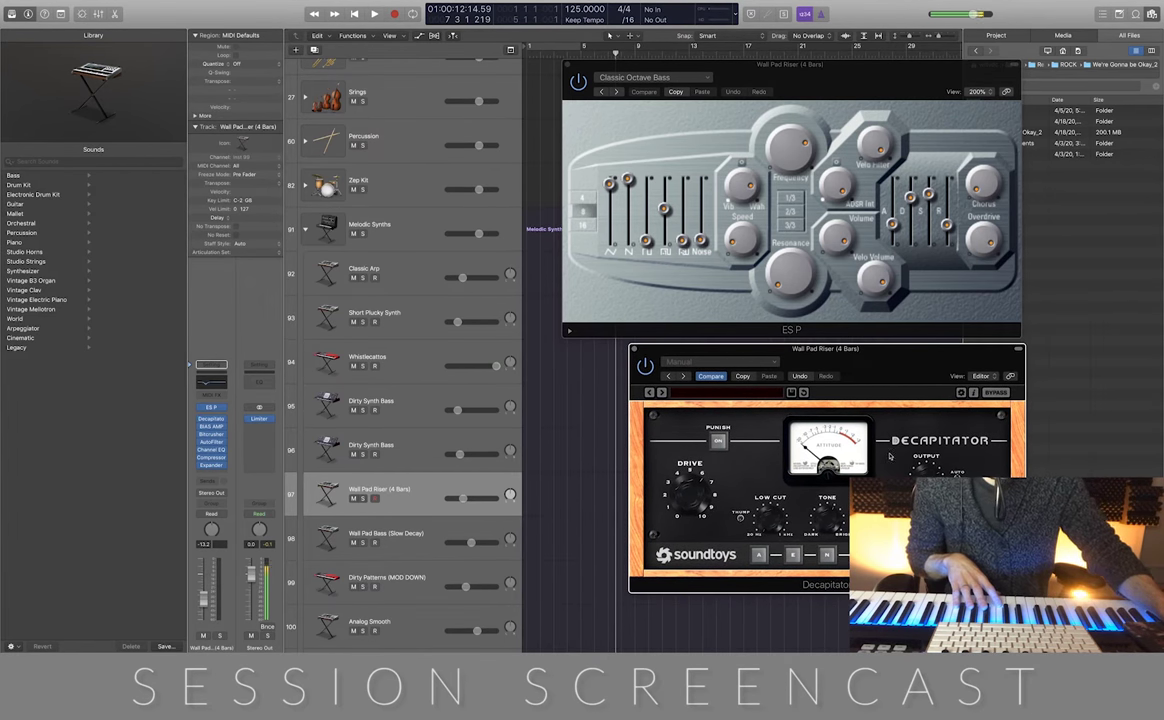
left_click(211, 426)
left_click_drag(245, 18, 390, 31)
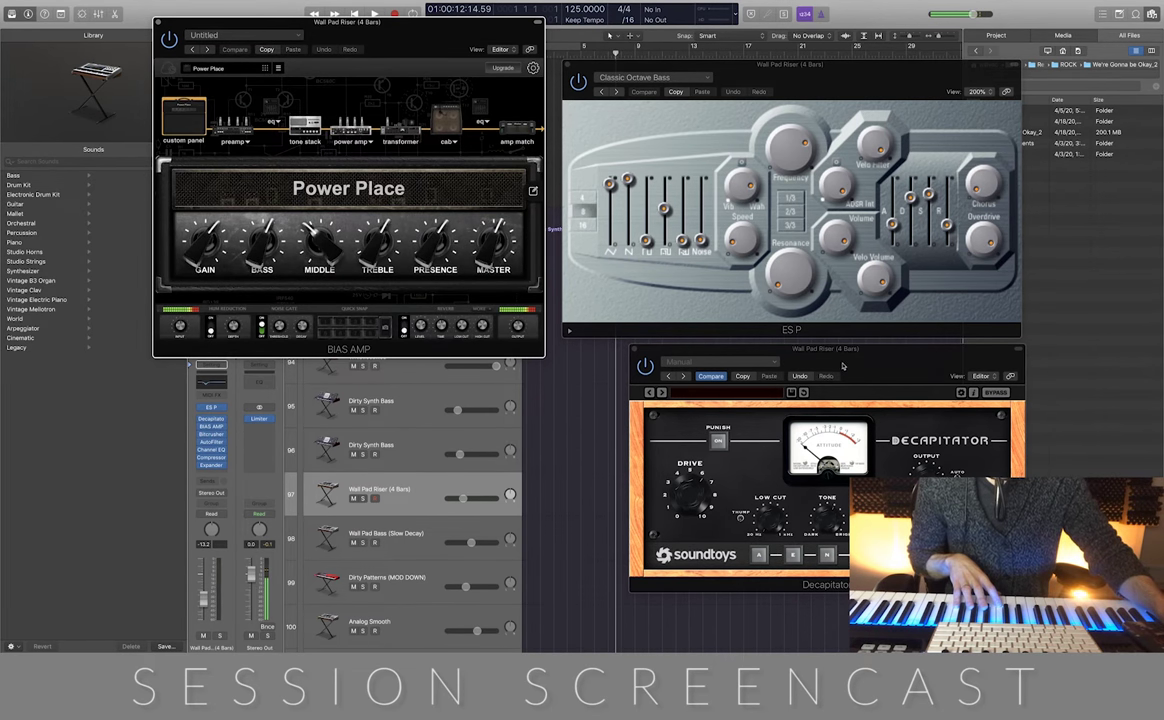
left_click_drag(843, 366, 848, 364)
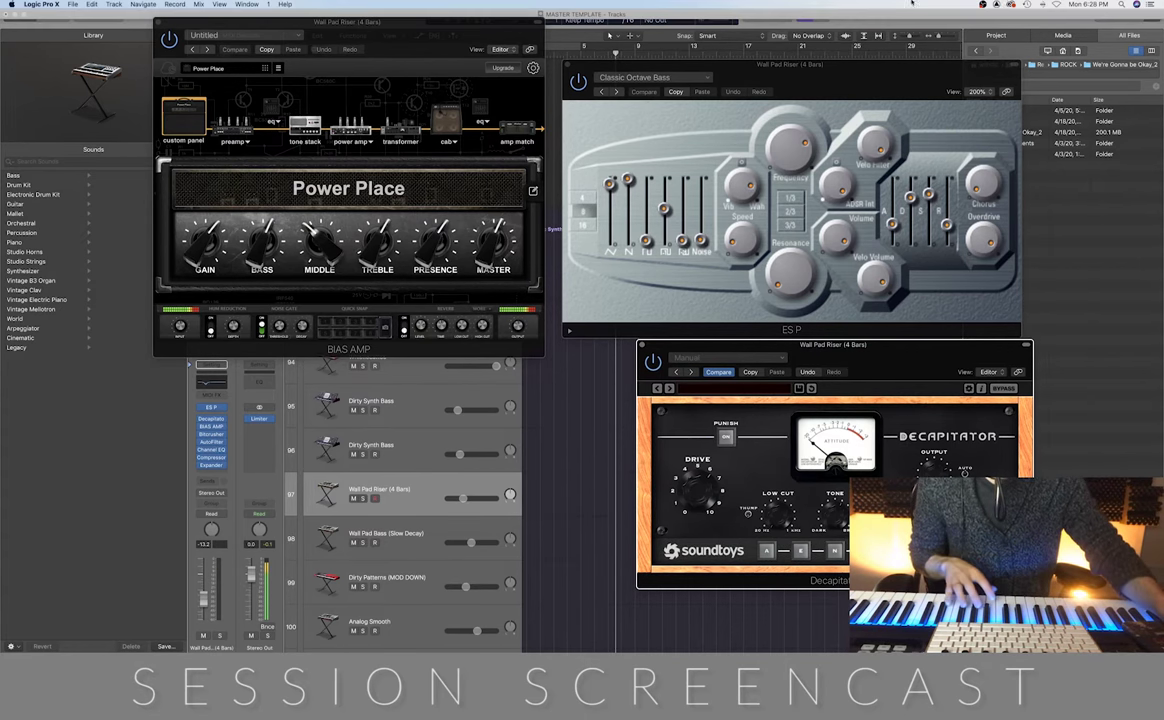
Open the Bitcrusher and AutoFilter effects and rearrange the BIAS AMP, Bitcrusher and Decapitator windows
left_click_drag(452, 53, 445, 67)
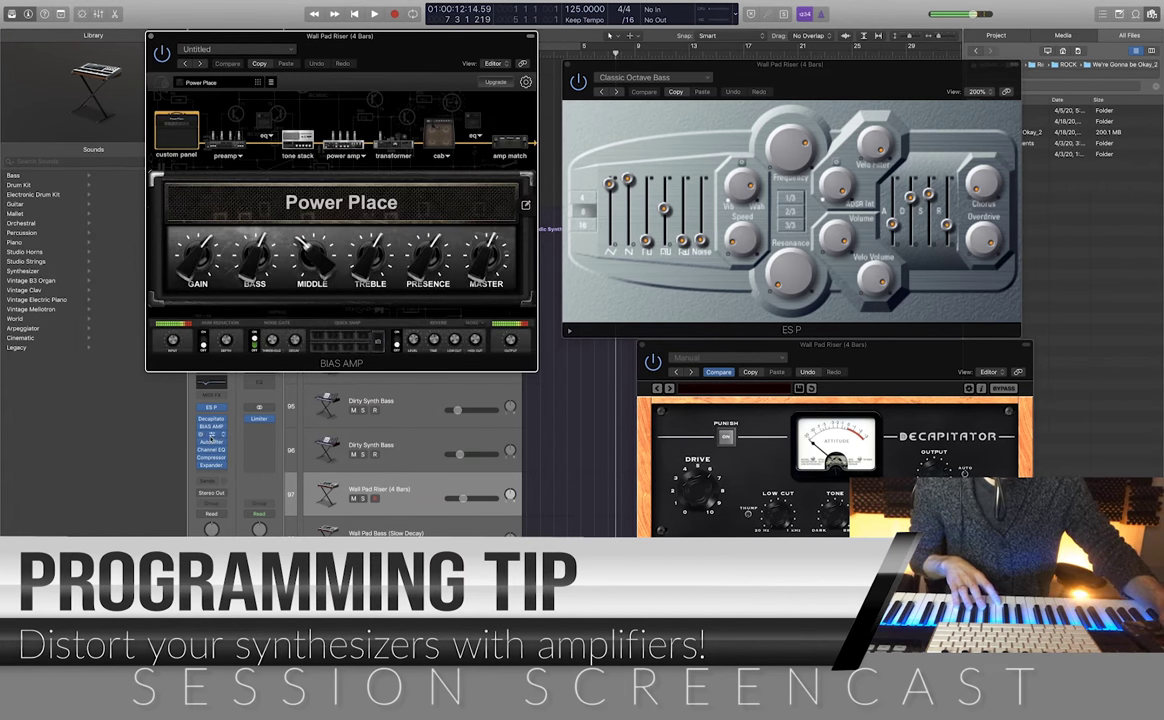
left_click(211, 435)
left_click_drag(240, 24, 513, 387)
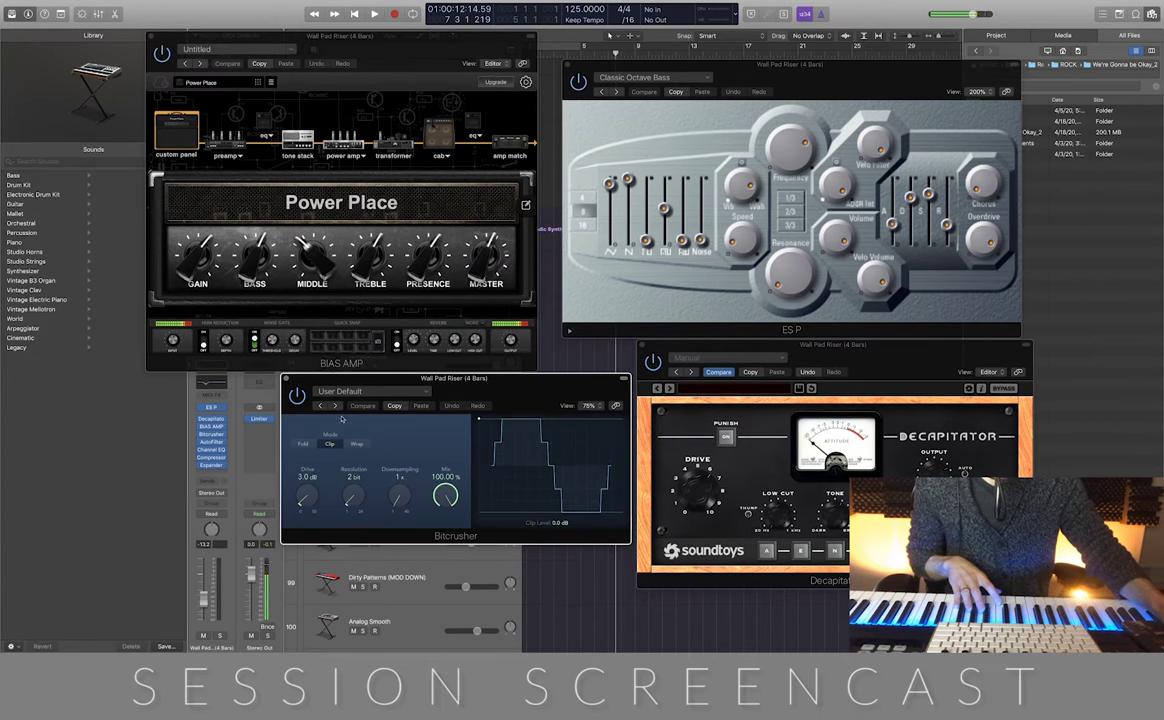
left_click(212, 446)
left_click(14, 14)
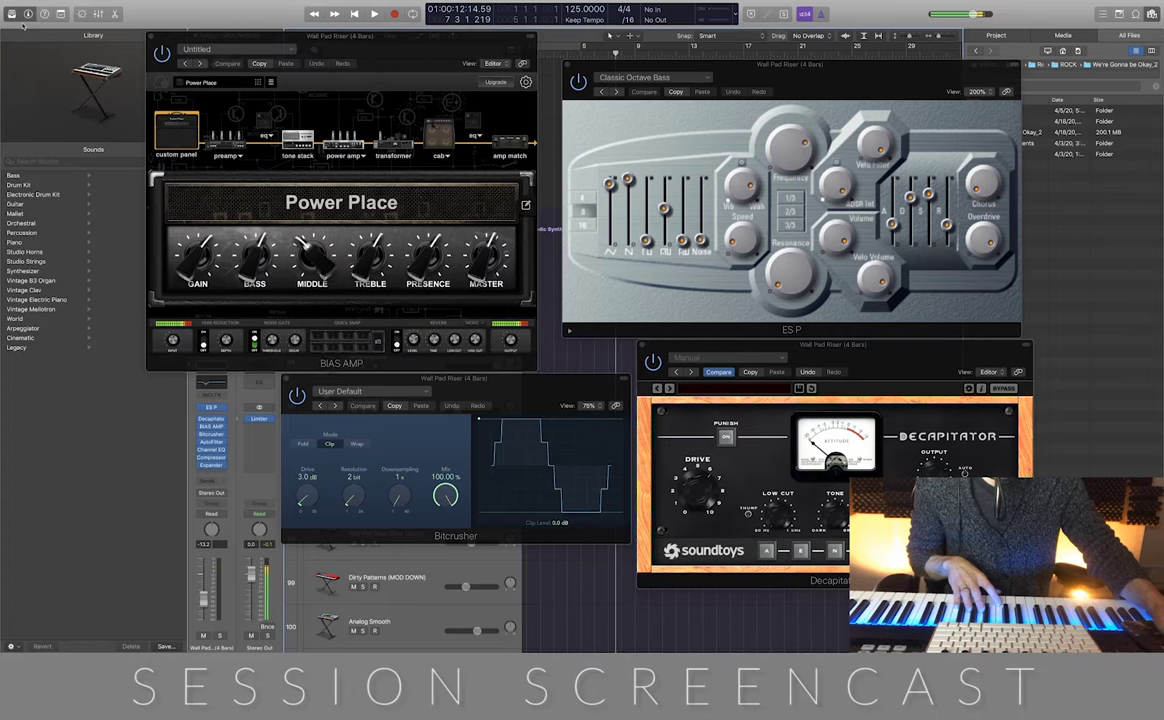
left_click_drag(299, 391, 299, 430)
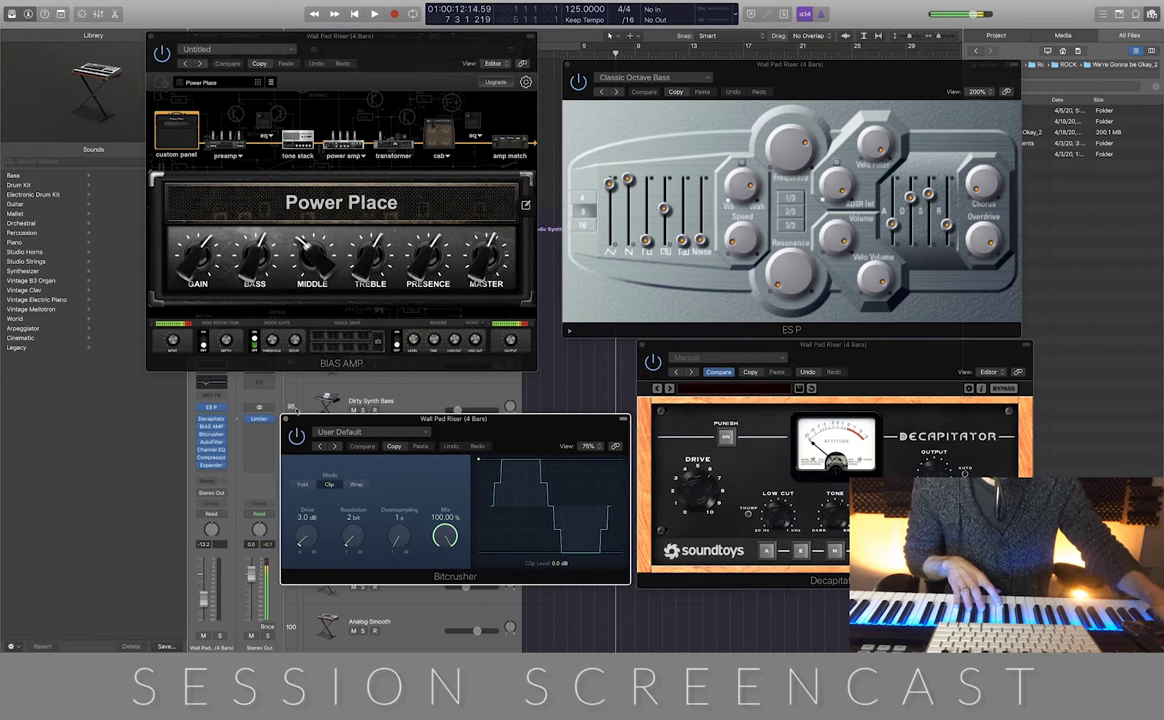
left_click_drag(430, 419, 381, 419)
left_click_drag(835, 352, 768, 376)
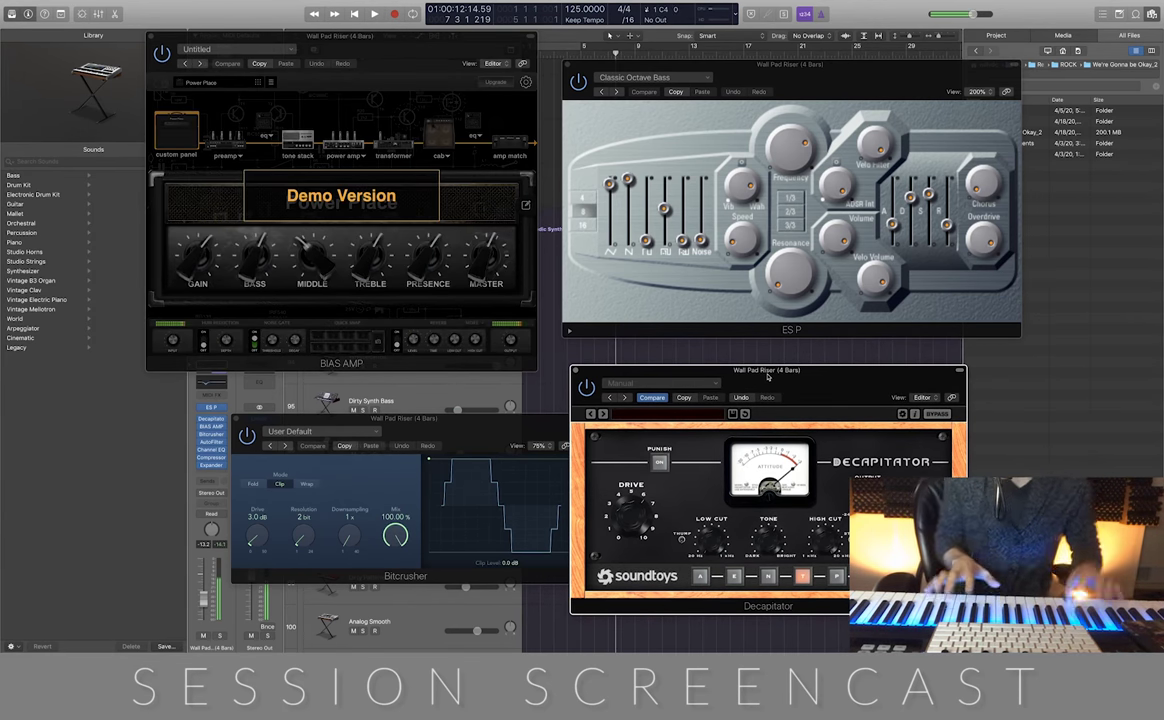
Close the Bitcrusher, AutoFilter, BIAS AMP, ES P and Decapitator windows and rewind to the start
left_click(213, 435)
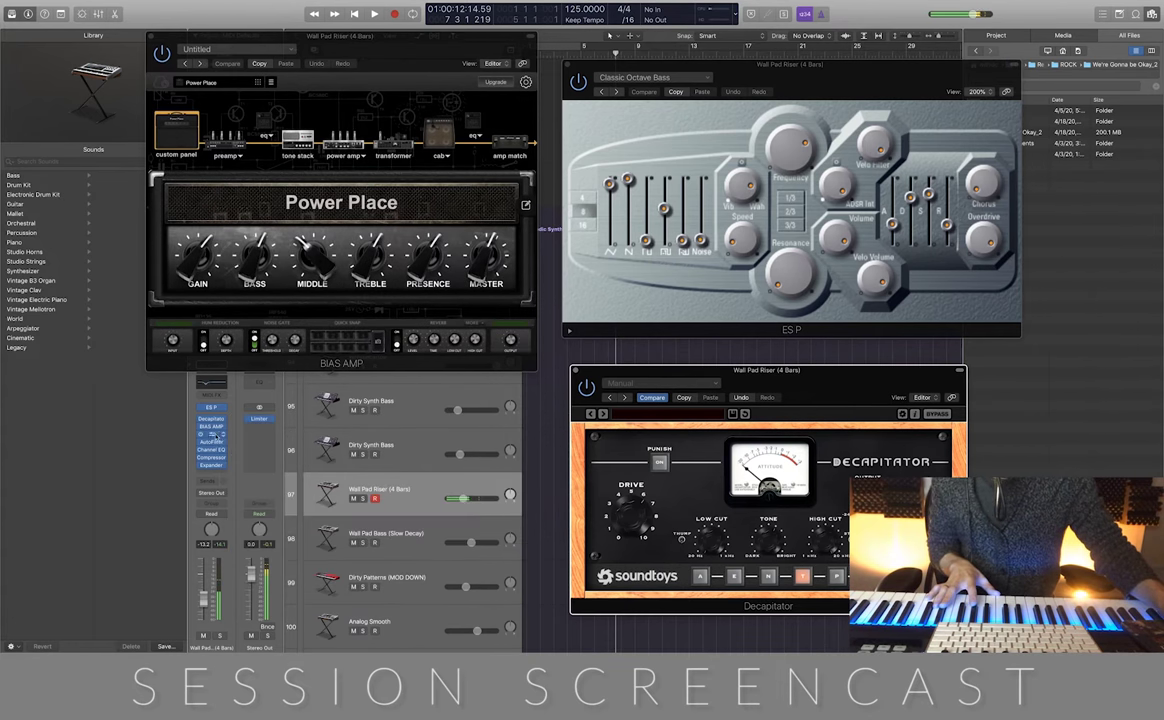
left_click(211, 441)
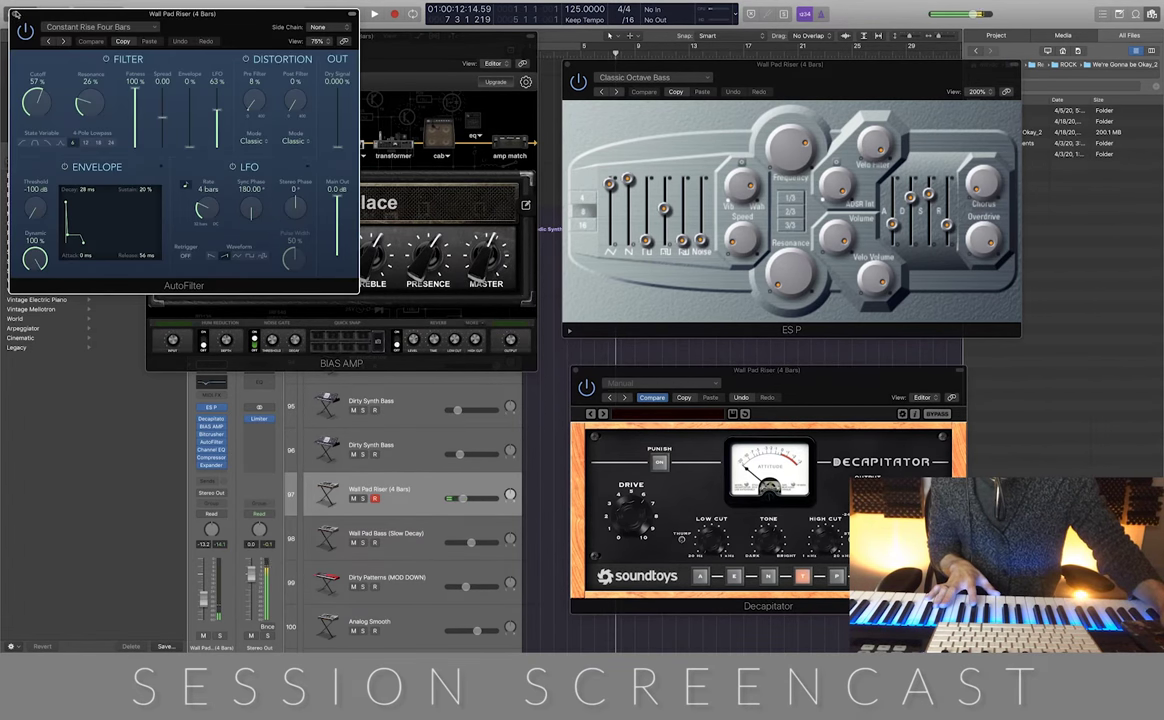
left_click(15, 13)
key("super+w")
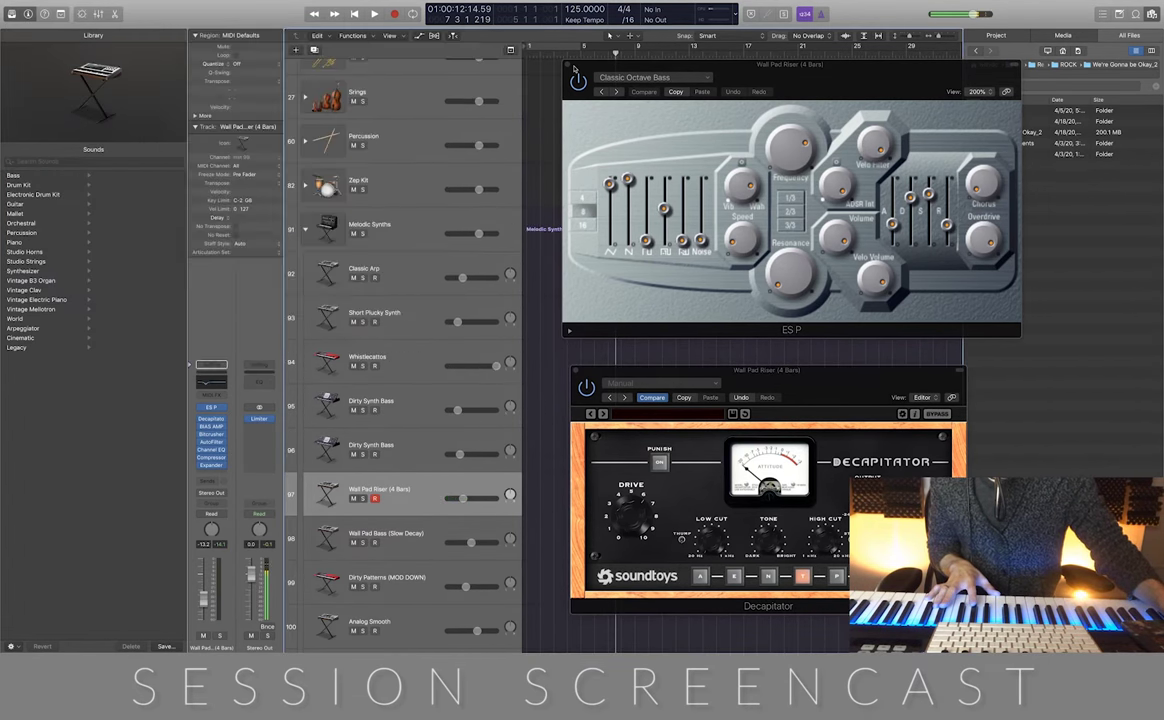
key("super+w")
left_click(577, 371)
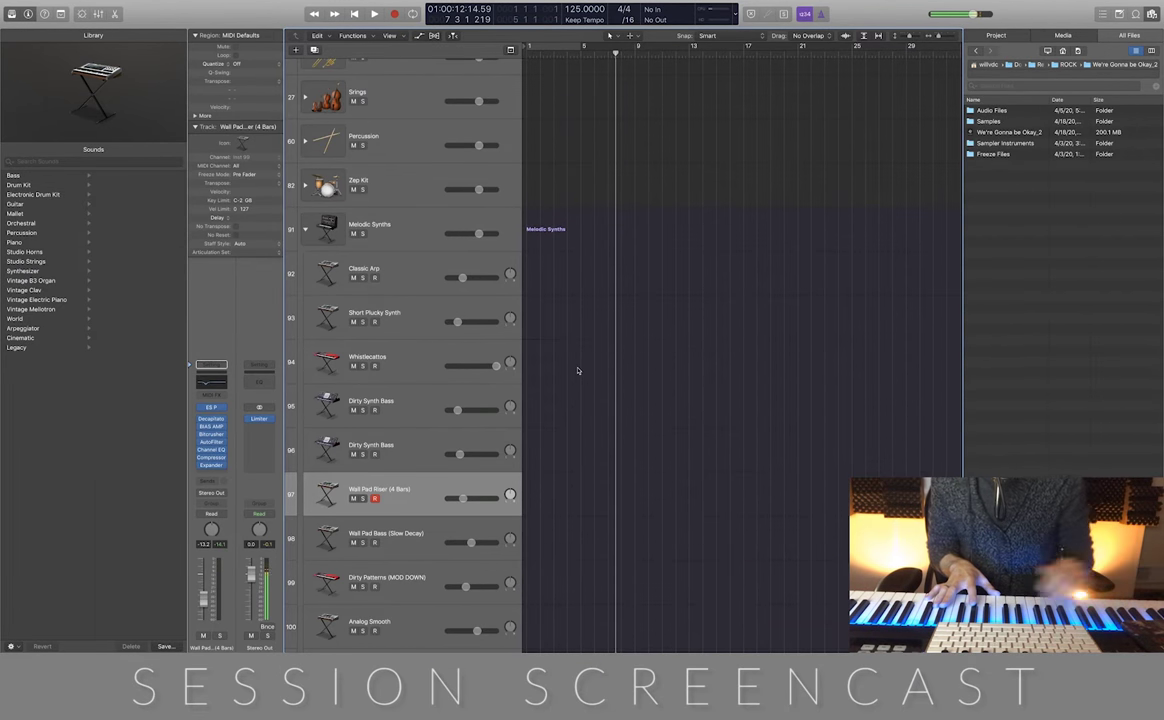
key("Return")
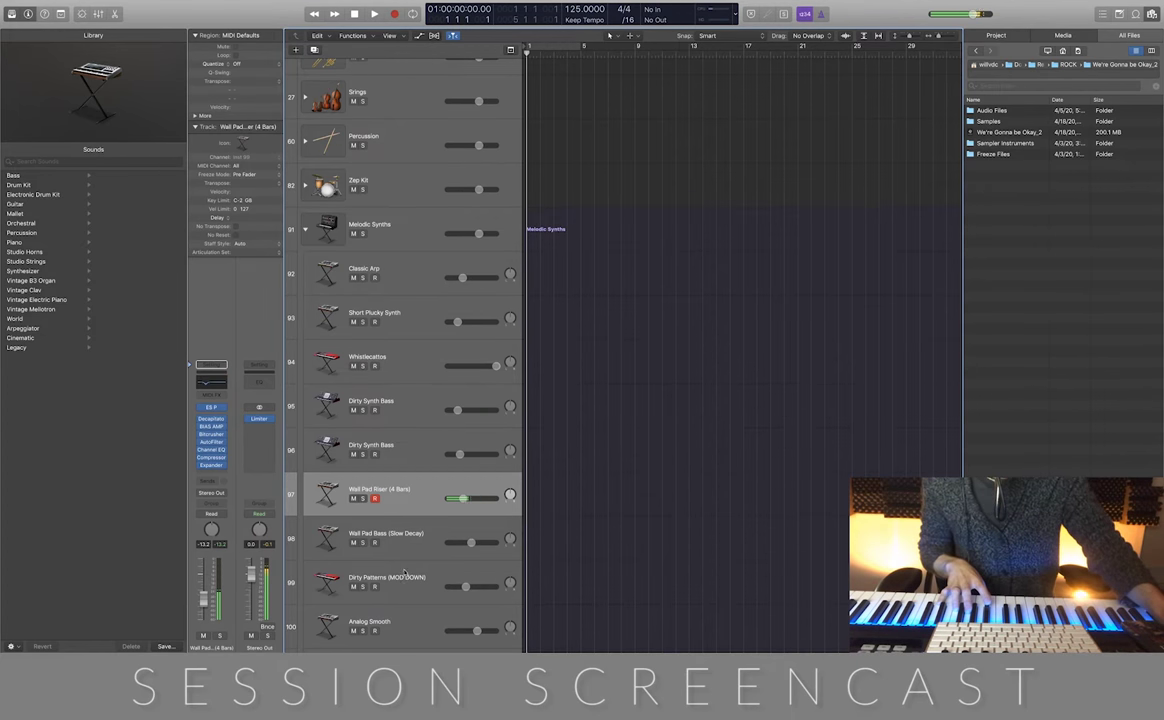
Select Wall Pad Bass (Slow Decay) and open its ES P, Compressor, Expander and Space Designer
left_click(398, 540)
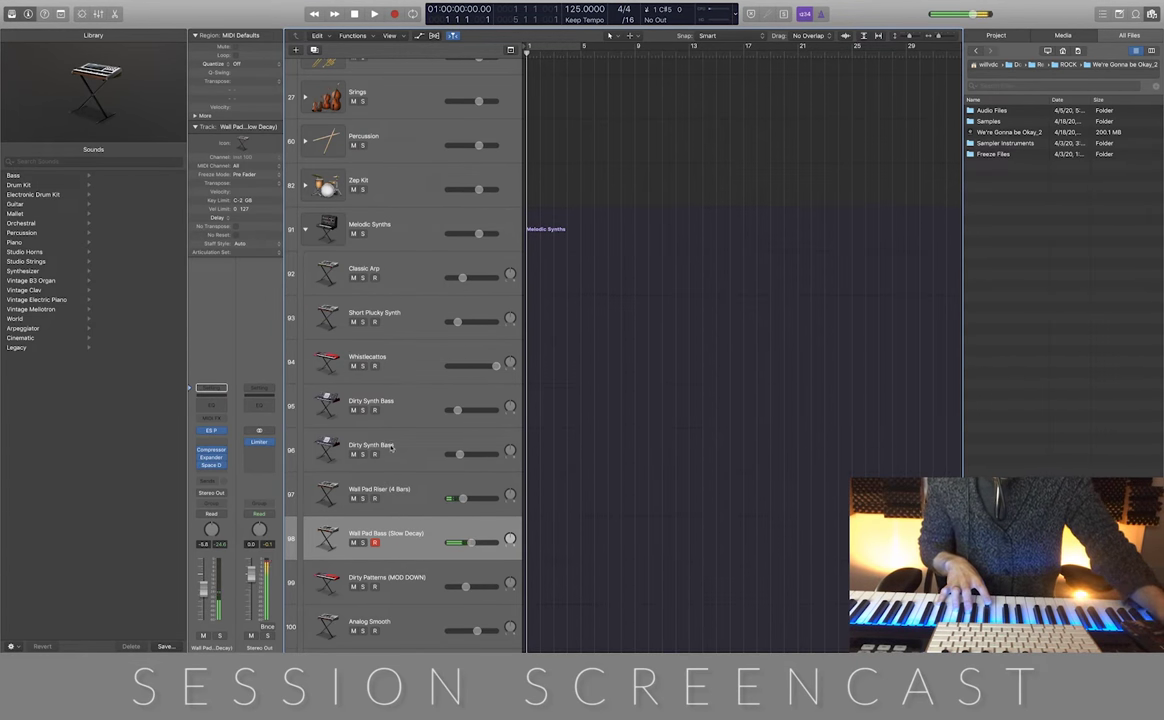
left_click(211, 431)
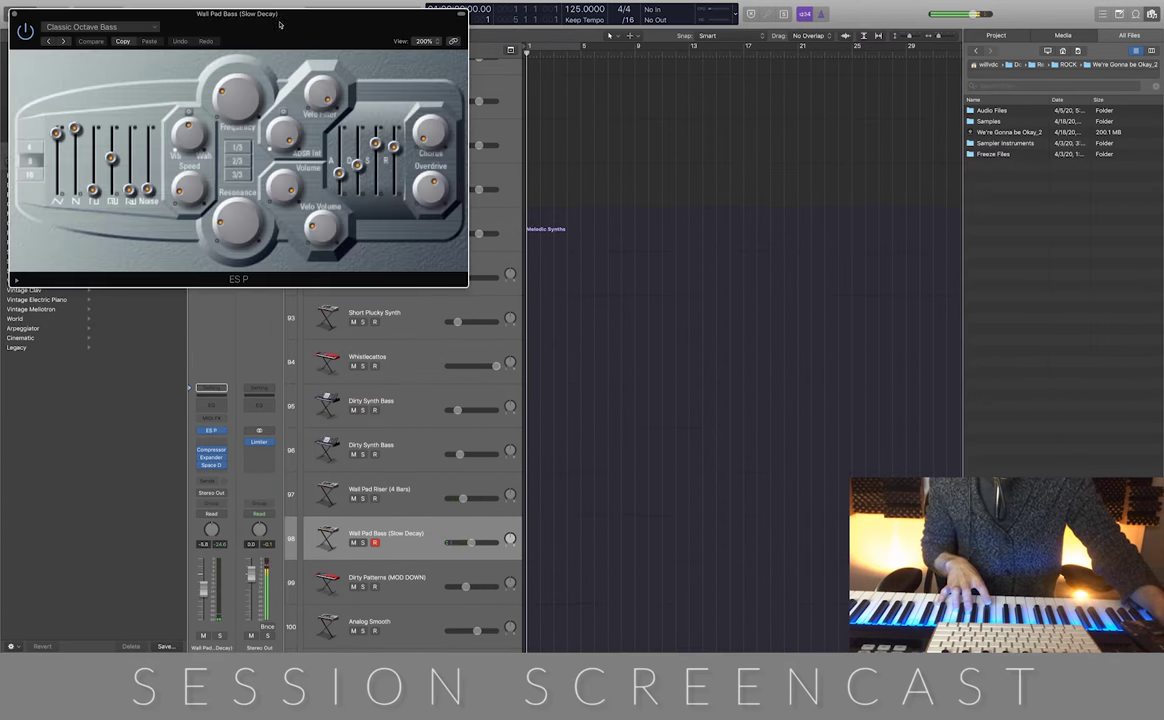
left_click_drag(280, 24, 844, 83)
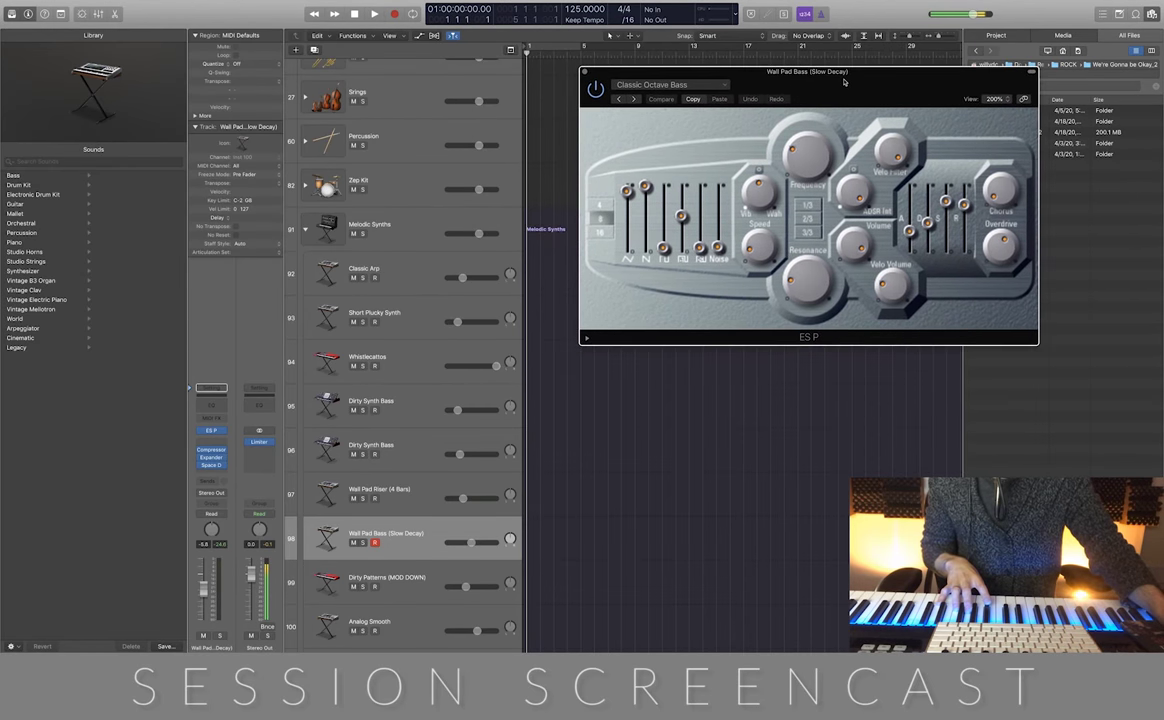
left_click(211, 452)
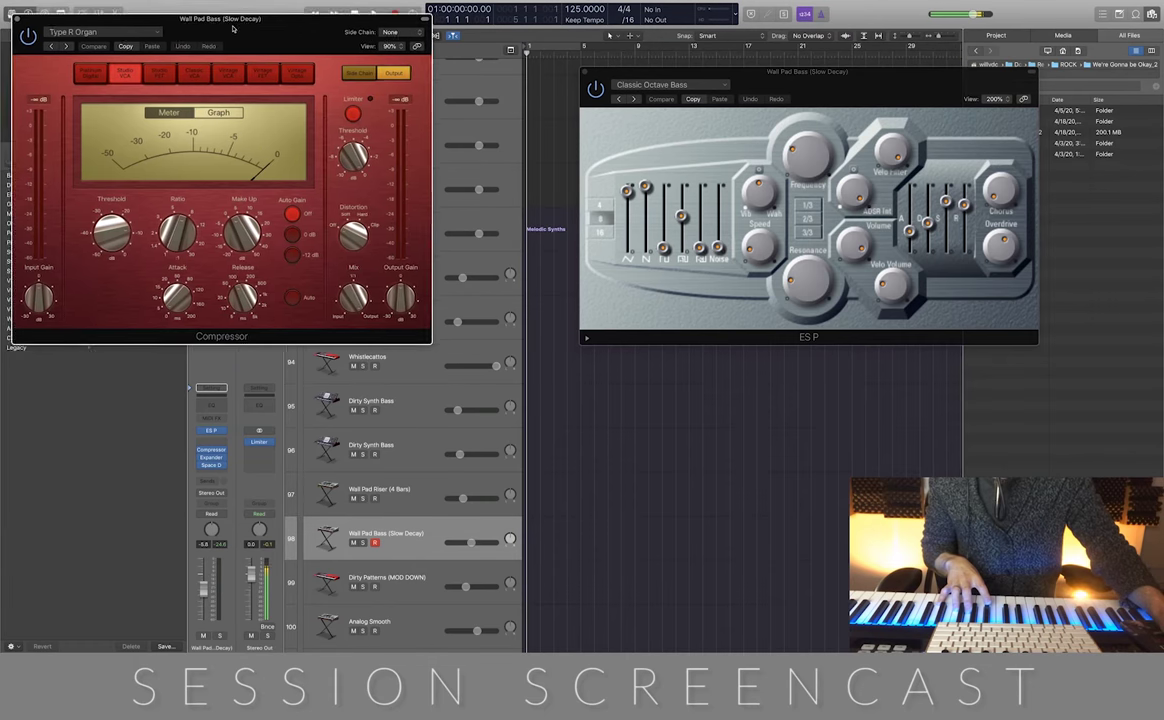
left_click_drag(234, 24, 915, 354)
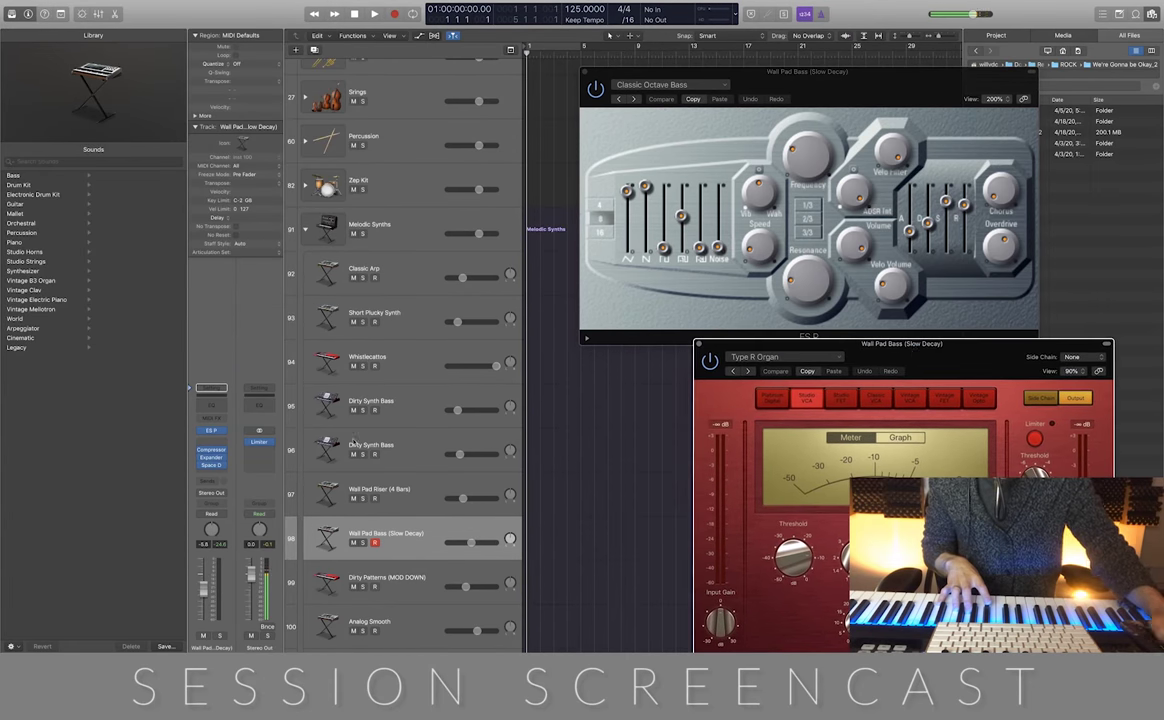
left_click(211, 457)
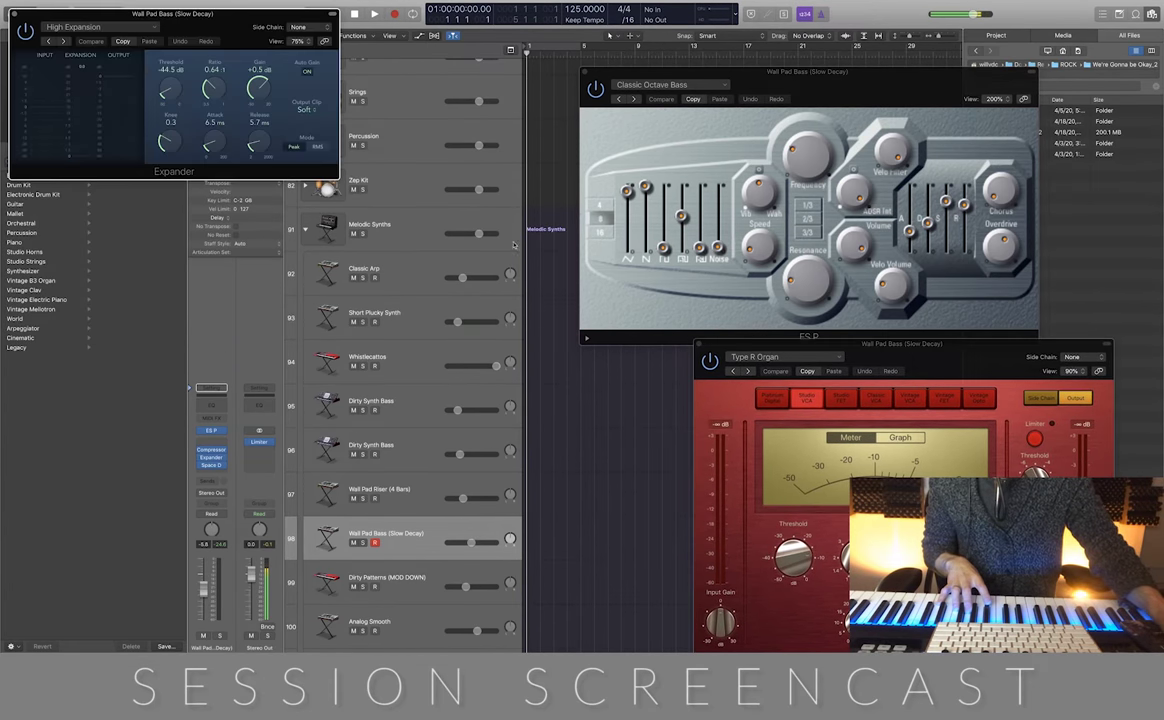
left_click(211, 465)
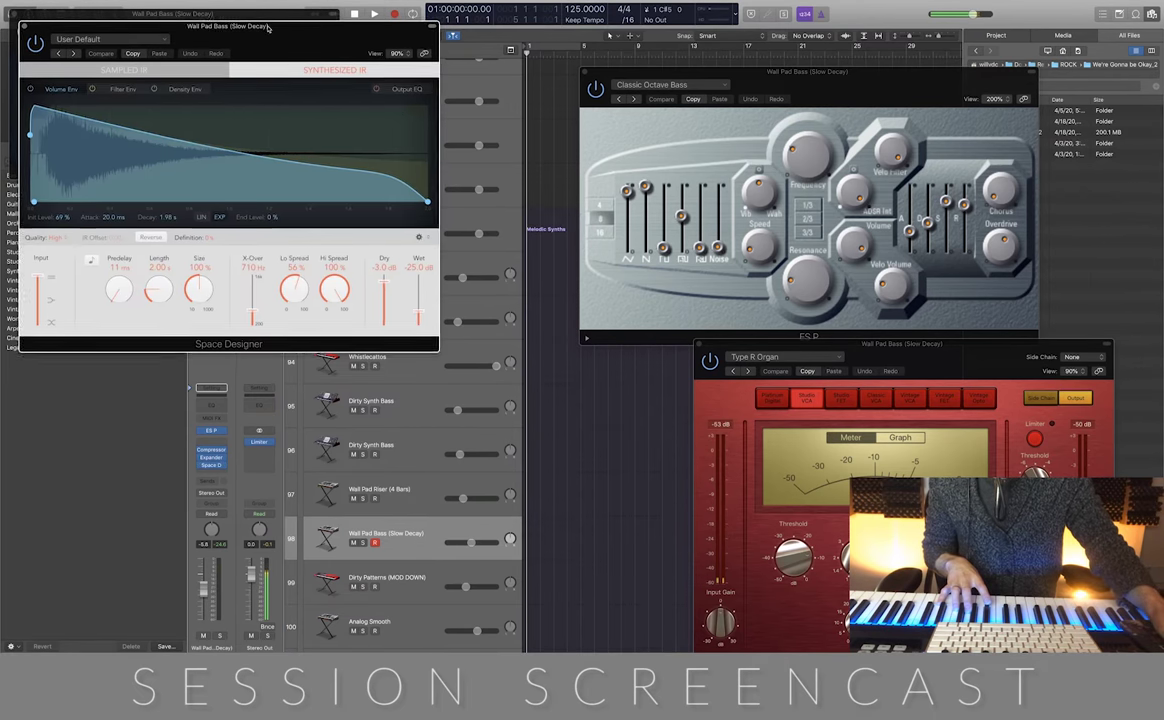
left_click_drag(267, 27, 313, 255)
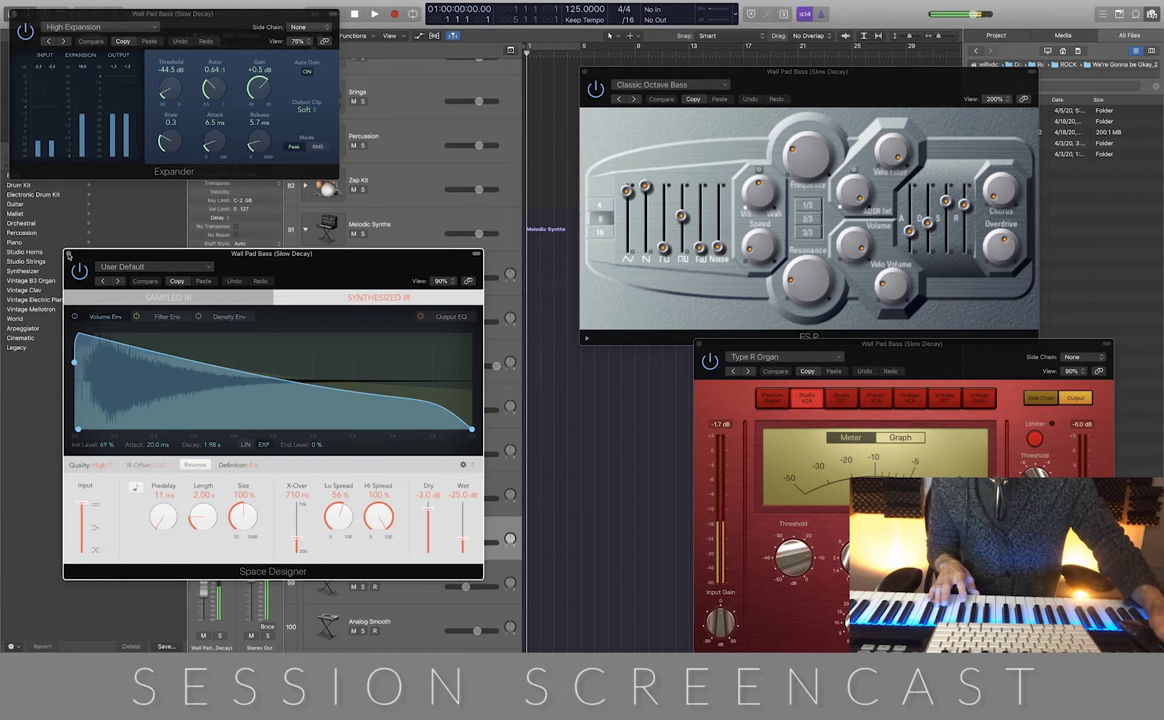
Close the Space Designer, Compressor, ES P and Expander windows and scroll down the track list
left_click(68, 255)
left_click(699, 346)
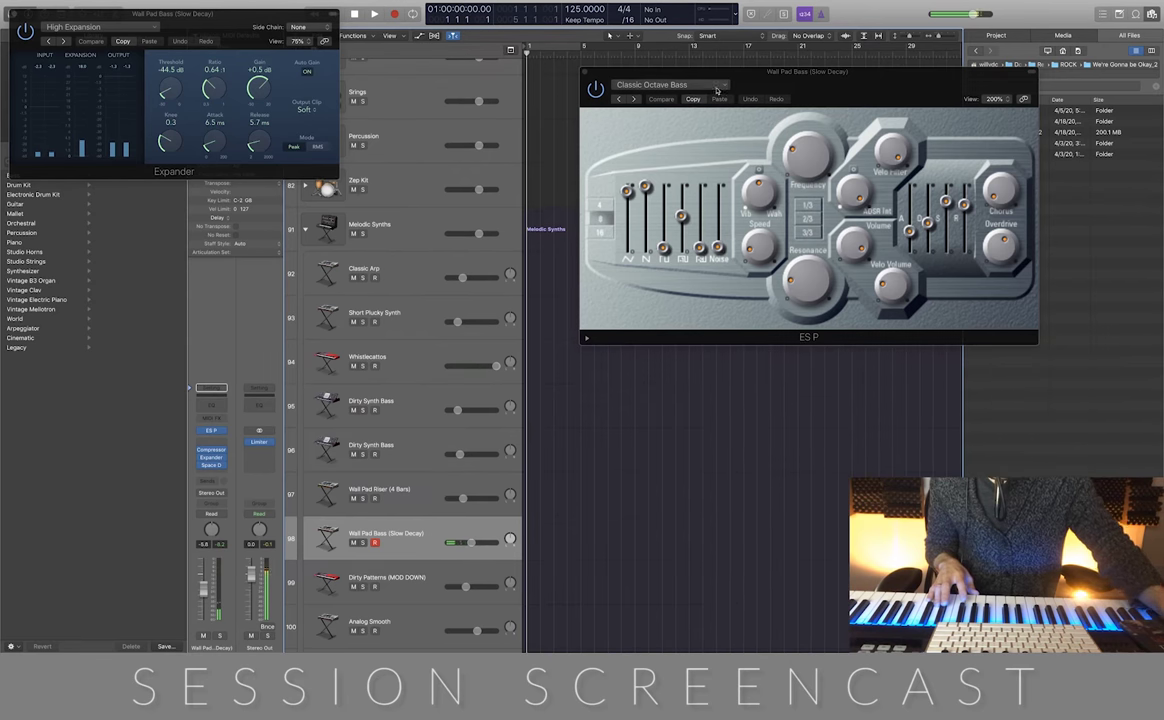
left_click(585, 73)
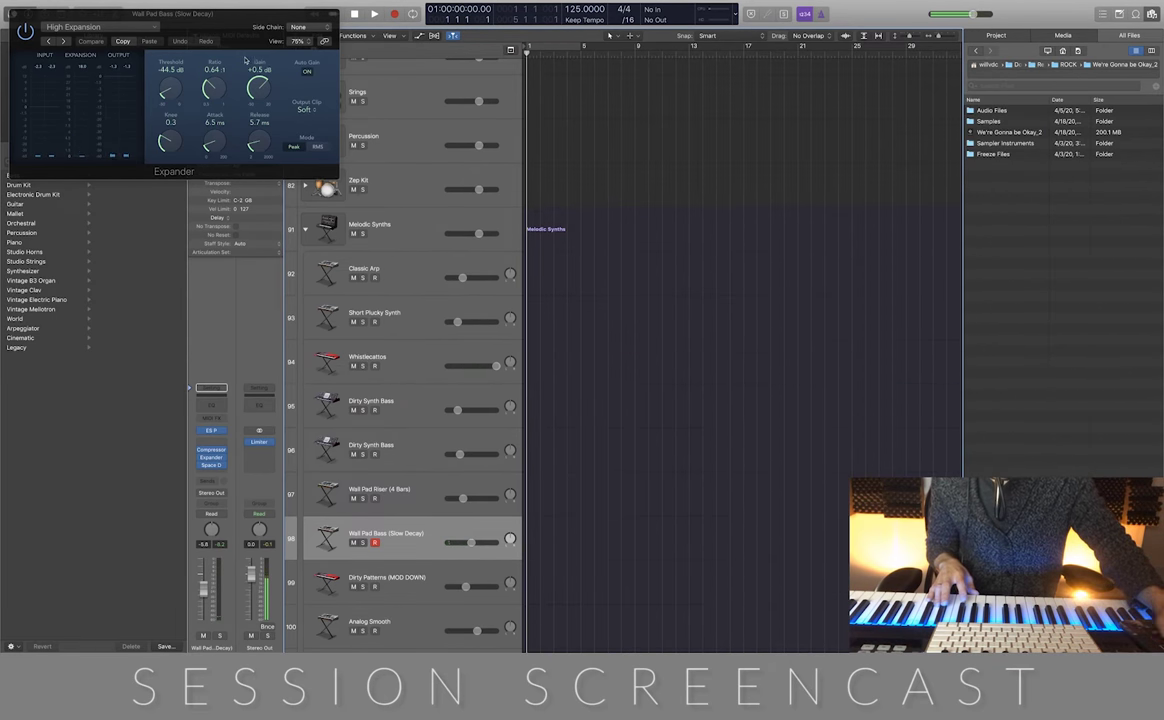
left_click(14, 15)
scroll(420, 420, "down", 3)
Select Analog Smooth and open its Channel EQ, Compressor and Space Designer, arranging the windows
left_click(412, 511)
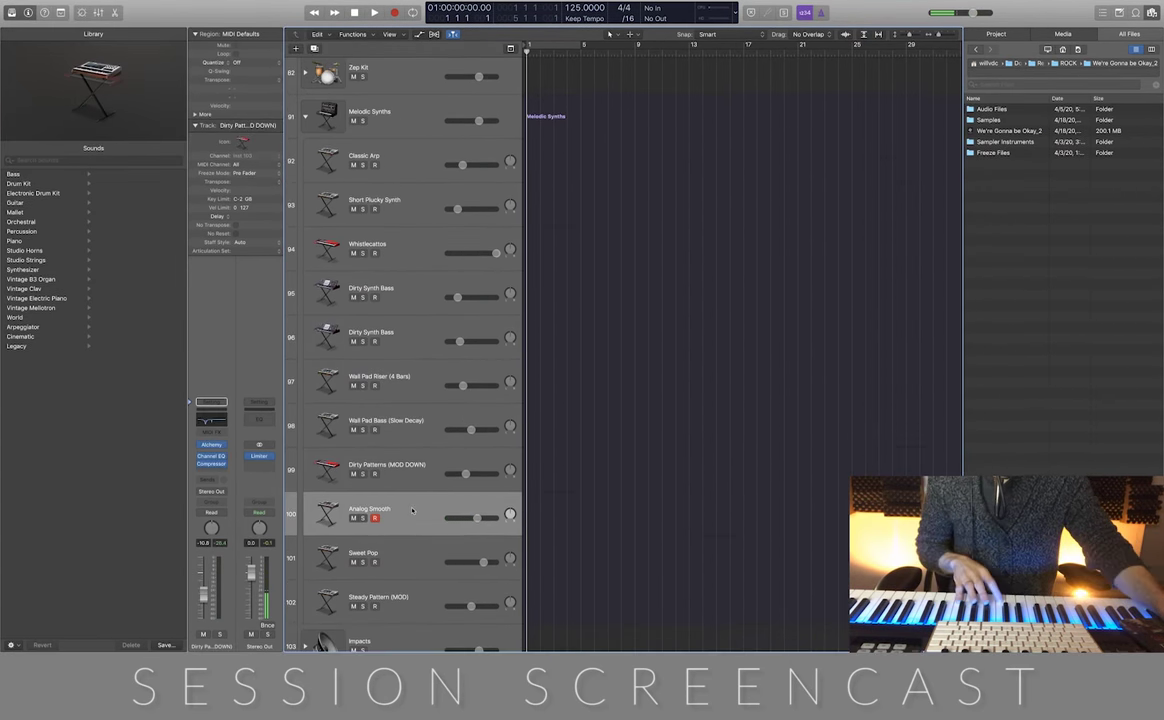
left_click(211, 450)
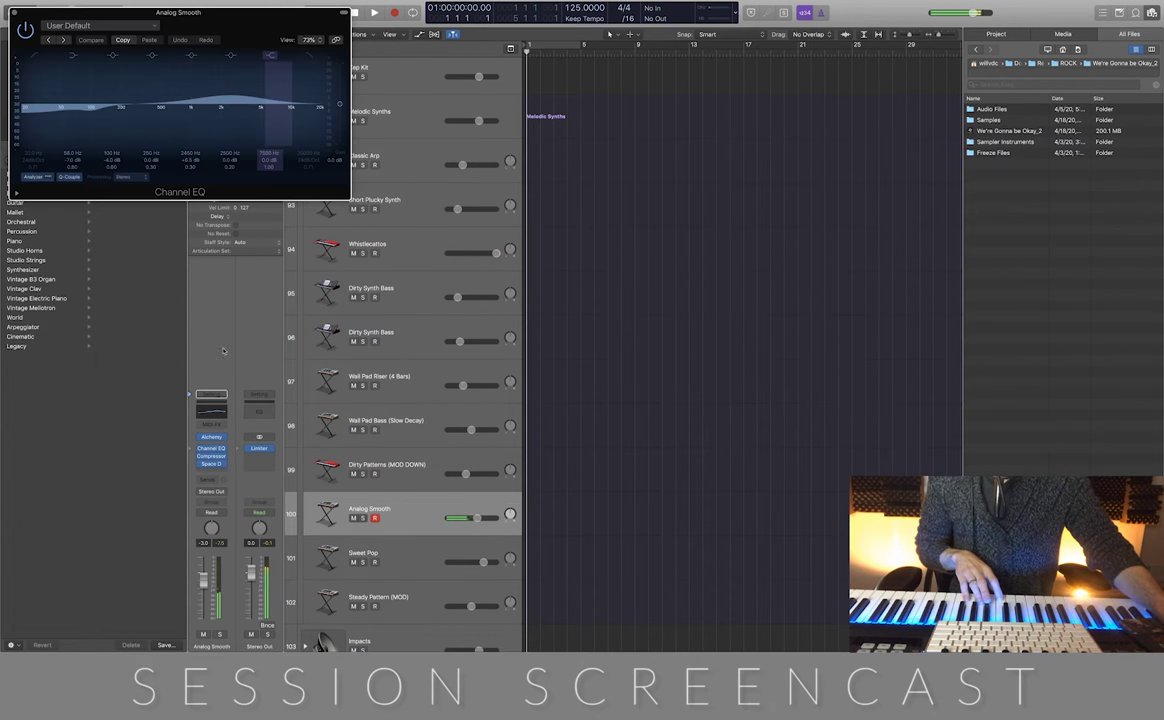
left_click(211, 456)
left_click(211, 456)
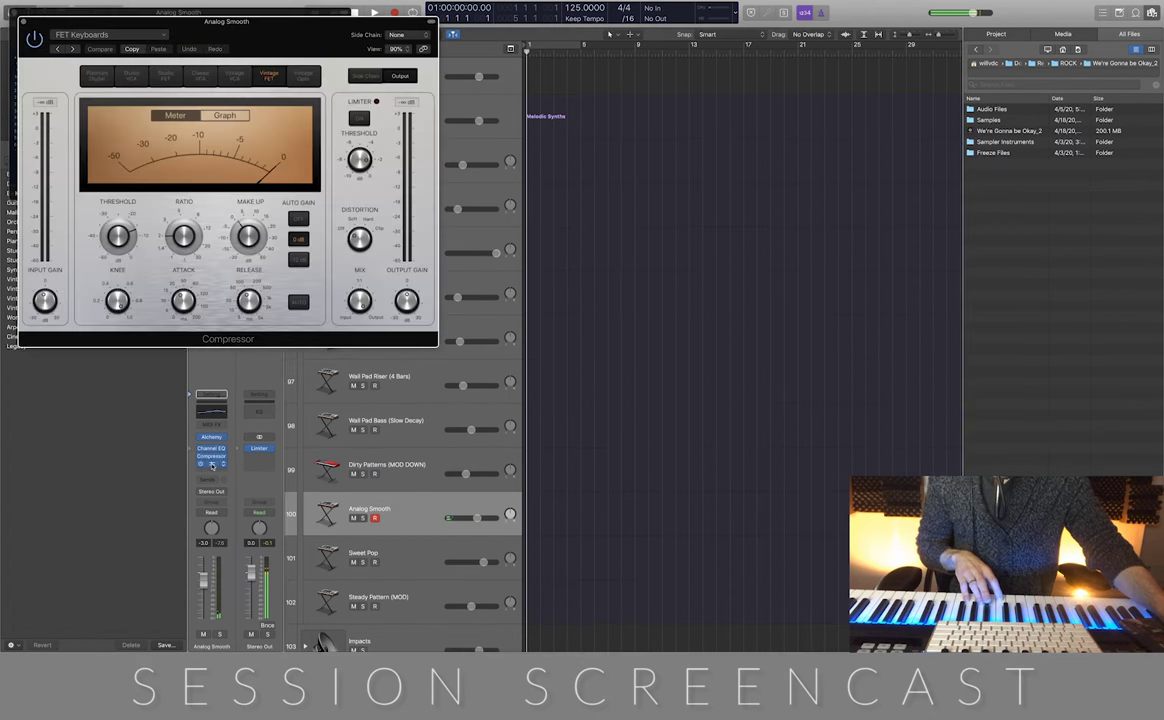
left_click(211, 464)
left_click_drag(158, 34, 713, 102)
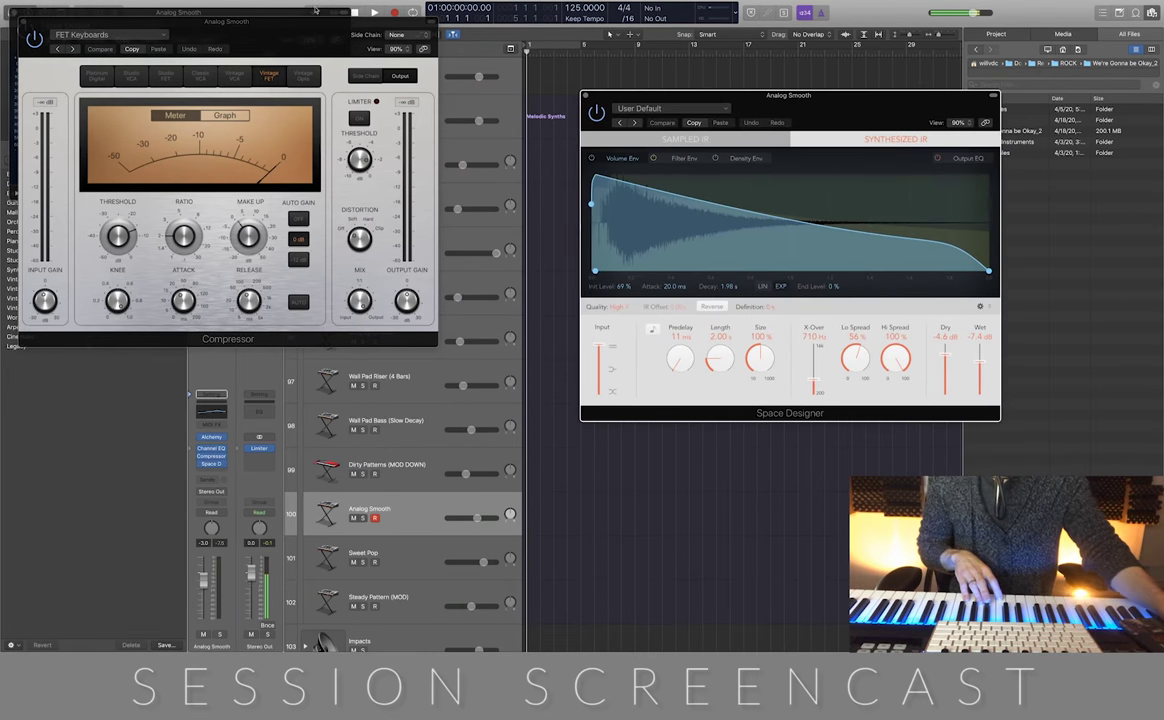
left_click_drag(228, 20, 847, 466)
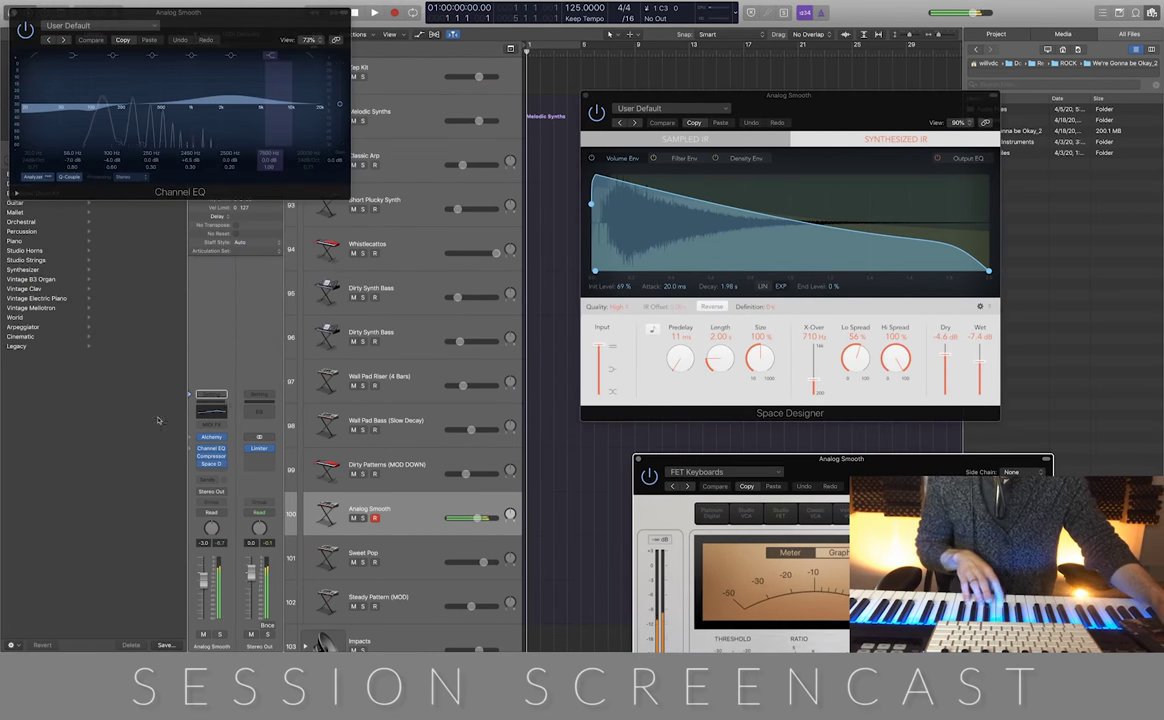
Check Alchemy's Advanced and Browse views, close Alchemy and the compressor, then scroll to Impacts
left_click(211, 437)
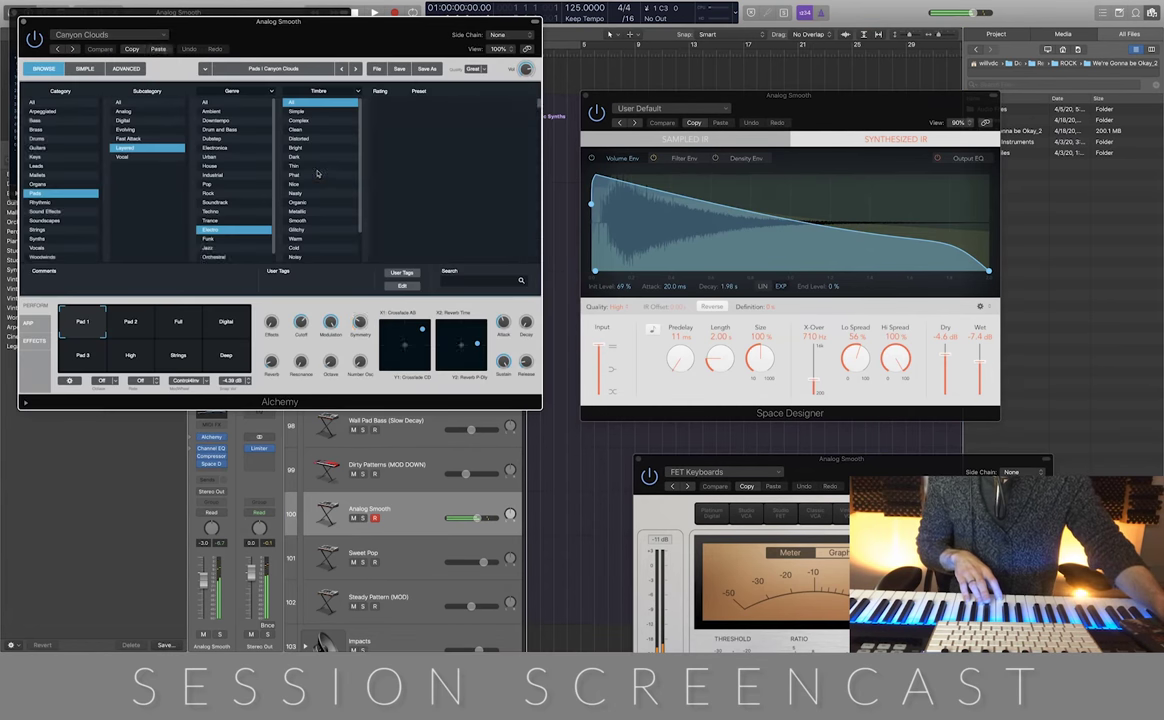
left_click_drag(351, 30, 379, 265)
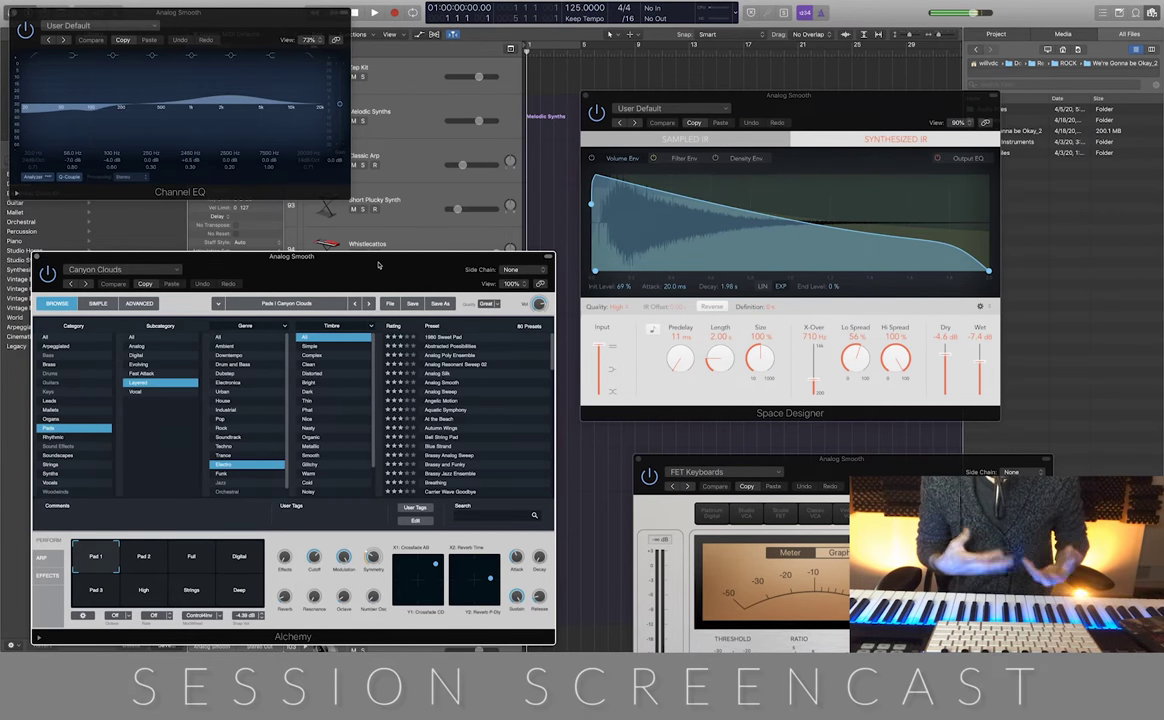
left_click(137, 303)
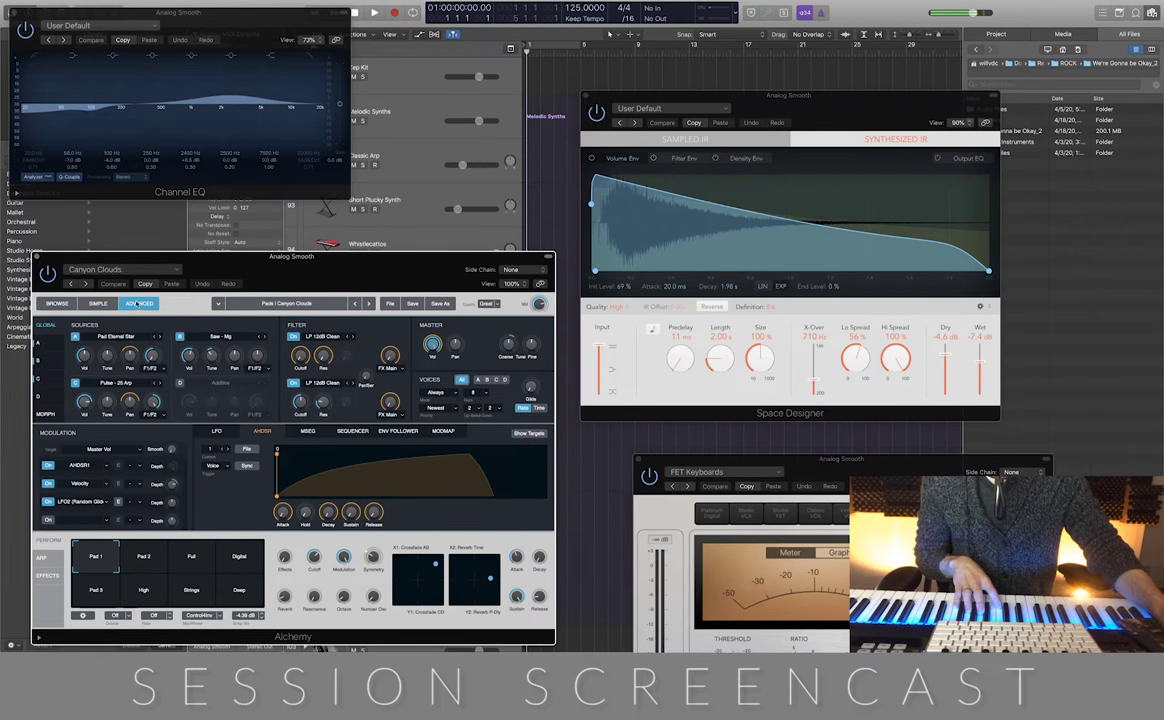
left_click(57, 304)
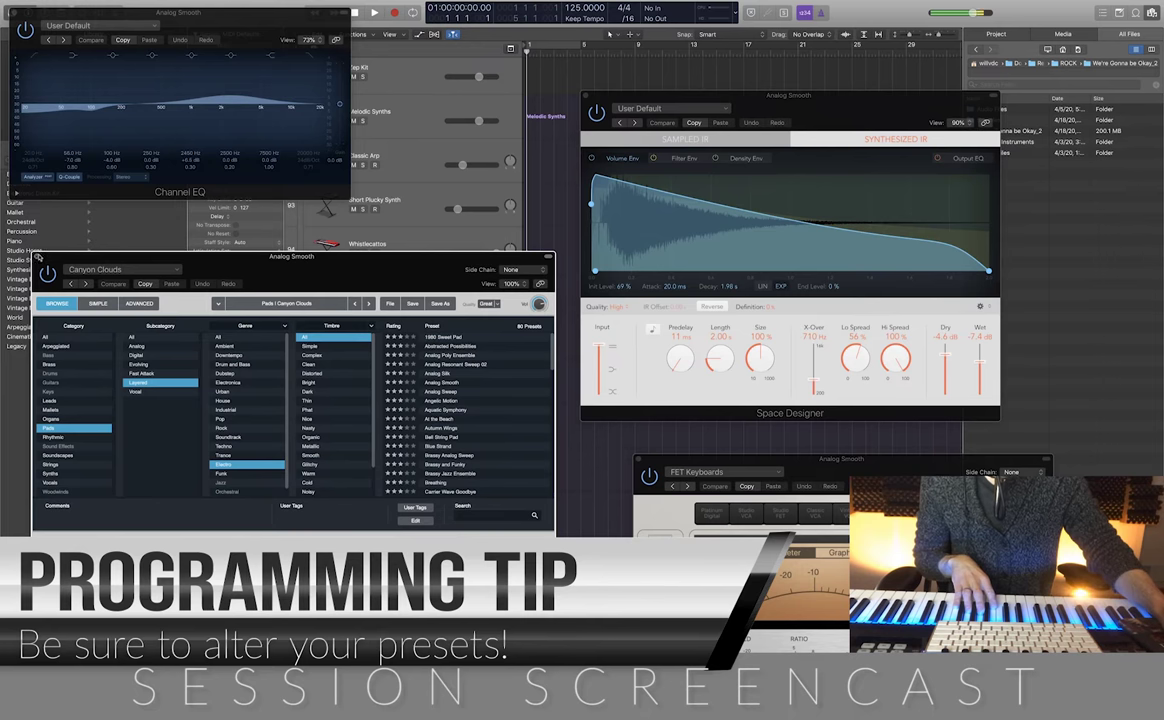
left_click(38, 257)
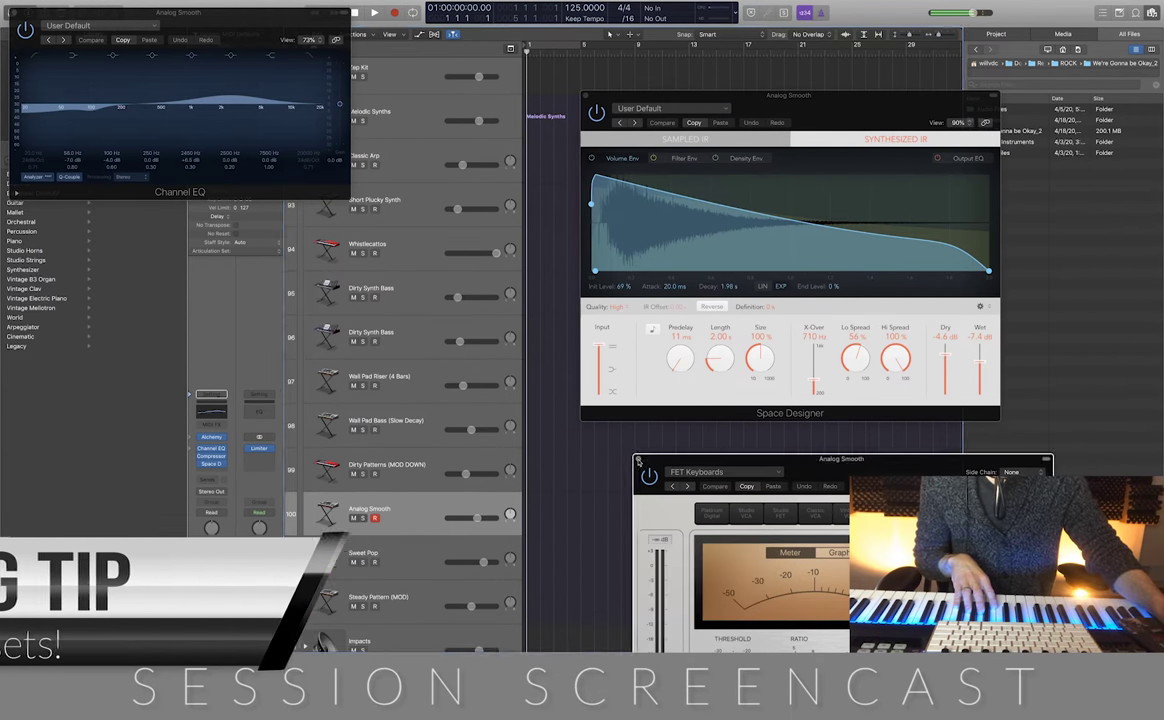
key("super+w")
left_click_drag(588, 99, 575, 76)
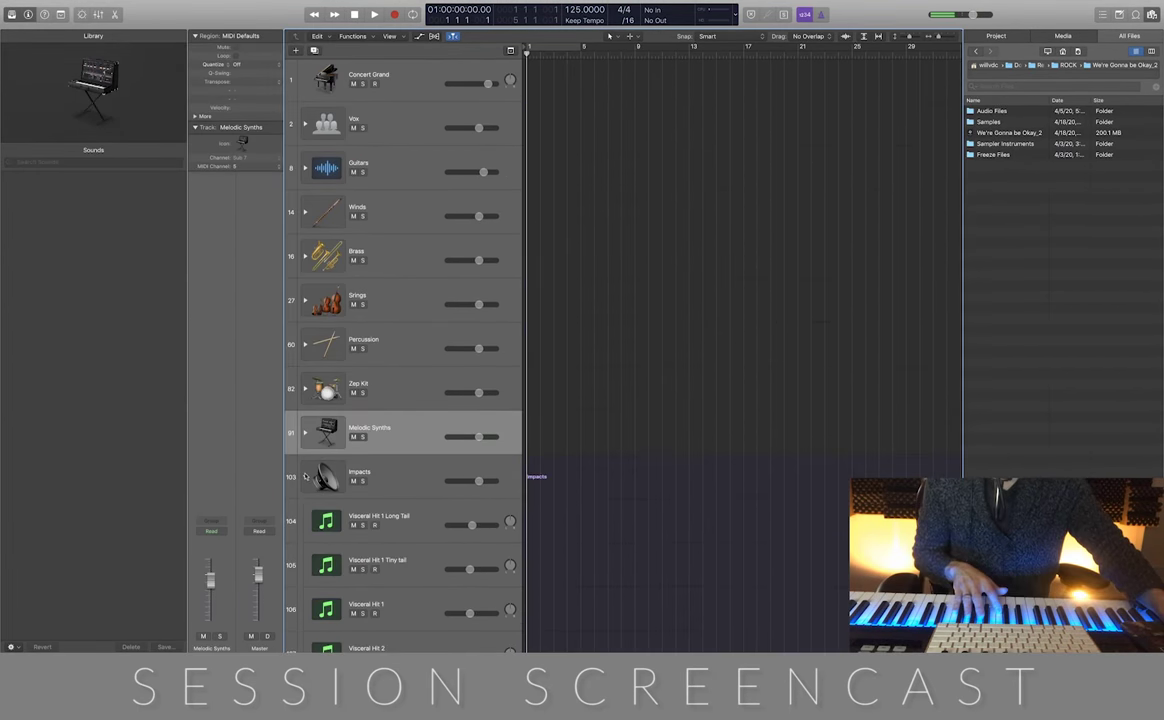
scroll(305, 477, "down", 7)
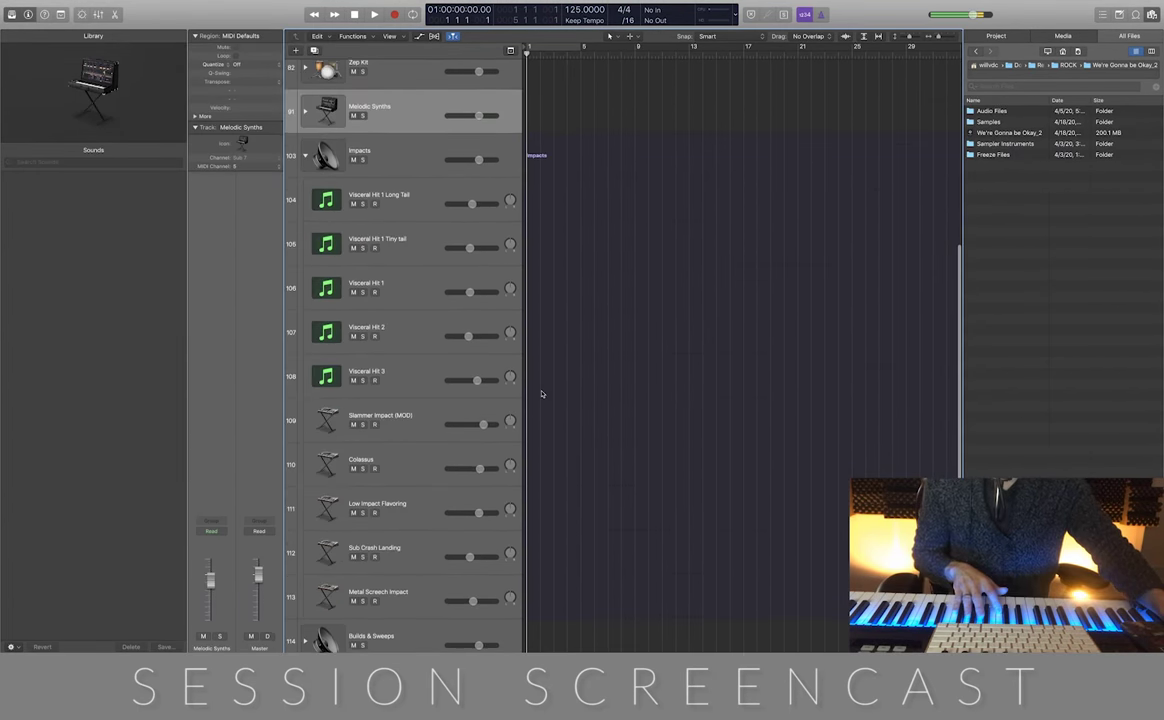
Select Visceral Hit 1 Long Tail, load AiezerX in Kontakt, and open its Compressor and ValhallaShimmer
left_click(408, 228)
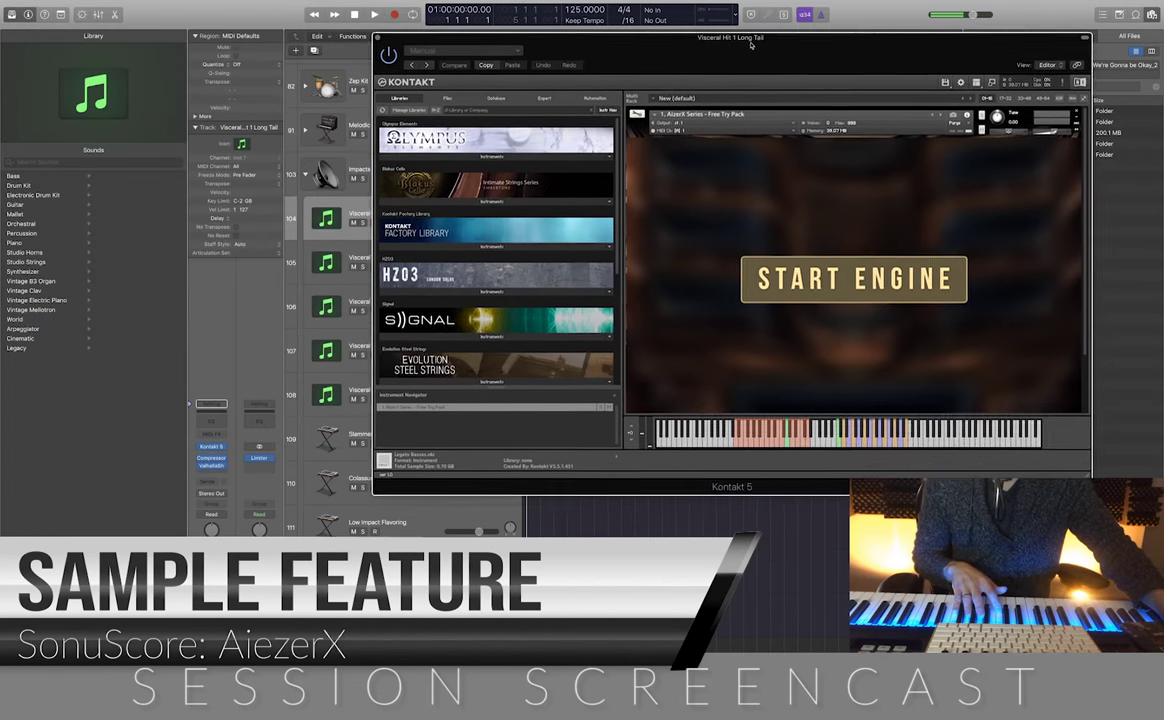
left_click(776, 252)
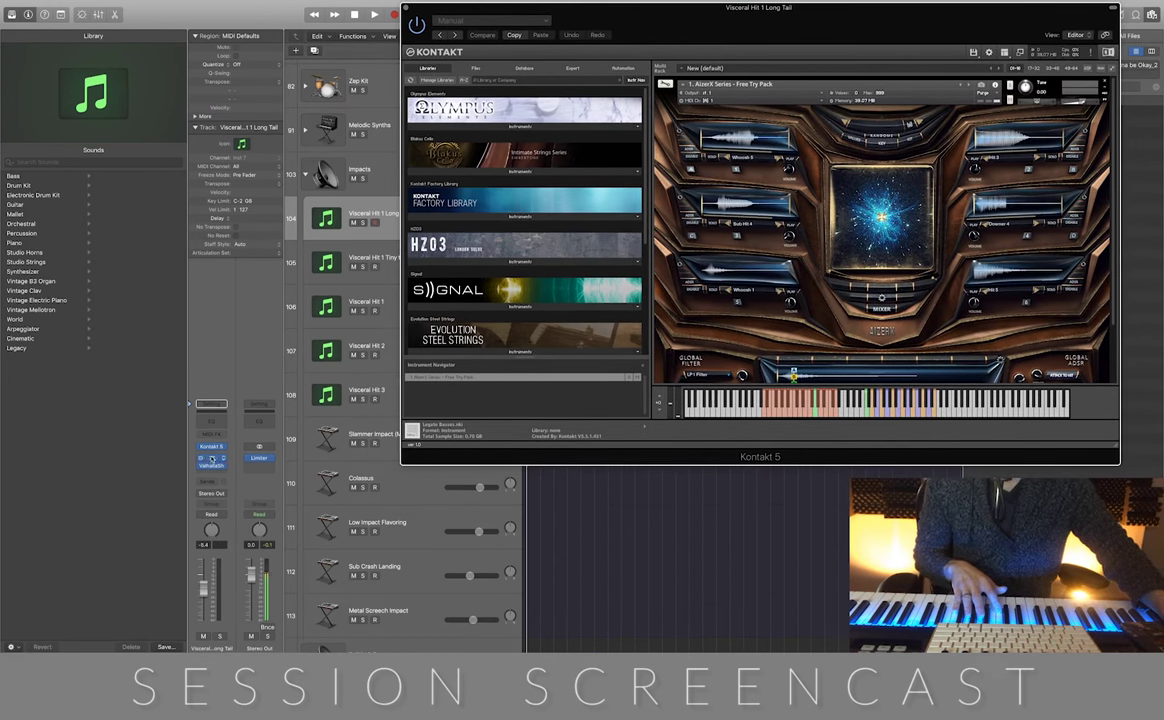
left_click(211, 458)
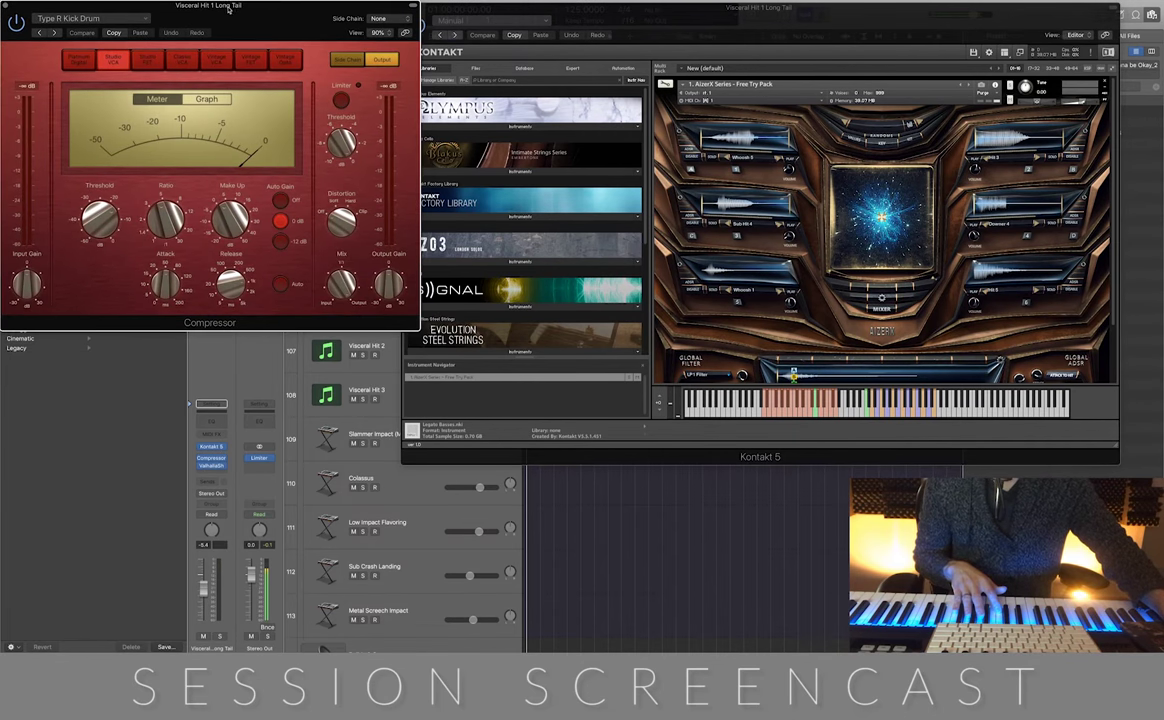
left_click(211, 466)
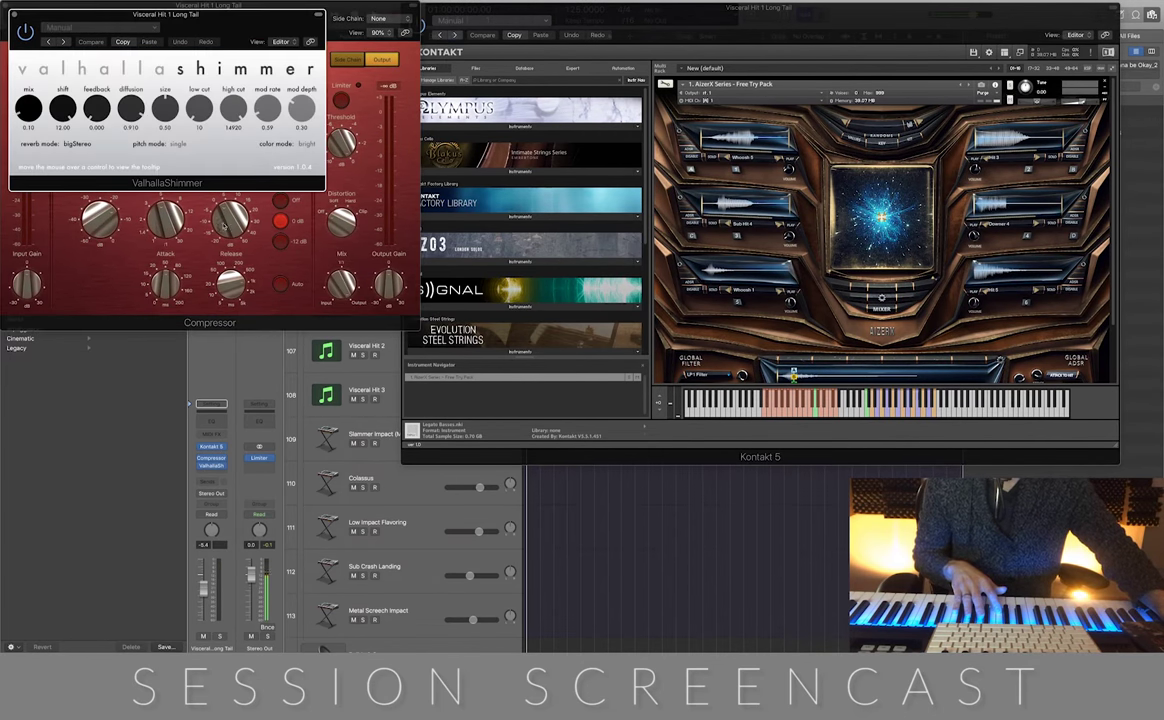
left_click_drag(207, 14, 489, 471)
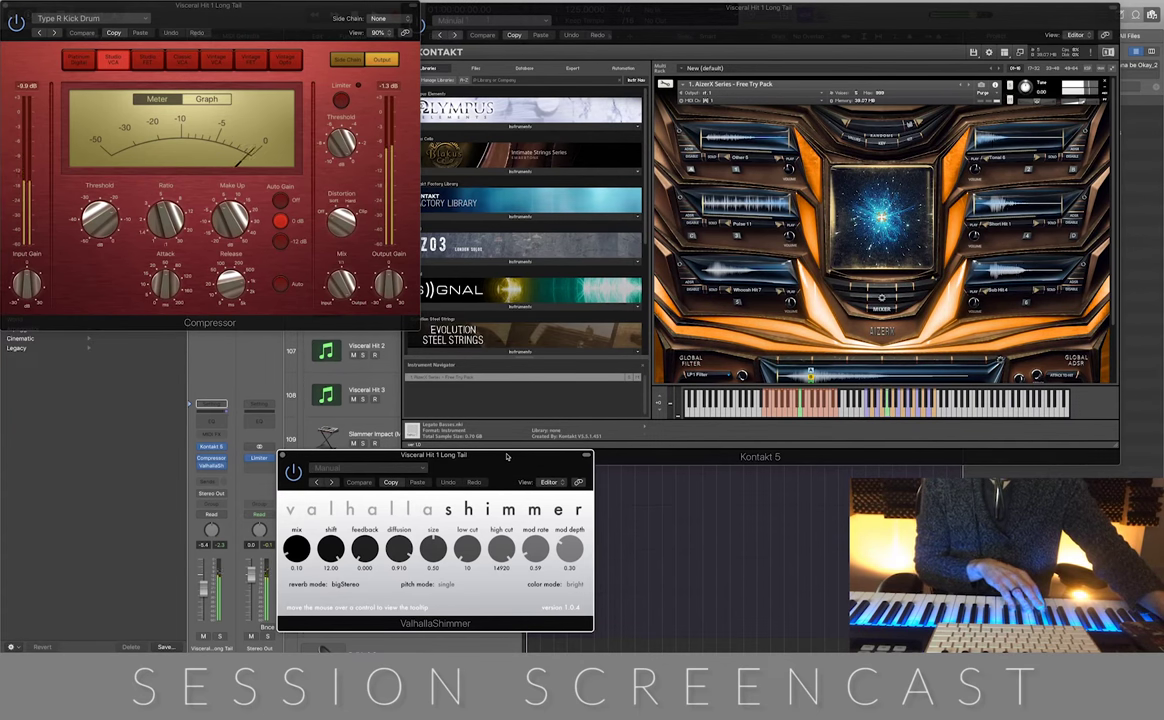
Close the Shimmer, Compressor and Kontakt windows and select Visceral Hit 1 Tiny tail
key("super+w")
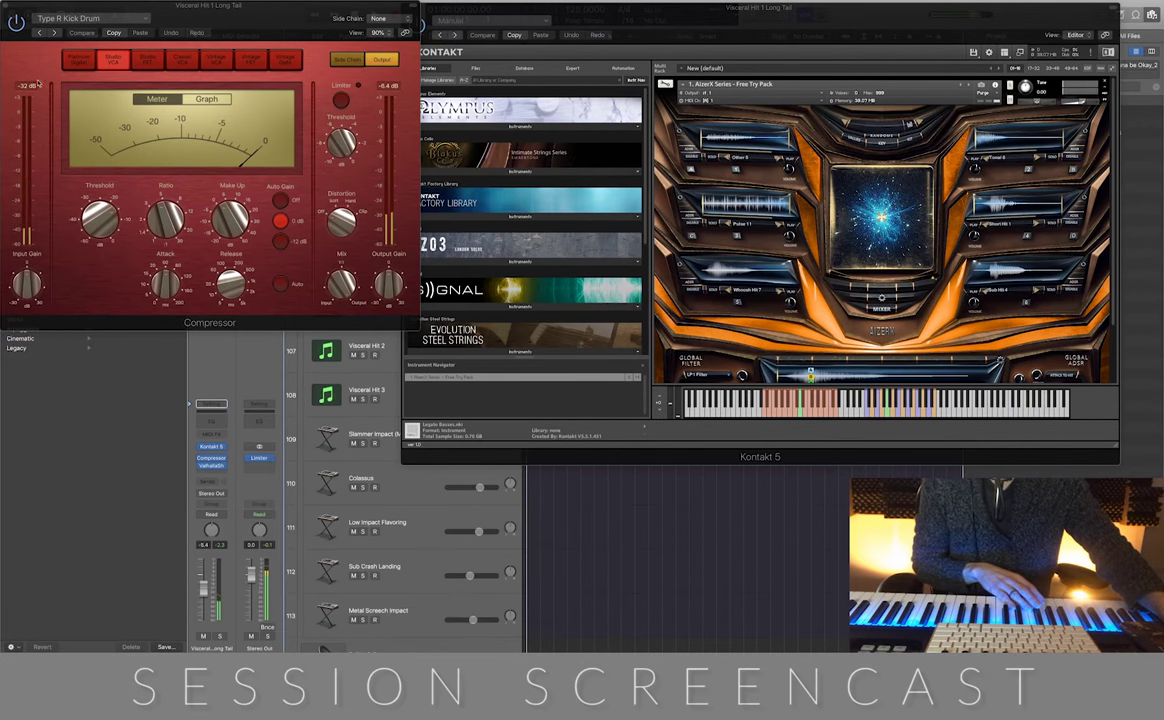
key("super+w")
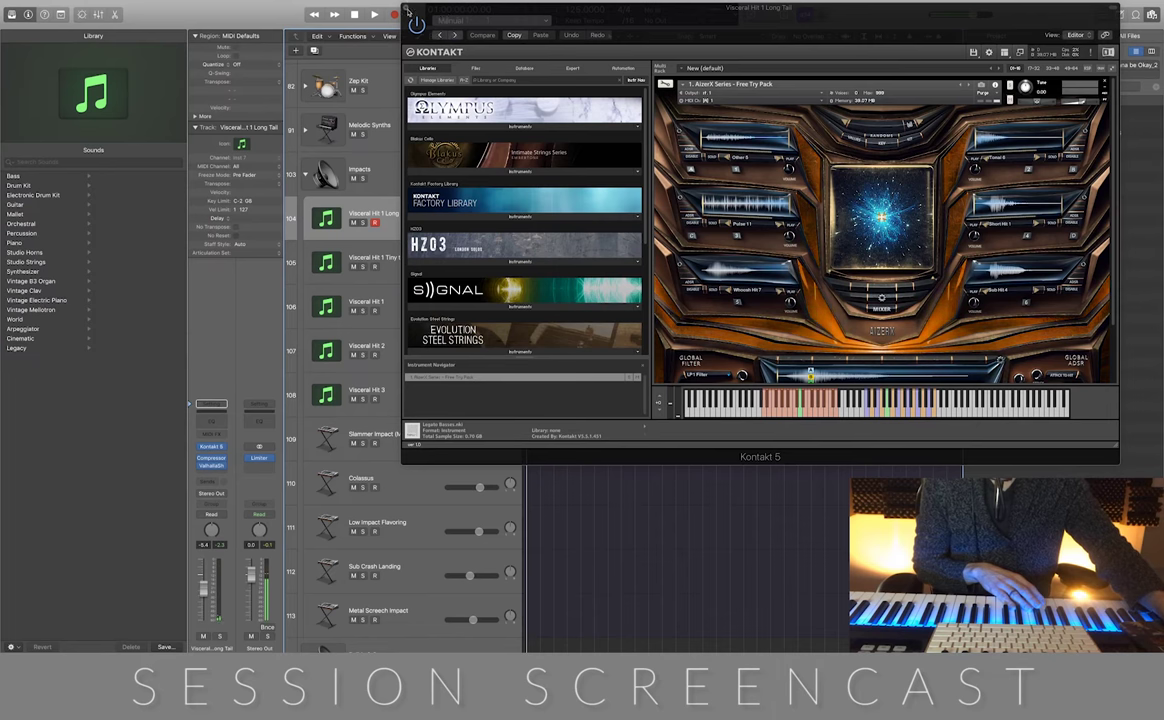
left_click(407, 9)
left_click(410, 273)
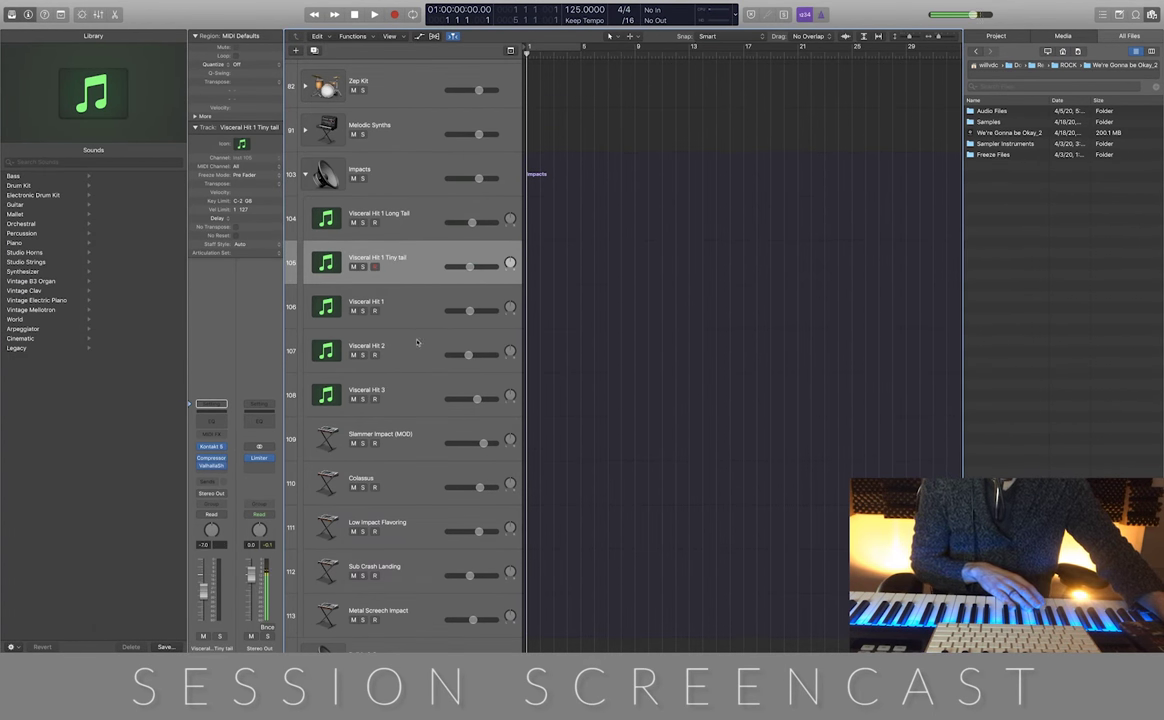
Select Visceral Hit 3, then Slammer Impact (MOD), and audition its Alchemy and Compressor before closing both
left_click(419, 406)
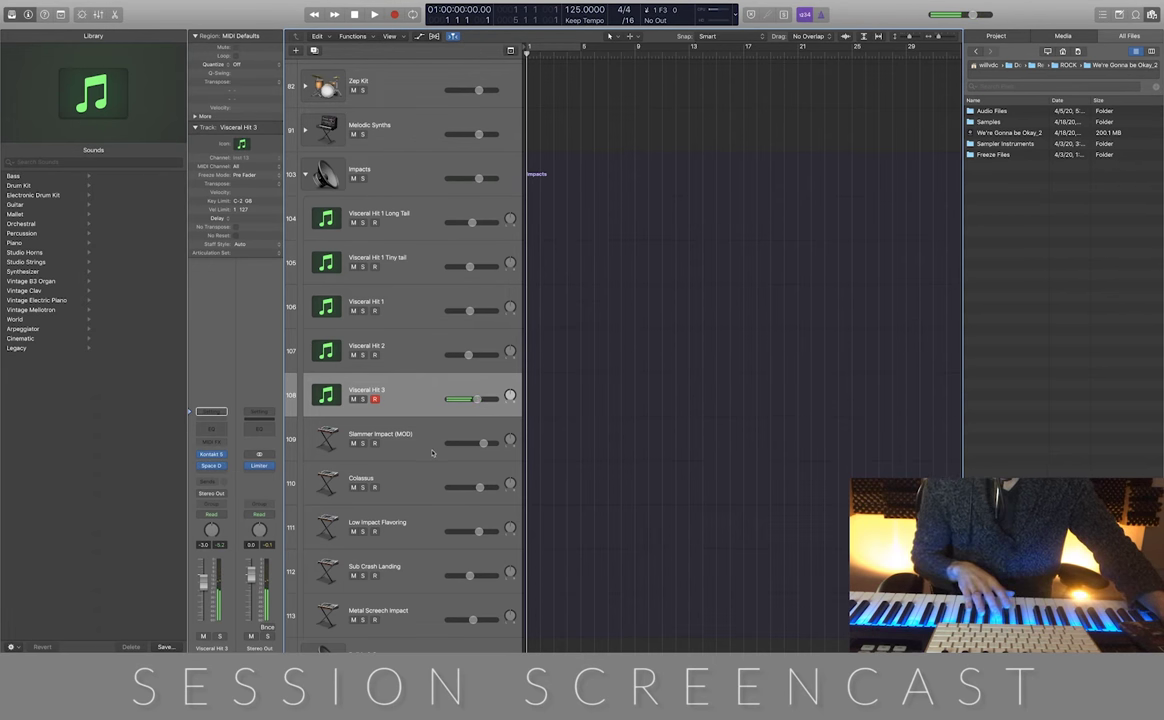
left_click(400, 450)
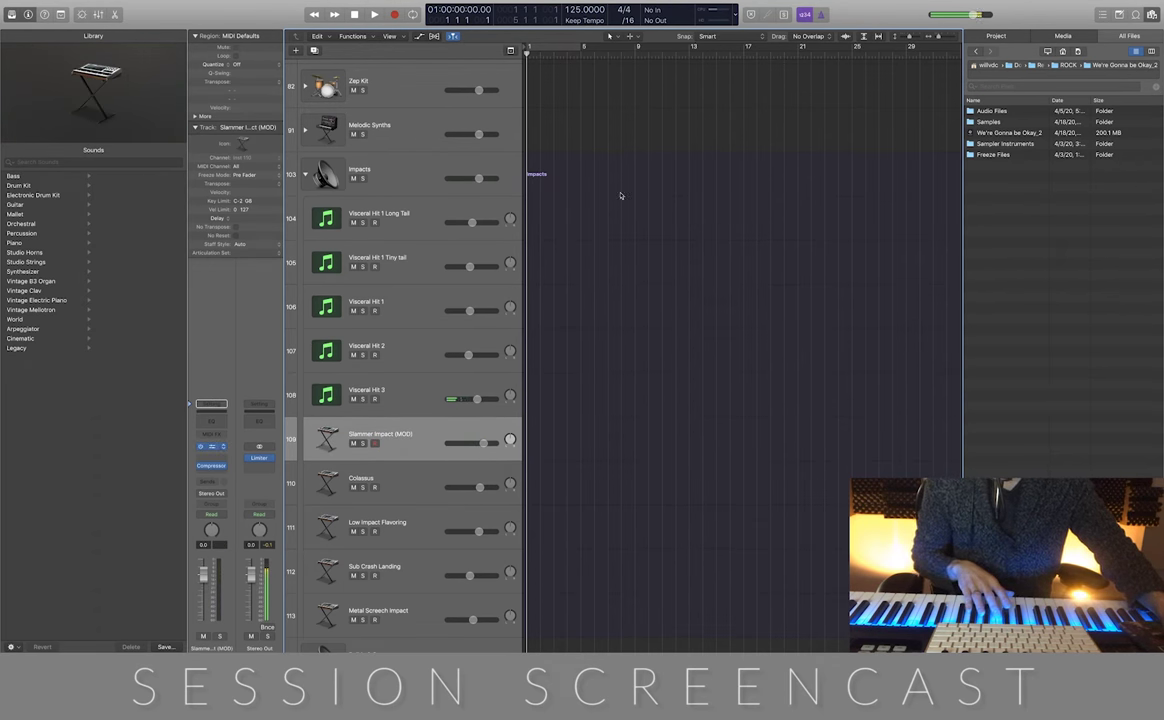
left_click_drag(354, 24, 593, 44)
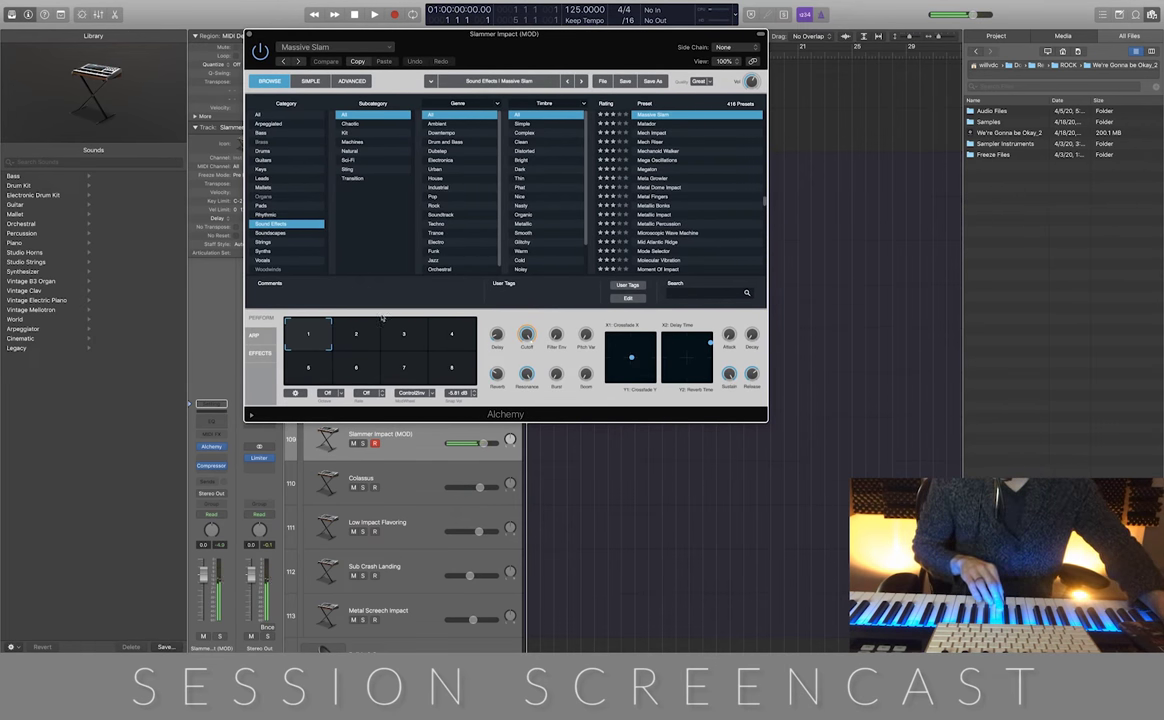
left_click(211, 466)
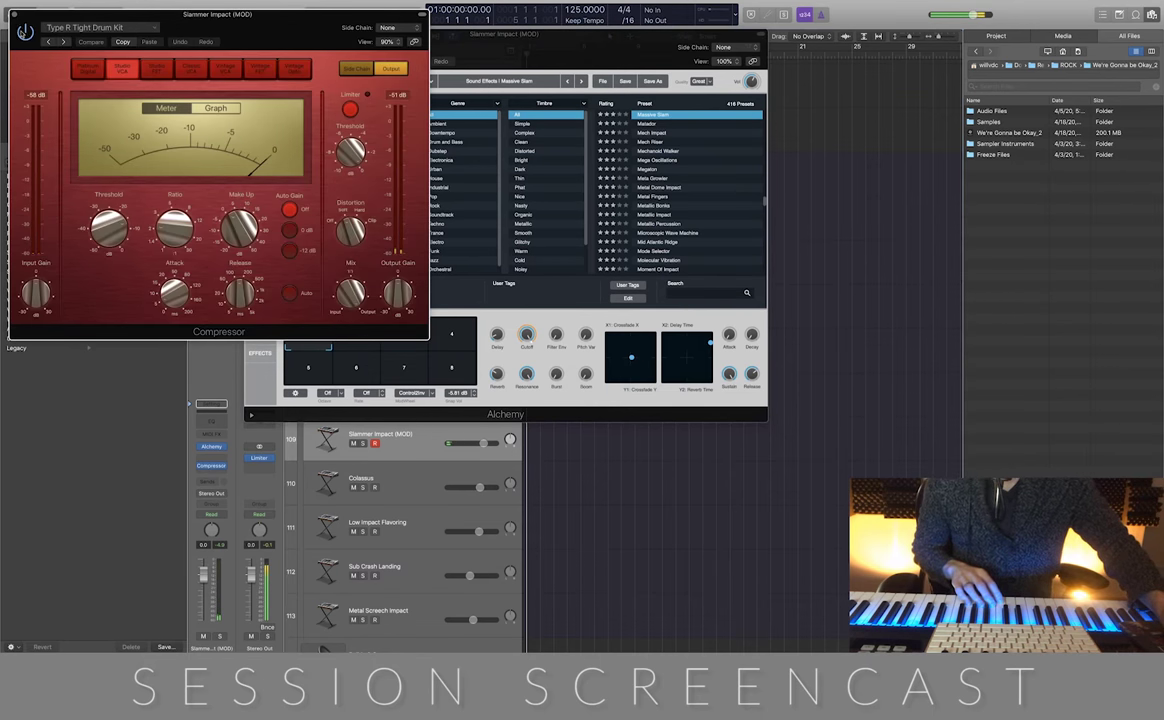
left_click(13, 15)
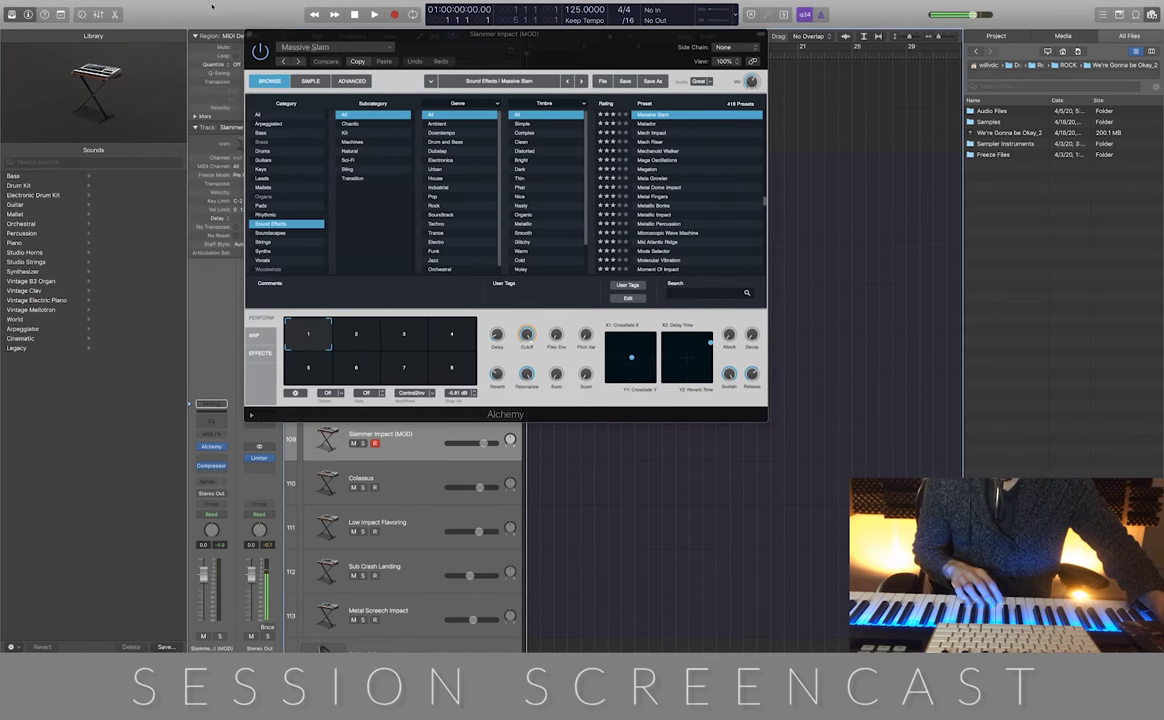
left_click(253, 35)
Audition the Colossus track's Compressor and Alchemy, then close both windows
left_click(409, 476)
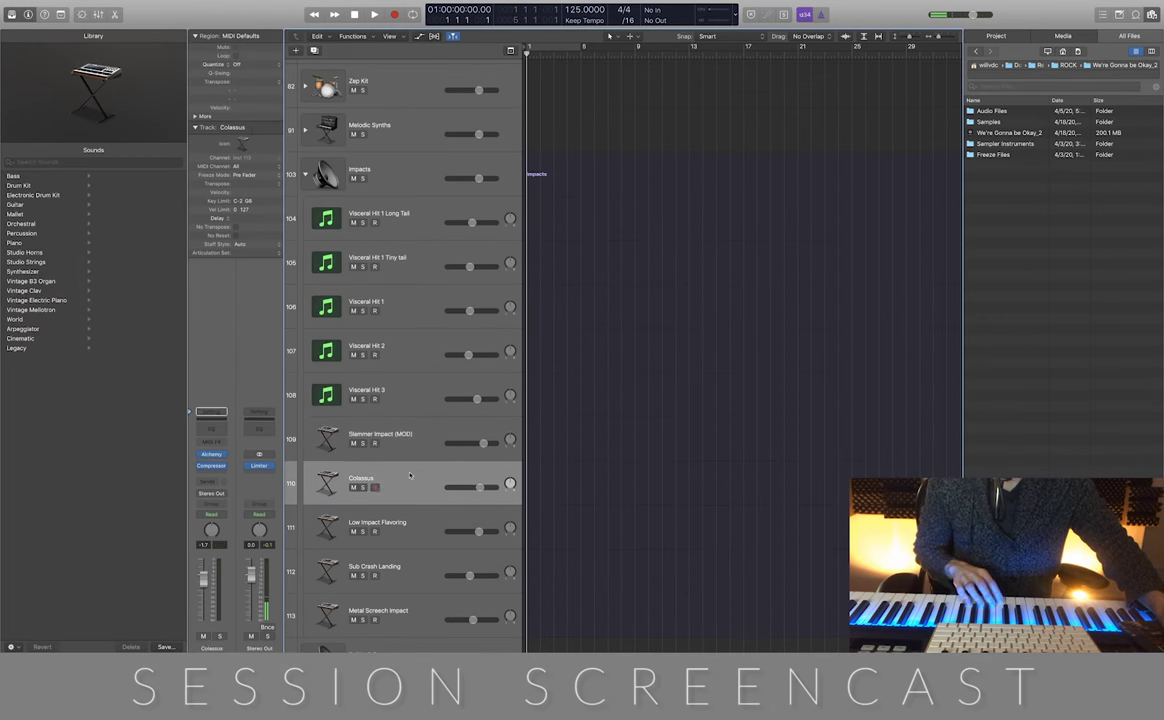
left_click(212, 458)
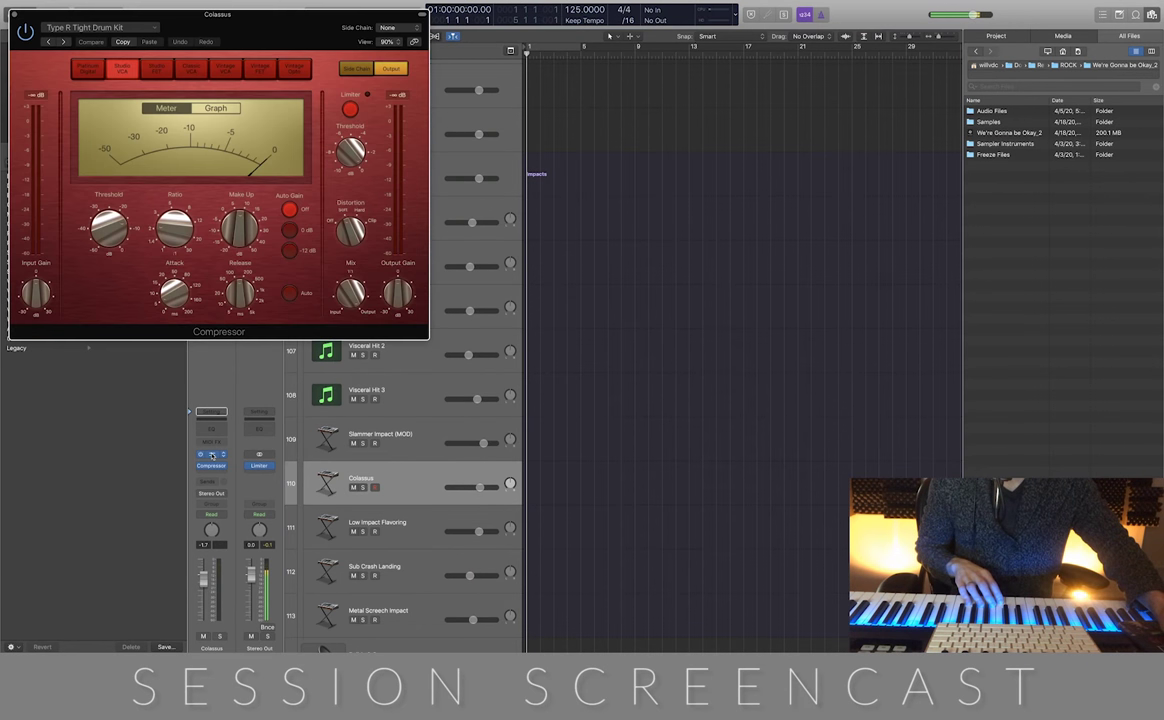
left_click_drag(247, 28, 674, 83)
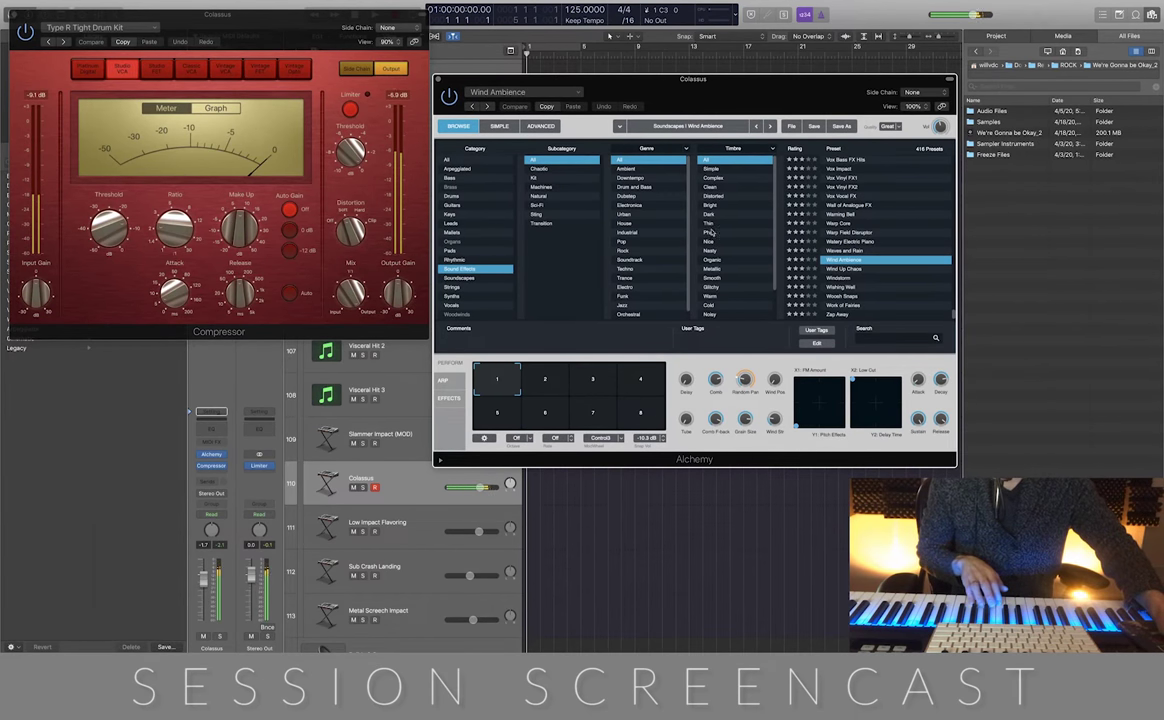
left_click(438, 80)
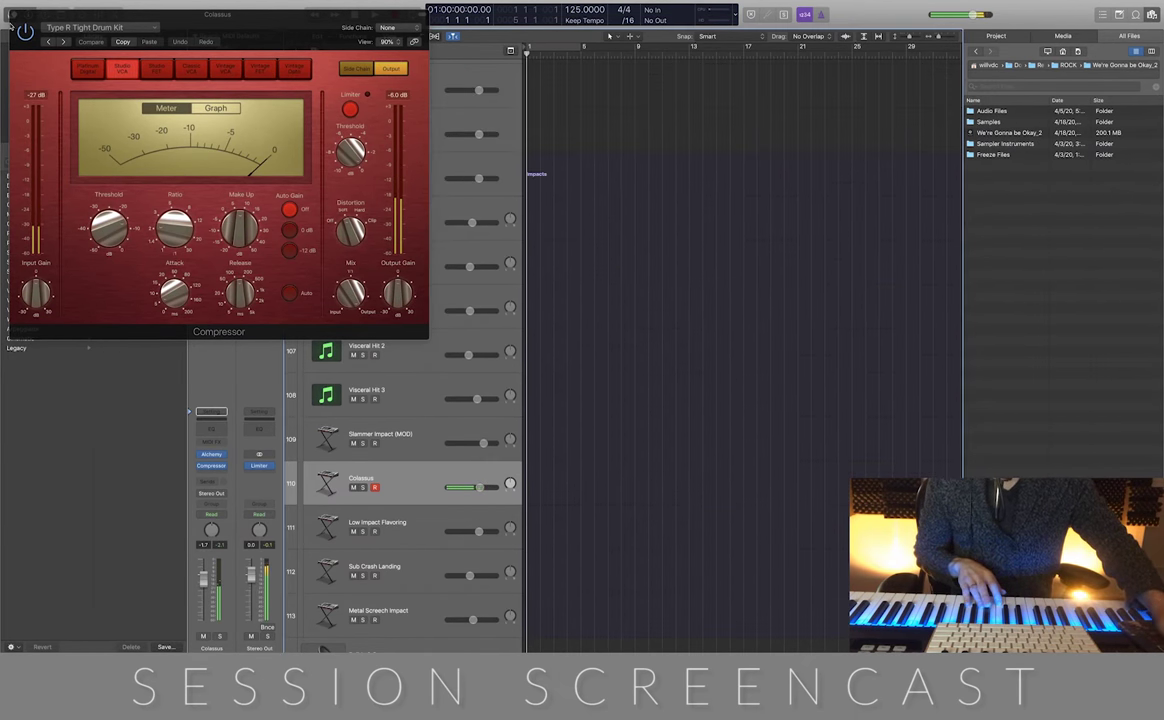
left_click(14, 15)
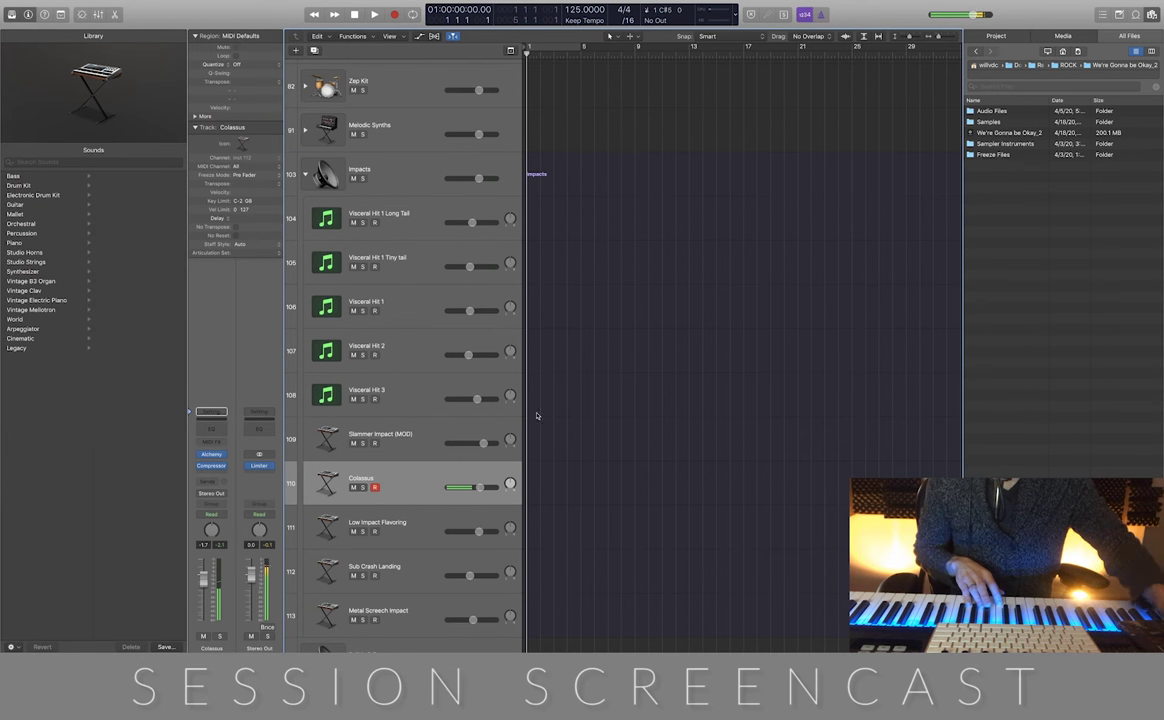
Audition Low Impact Flavoring's Alchemy Low Long Drums patch and Compressor, close both, and select Sub Crash Landing
scroll(644, 403, "down", 5)
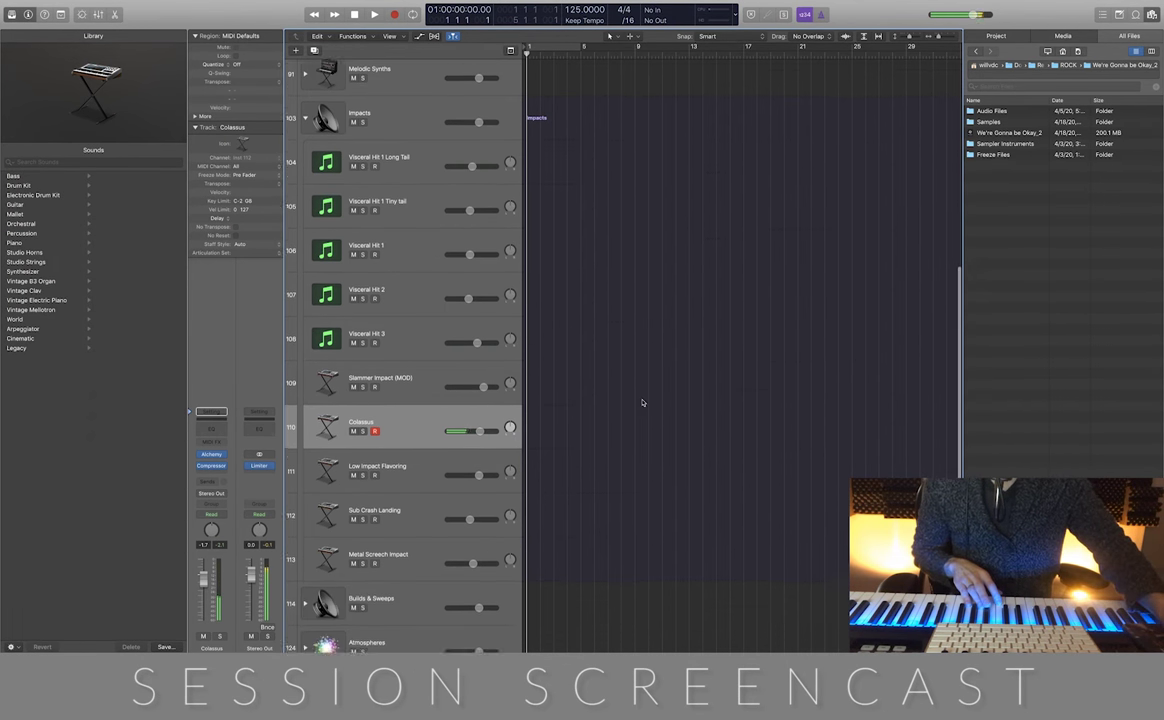
left_click(418, 399)
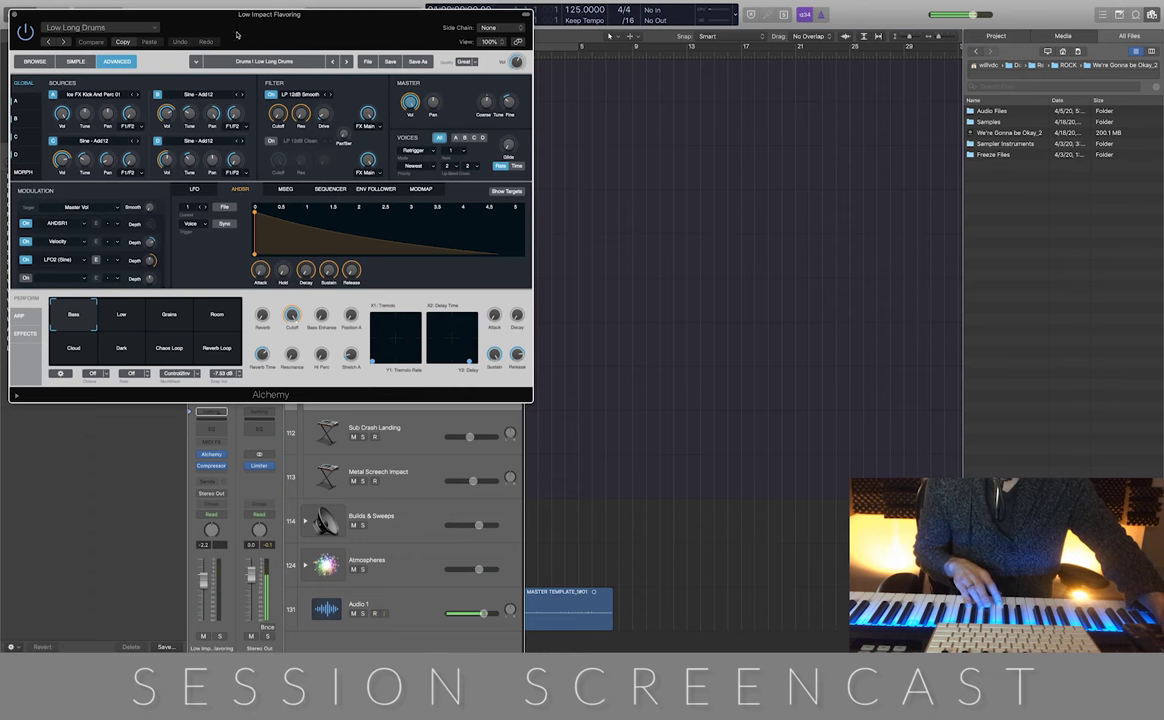
left_click_drag(237, 35, 720, 51)
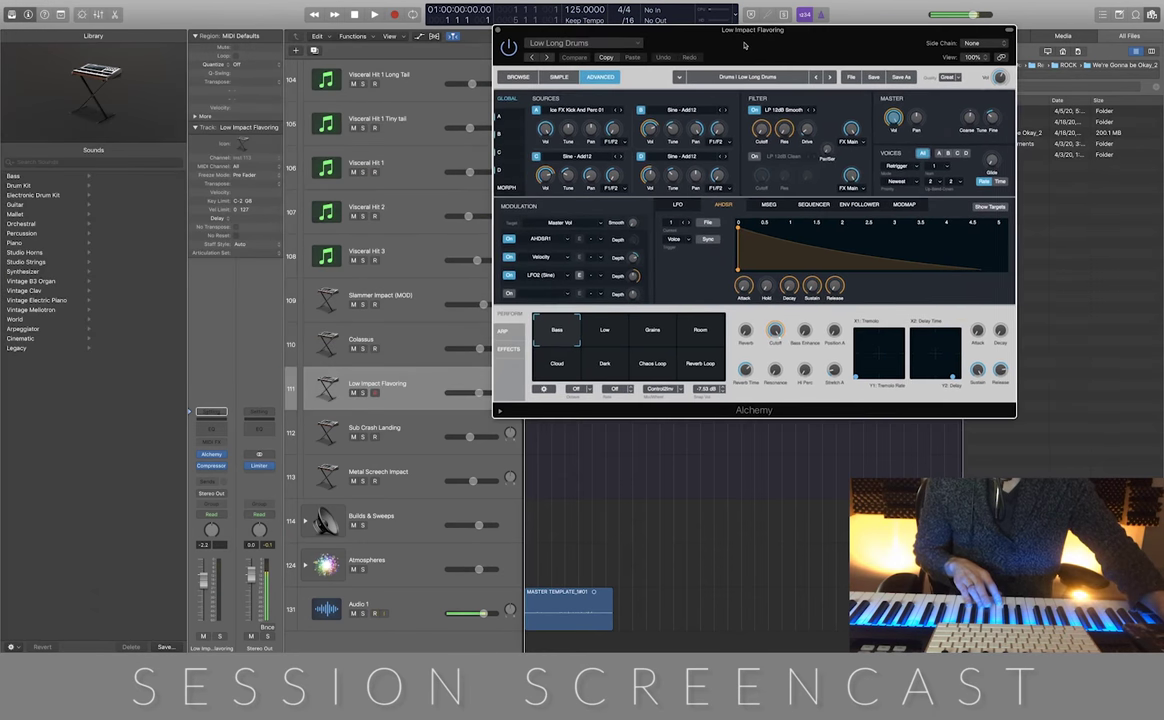
left_click(213, 470)
left_click_drag(287, 18, 312, 191)
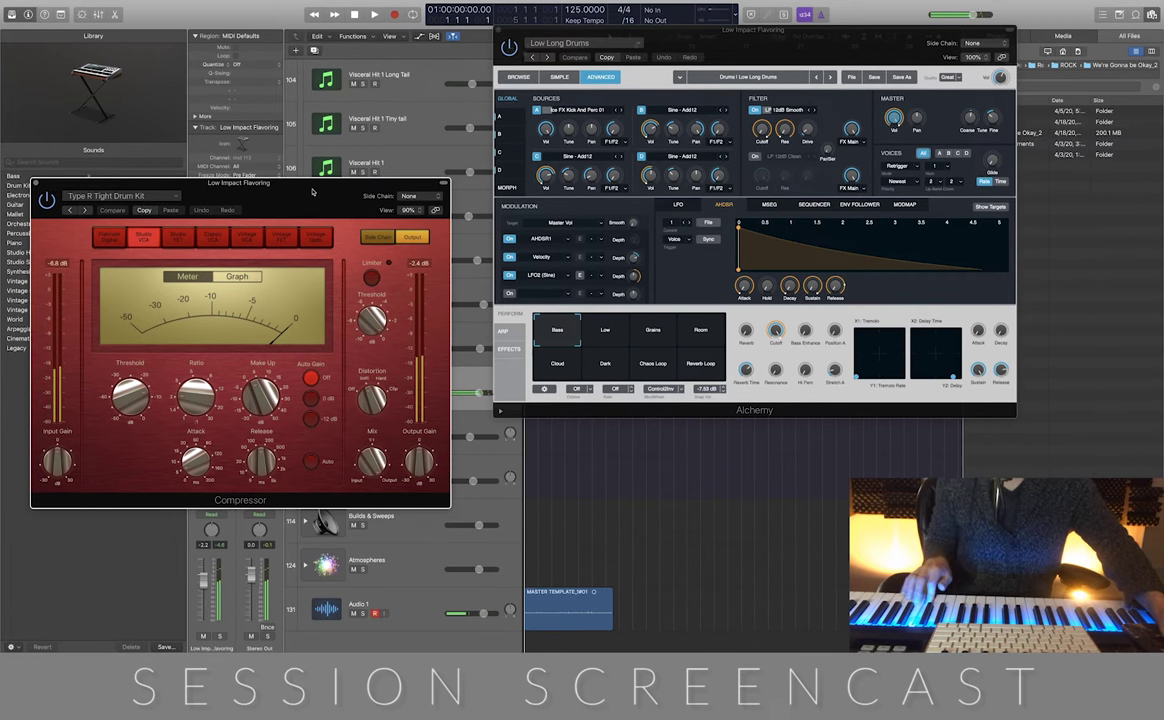
key("super+w")
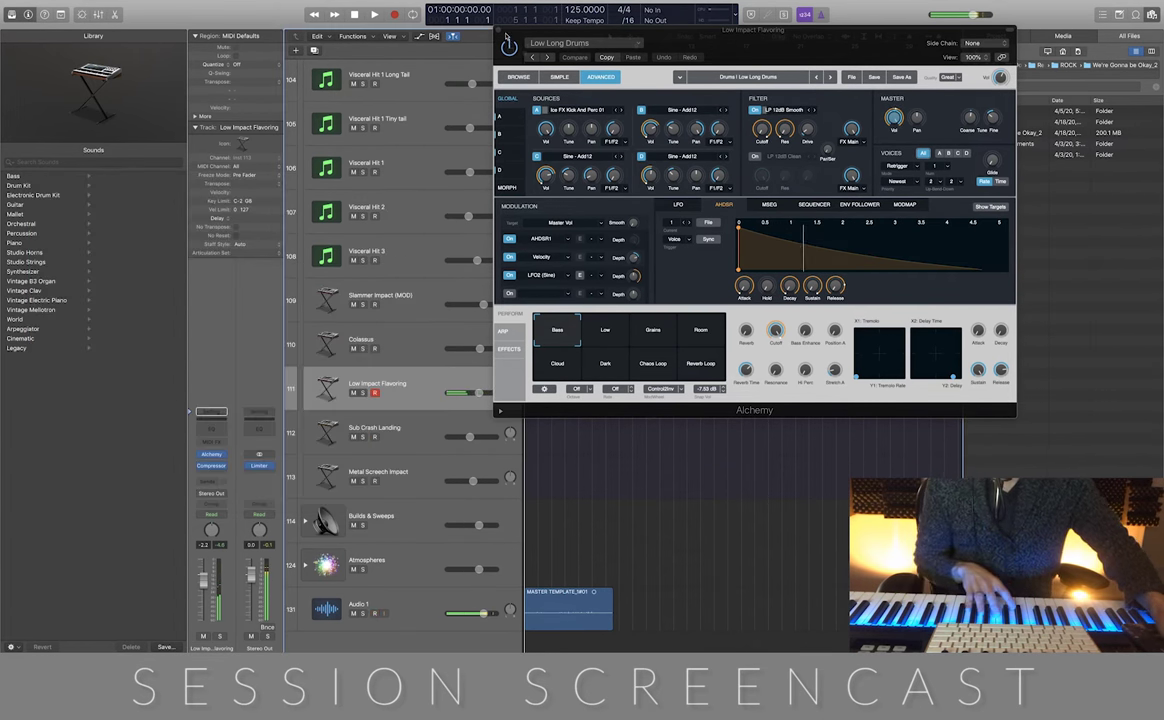
key("super+w")
left_click(432, 450)
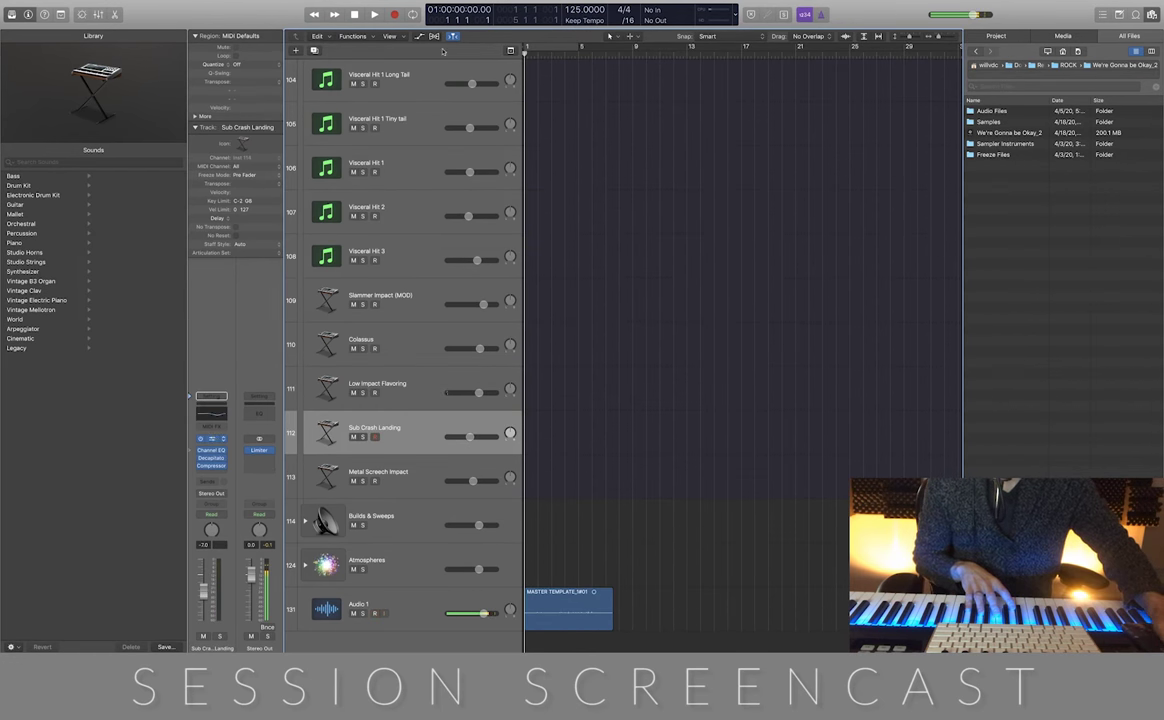
Audition Sub Crash Landing's Alchemy, Channel EQ, Decapitator and Compressor, then close those windows
left_click(211, 438)
left_click_drag(270, 18, 740, 30)
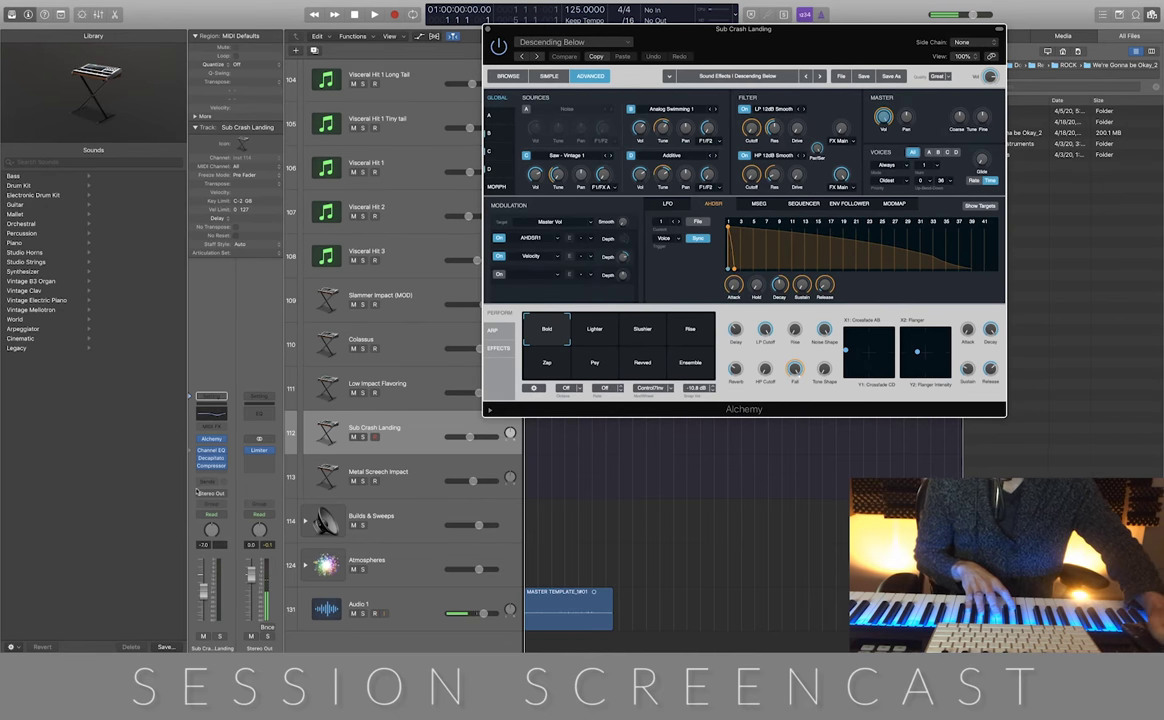
left_click(212, 451)
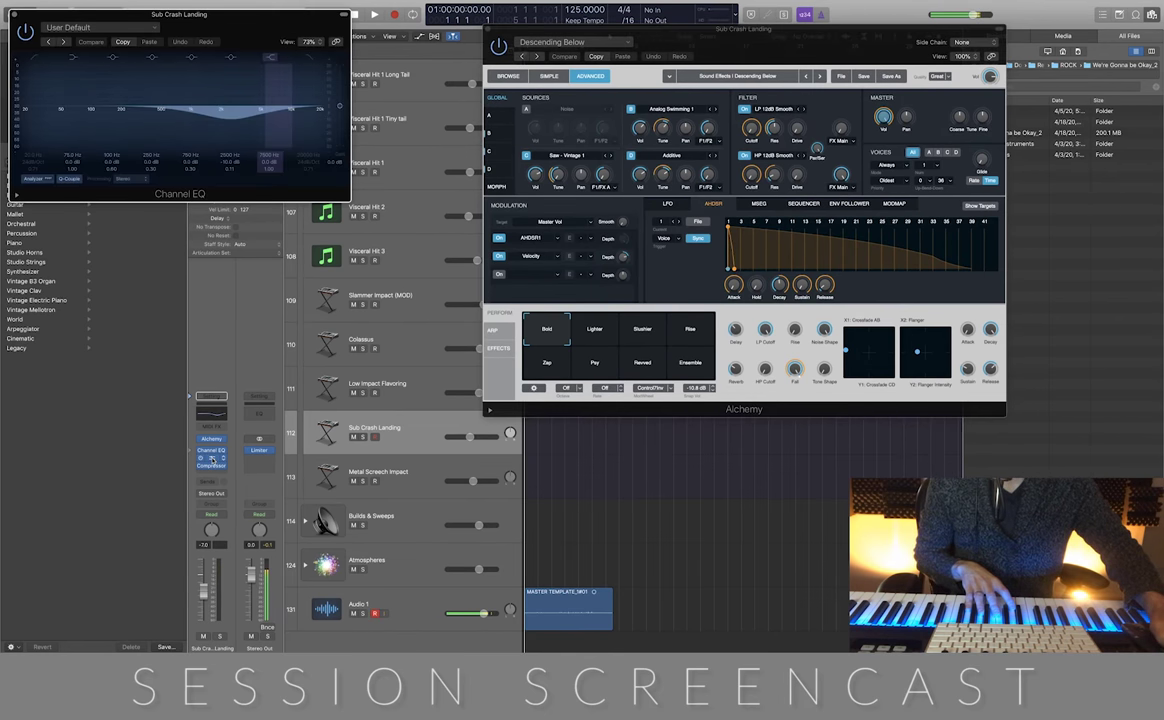
left_click(212, 460)
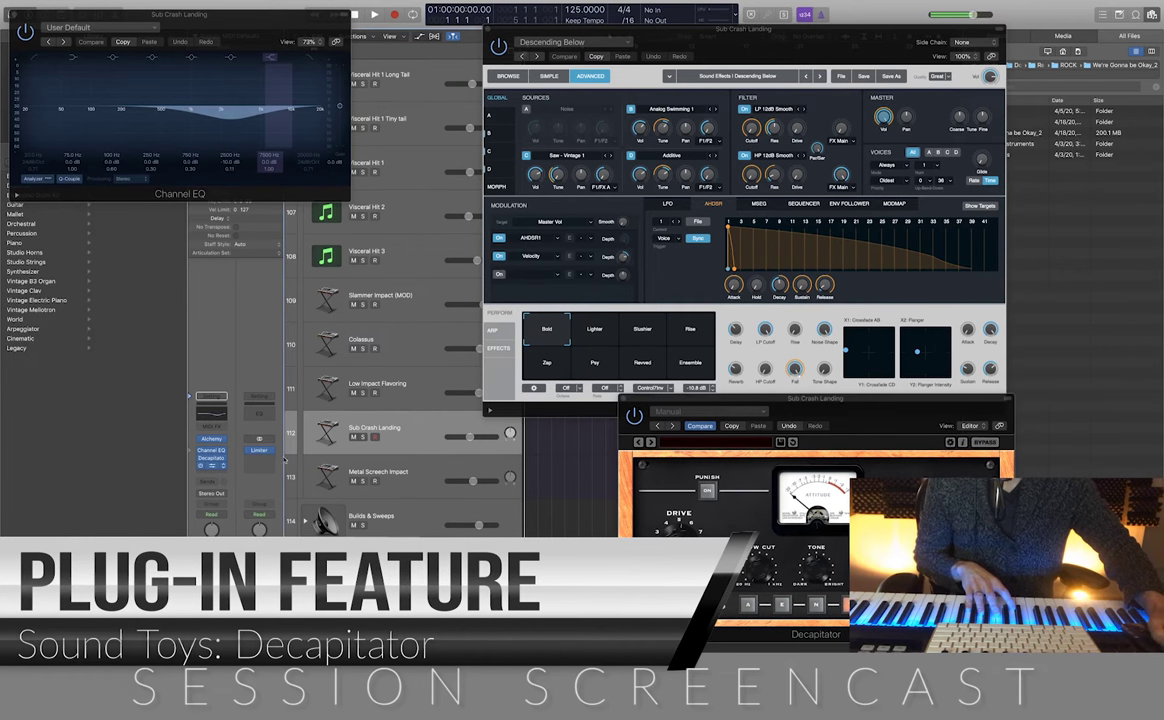
left_click(212, 468)
left_click_drag(317, 41, 333, 268)
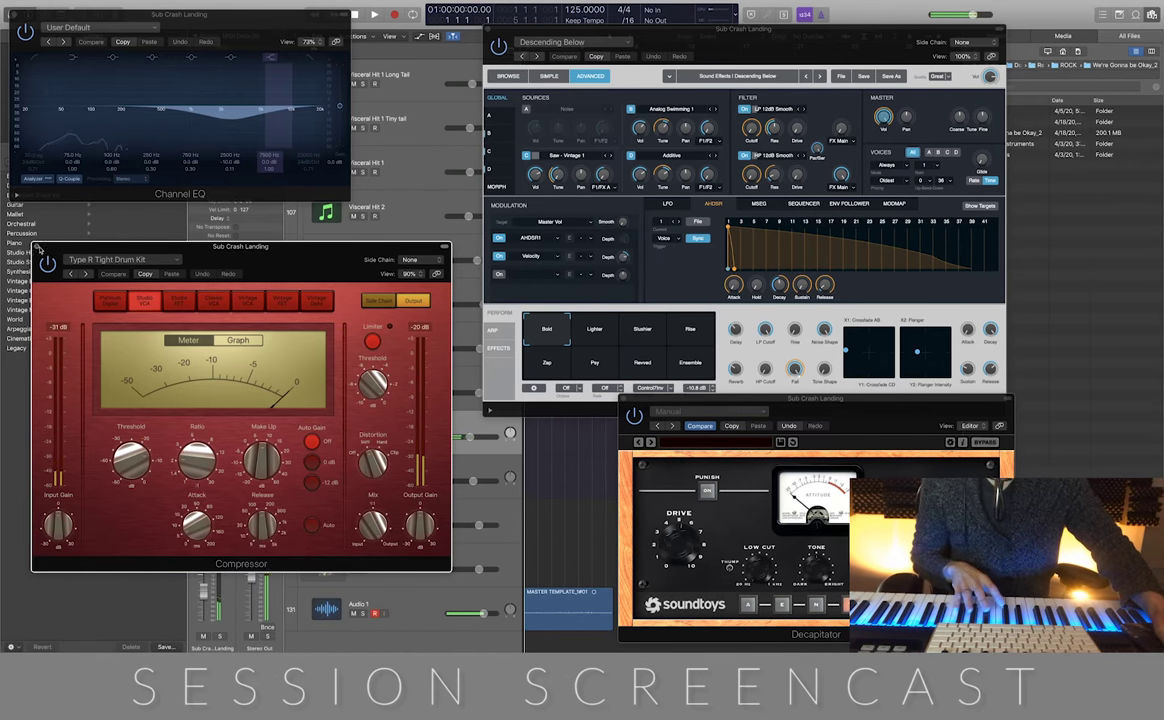
left_click(624, 398)
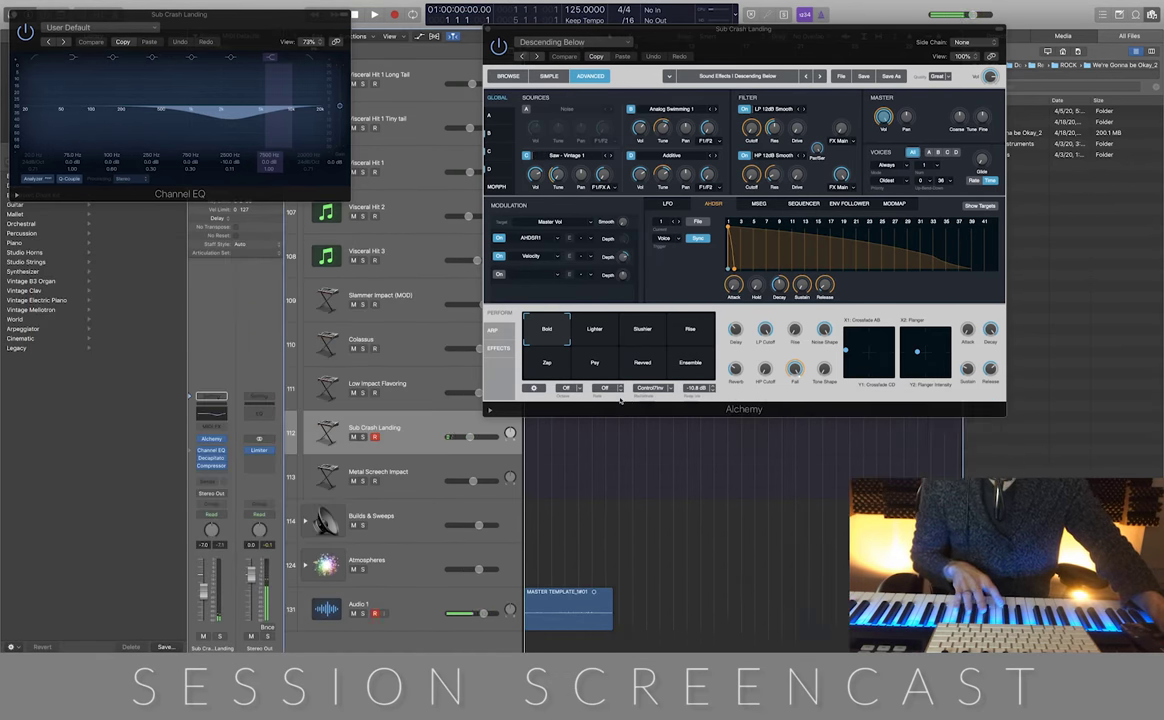
left_click(488, 30)
left_click(14, 14)
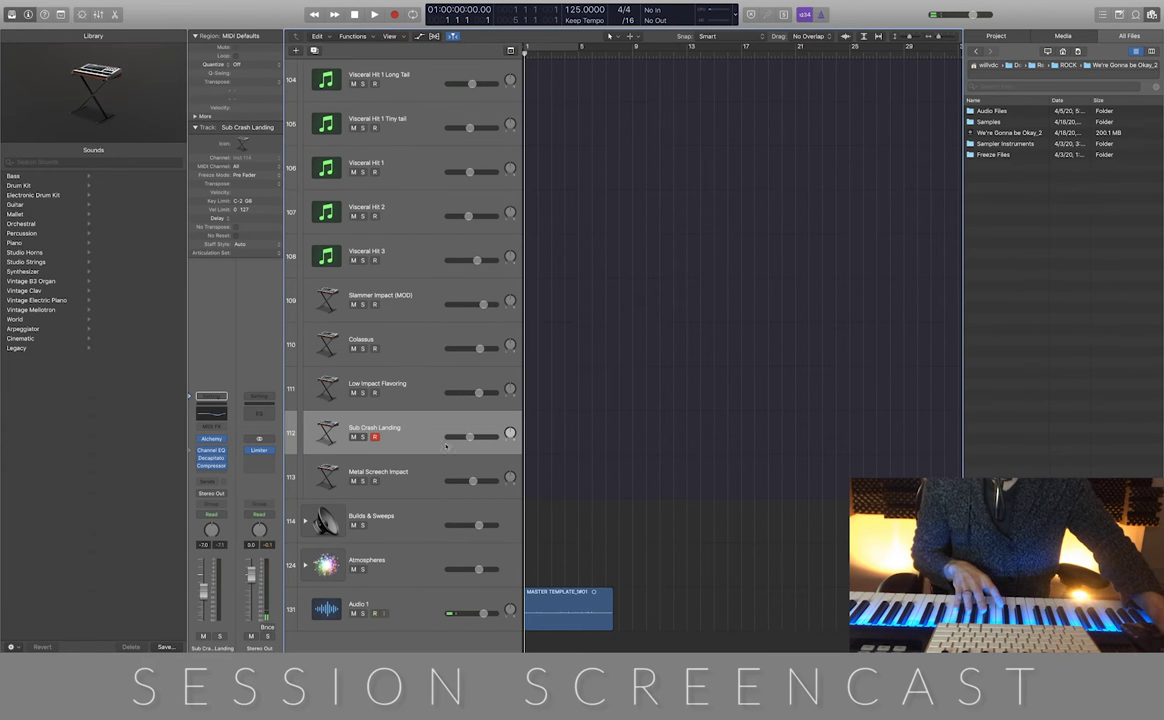
Select Metal Screech Impact, audition its Compressor, and close the Compressor and Alchemy windows
left_click(426, 490)
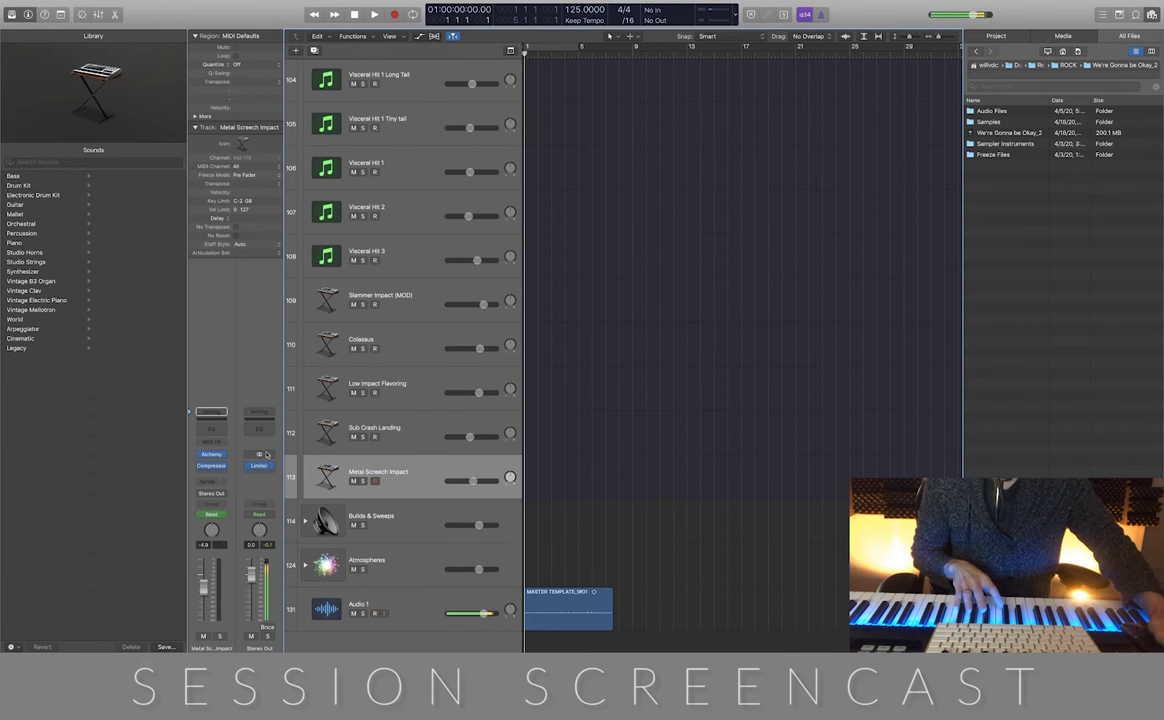
left_click(211, 466)
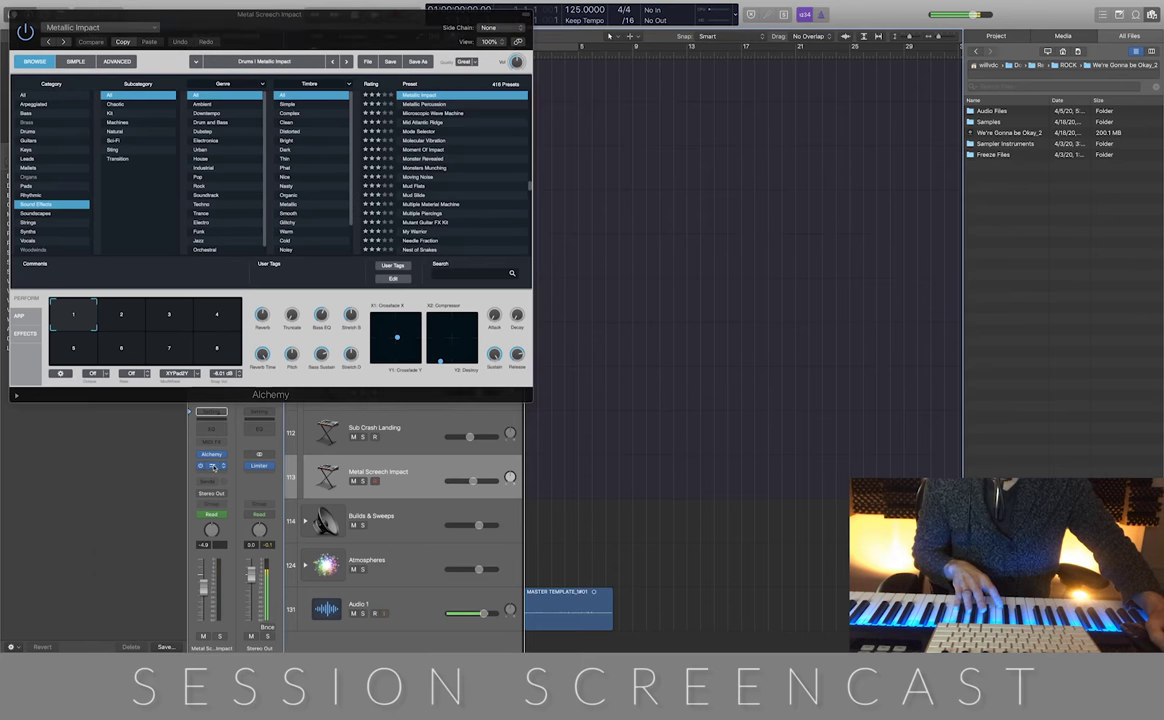
left_click_drag(263, 46, 806, 97)
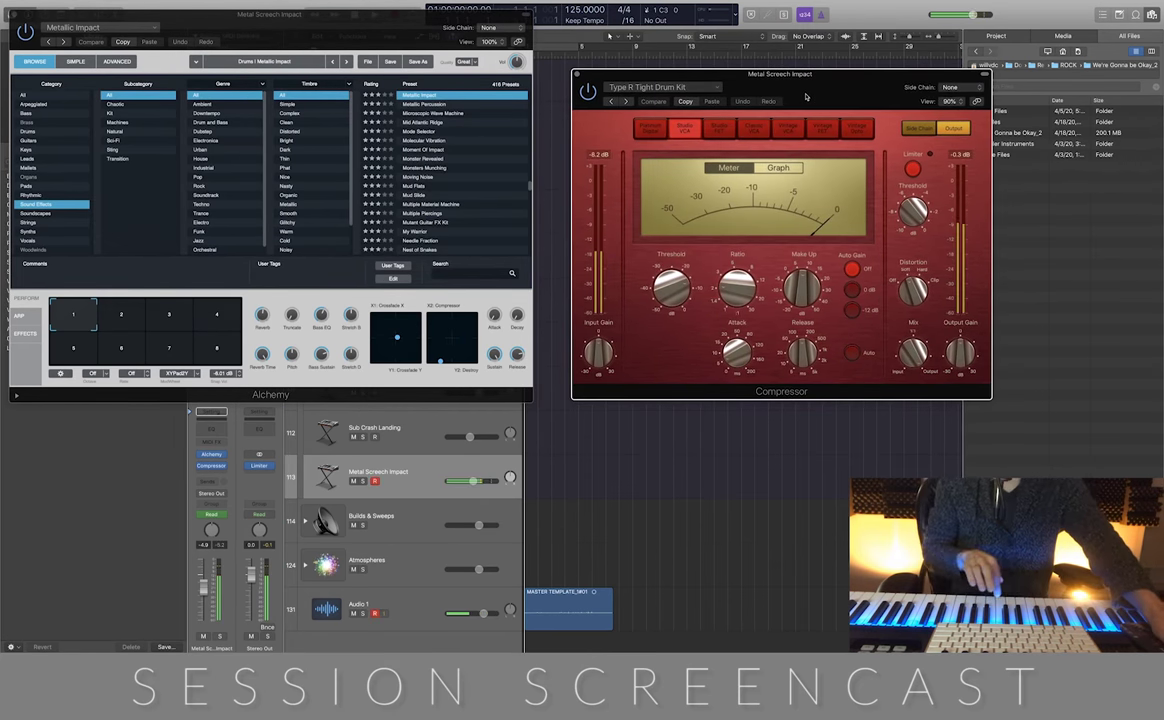
left_click(577, 75)
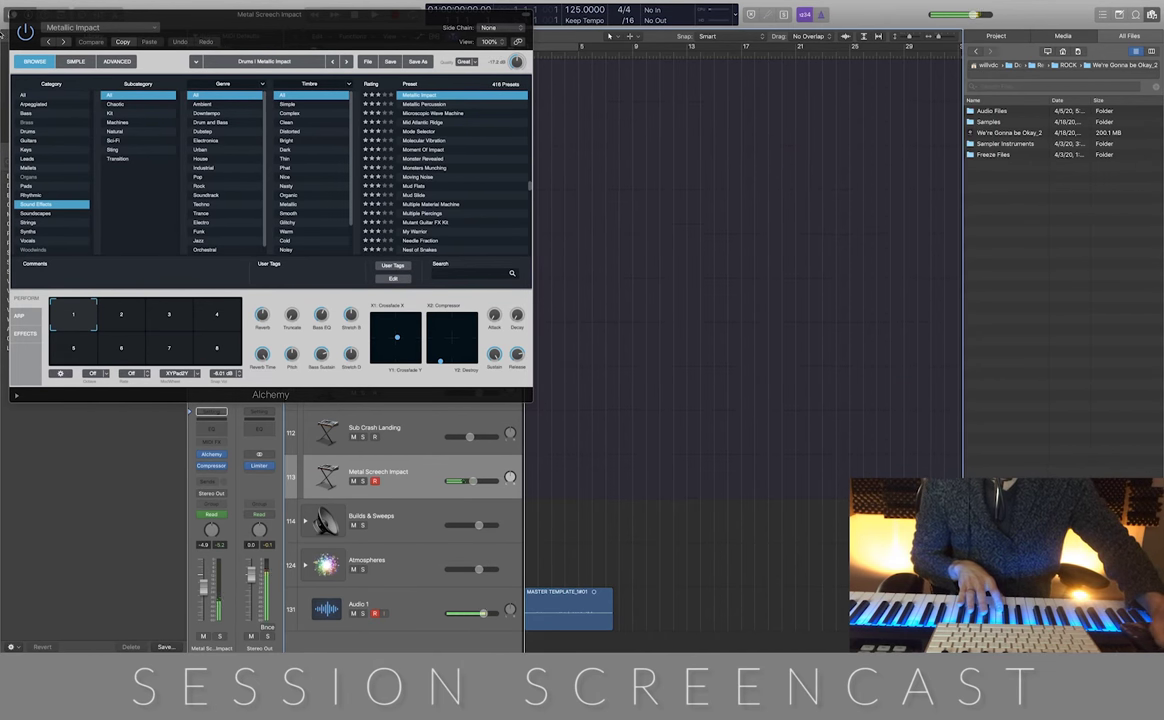
left_click(13, 15)
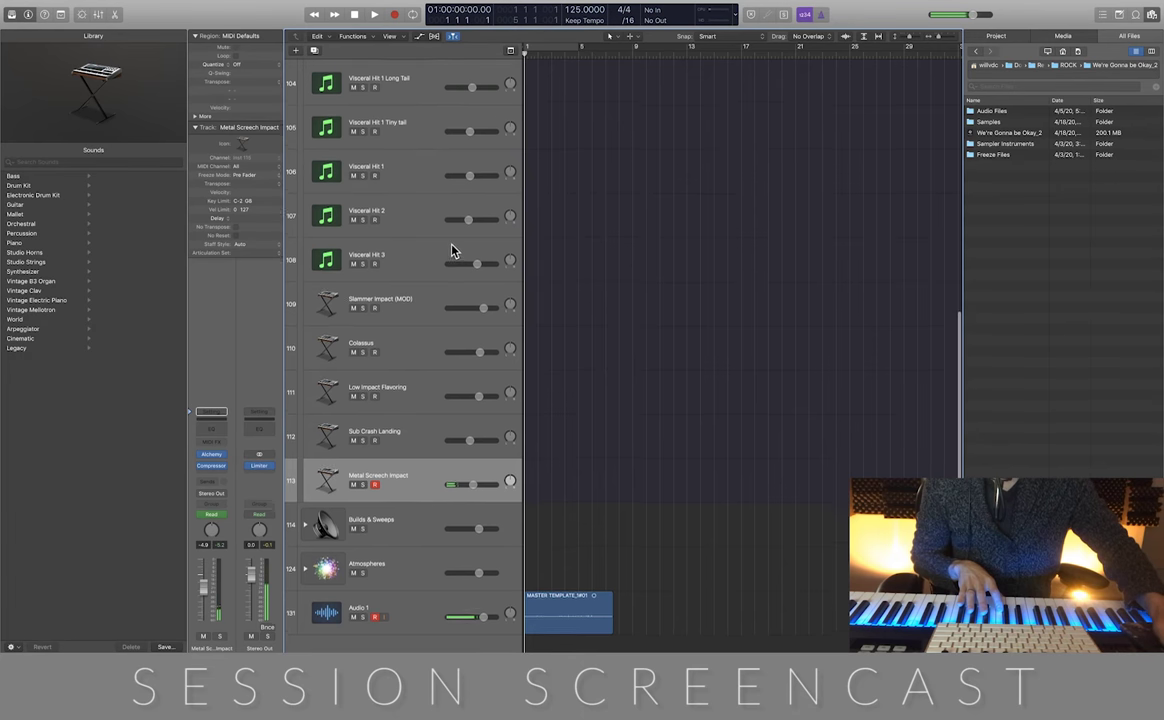
scroll(300, 255, "up", 5)
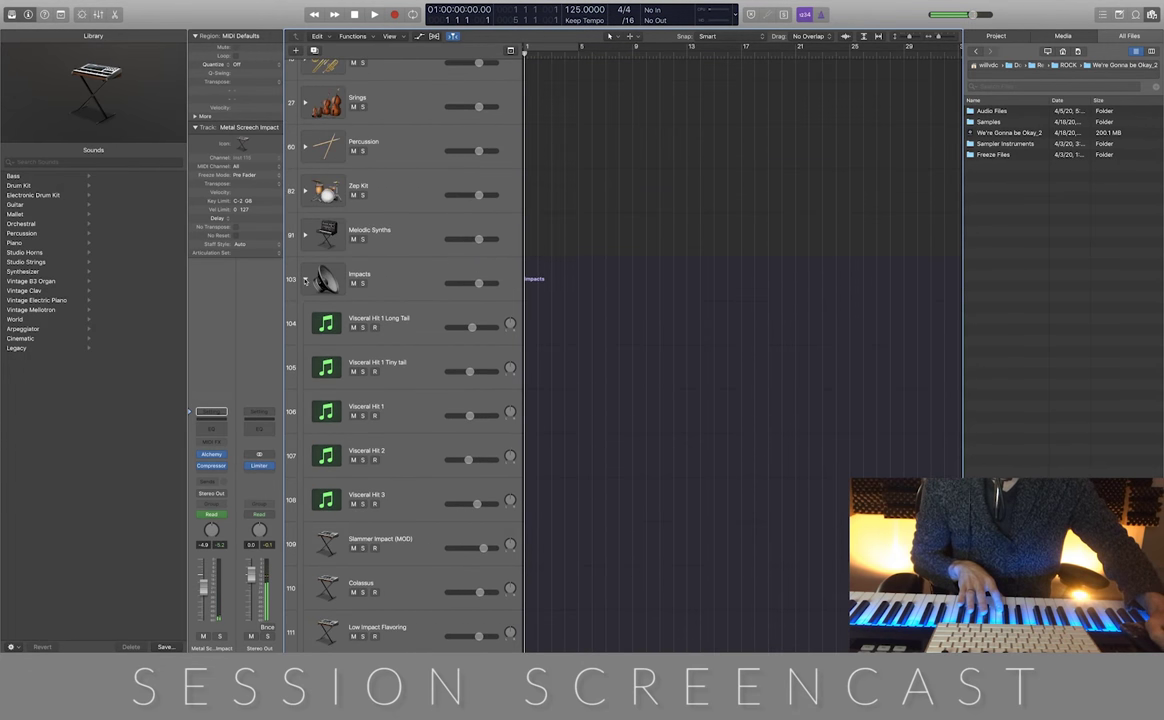
Collapse Impacts, expand Builds & Sweeps, and audition High Voltage Strings and Compressed Air
left_click(305, 280)
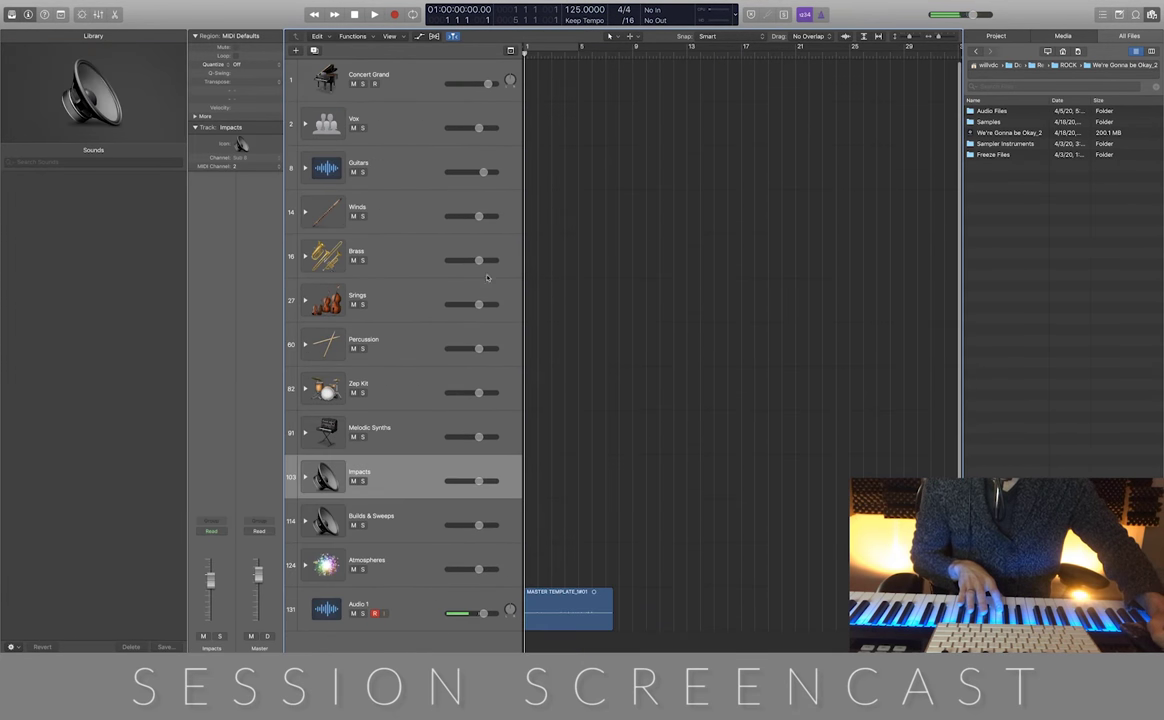
left_click(305, 521)
scroll(655, 445, "down", 6)
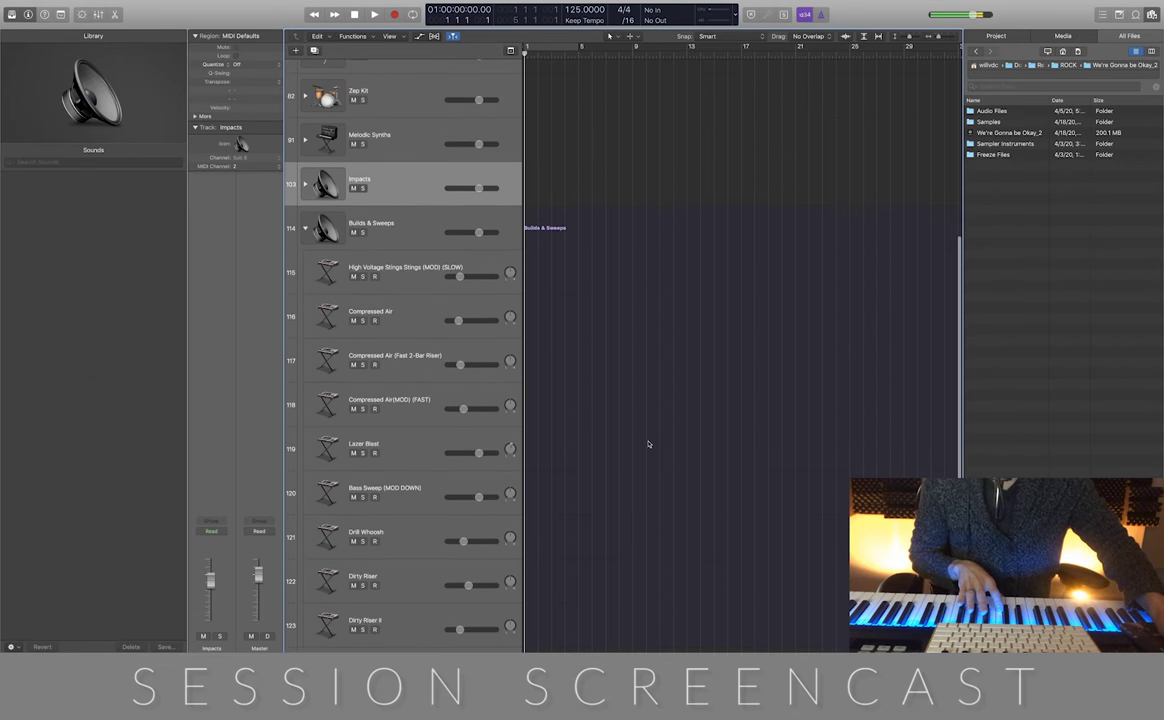
left_click(416, 260)
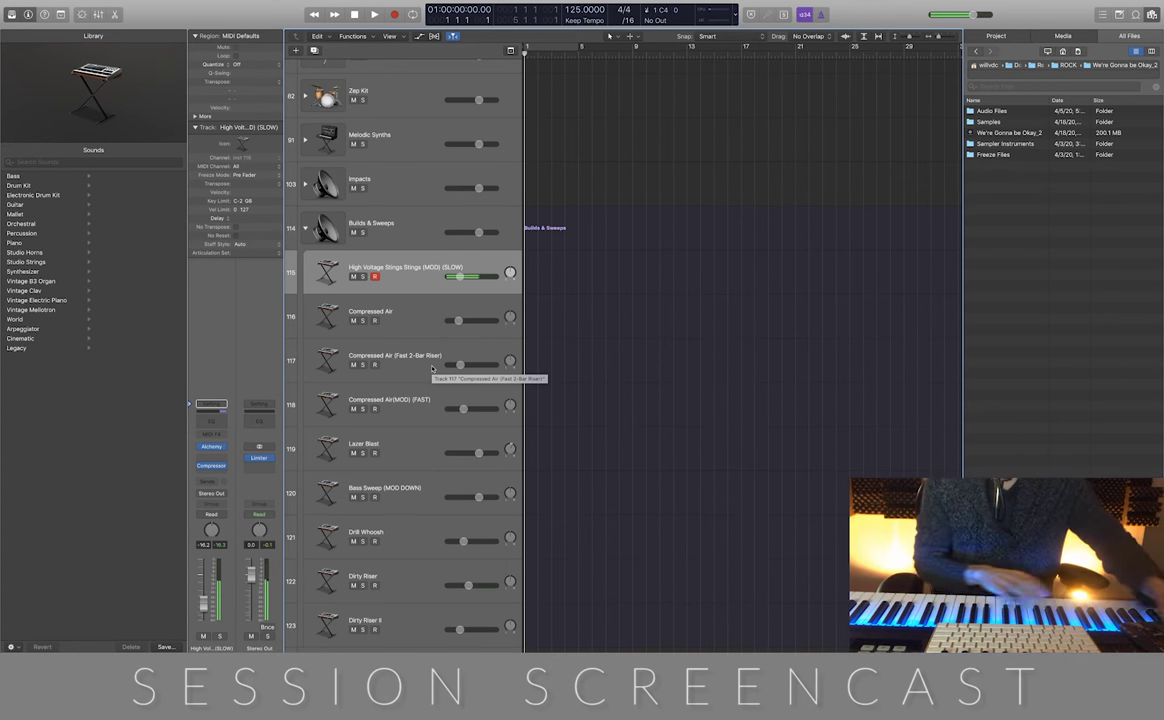
left_click(410, 332)
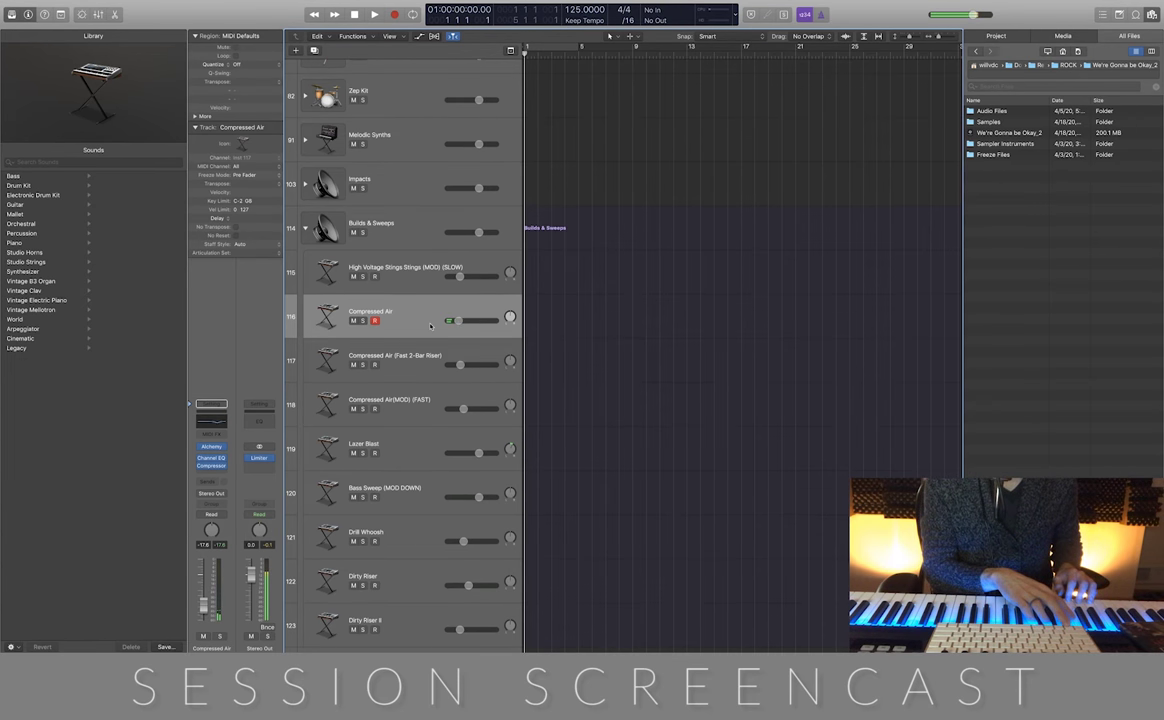
Check the Fast 2-Bar Riser track's AutoFilter, close it, and select Compressed Air(MOD) (FAST)
key("Down")
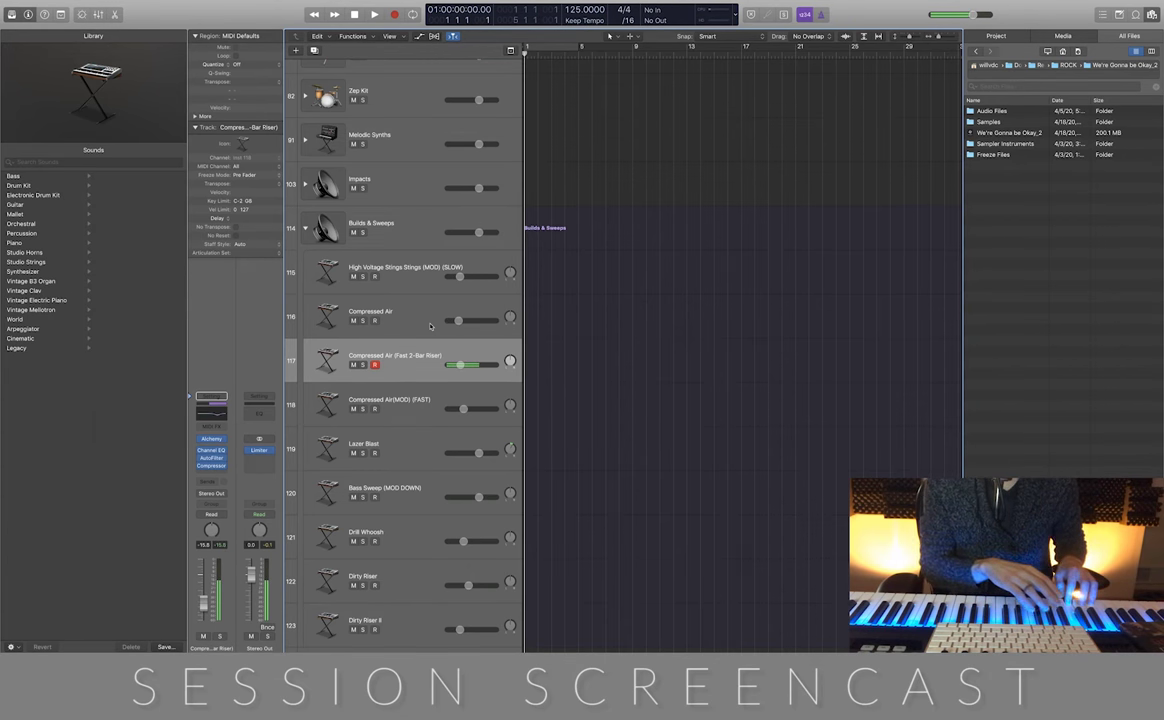
left_click(212, 458)
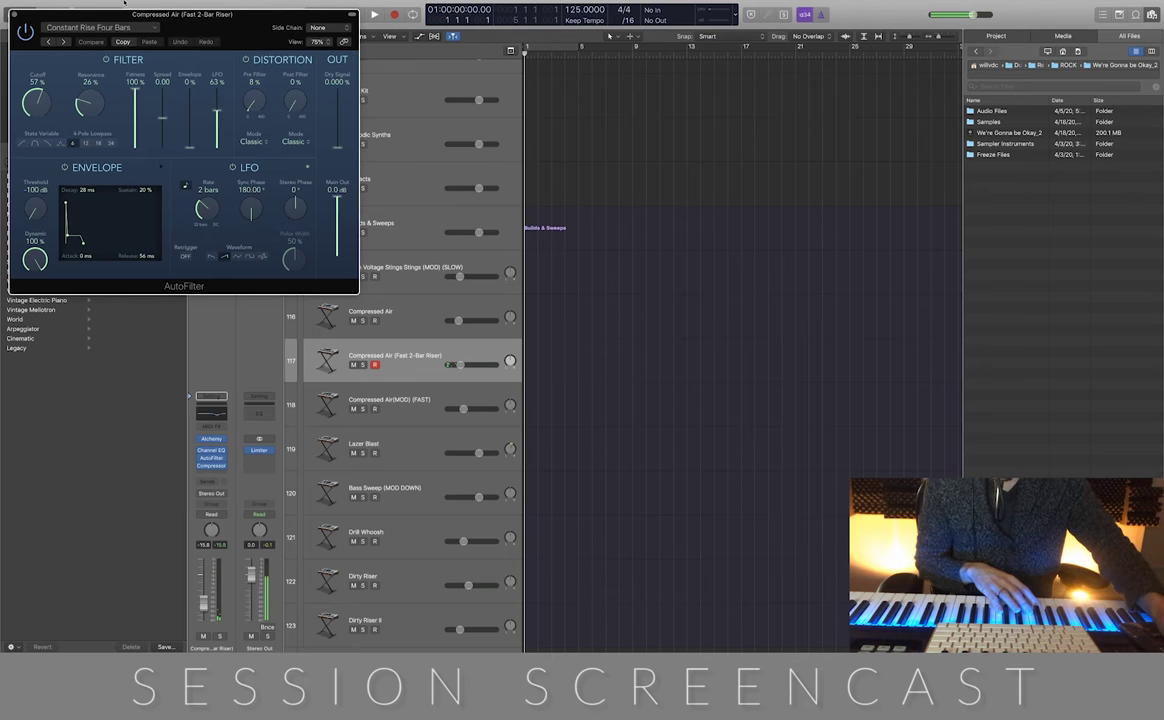
left_click_drag(223, 25, 729, 167)
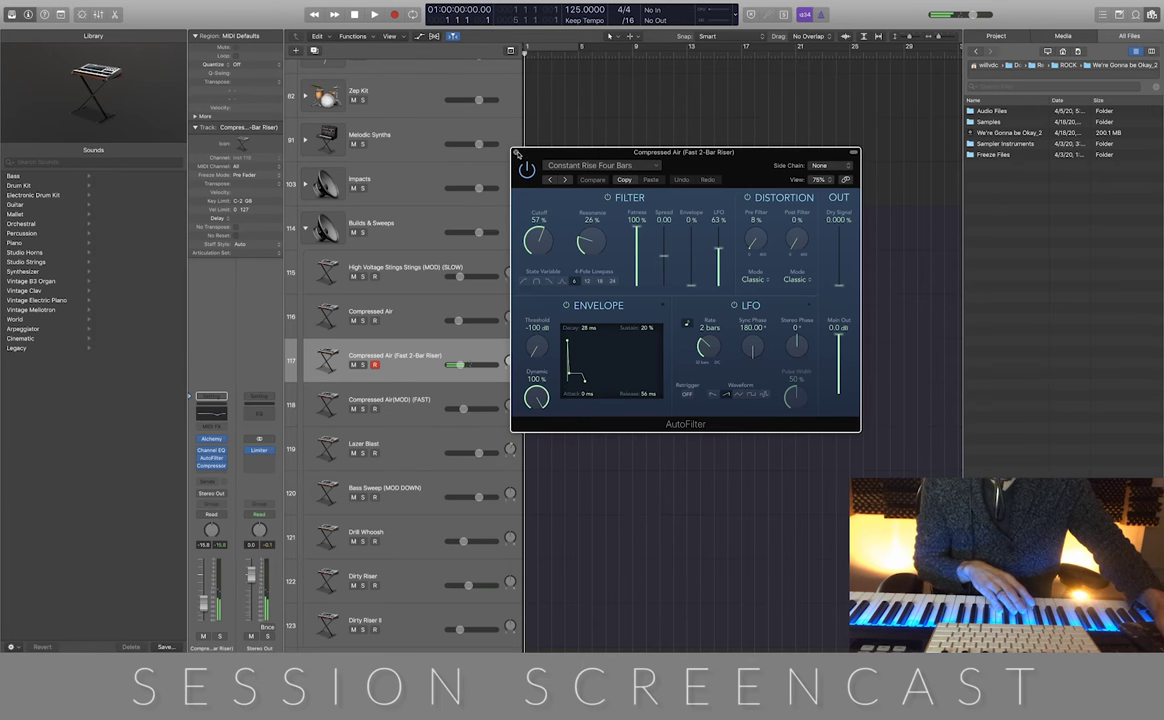
left_click(516, 153)
left_click(415, 419)
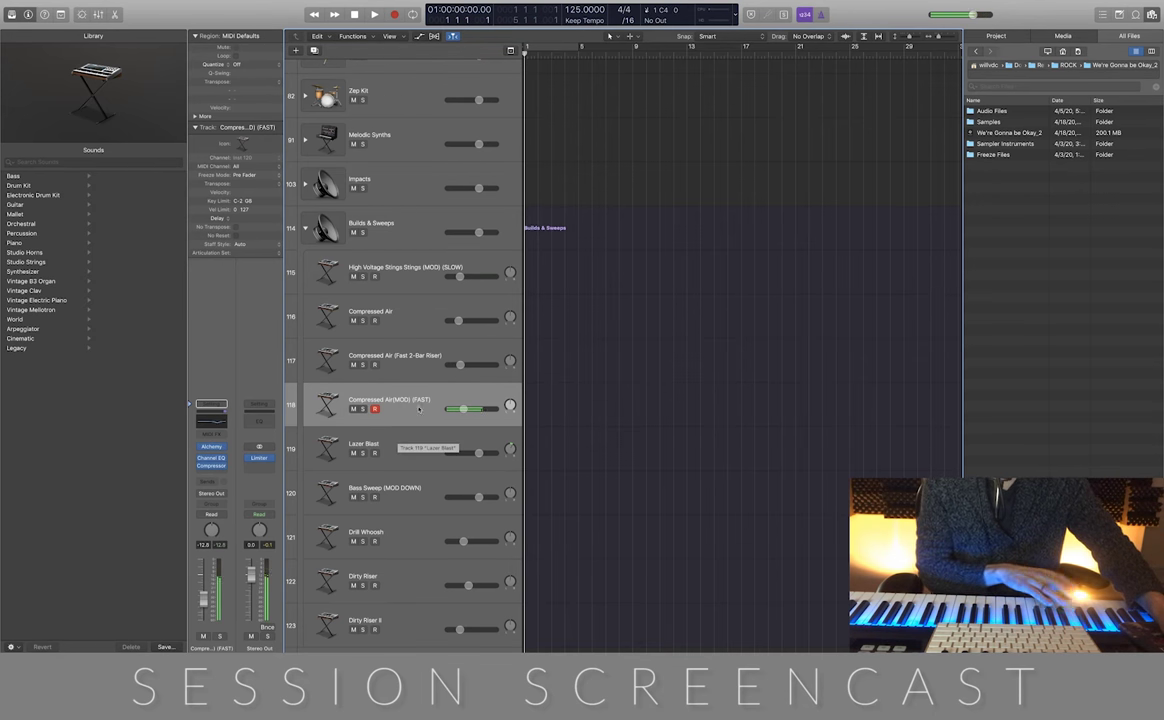
Select Lazer Blast and audition its ES2 synth, Amp Designer and AULowShelfFilter, closing each window
left_click(417, 460)
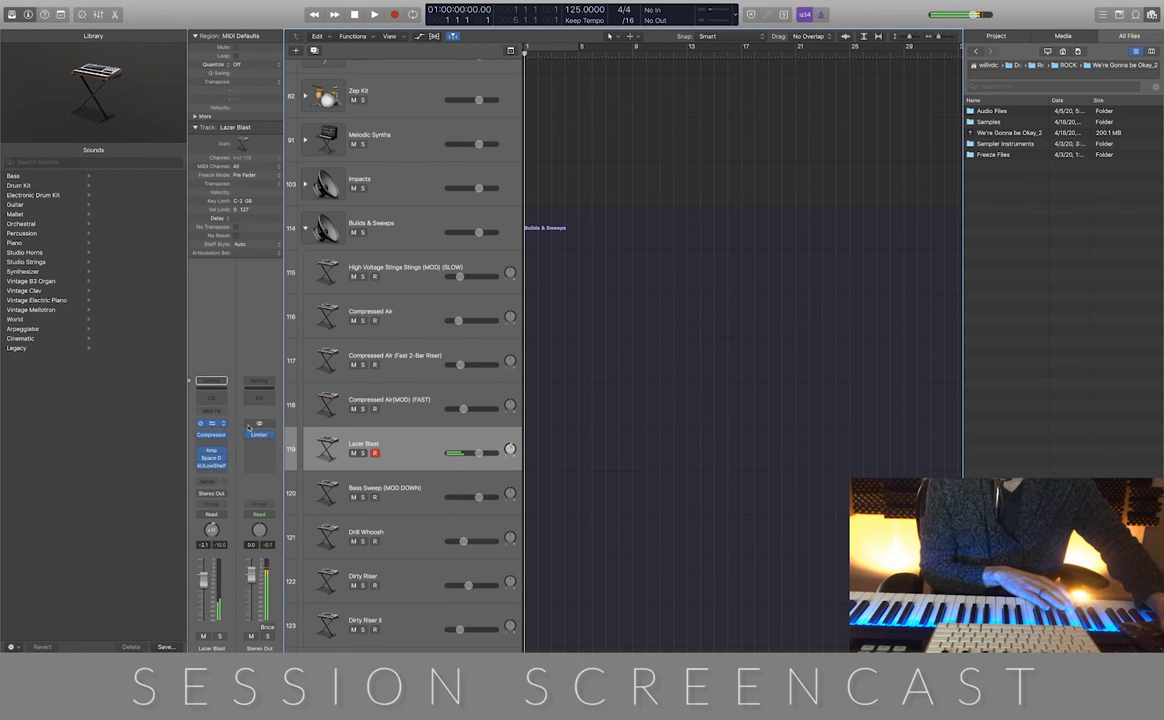
left_click(211, 423)
left_click_drag(201, 22, 775, 105)
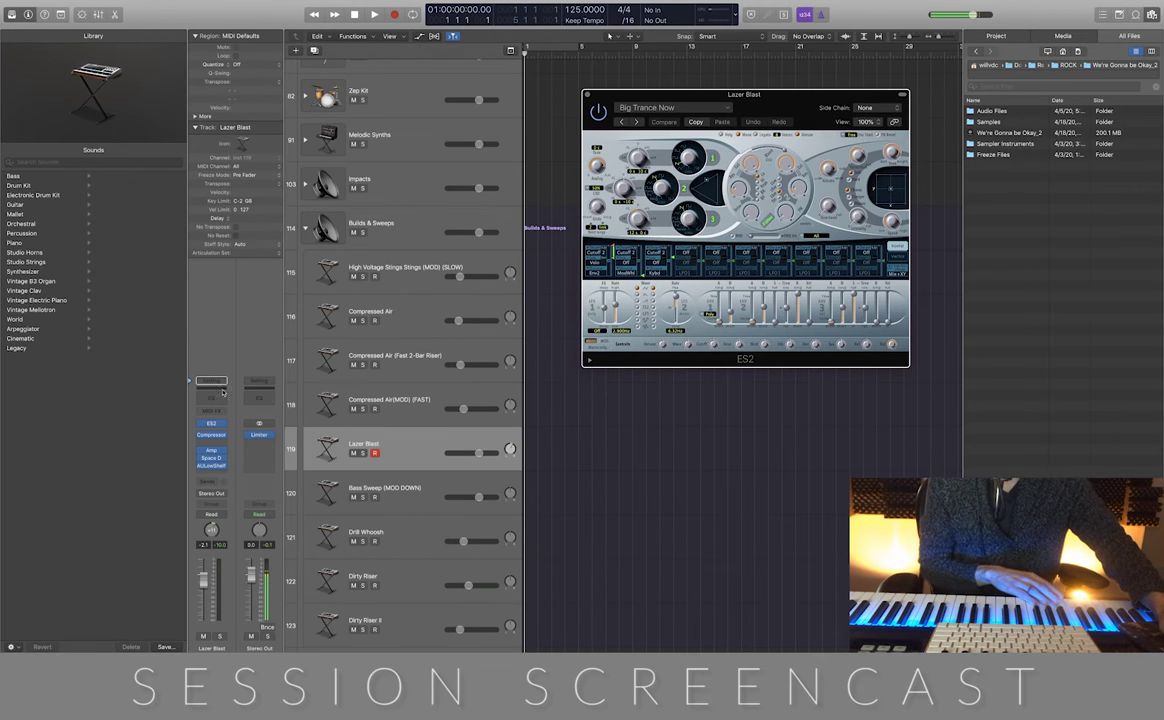
left_click(211, 453)
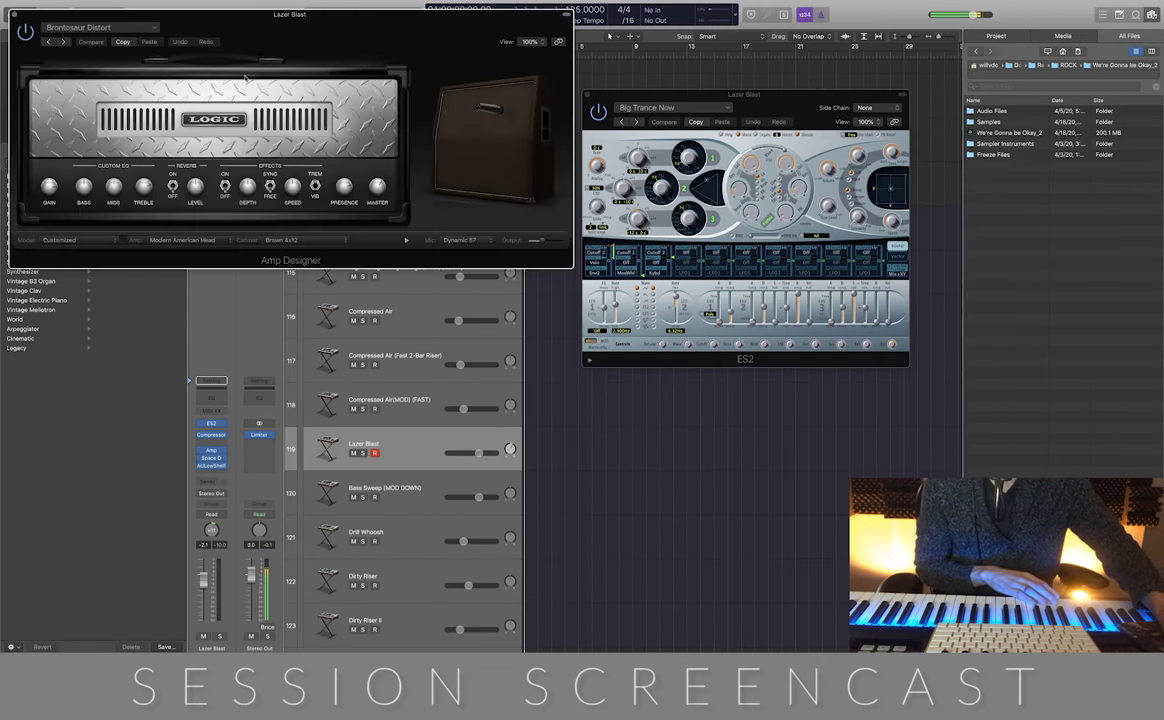
left_click_drag(258, 33, 736, 395)
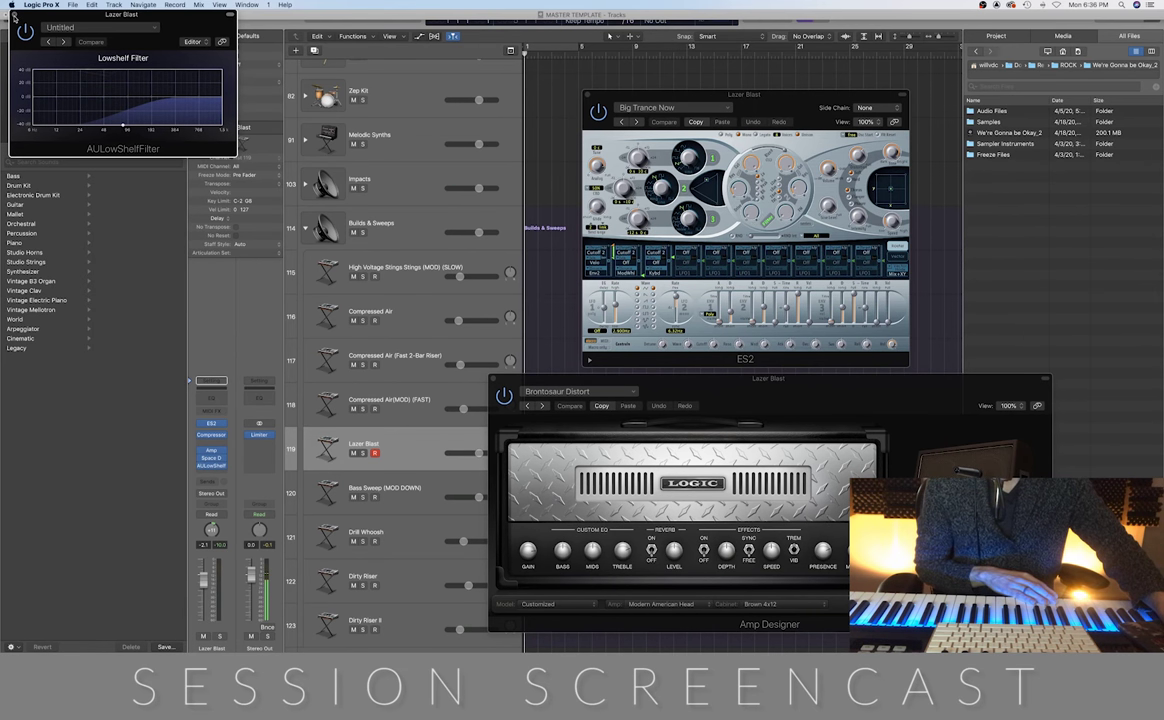
left_click(14, 16)
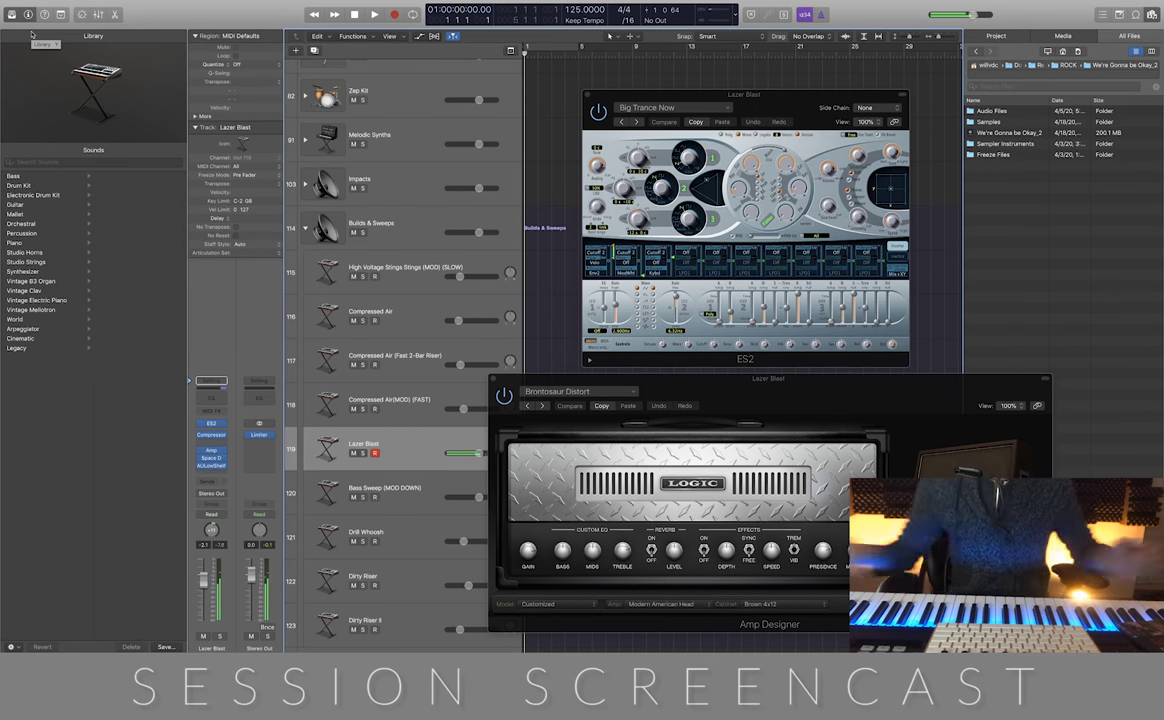
left_click(492, 380)
left_click(589, 98)
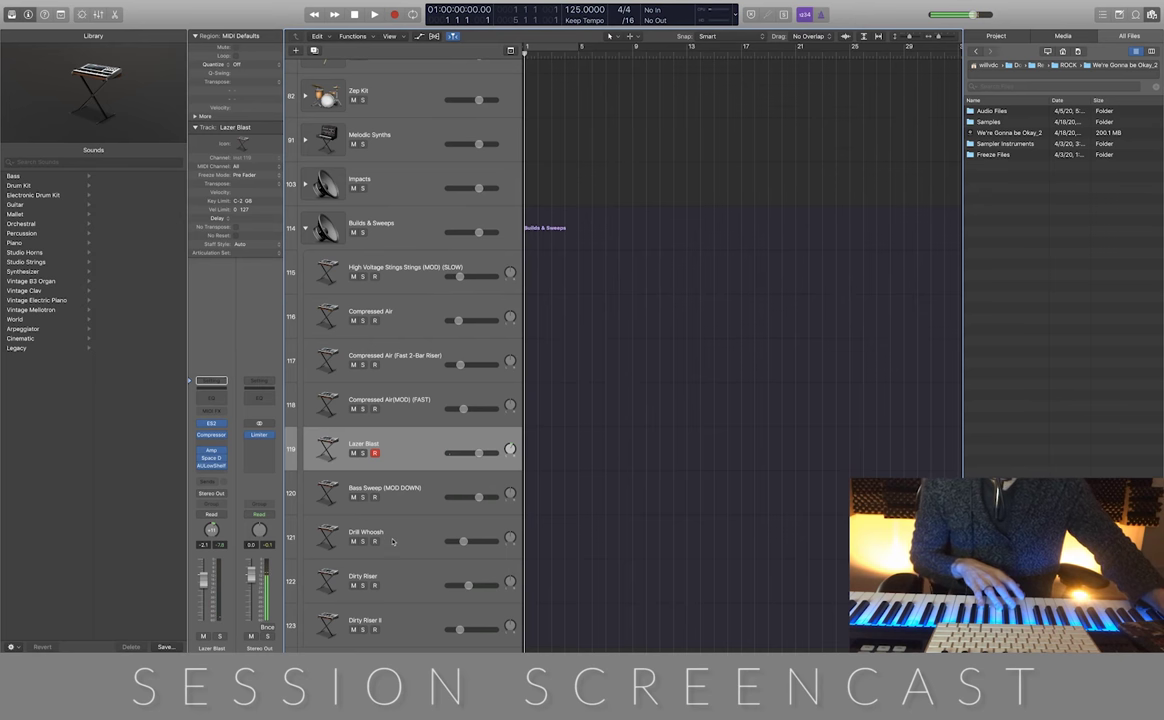
Select Bass Sweep (MOD DOWN) and audition its insert effect, then close it
left_click(403, 505)
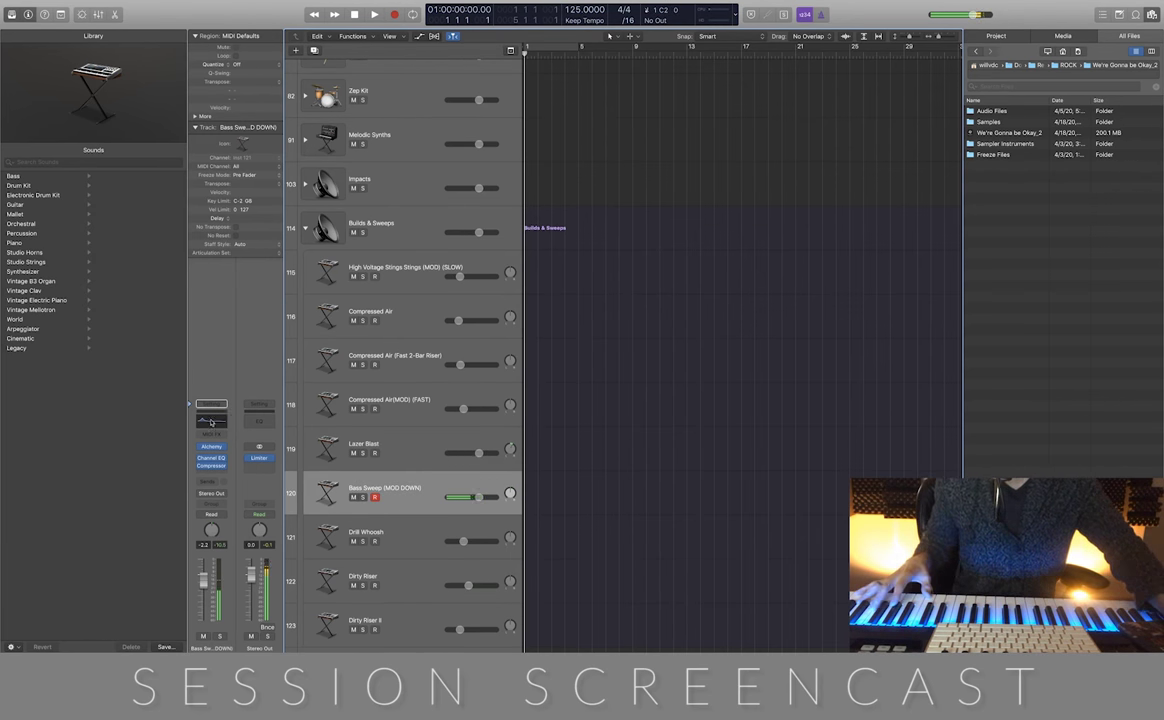
left_click(211, 459)
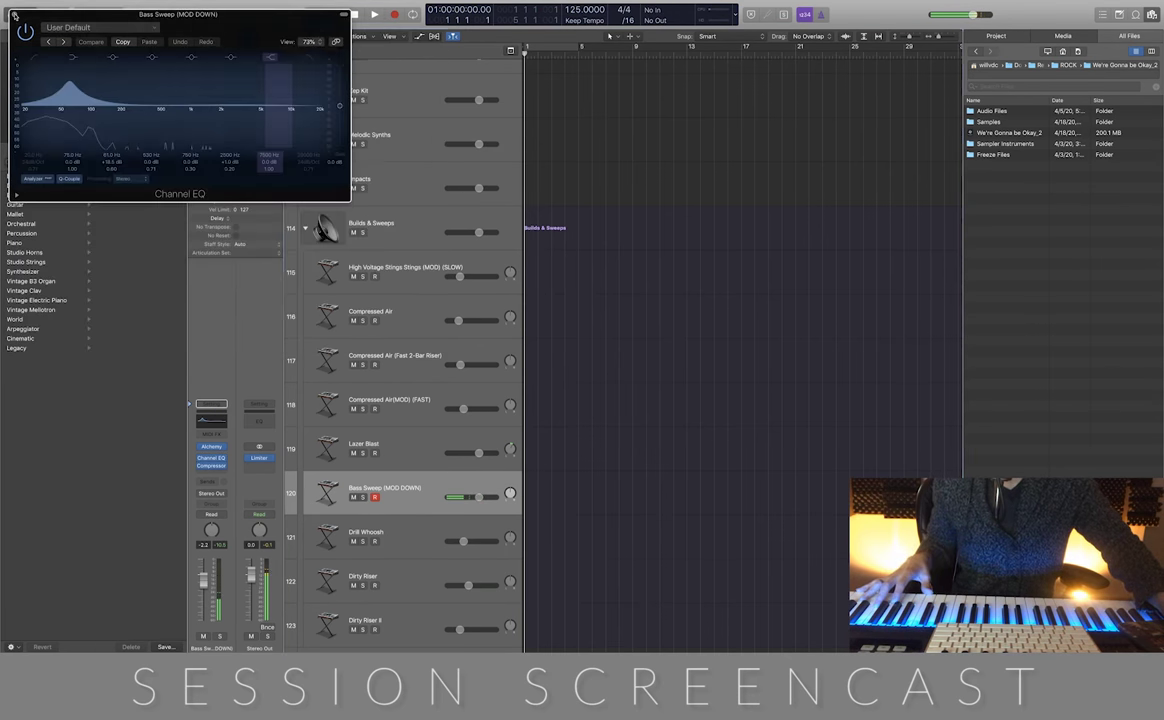
left_click(23, 23)
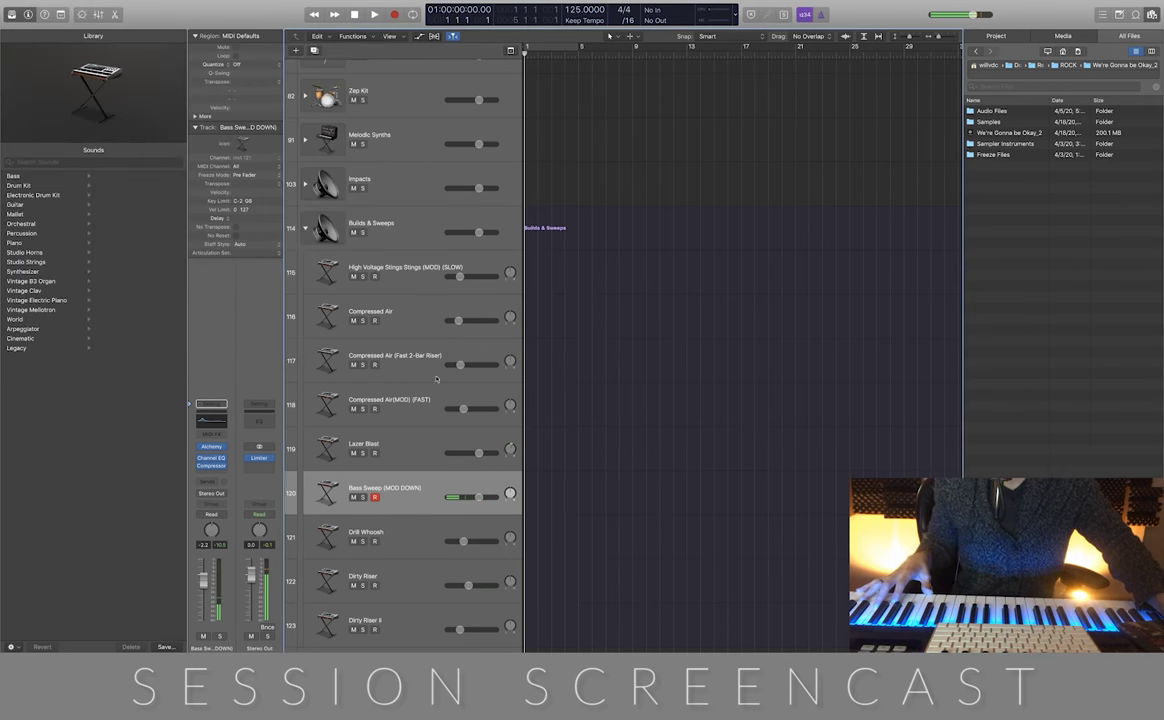
Audition Drill Whoosh's Channel EQ and Compressor, close both, and select Dirty Riser
scroll(409, 431, "down", 5)
left_click(409, 431)
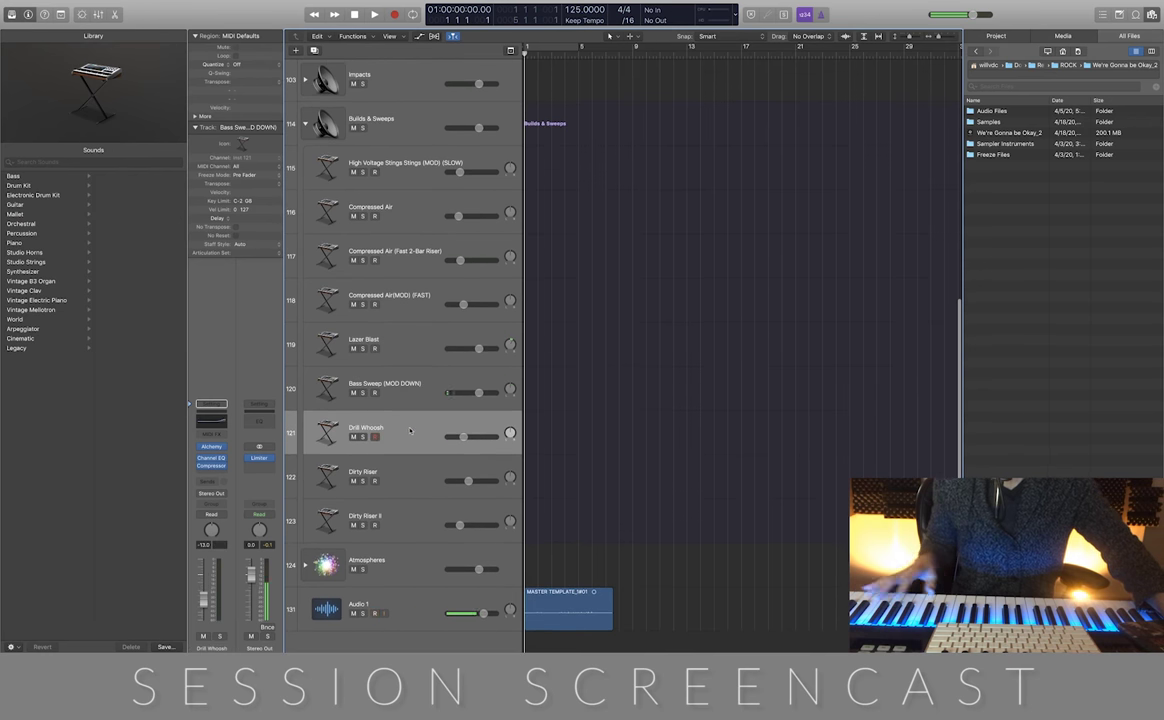
left_click(211, 458)
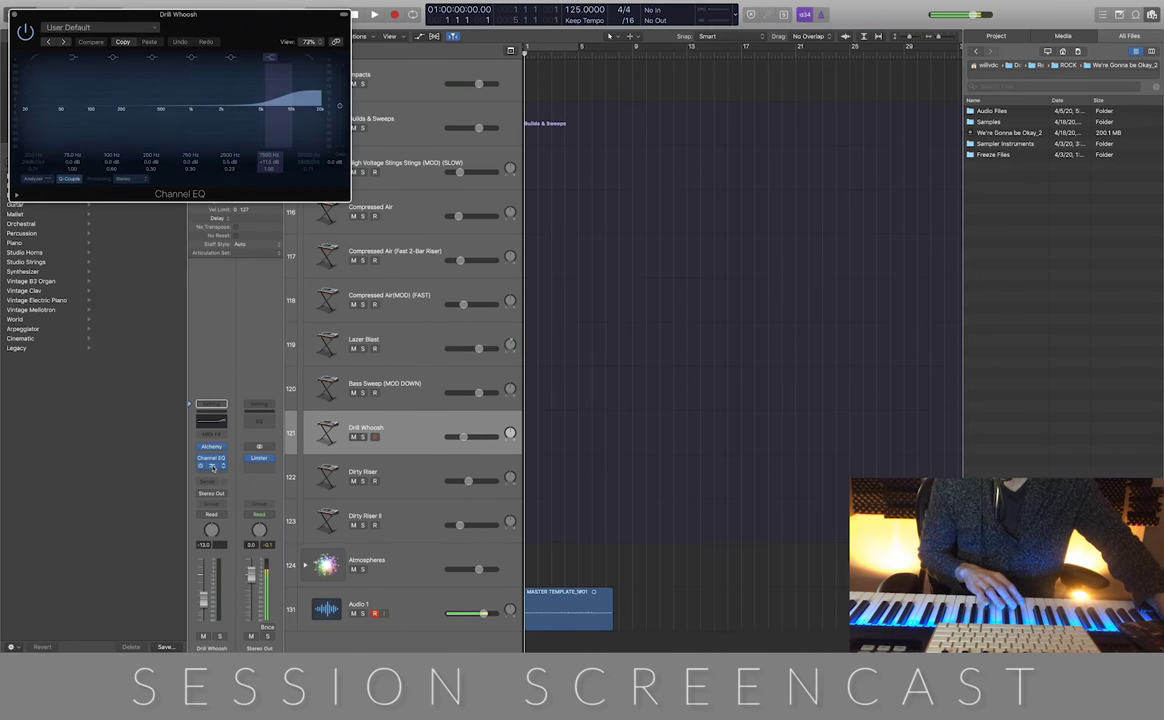
left_click(211, 466)
left_click_drag(264, 35, 230, 262)
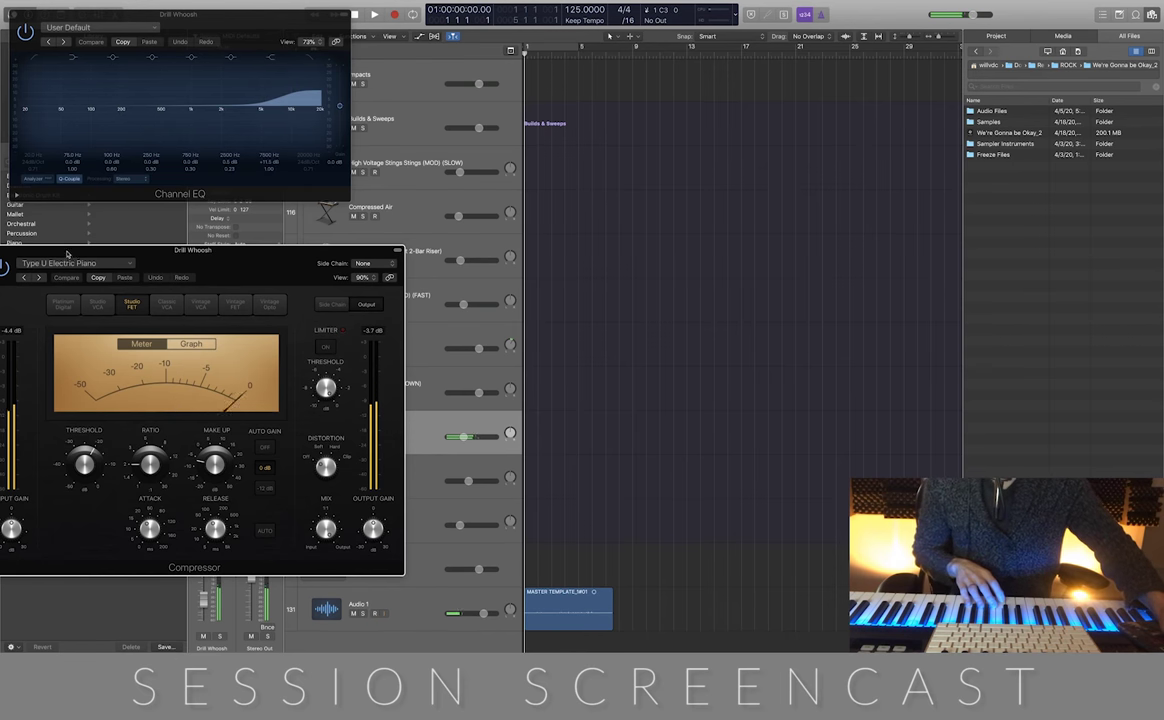
left_click_drag(10, 269, 208, 261)
left_click(187, 243)
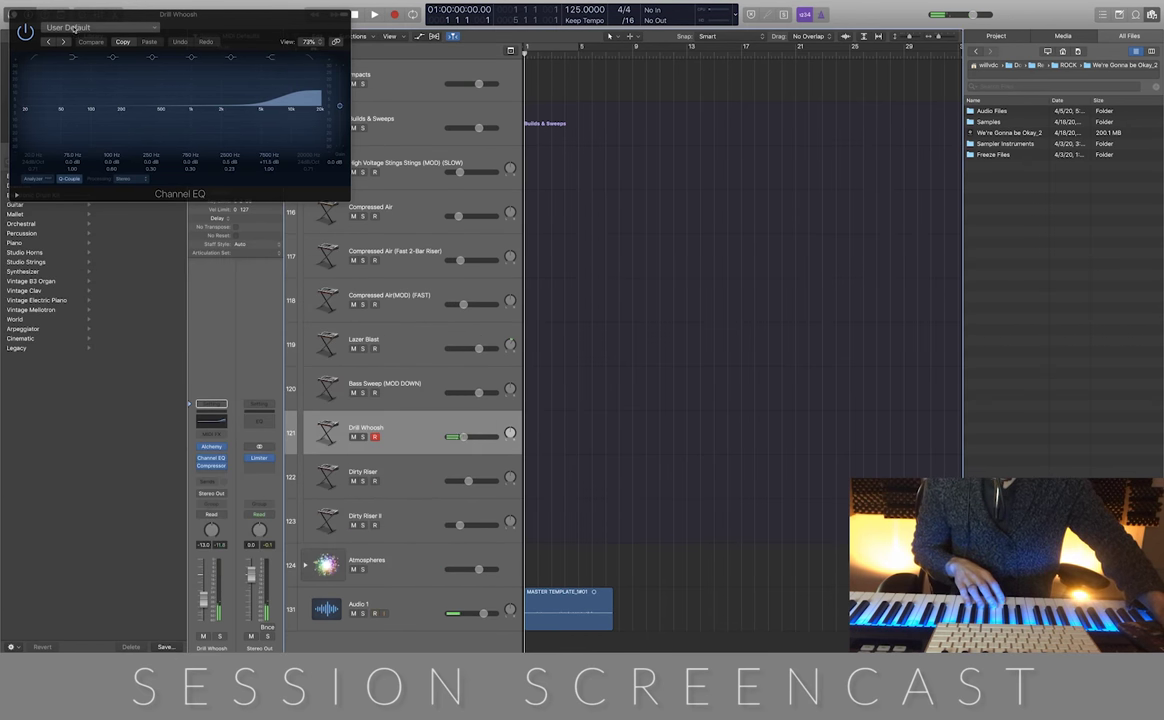
left_click(14, 14)
left_click(406, 488)
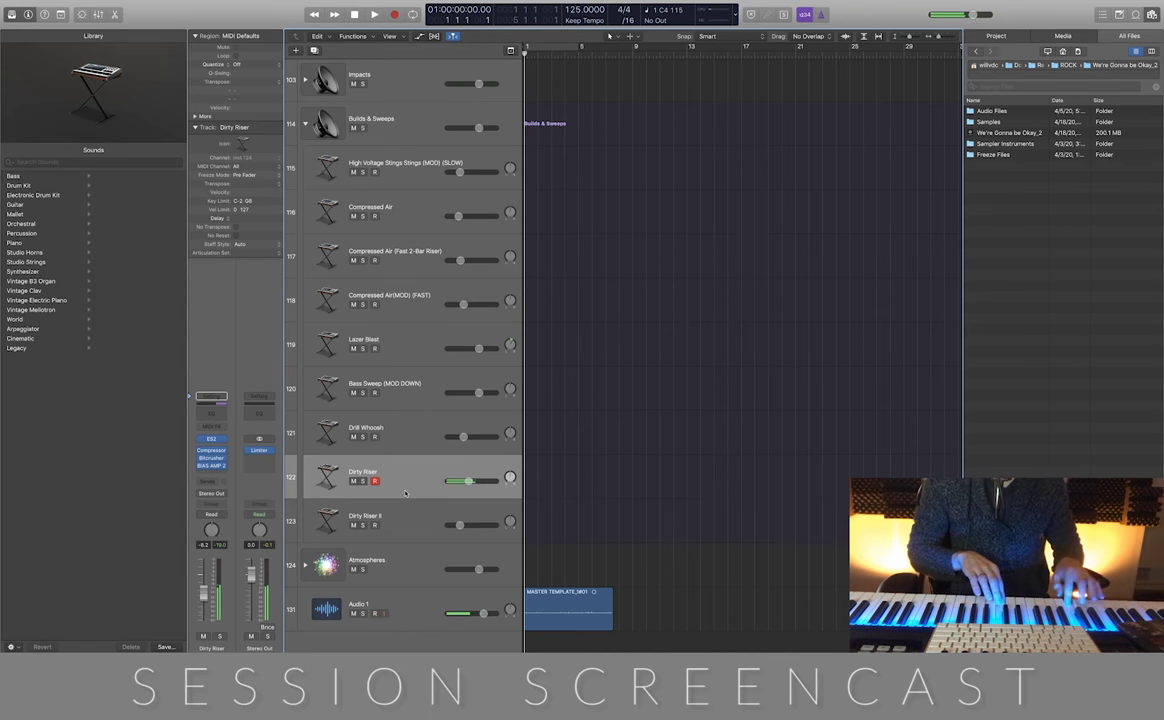
Open Dirty Riser's ES2, Compressor and Bitcrusher, and add BIAS AMP 2 after Bitcrusher
left_click(211, 439)
left_click_drag(207, 27, 760, 127)
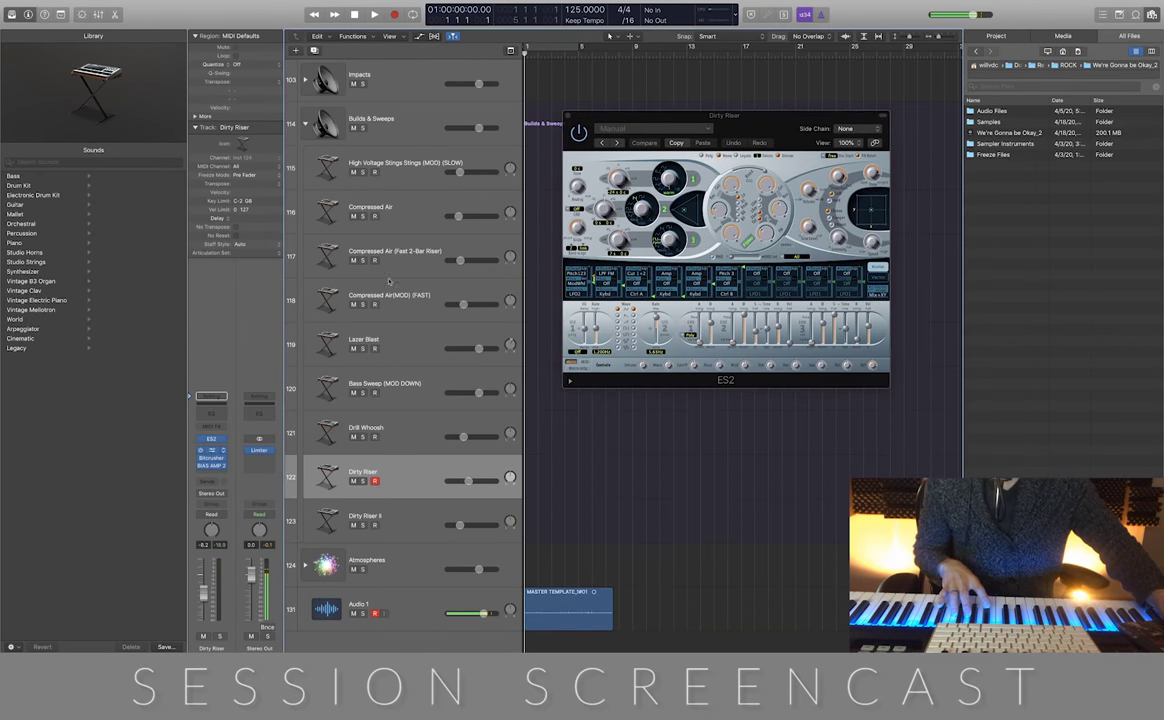
left_click(211, 450)
left_click_drag(298, 21, 881, 367)
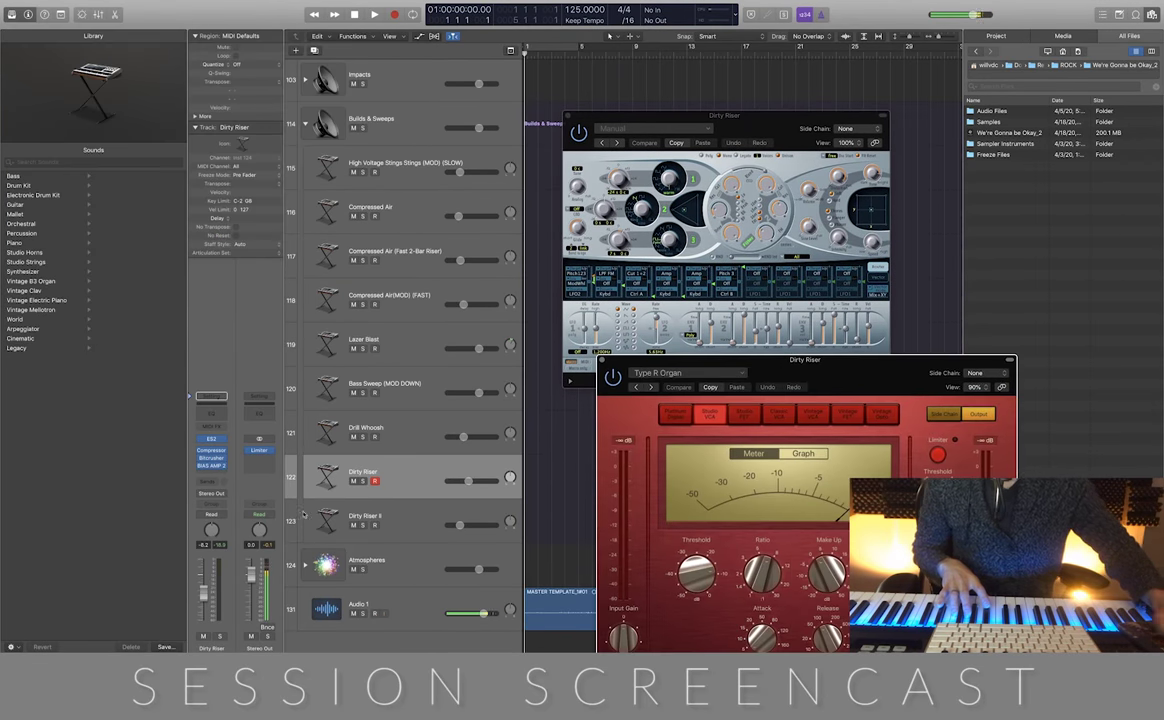
left_click(211, 458)
left_click(432, 180)
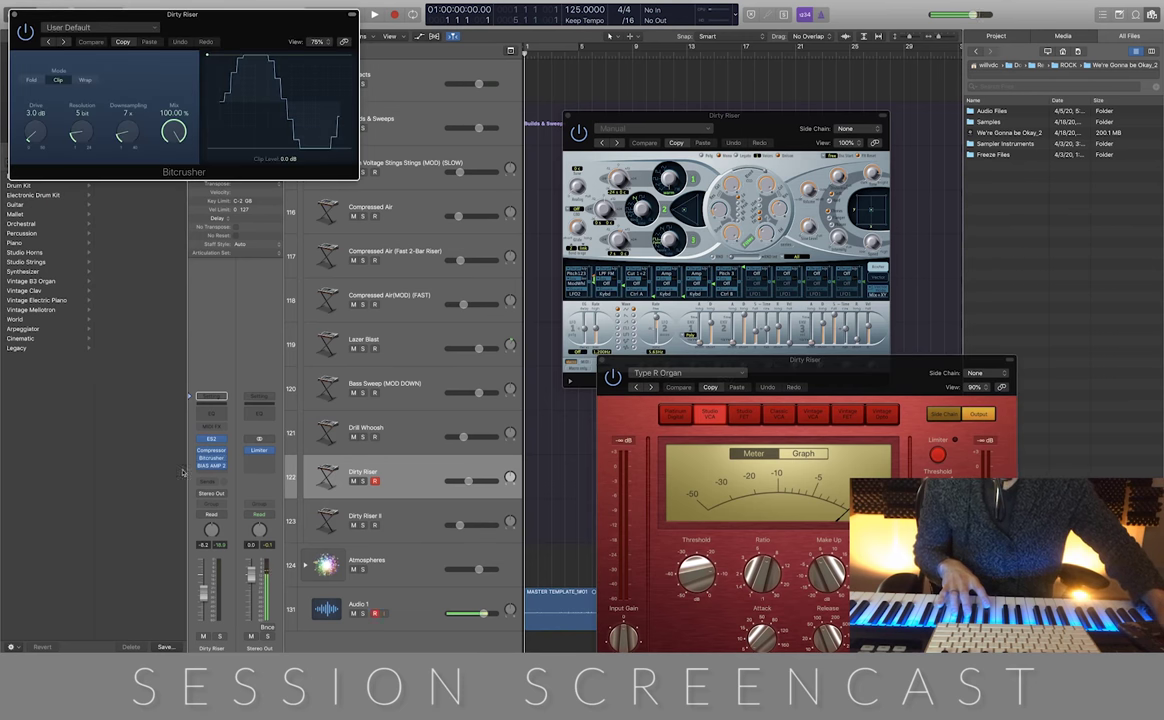
left_click(199, 467)
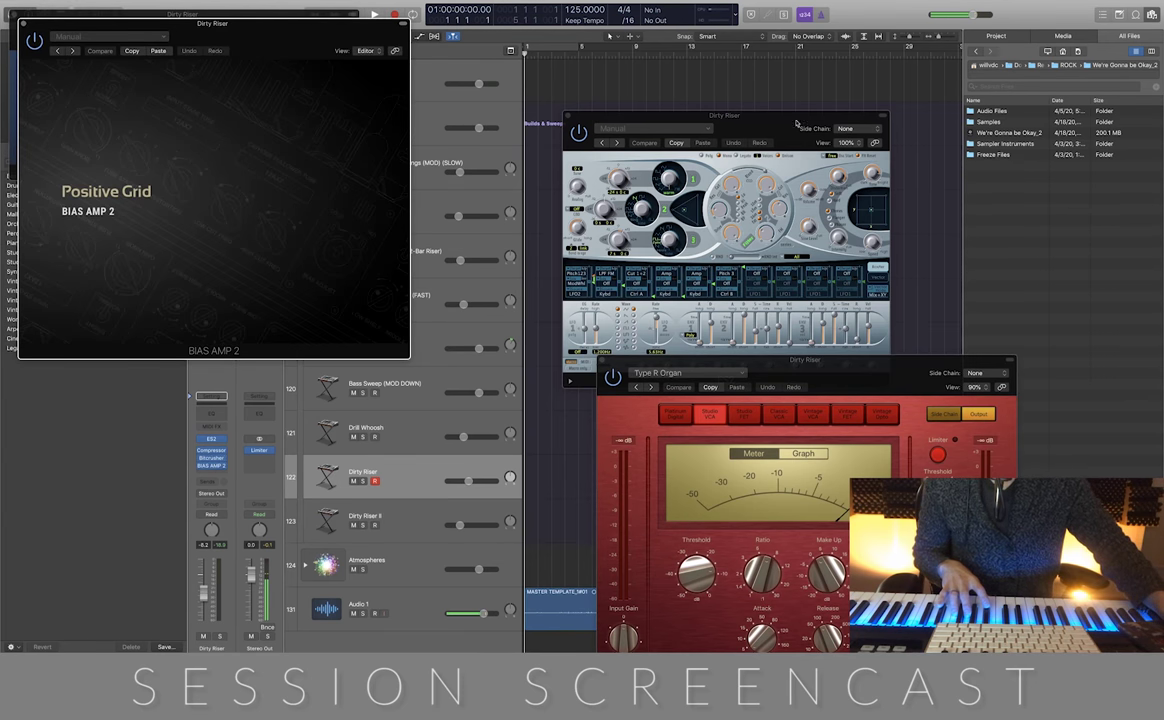
Arrange the windows, audition Dirty Riser, then close BIAS AMP 2, Compressor, ES2 and Bitcrusher
left_click_drag(797, 123, 731, 70)
left_click_drag(261, 32, 318, 255)
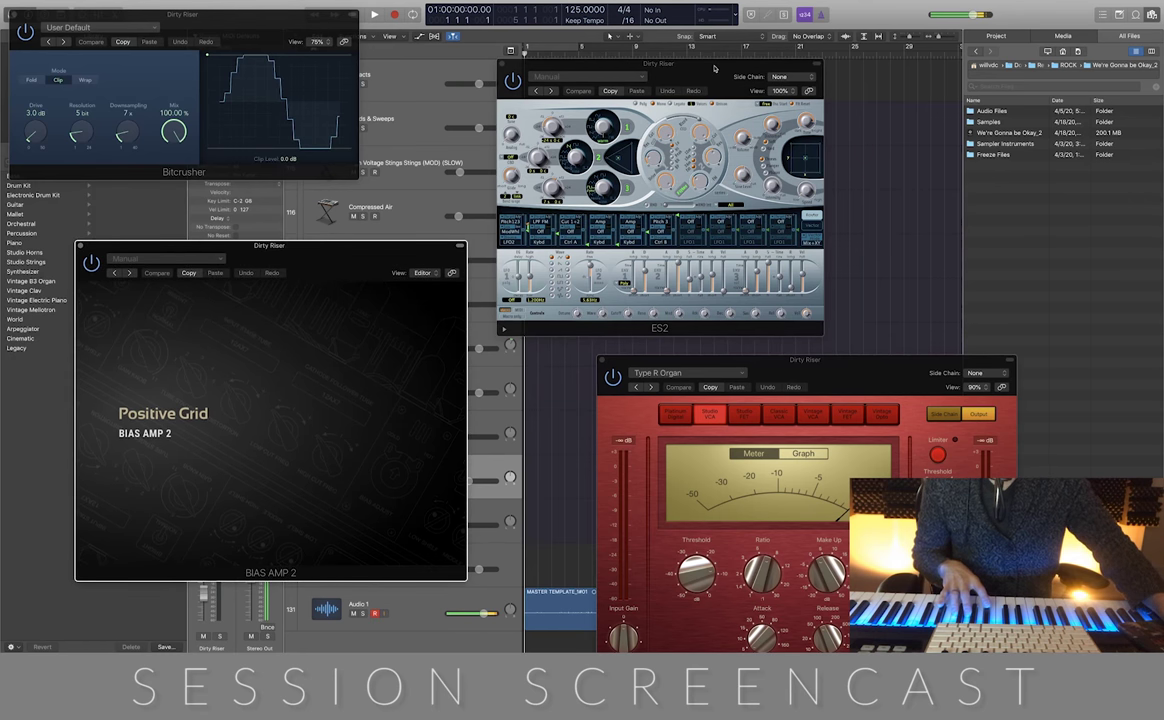
left_click_drag(716, 65, 696, 63)
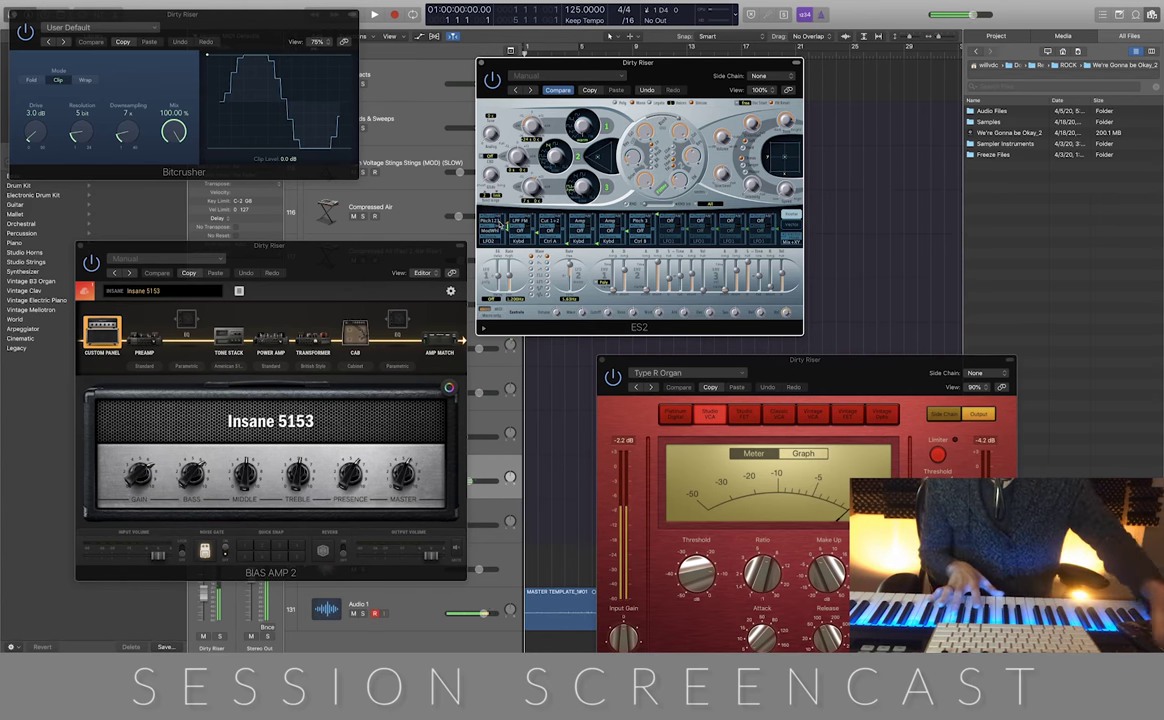
mouse_move(677, 71)
left_mouse_down()
mouse_move(656, 70)
mouse_move(688, 70)
mouse_move(670, 75)
left_mouse_up()
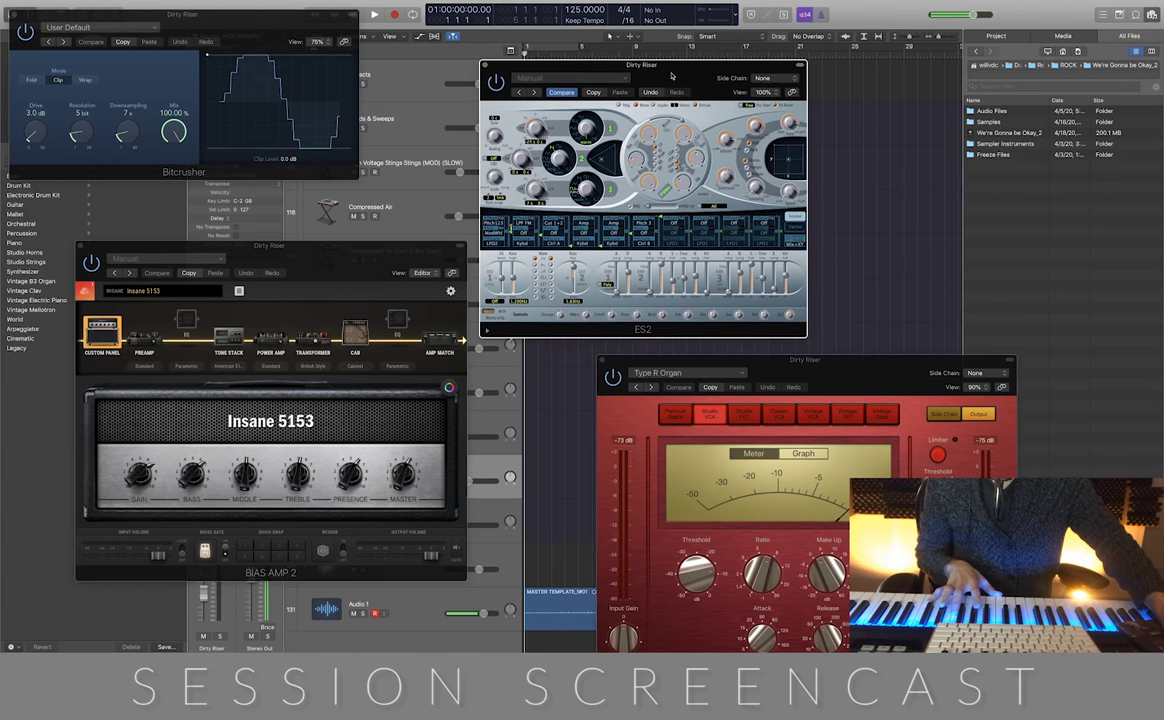
left_click(85, 248)
left_click(603, 361)
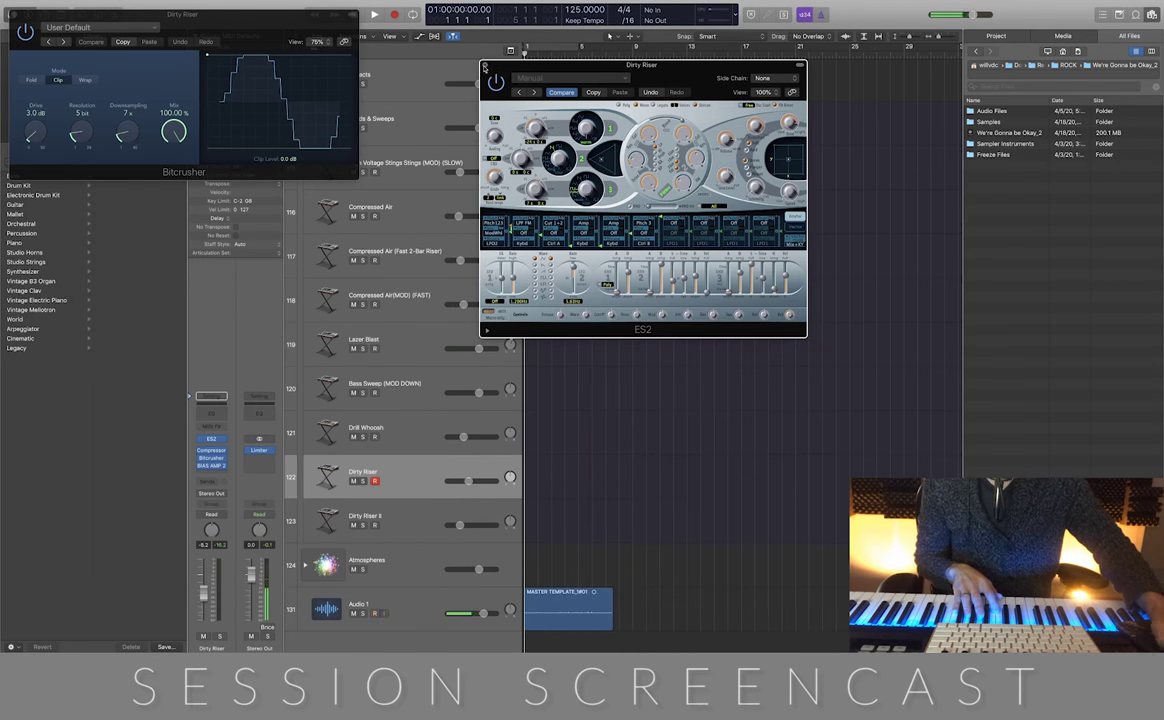
left_click(484, 66)
left_click(14, 17)
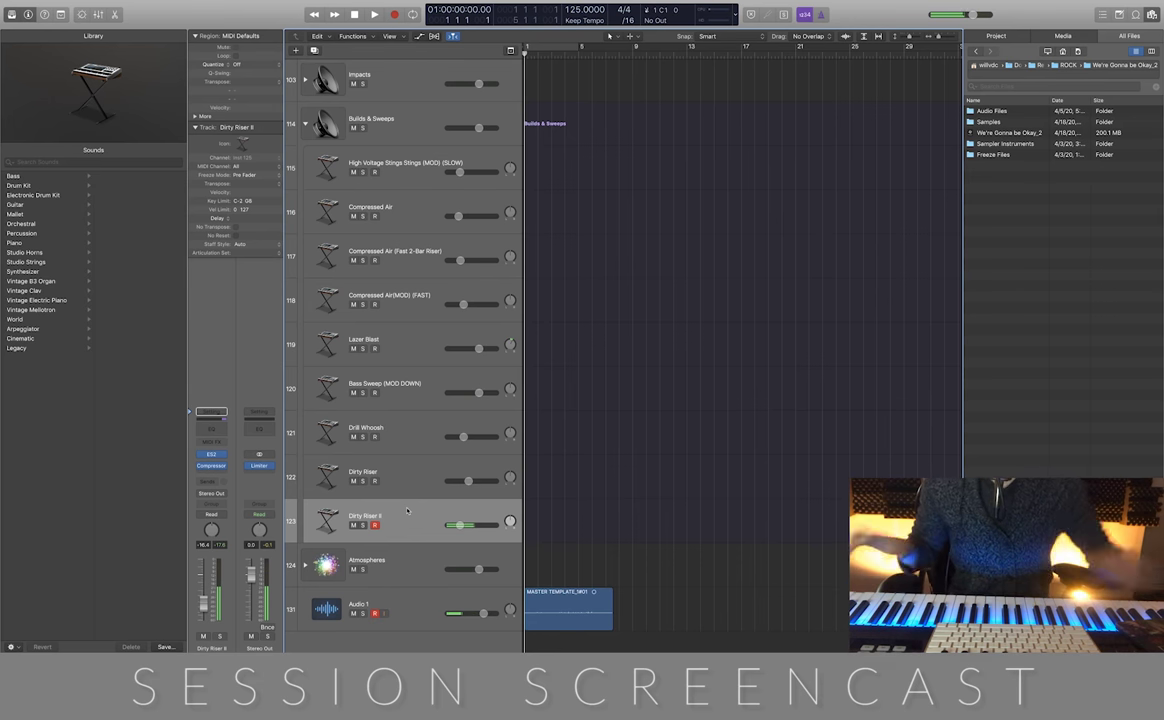
Collapse Builds & Sweeps, expand Atmospheres, and select the Star Shimmer (MOD) track
left_click(306, 126)
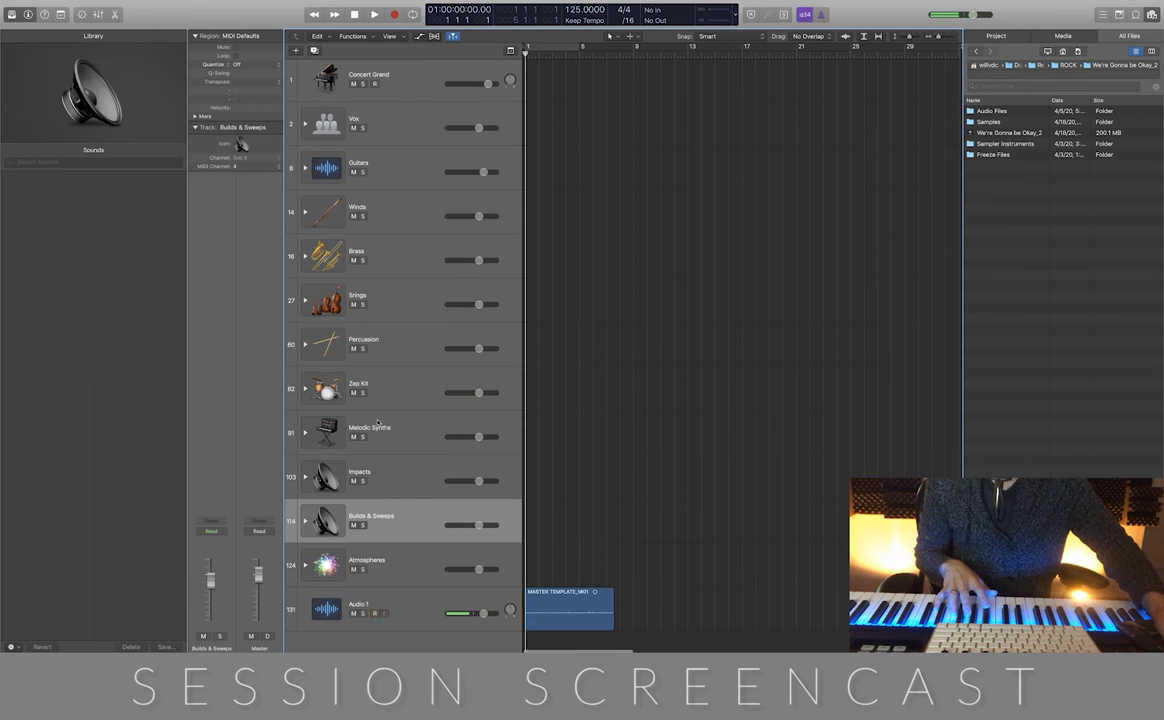
left_click(305, 563)
scroll(426, 455, "down", 2)
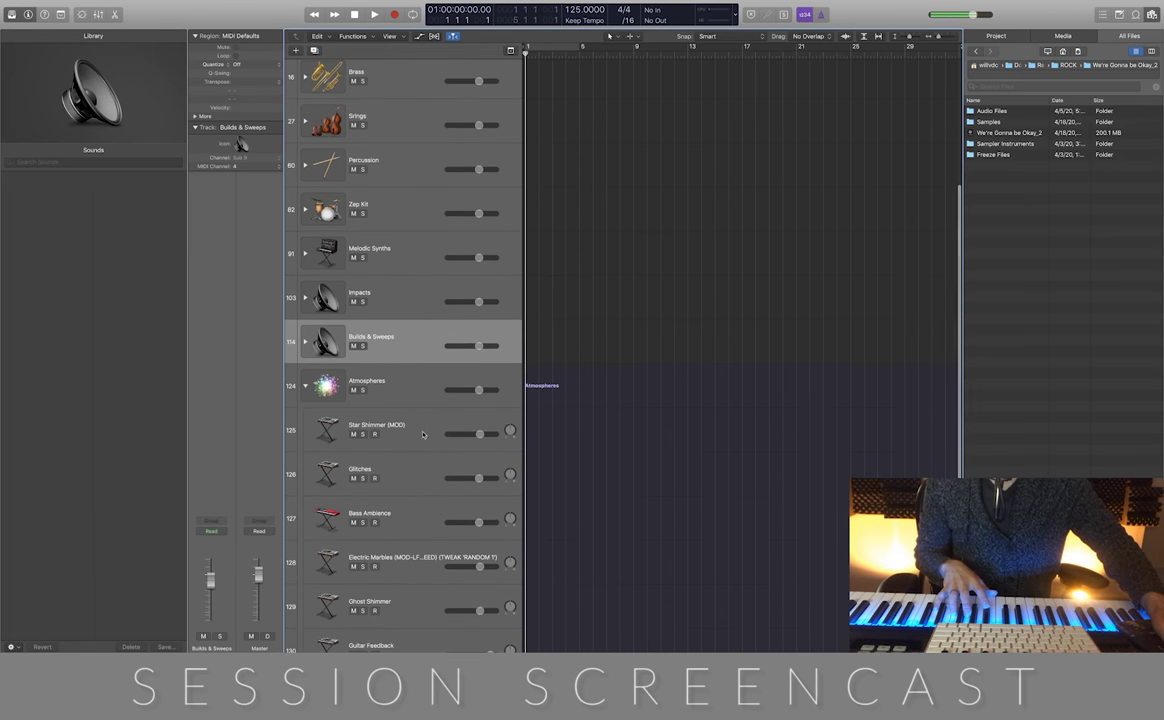
left_click(423, 434)
scroll(684, 447, "down", 3)
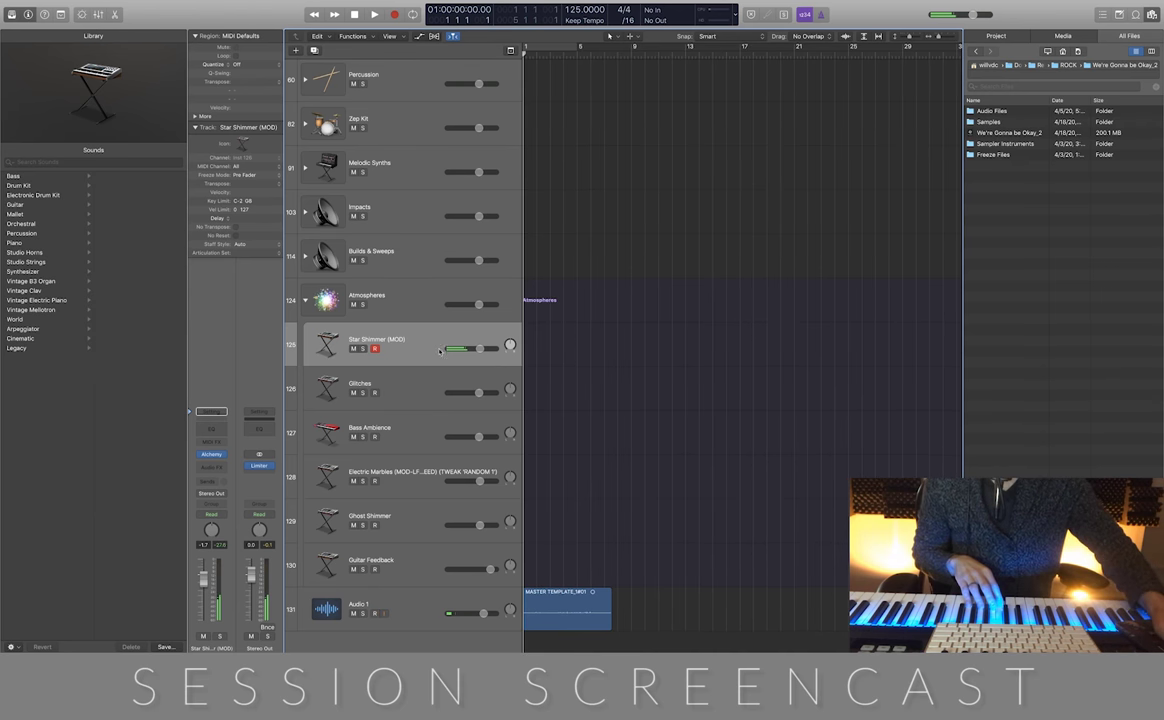
Check the Glitches track's Alchemy Glitching Machine patch, close it, and select Bass Ambience
left_click(409, 391)
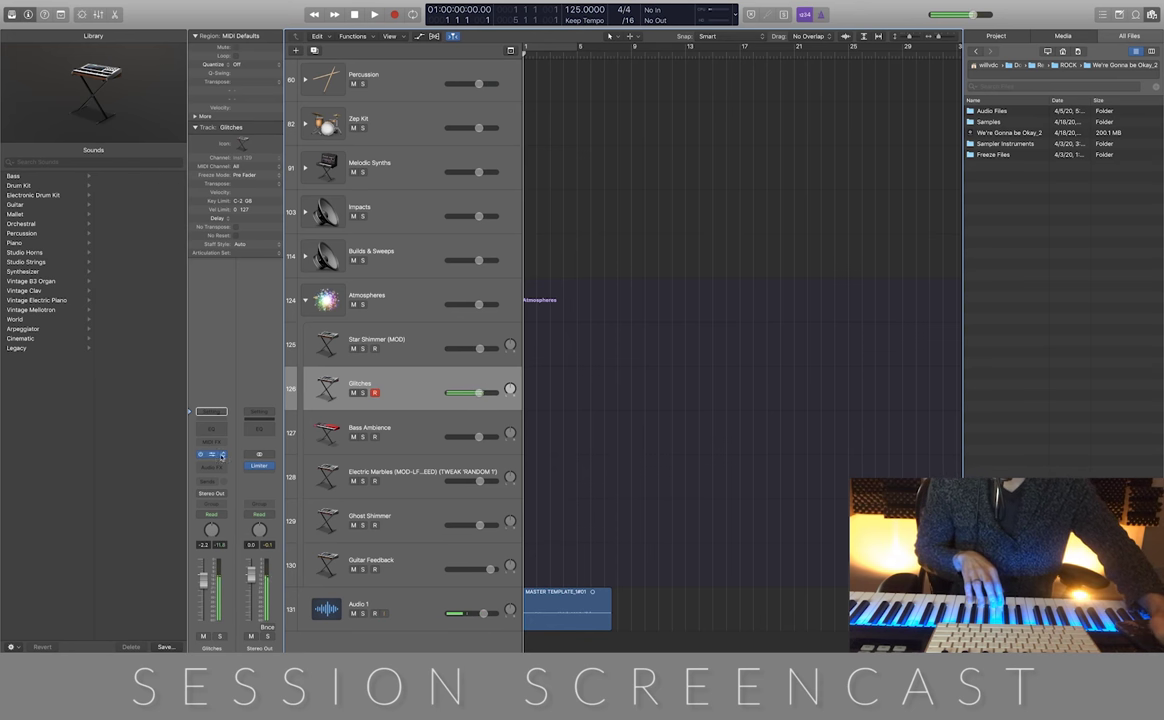
left_click(211, 455)
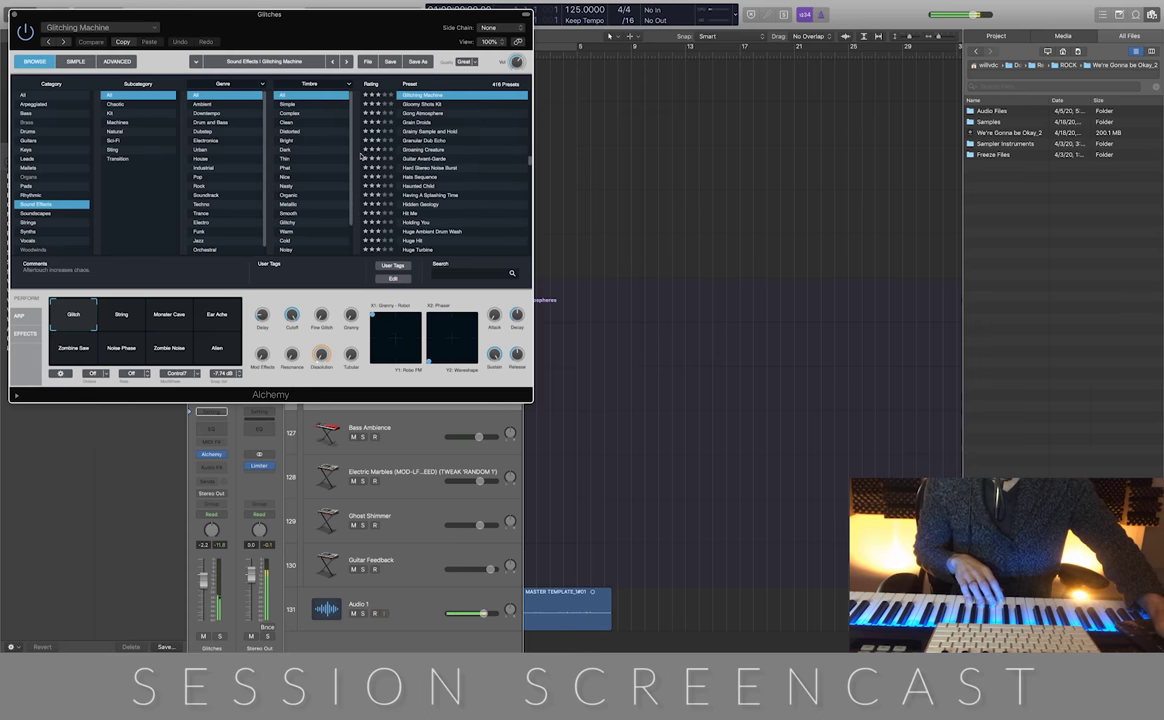
left_click_drag(348, 19, 694, 133)
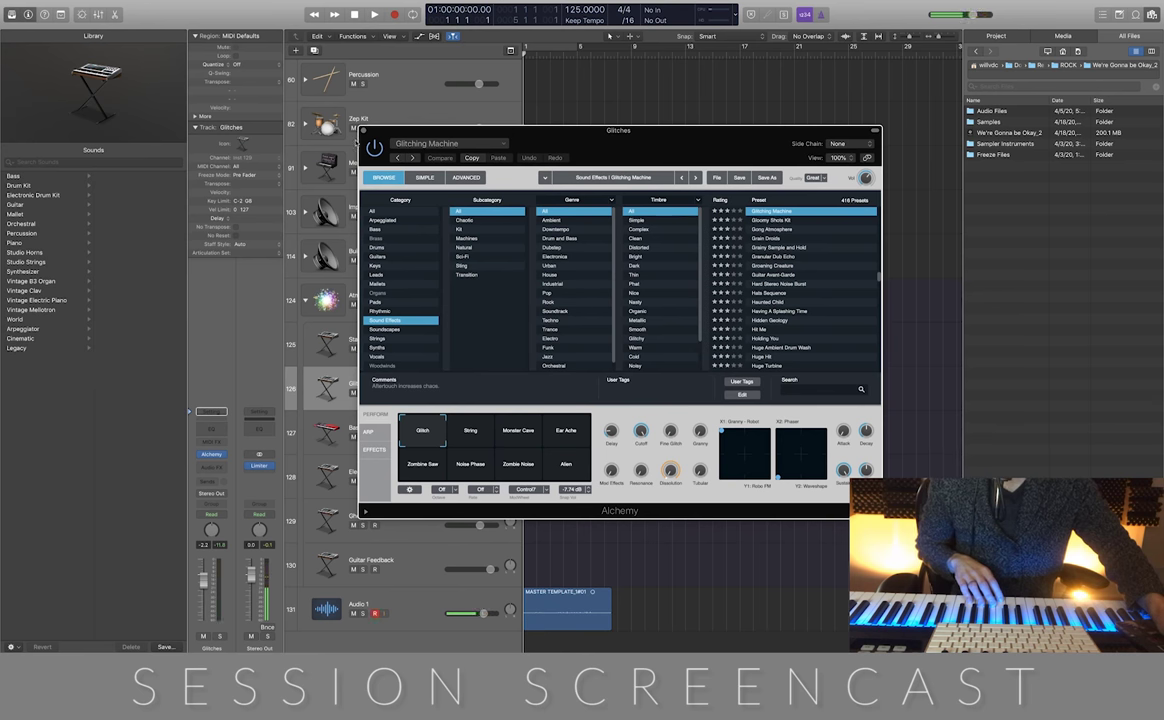
left_click(366, 131)
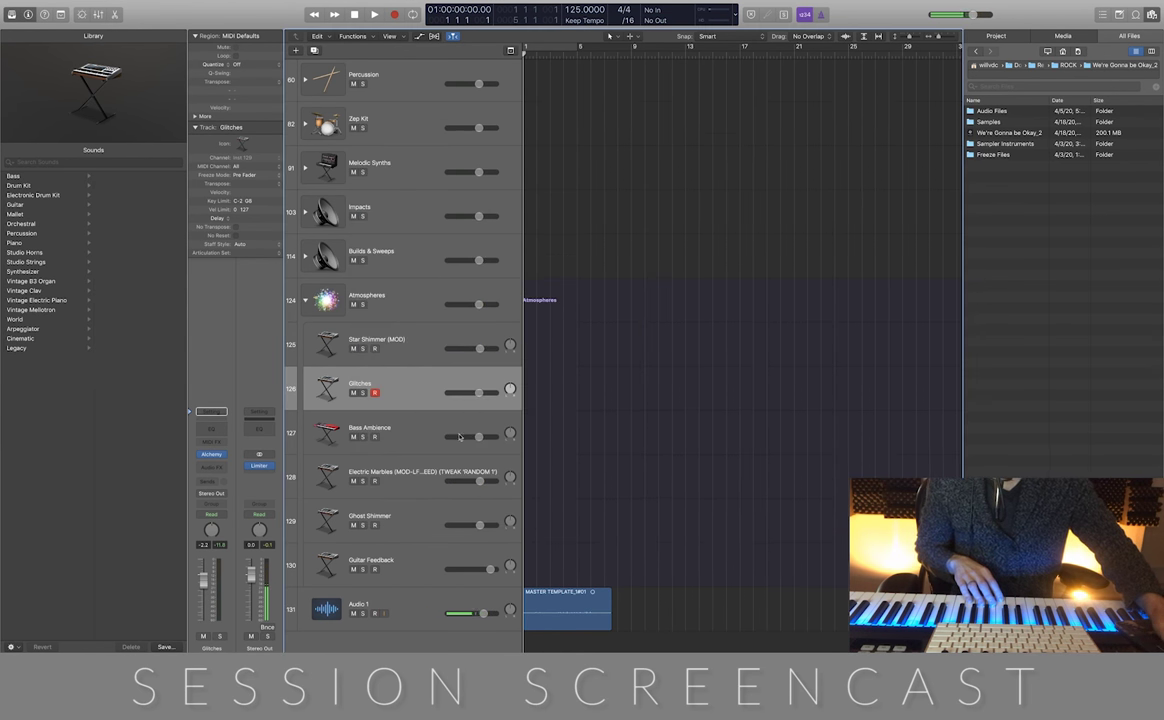
left_click(350, 428)
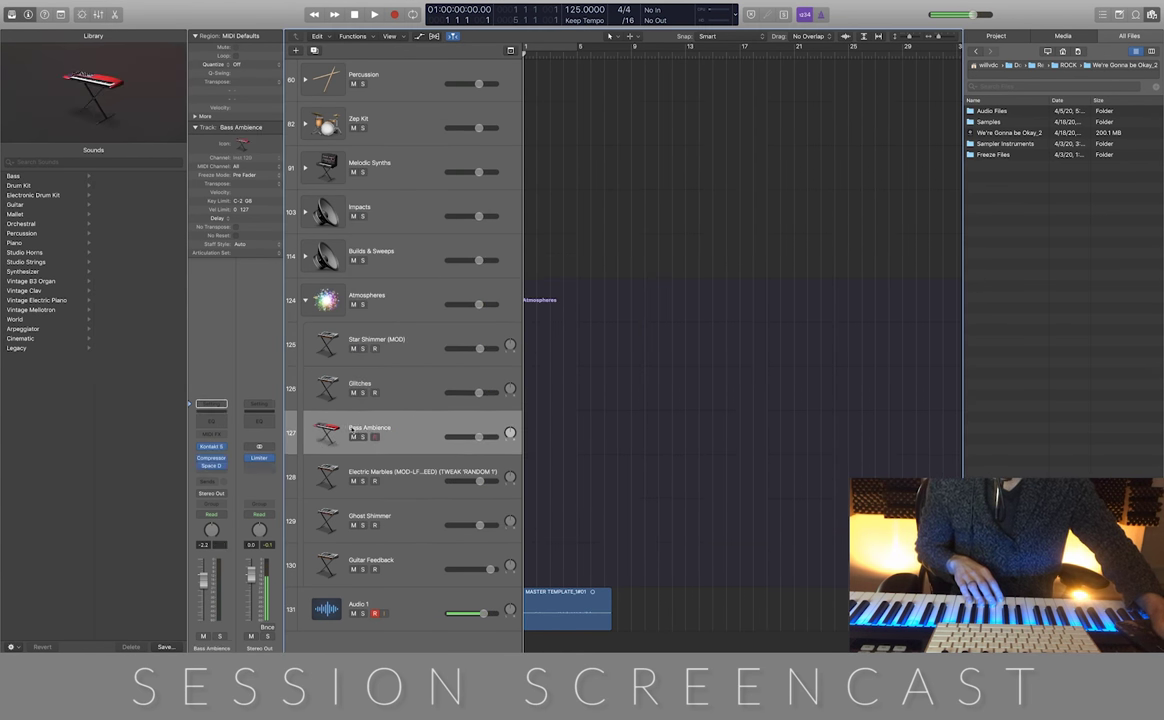
Audition Bass Ambience's Kontakt 5, Compressor and Space Designer, close all three, and select Electric Marbles
left_click(211, 446)
left_click_drag(374, 24, 873, 55)
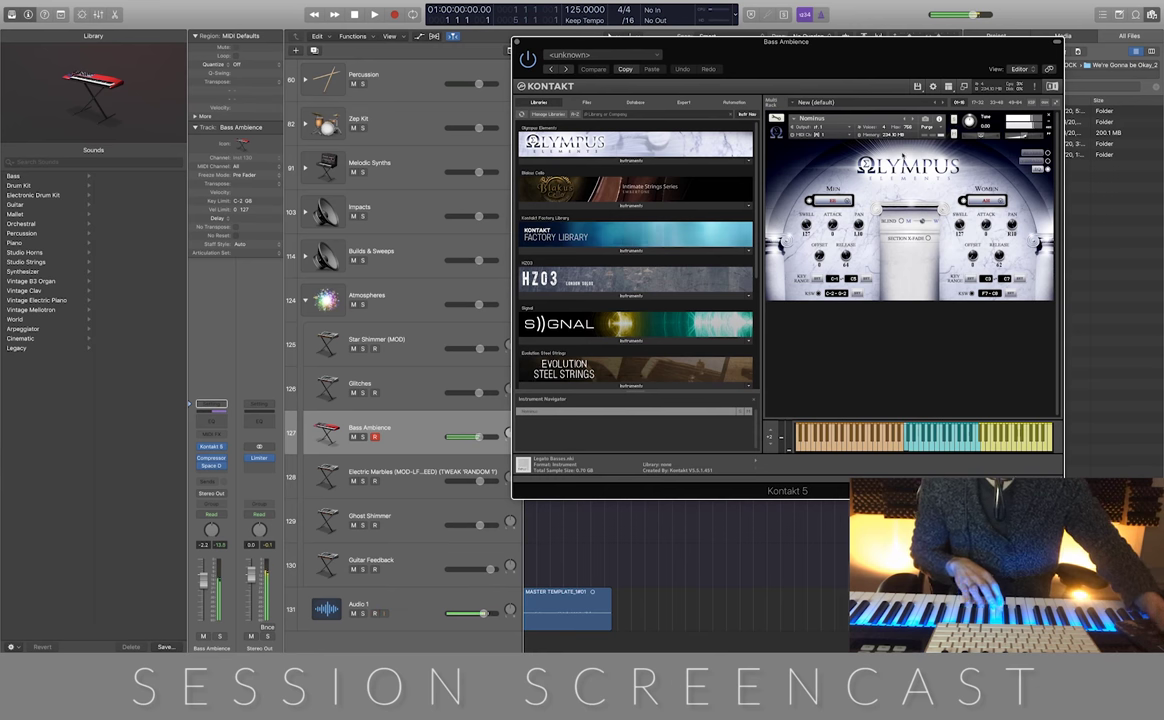
left_click(212, 458)
left_click(212, 465)
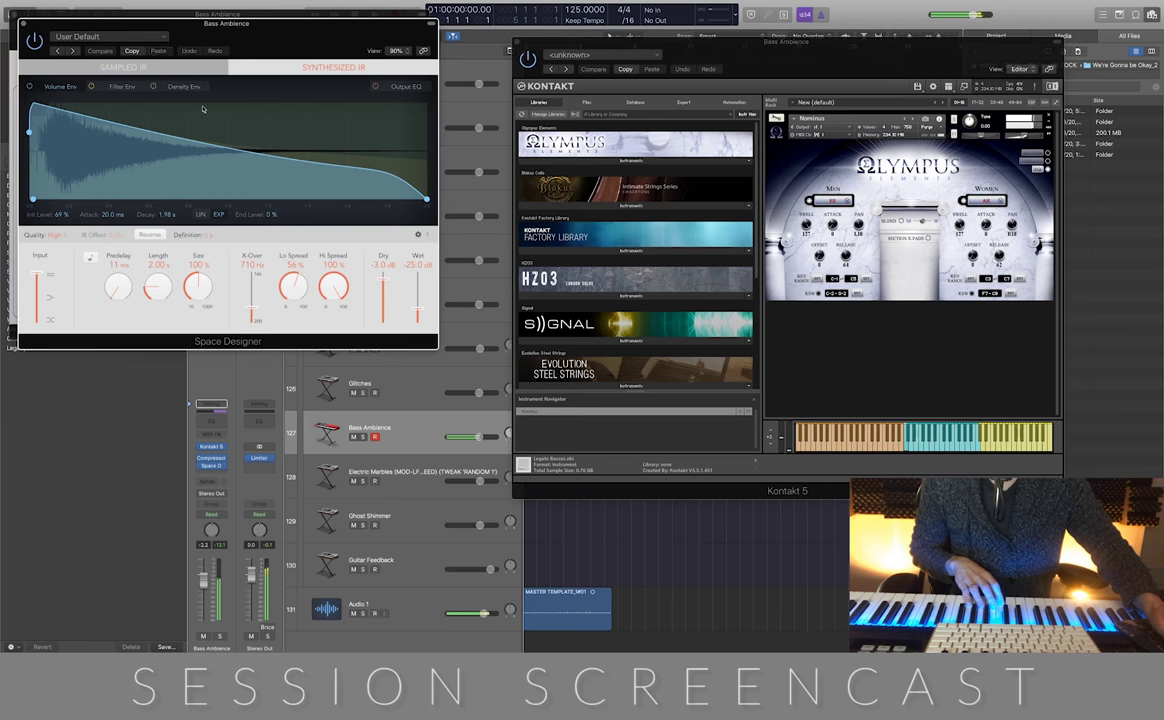
left_click_drag(271, 37, 311, 324)
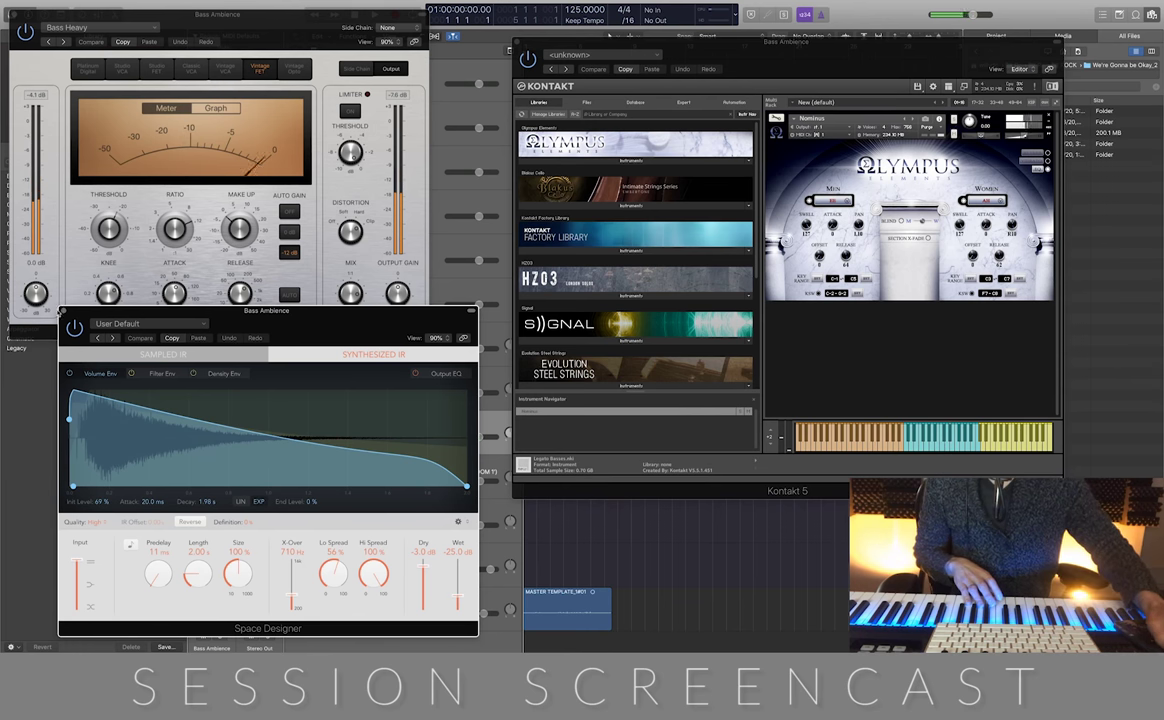
left_click(65, 311)
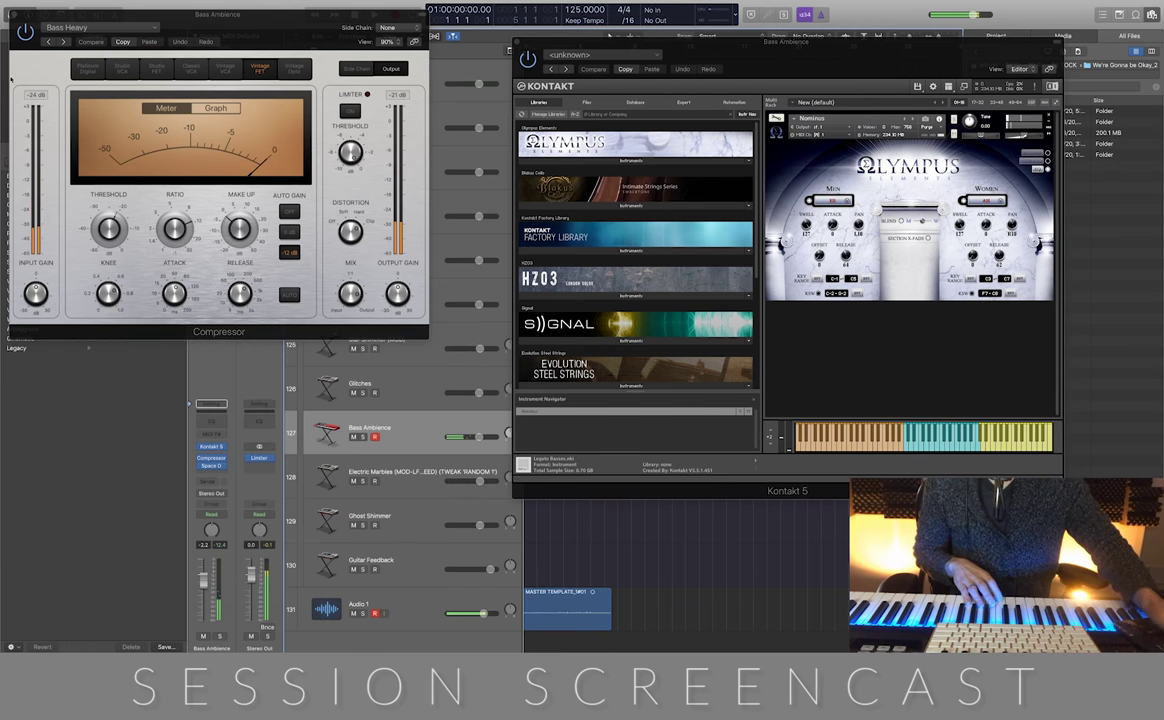
left_click(14, 16)
left_click(518, 46)
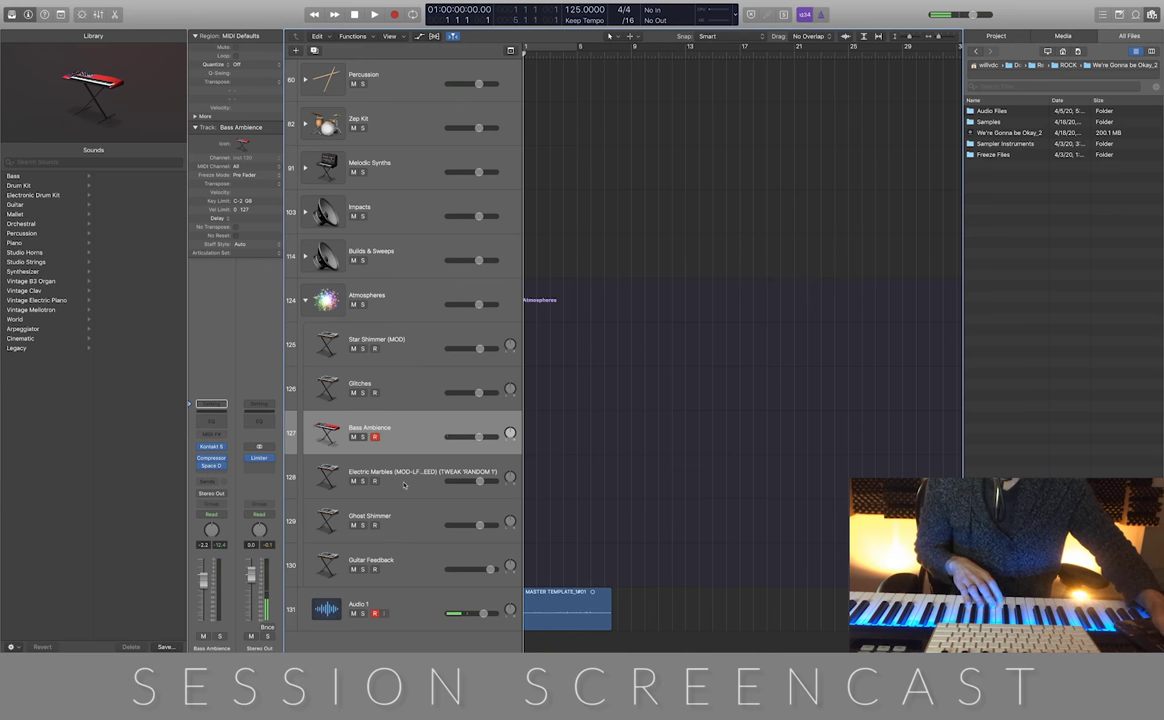
key("Down")
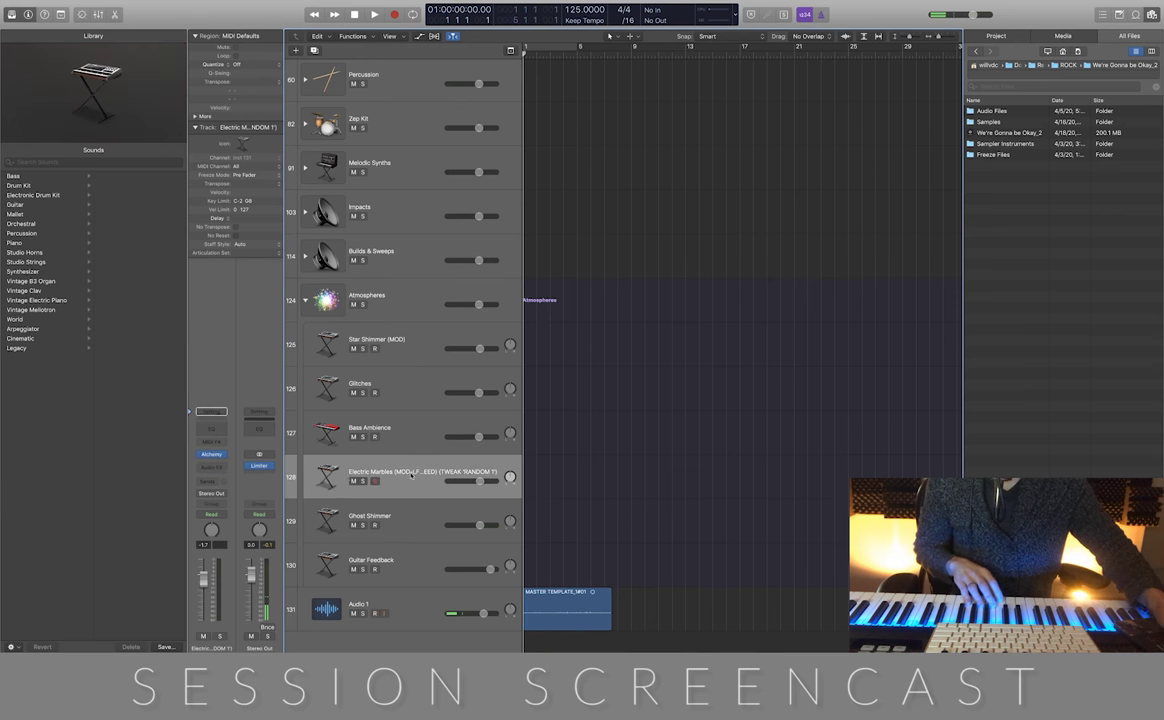
Audition the Alchemy instruments on Electric Marbles and Ghost Shimmer, closing each window
left_click(211, 455)
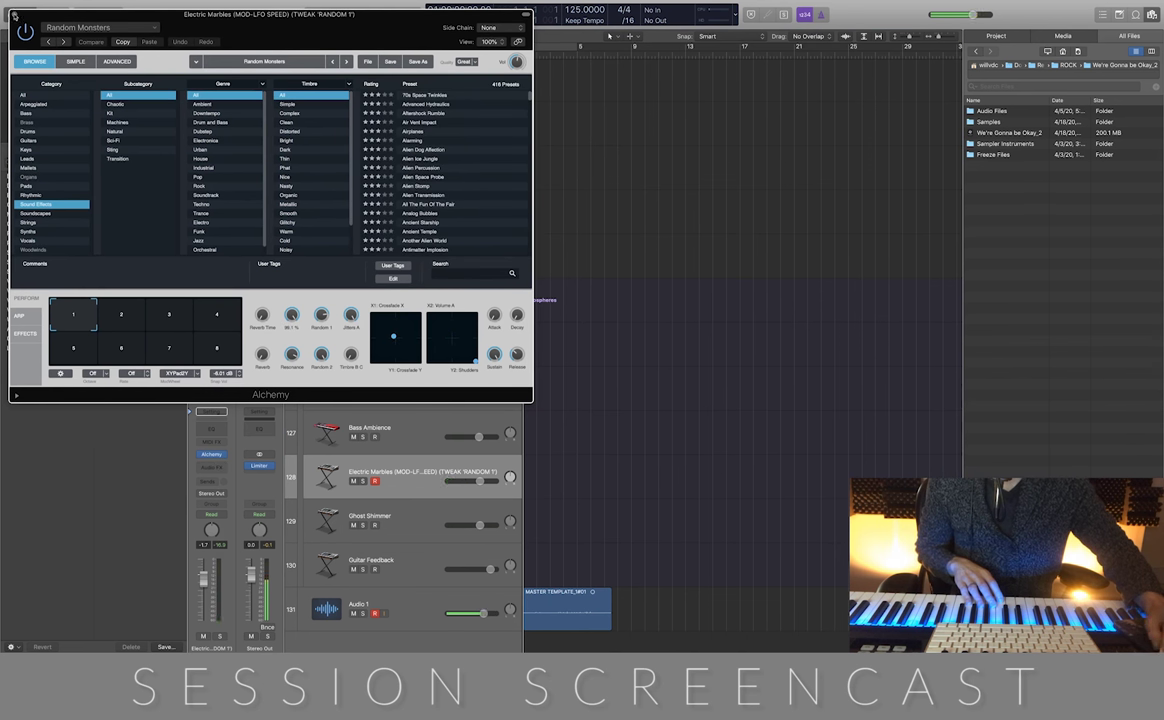
left_click(14, 15)
left_click(408, 515)
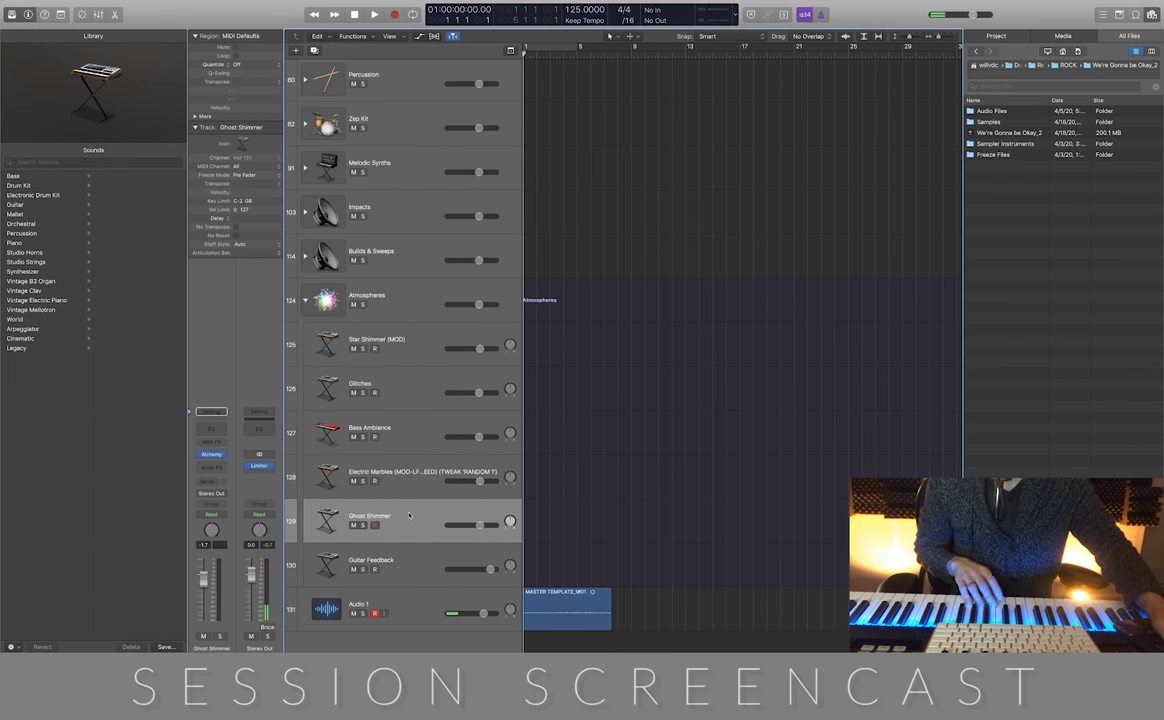
left_click(211, 454)
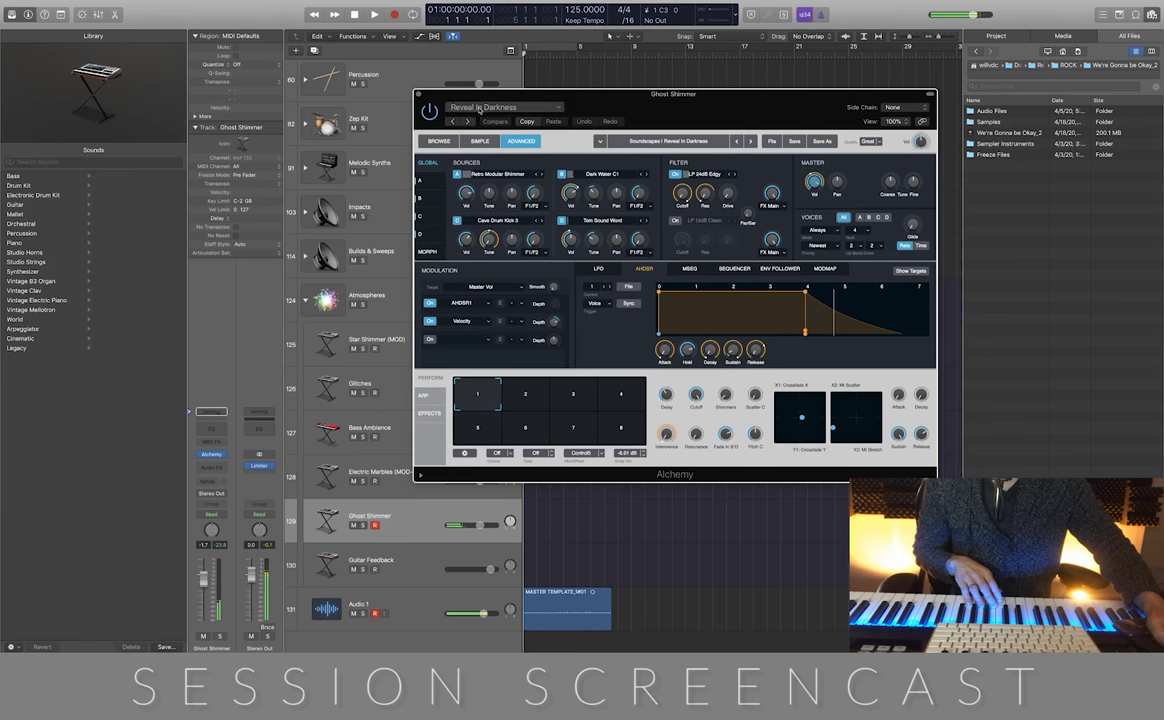
key("super+w")
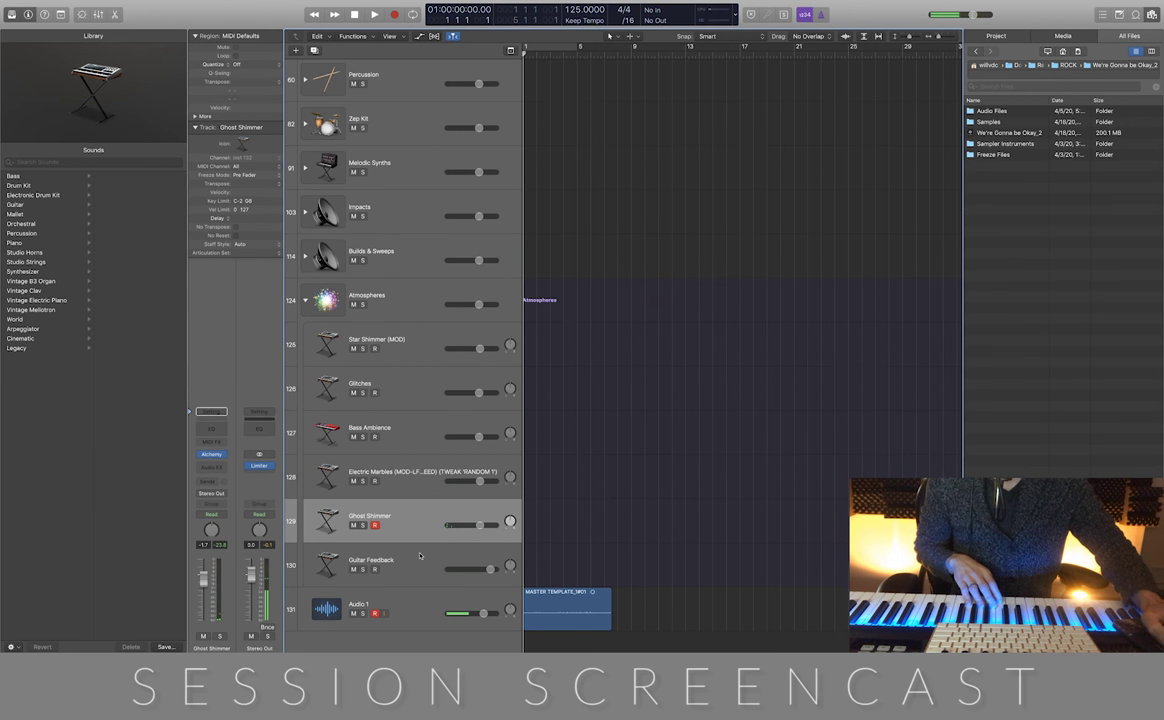
Select Guitar Feedback and audition its Alchemy Space Station Repairs patch, then close it
left_click(420, 556)
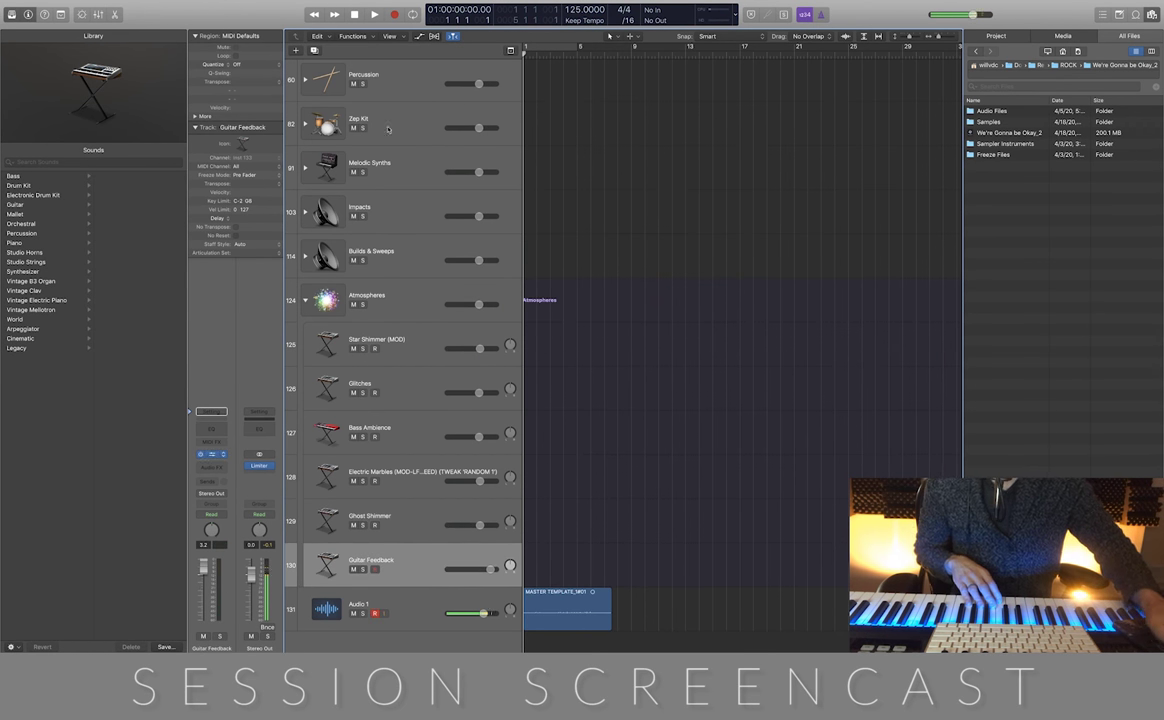
left_click(211, 455)
left_click_drag(273, 27, 763, 69)
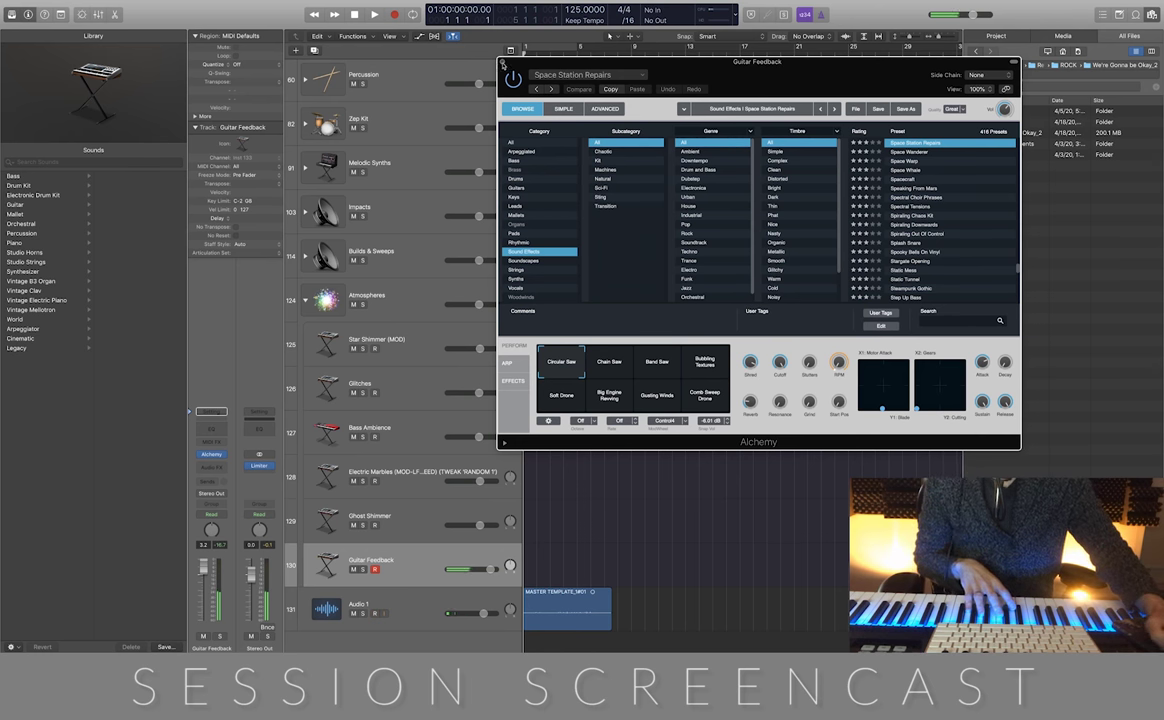
left_click(504, 61)
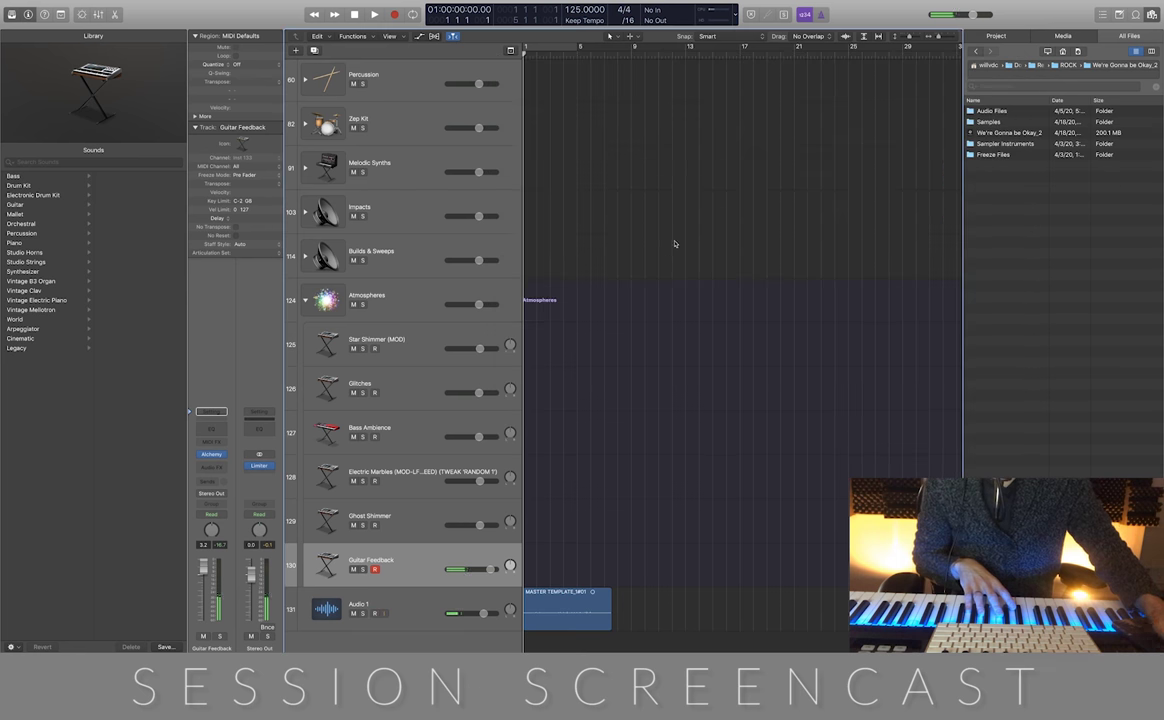
scroll(671, 237, "up", 10)
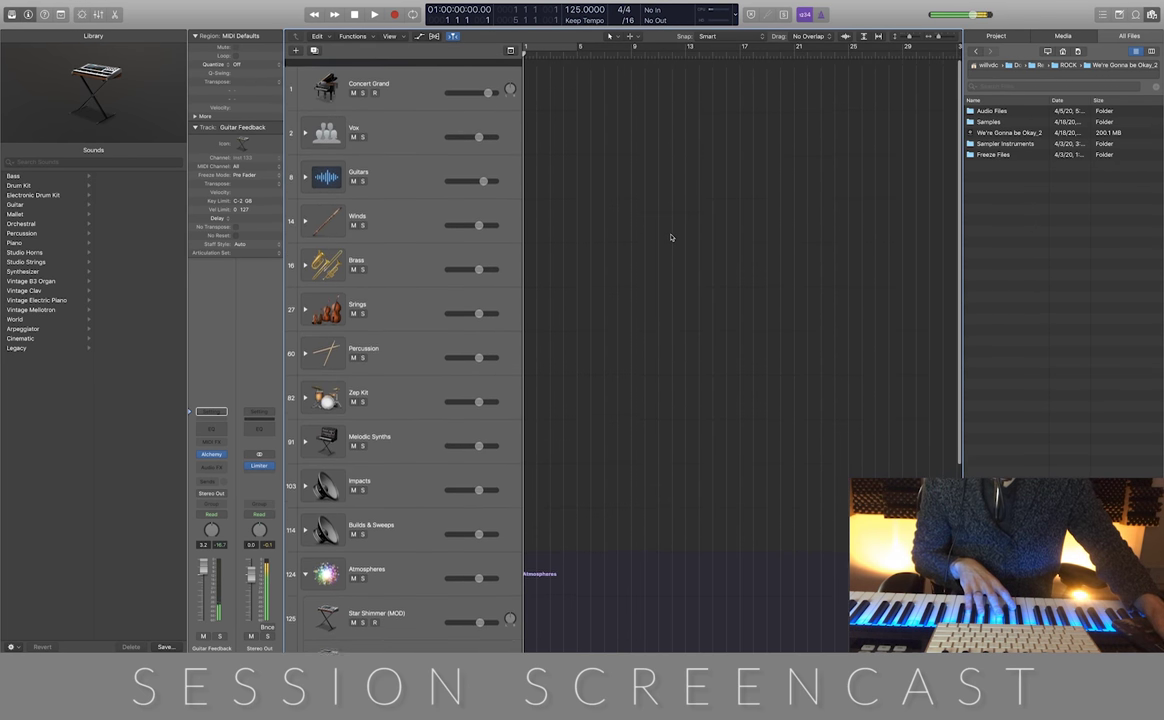